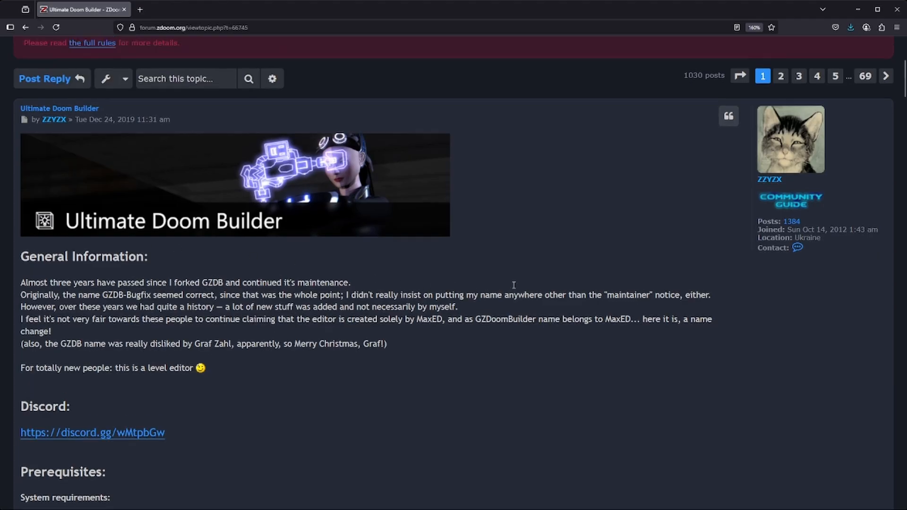
Step: Start a new map from the File menu
scroll(135, 233, "up", 3)
scroll(141, 350, "down", 7)
scroll(141, 350, "down", 4)
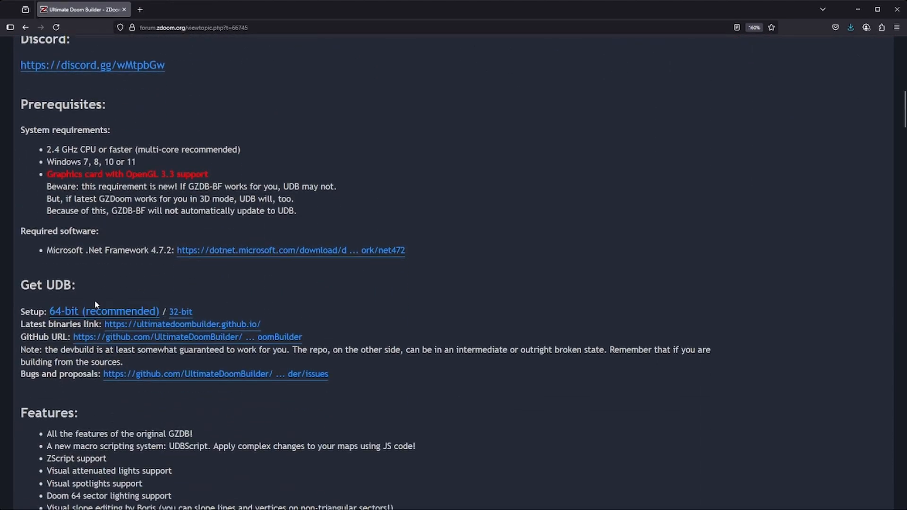
scroll(468, 312, "up", 13)
scroll(476, 318, "down", 5)
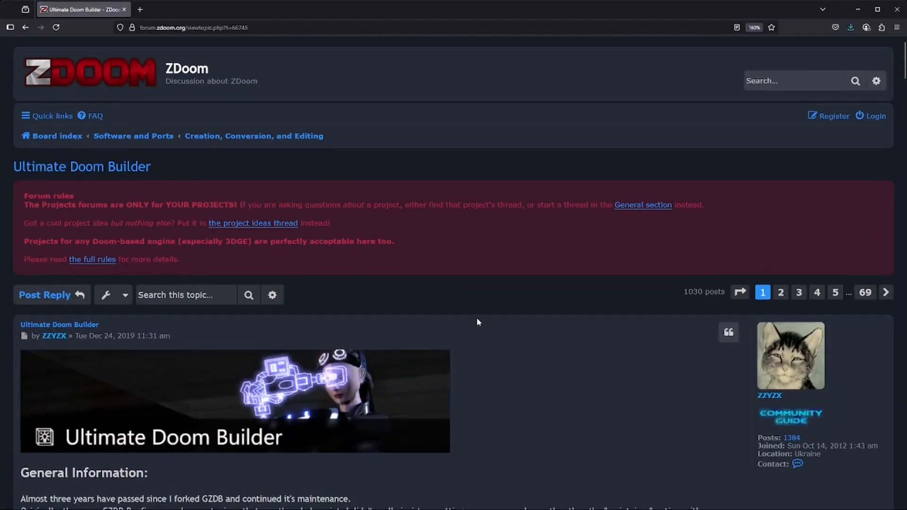
scroll(475, 333, "down", 9)
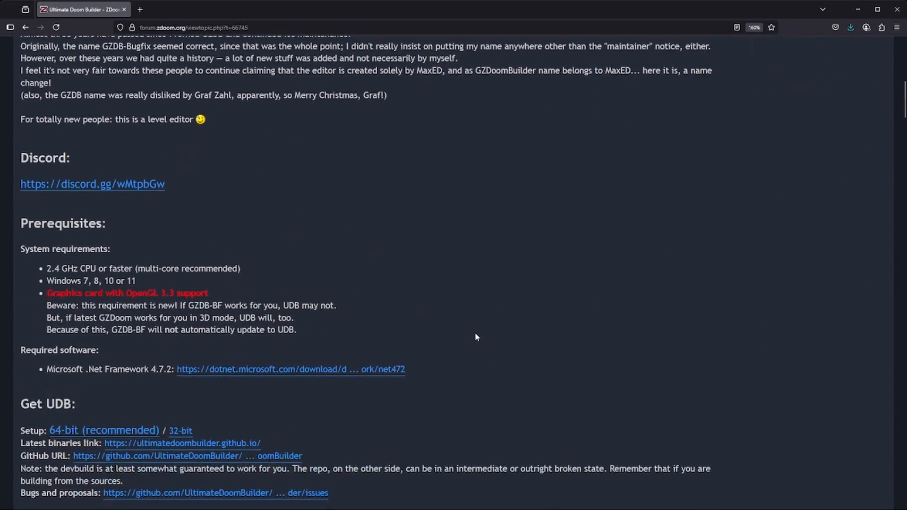
scroll(474, 340, "up", 4)
scroll(476, 346, "up", 10)
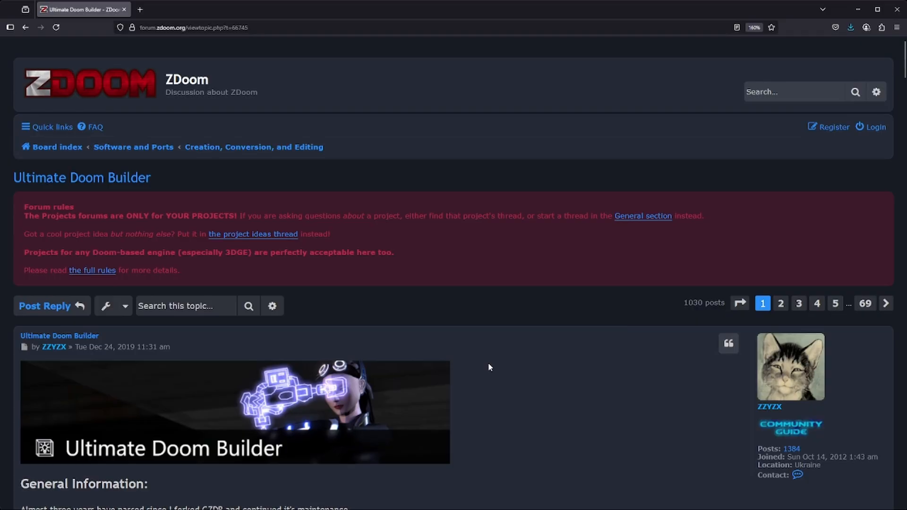
scroll(488, 367, "down", 11)
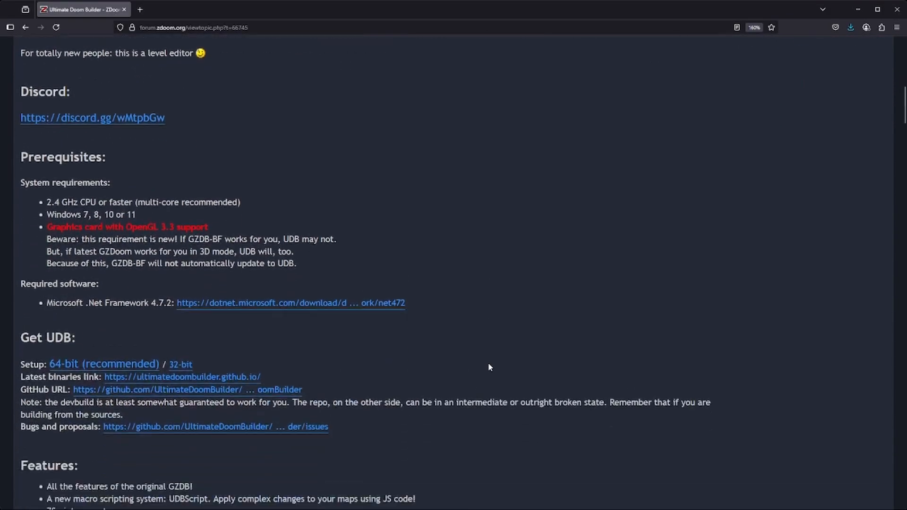
scroll(488, 367, "down", 1)
scroll(519, 362, "up", 11)
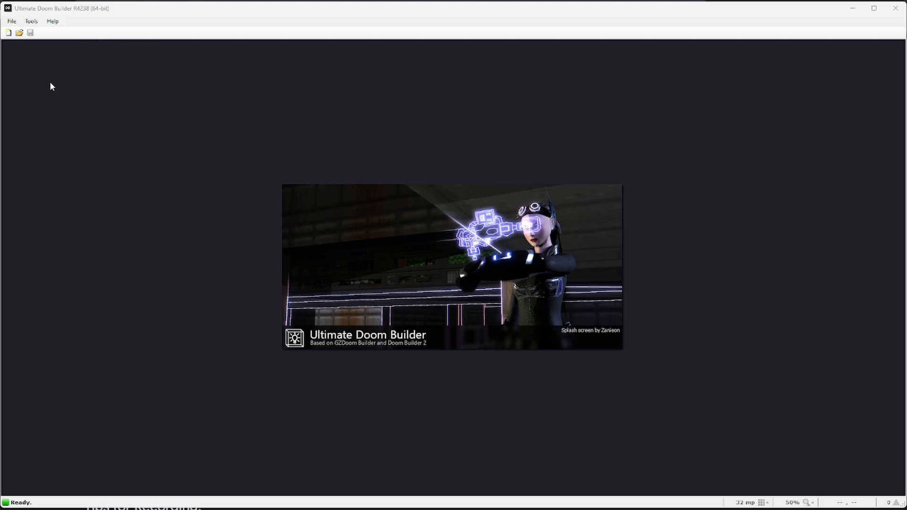
left_click(12, 22)
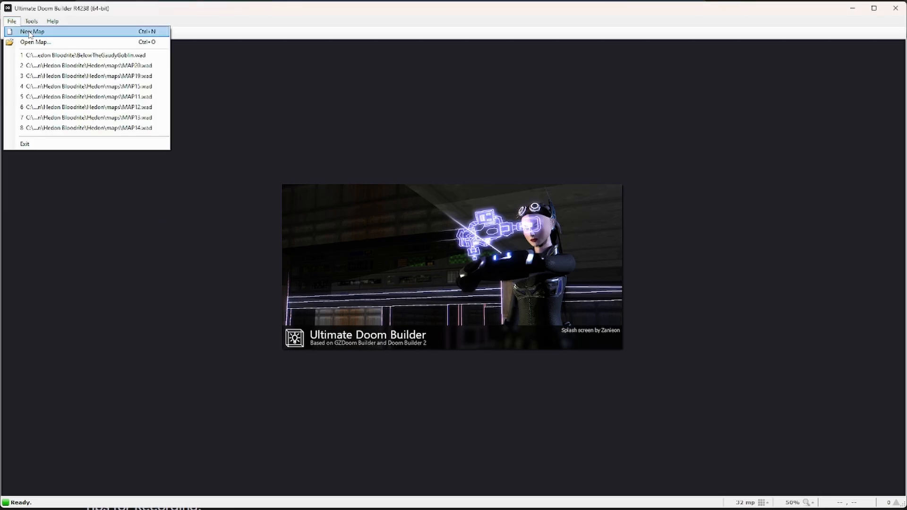
left_click(30, 32)
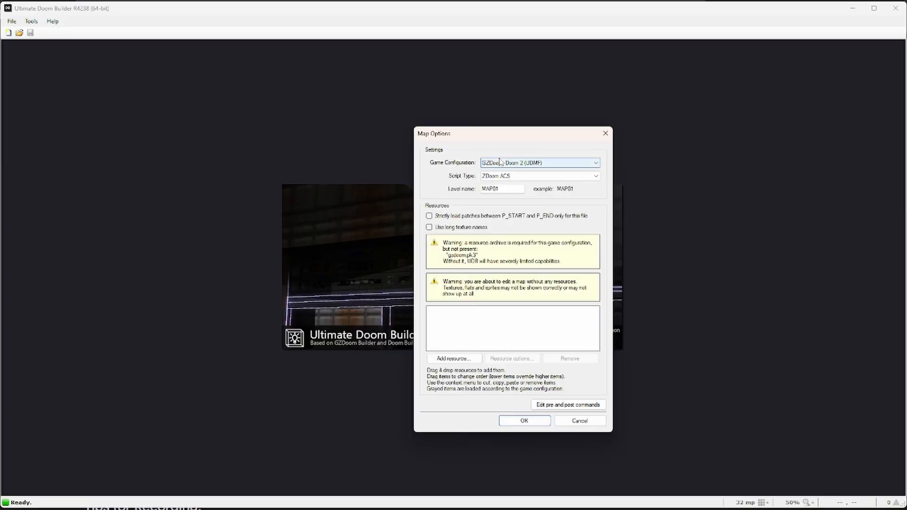
Step: Choose the GZDoom: Doom 2 (UDMF) configuration and change the level name to MAP77
left_click(525, 163)
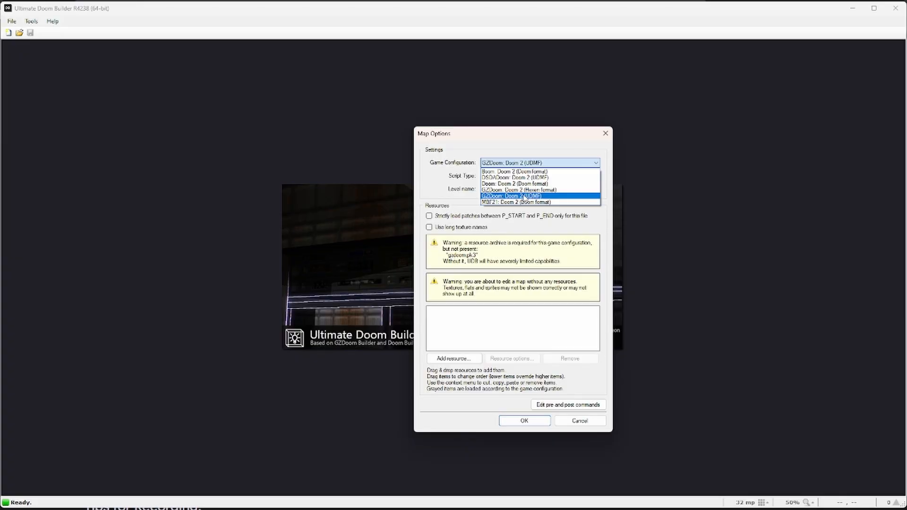
left_click(528, 196)
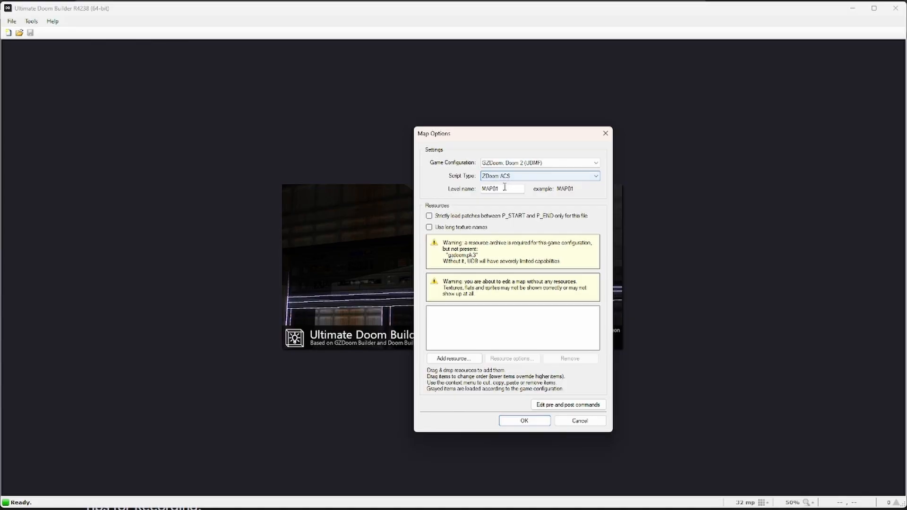
left_click_drag(495, 189, 543, 190)
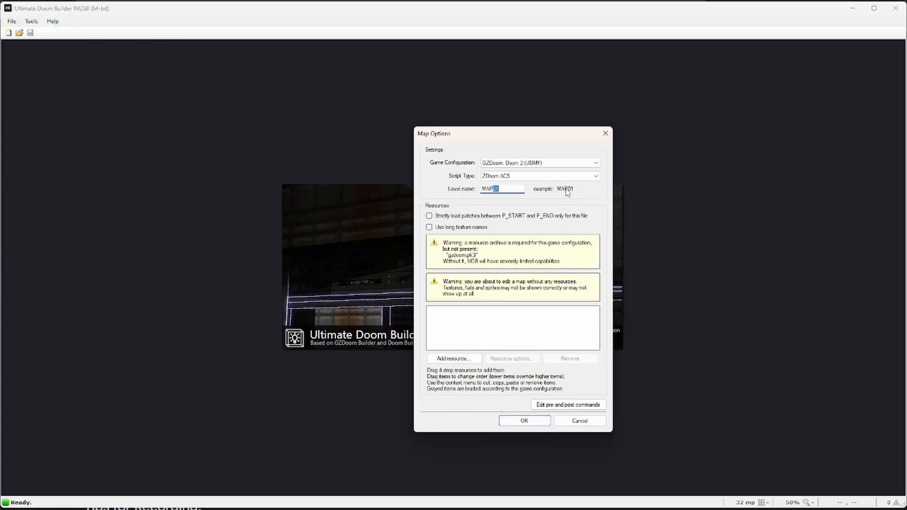
type("77")
Step: Add Hedon.ipk3 from the Hedon Bloodrite Steam folder as a PK3 resource
left_click(454, 359)
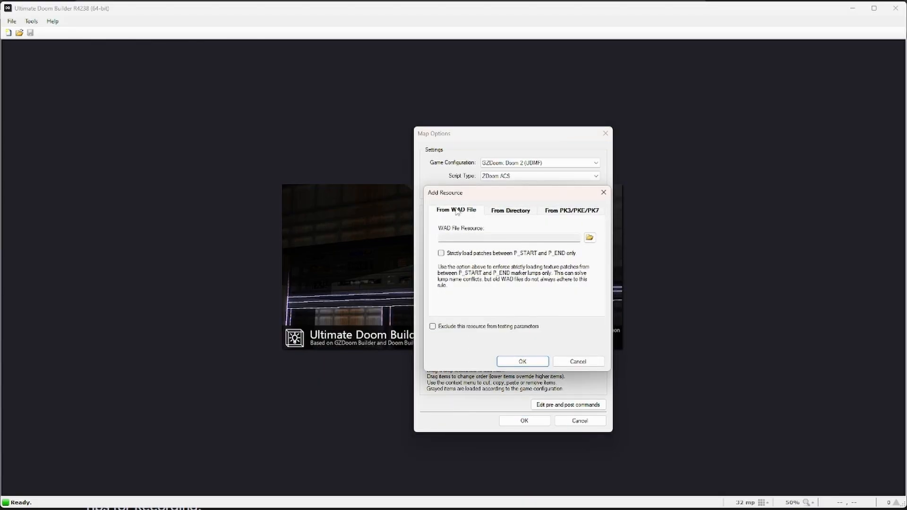
left_click(573, 211)
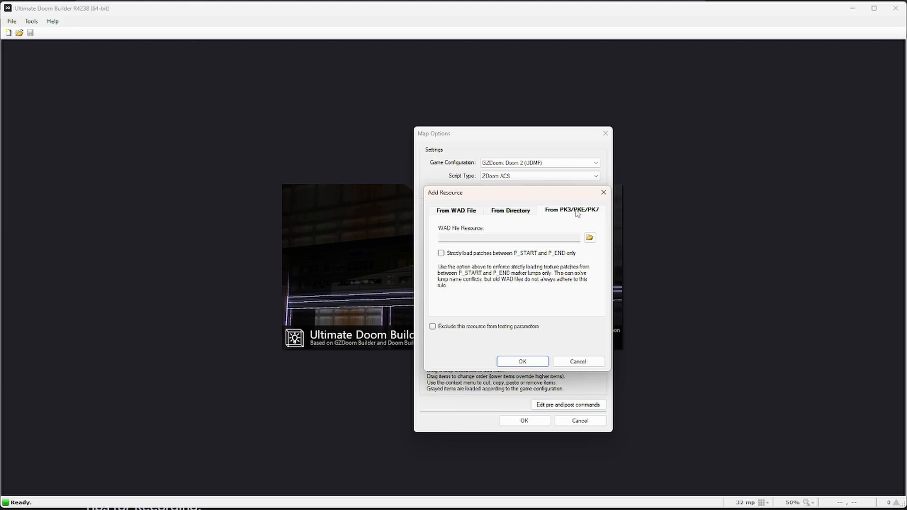
left_click(590, 237)
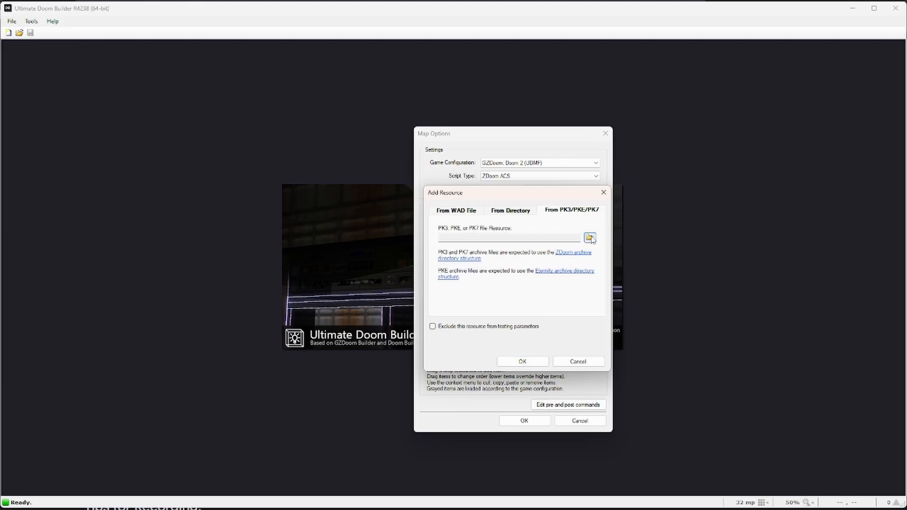
left_click_drag(449, 53, 423, 93)
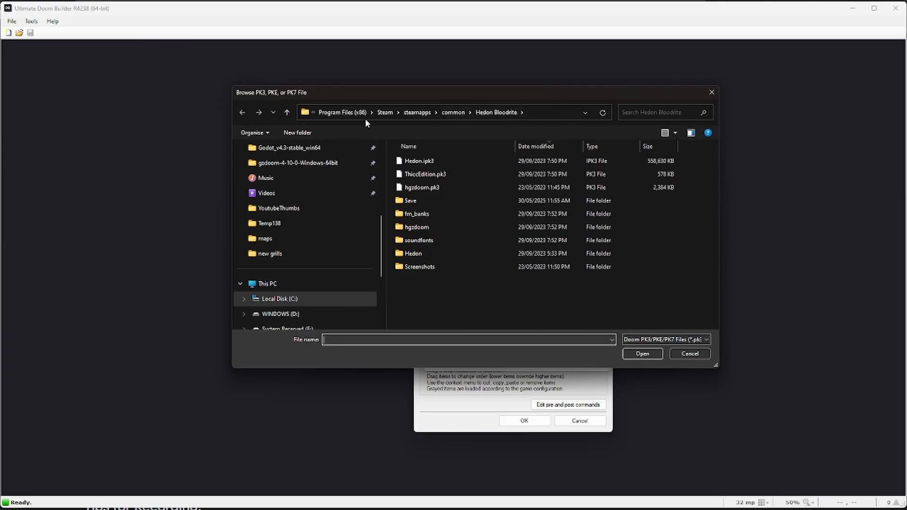
mouse_move(482, 97)
left_mouse_down()
mouse_move(499, 120)
mouse_move(482, 96)
left_mouse_up()
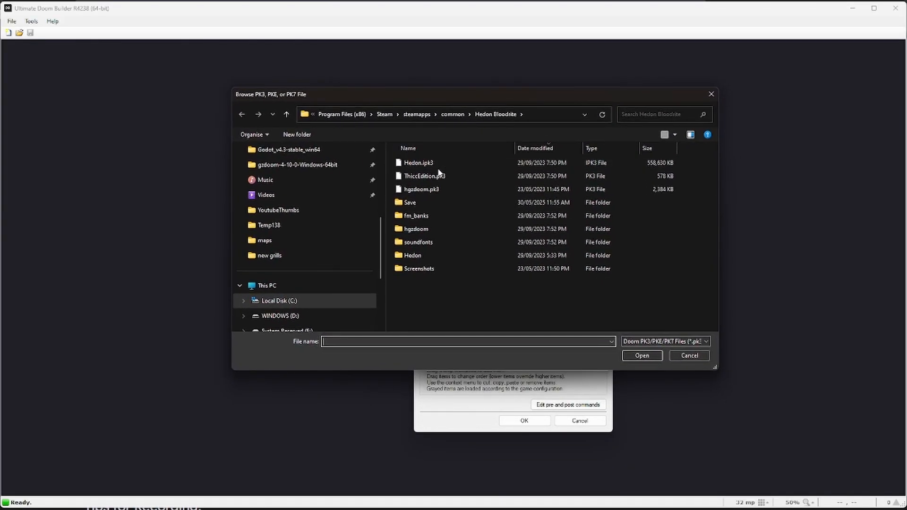
left_click(410, 163)
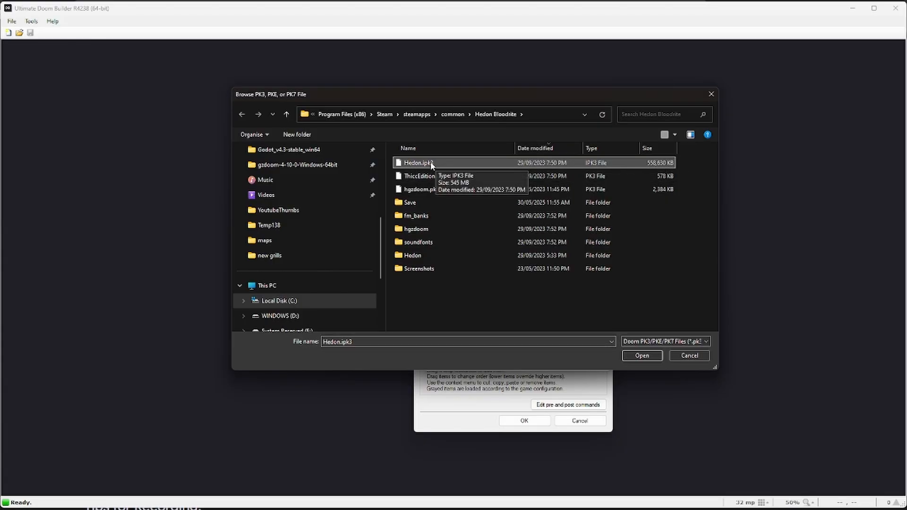
left_click(642, 357)
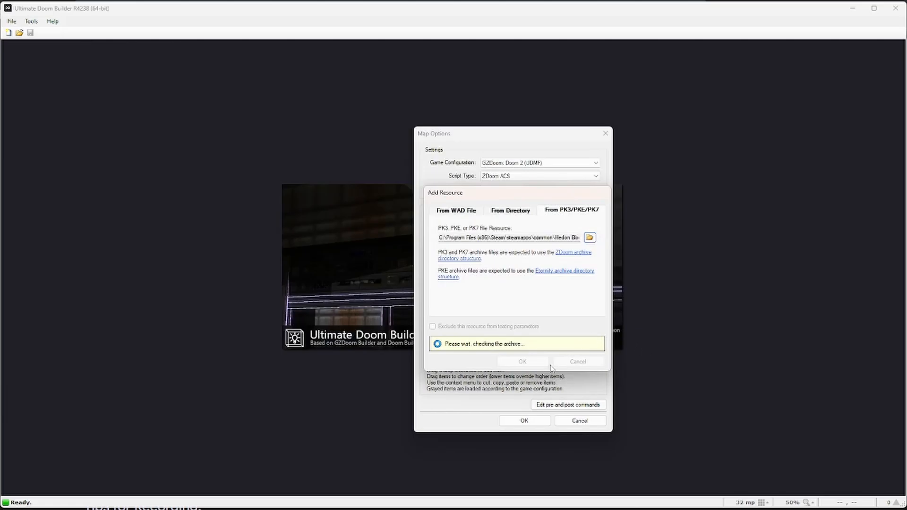
left_click(536, 367)
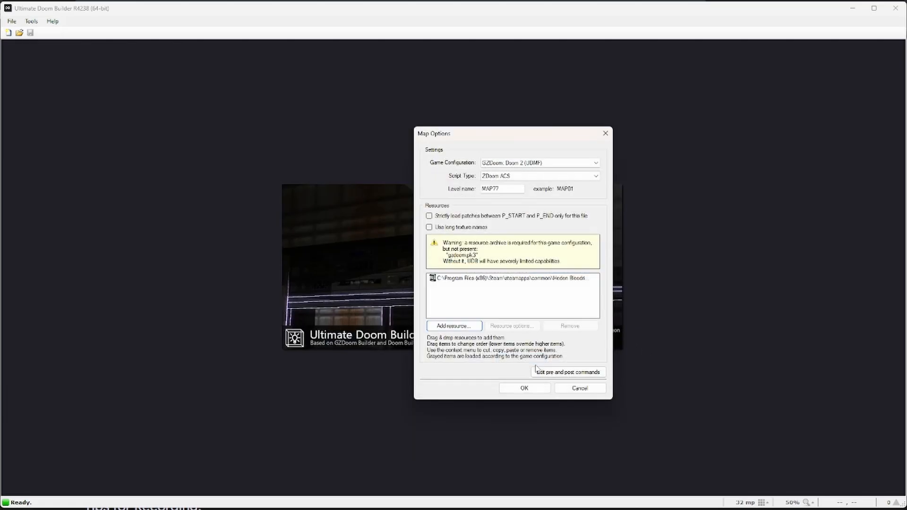
Step: Add hgzdoom.pk3 as a resource excluded from testing, then confirm Map Options to create MAP77
left_click(455, 327)
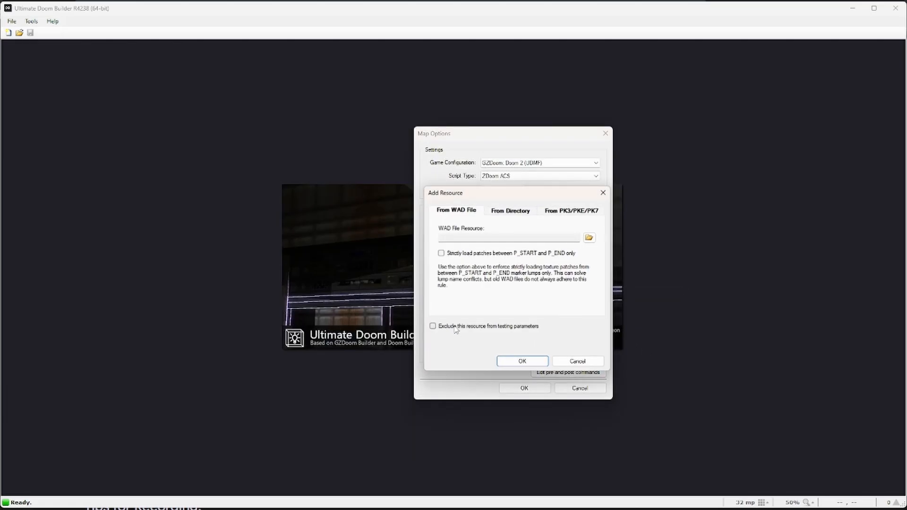
left_click(561, 213)
left_click(590, 238)
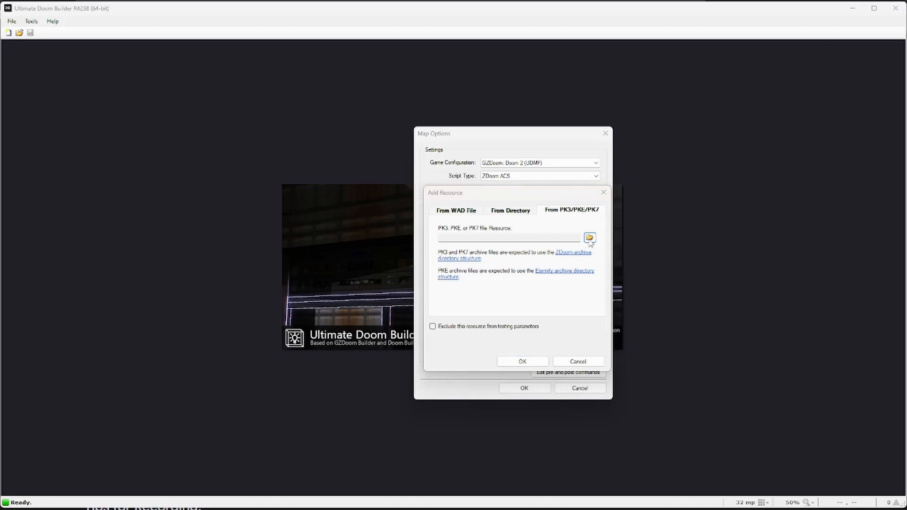
left_click(413, 191)
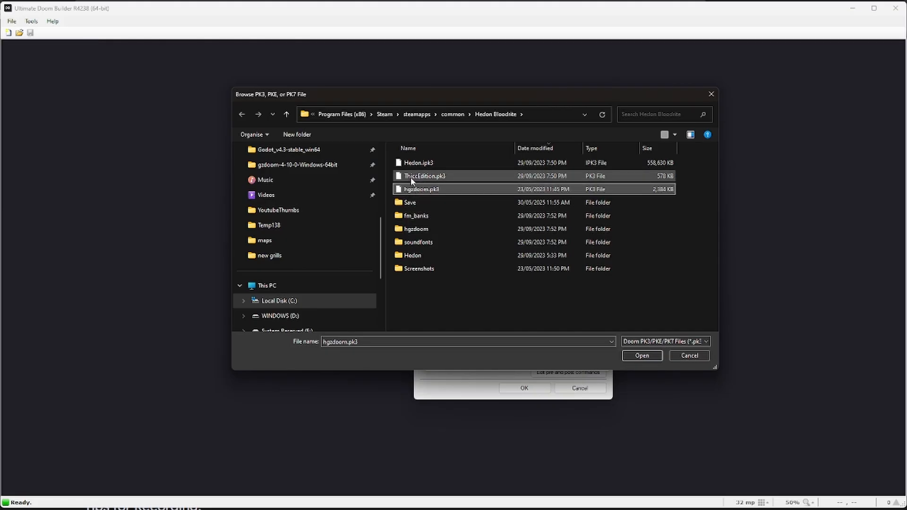
left_click(642, 356)
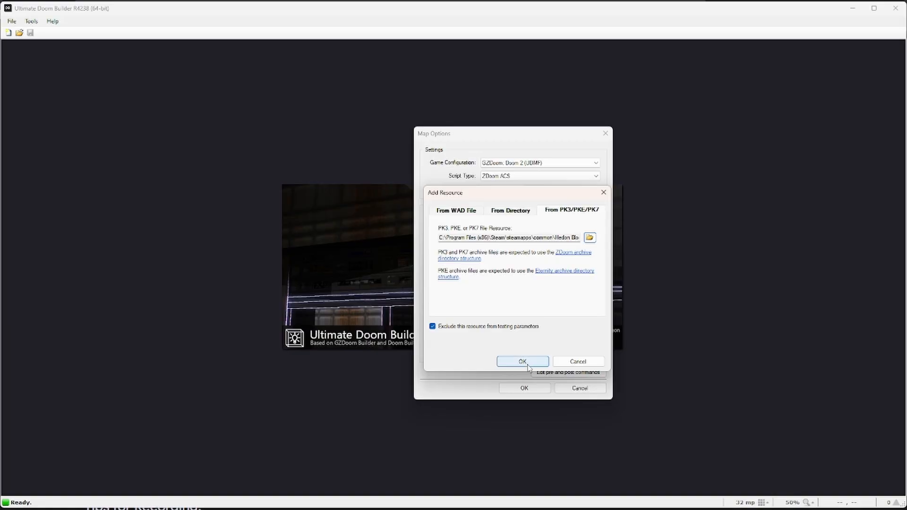
left_click(523, 361)
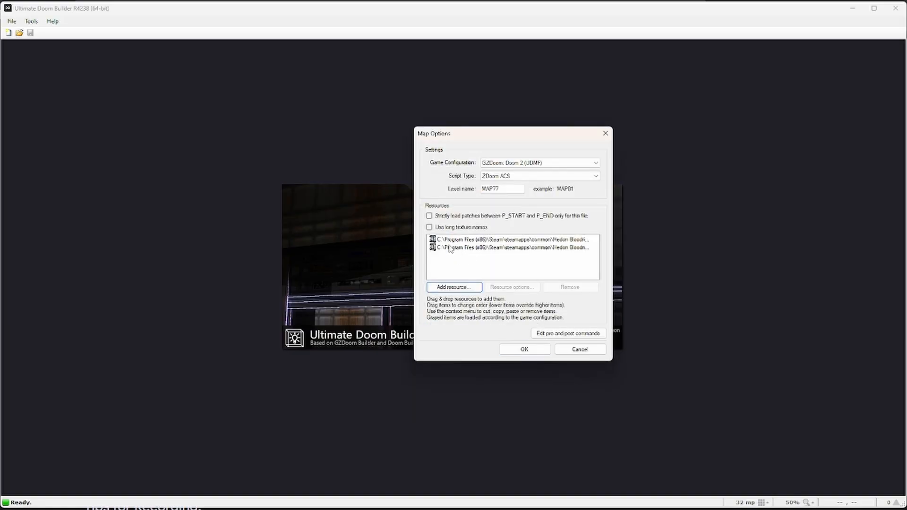
left_click(533, 354)
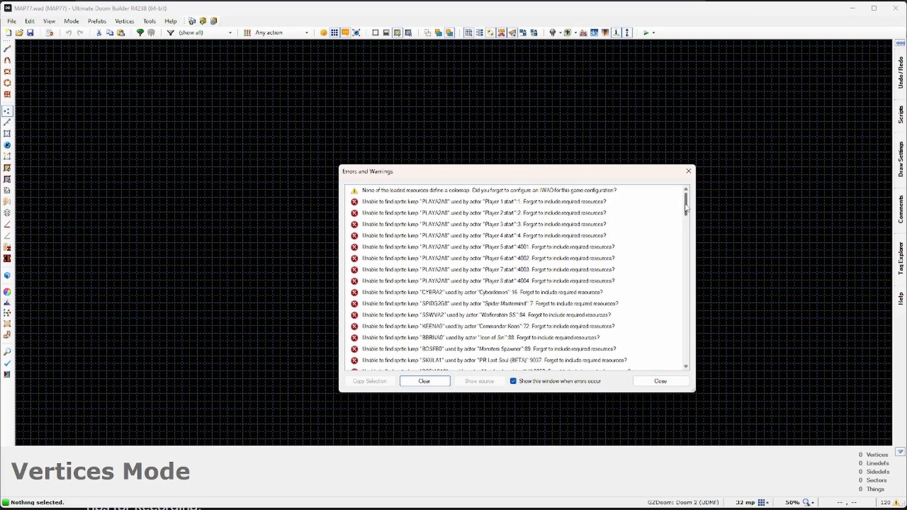
Step: Clear the missing-sprite and colormap warnings, then close the Errors and Warnings window
left_click_drag(685, 207, 689, 318)
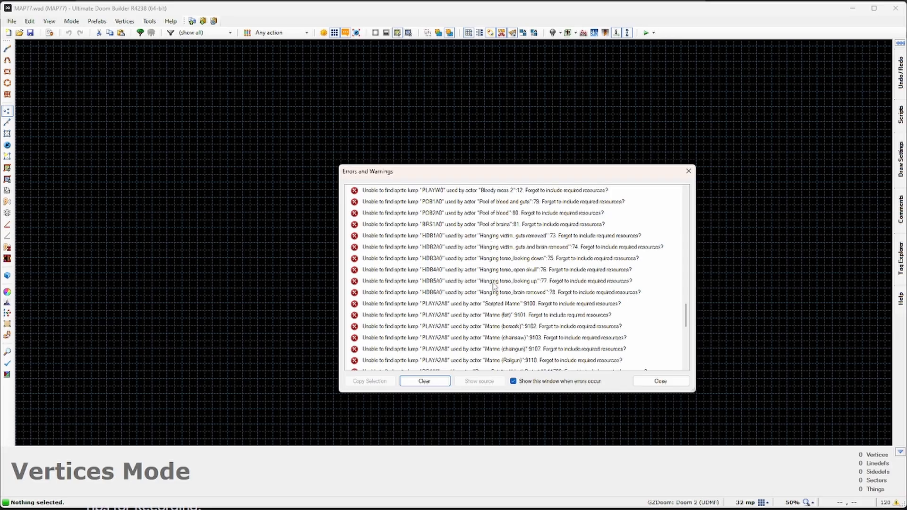
scroll(493, 276, "up", 2)
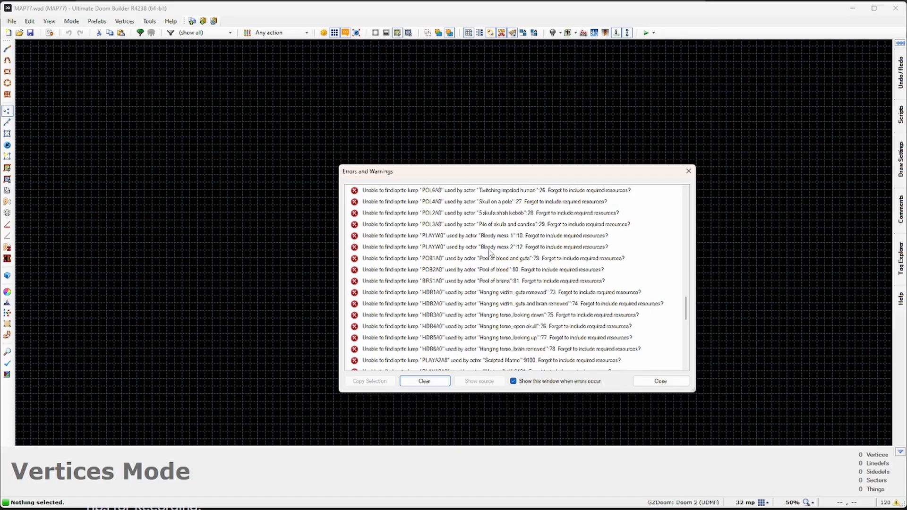
scroll(495, 290, "up", 2)
scroll(495, 290, "up", 5)
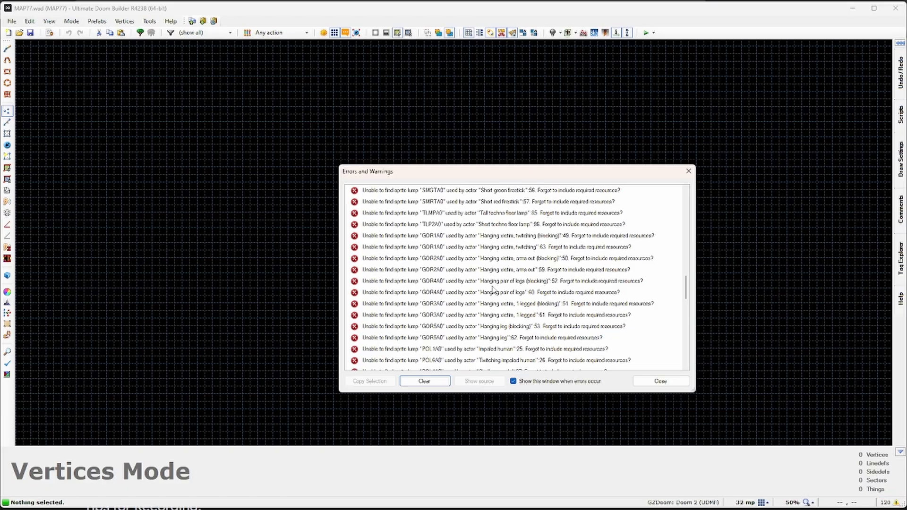
scroll(493, 289, "up", 5)
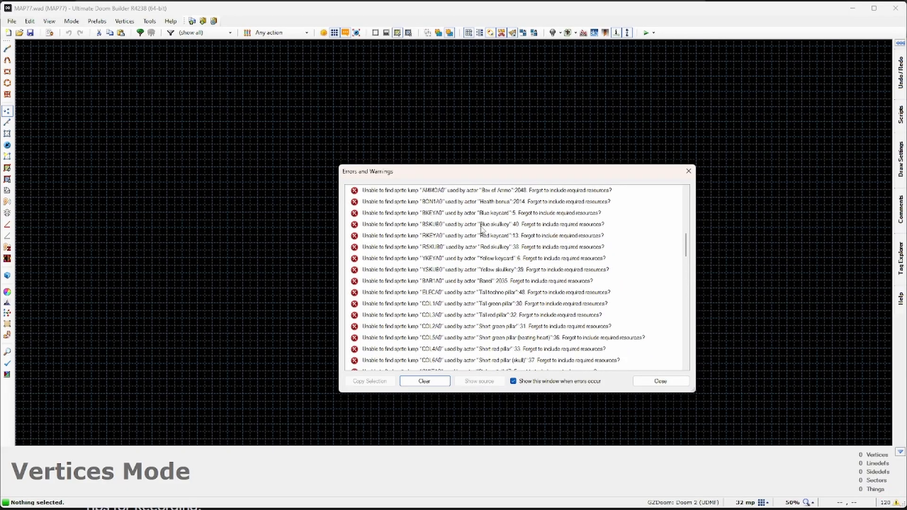
scroll(529, 283, "up", 5)
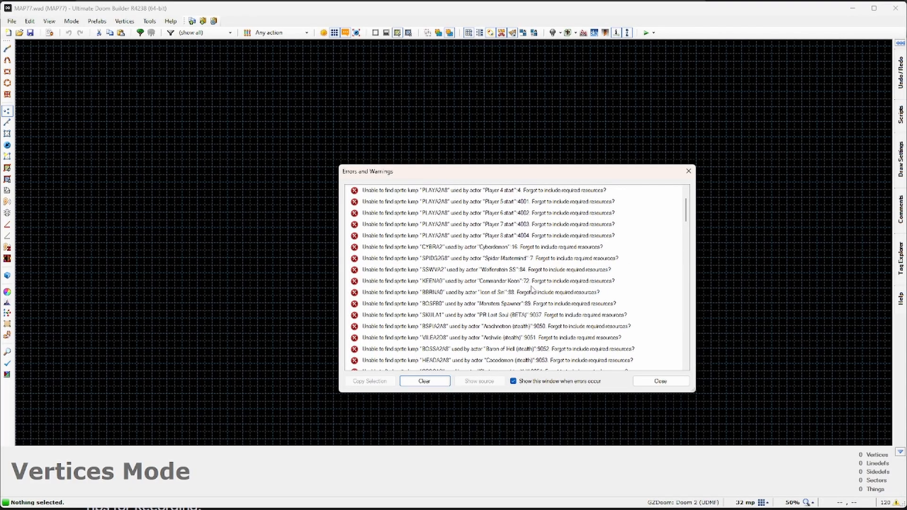
left_click(432, 383)
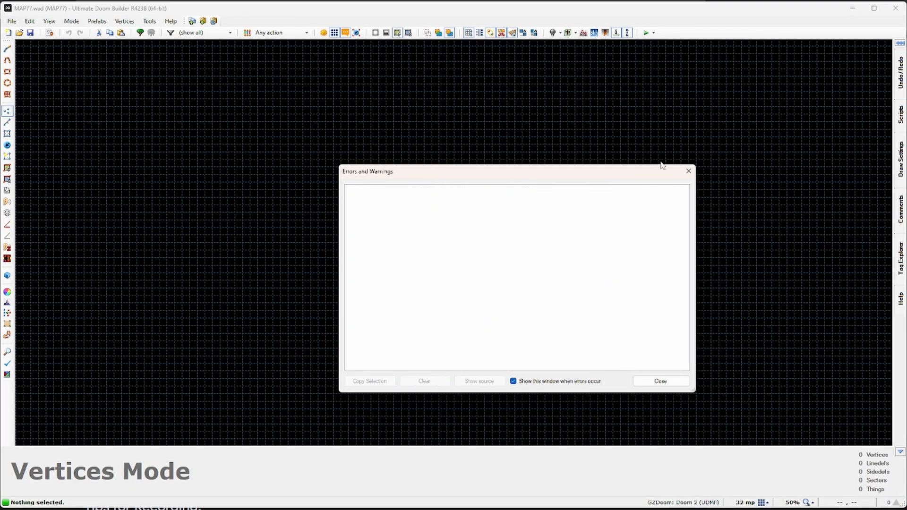
left_click(689, 171)
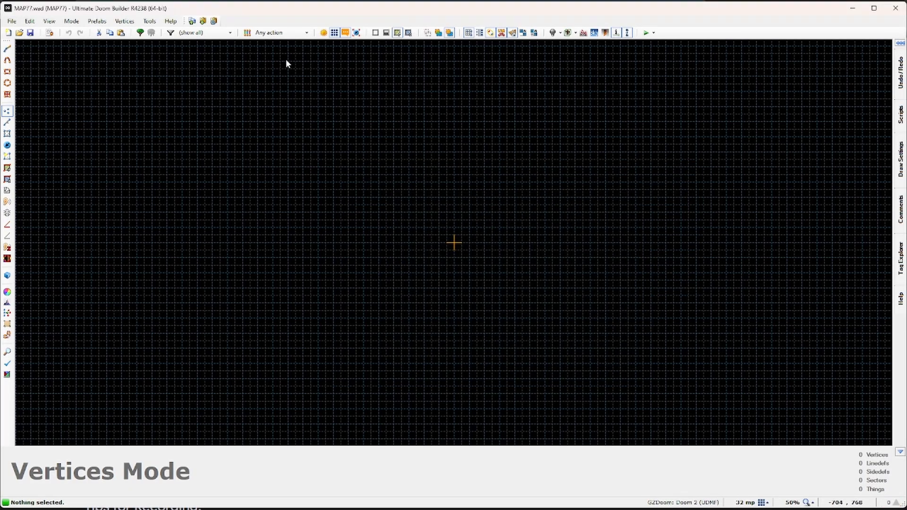
Step: Bring up Tools > Game Configurations and move the dialog up and to the left
left_click(33, 23)
left_click(33, 24)
left_click(128, 24)
mouse_move(151, 24)
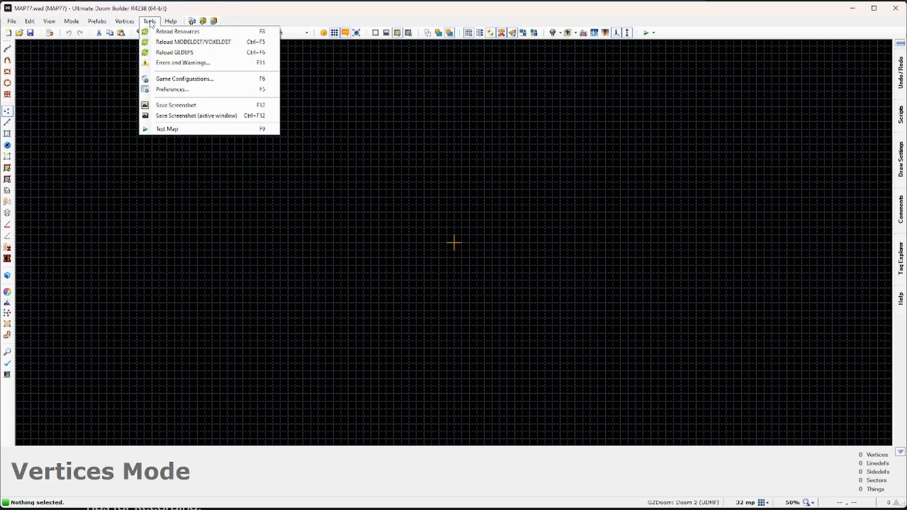
left_click(175, 79)
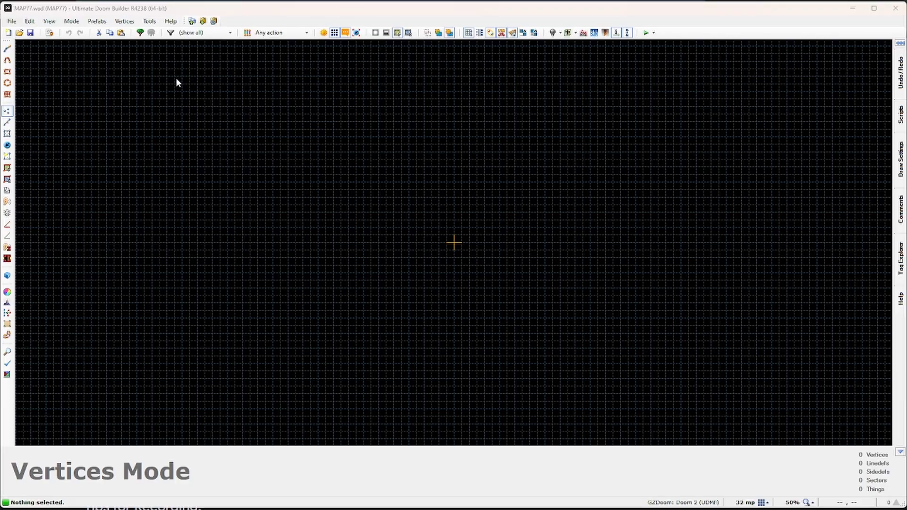
left_click_drag(403, 165, 373, 139)
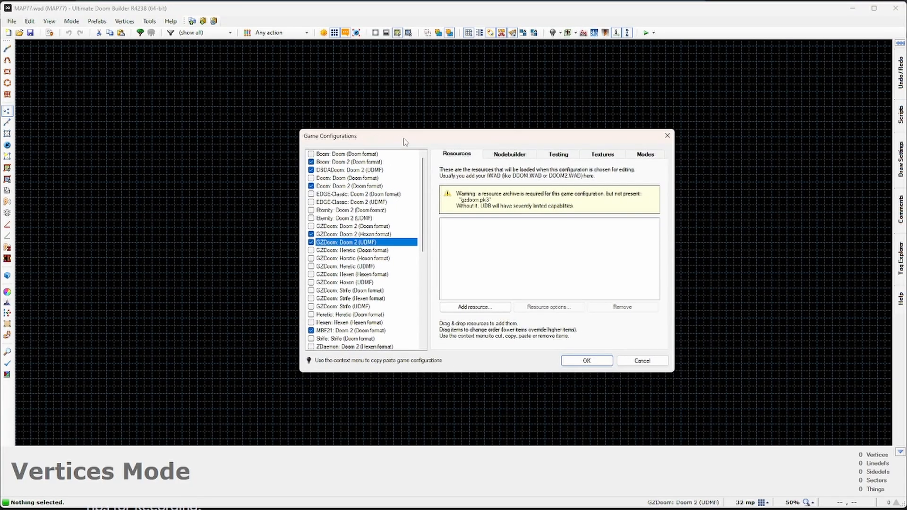
Step: Add a new test engine on the Testing tab pointing to hedon.exe
left_click(559, 157)
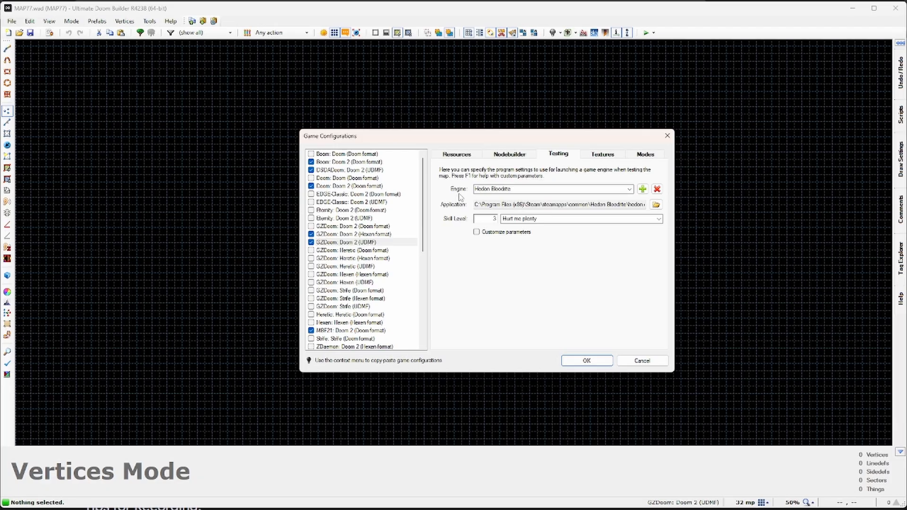
left_click(629, 189)
left_click(630, 189)
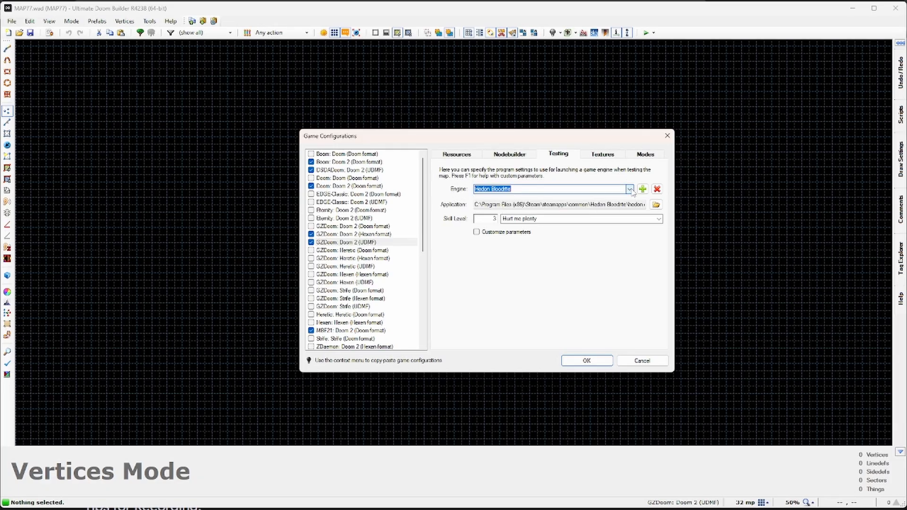
left_click(642, 189)
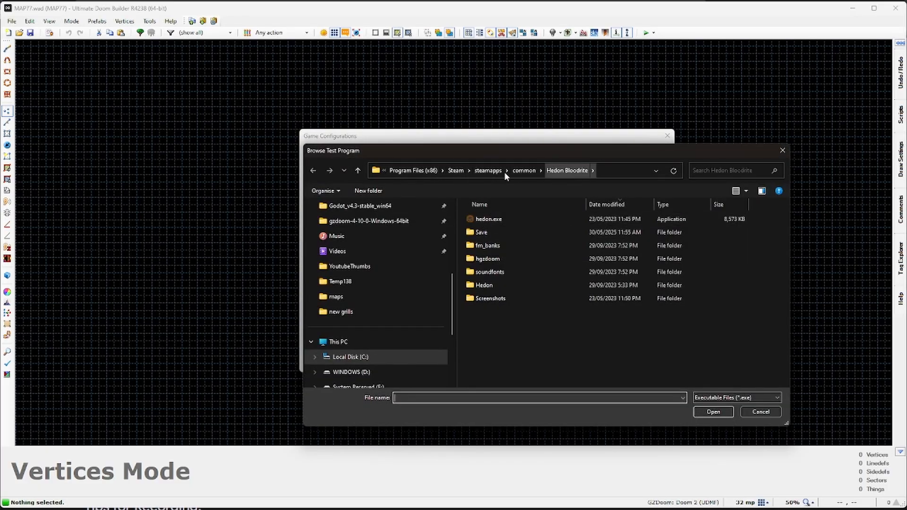
left_click(491, 219)
left_click(713, 411)
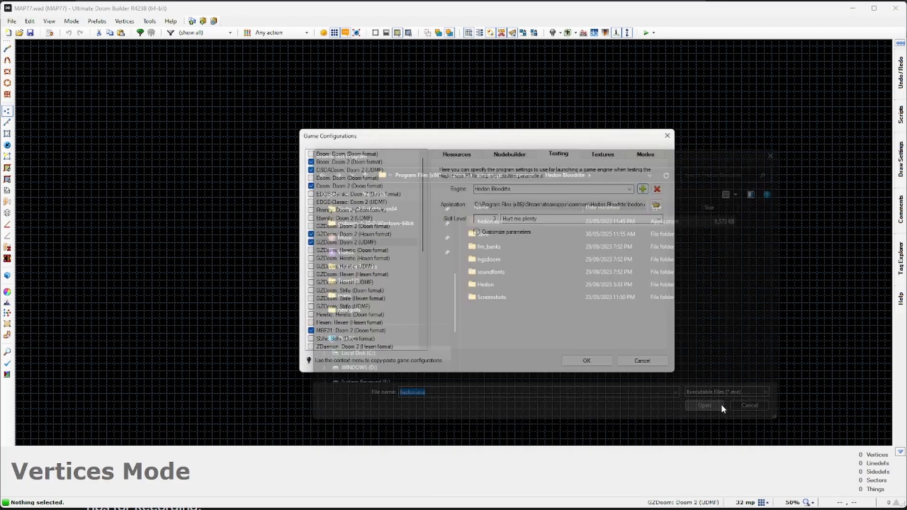
Step: Keep the test skill at 3, Hurt me plenty, and save the configuration
left_click(629, 189)
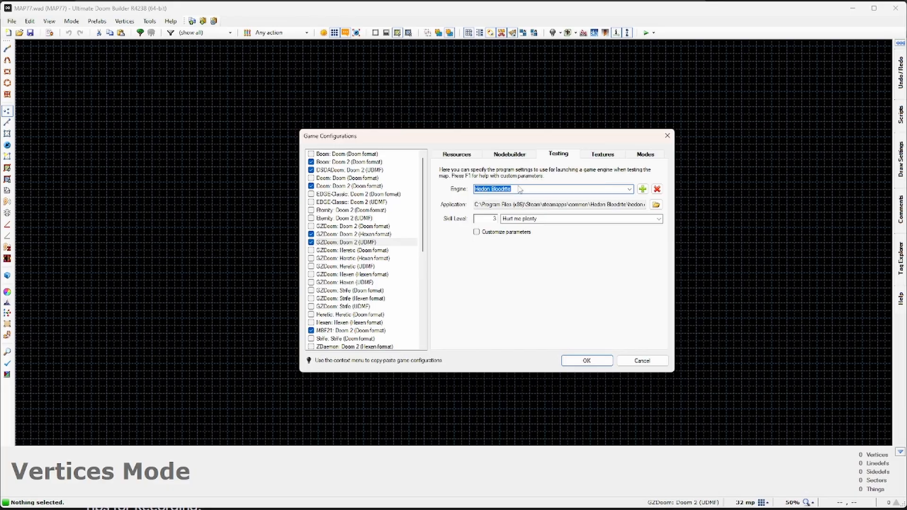
left_click(659, 219)
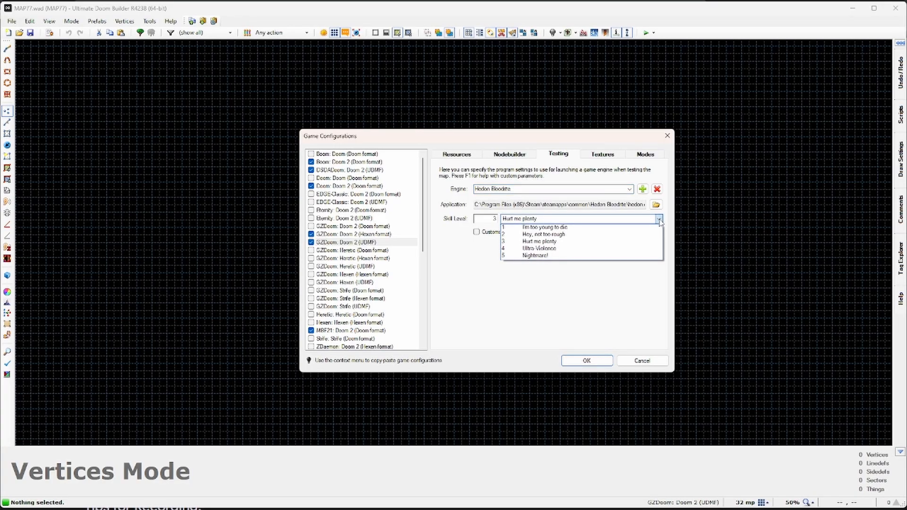
left_click(659, 221)
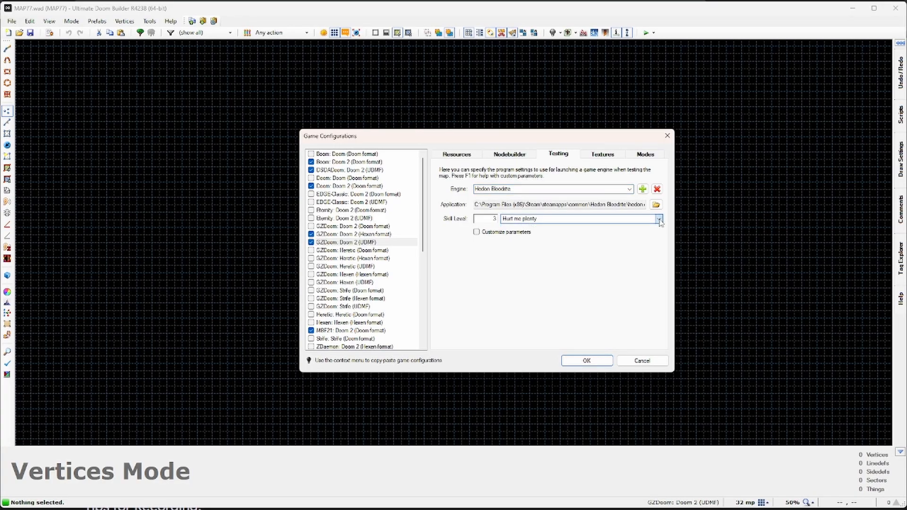
left_click(514, 221)
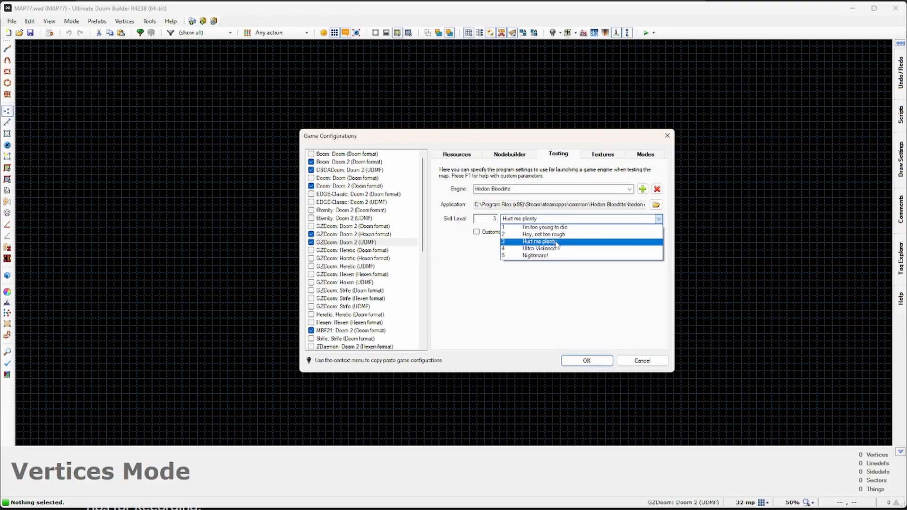
left_click(562, 308)
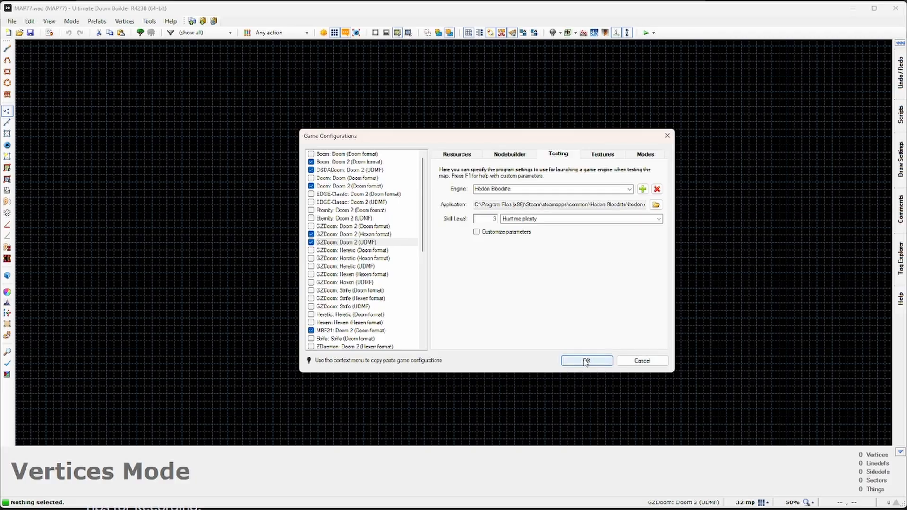
left_click(585, 362)
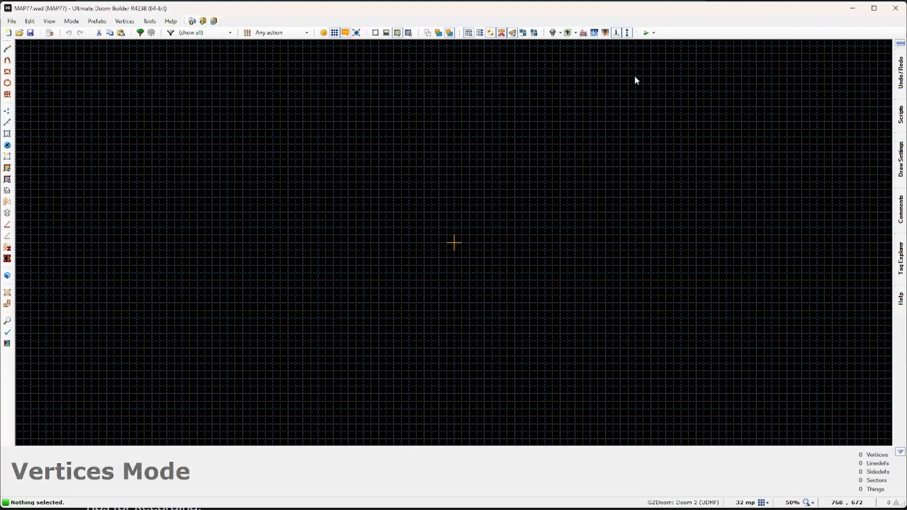
Step: Draw a 512x608 rectangular room sector centred on the map origin
left_click(653, 33)
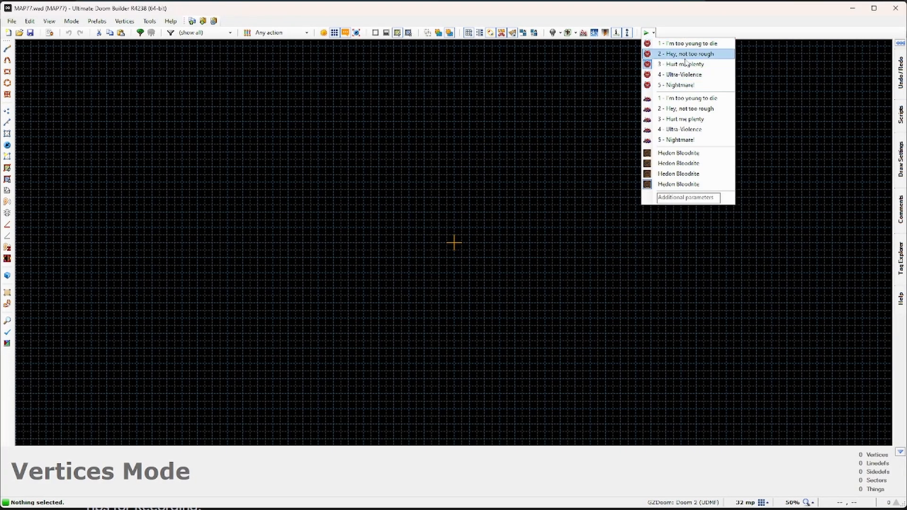
left_click(427, 180)
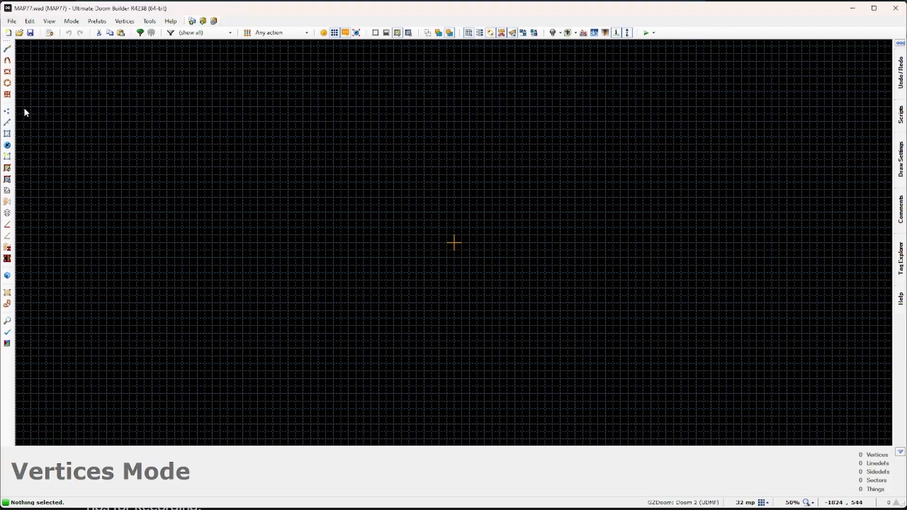
left_click(7, 72)
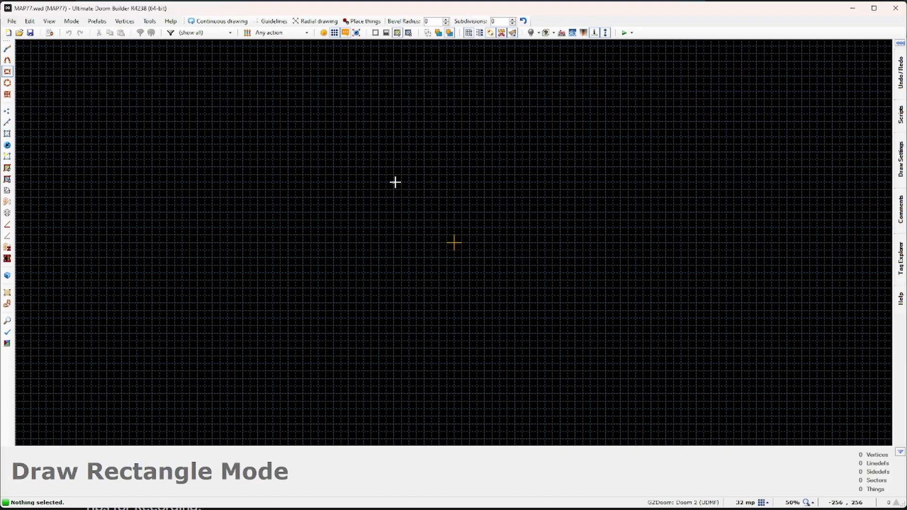
left_click_drag(393, 167, 518, 319)
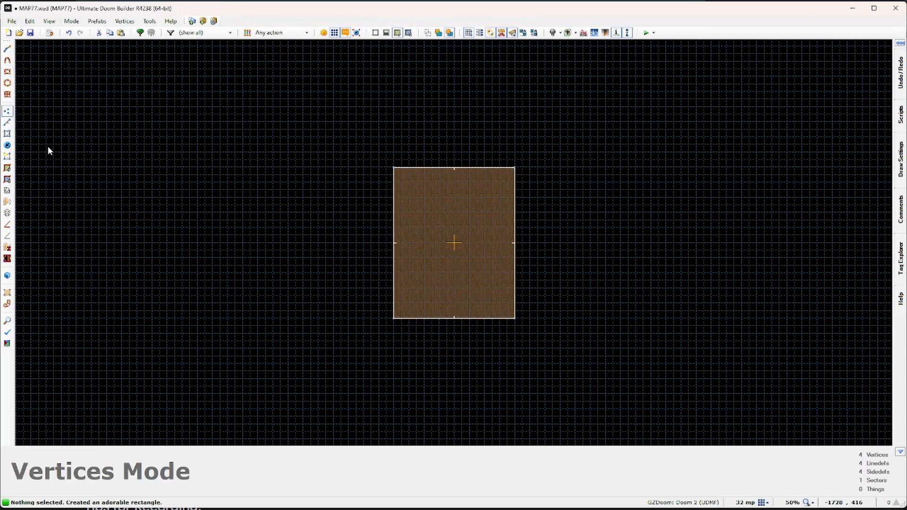
left_click(10, 147)
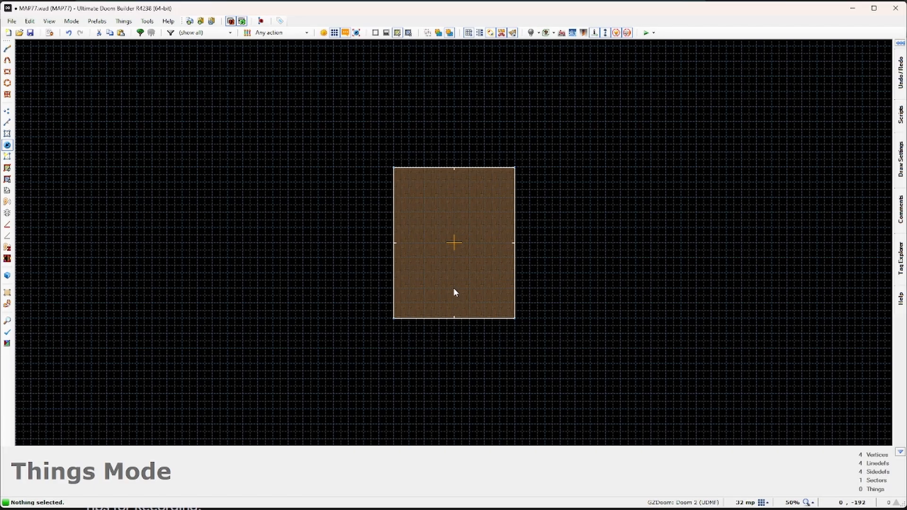
Step: Place a Player 1 start at 0, -192 facing angle 90 and frame the room
key("Insert")
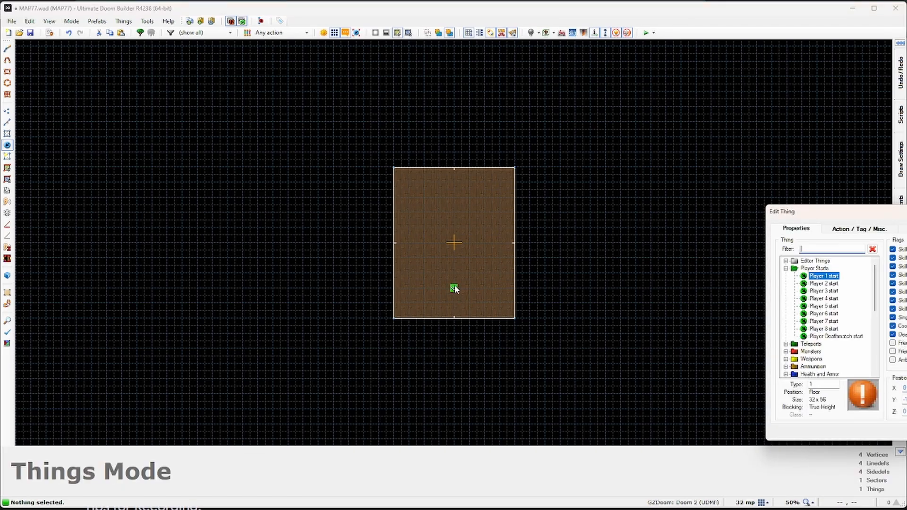
left_click_drag(801, 212, 555, 147)
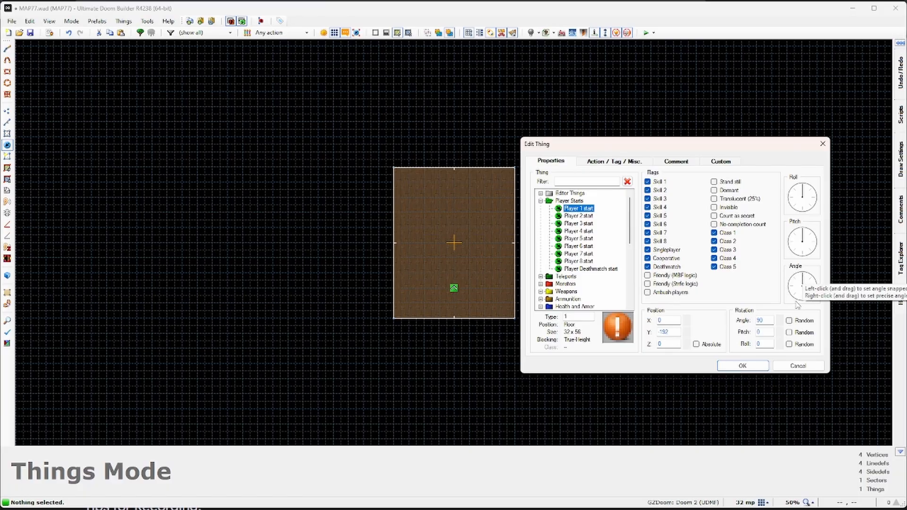
left_click(743, 366)
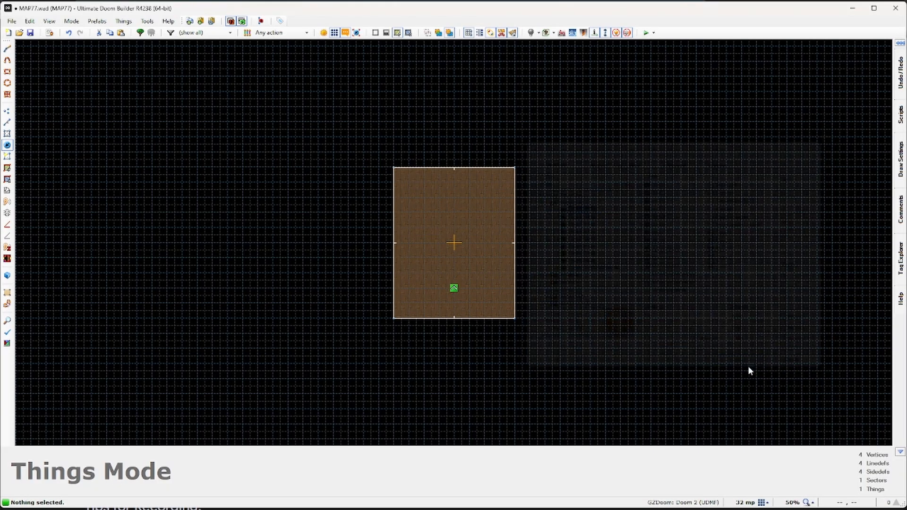
scroll(470, 298, "up", 5)
scroll(457, 225, "down", 1)
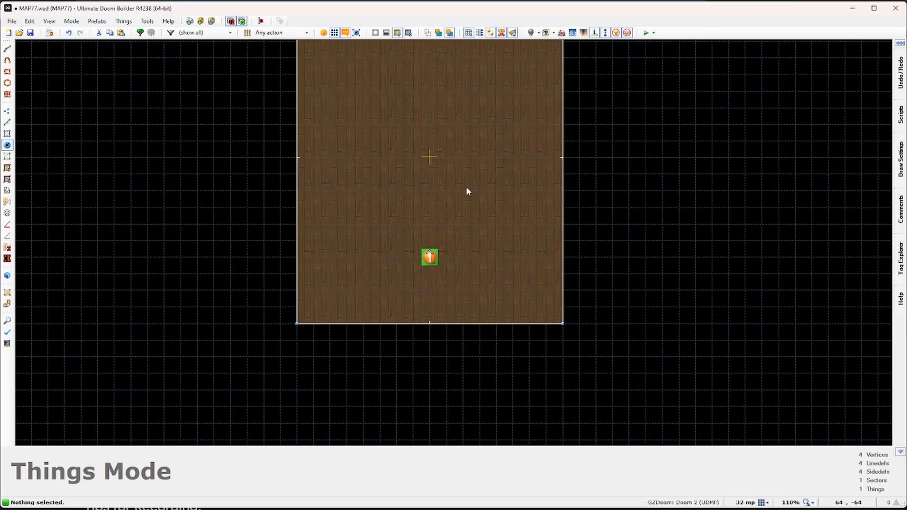
middle_click_drag(608, 202, 619, 264)
scroll(619, 241, "down", 1)
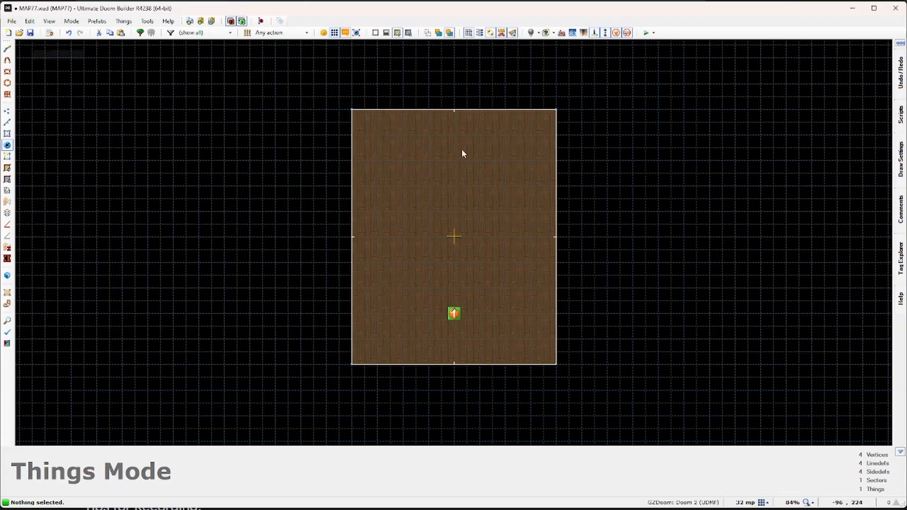
Step: Test-run the room in Hedon, move and punch briefly, then quit back to the editor
left_click(646, 32)
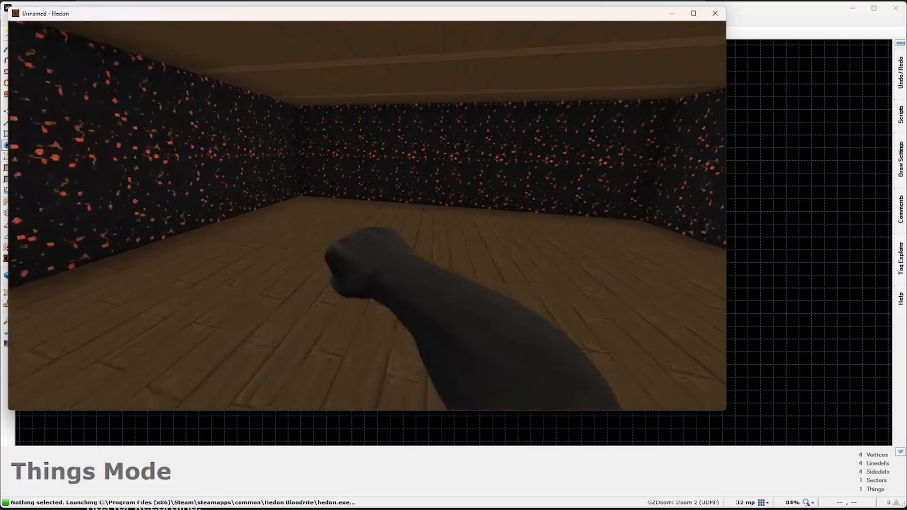
key("w")
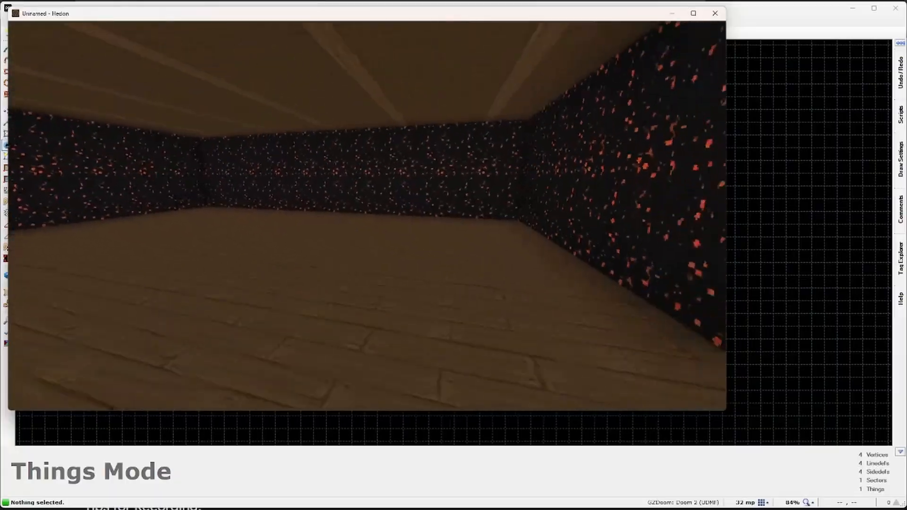
left_click(367, 216)
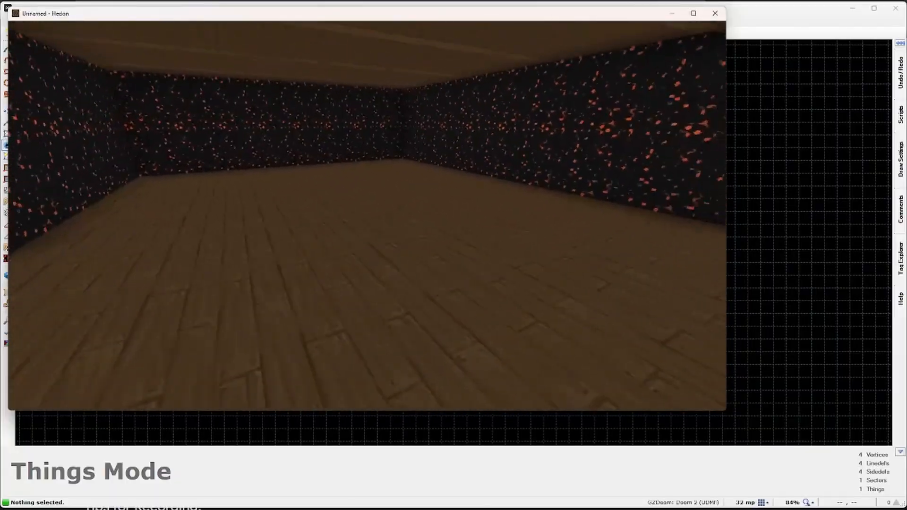
left_click(367, 216)
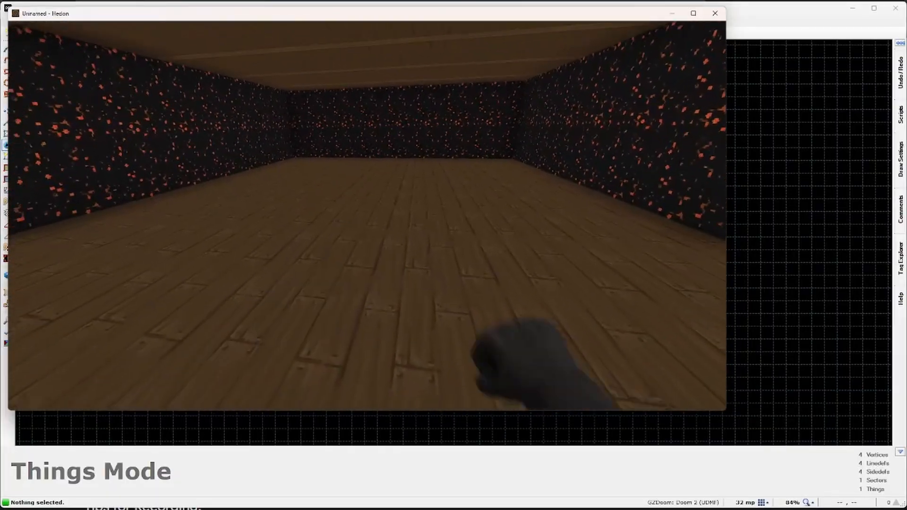
key("Escape")
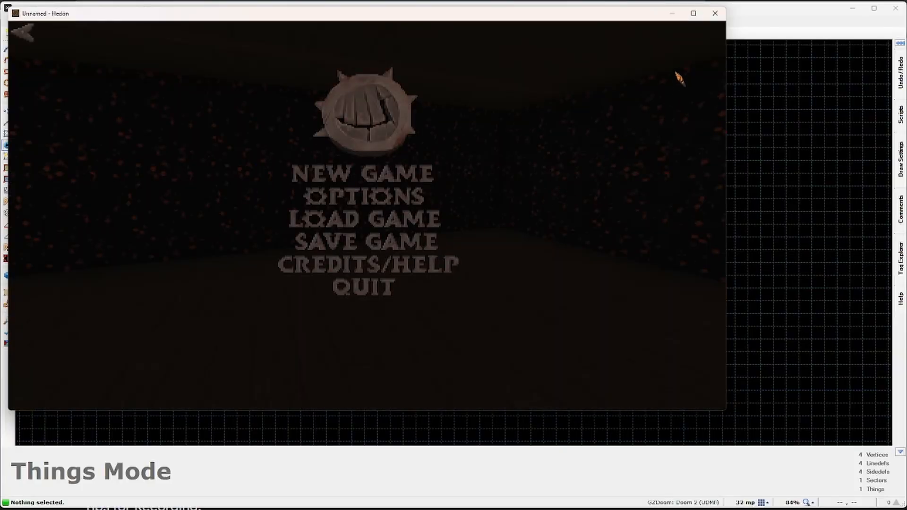
left_click(715, 13)
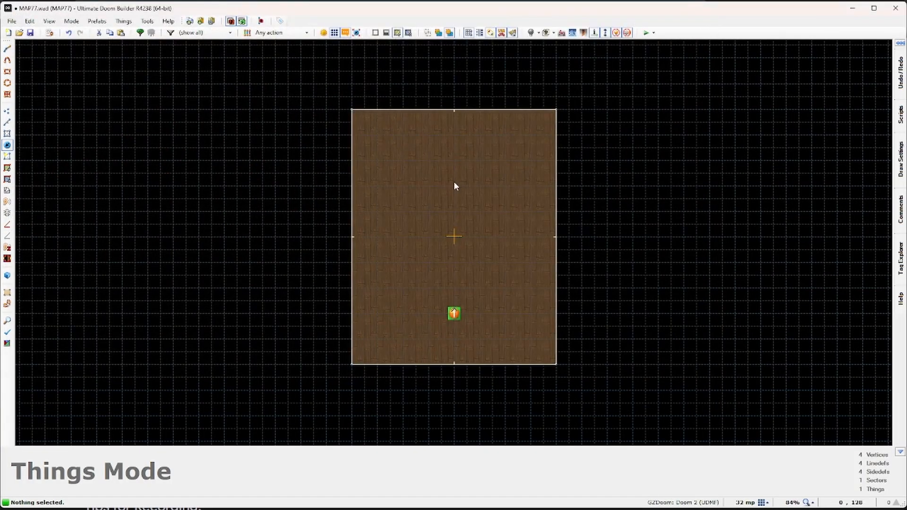
Step: Drag the right and left walls outward and the top wall upward to enlarge the room
left_click(7, 122)
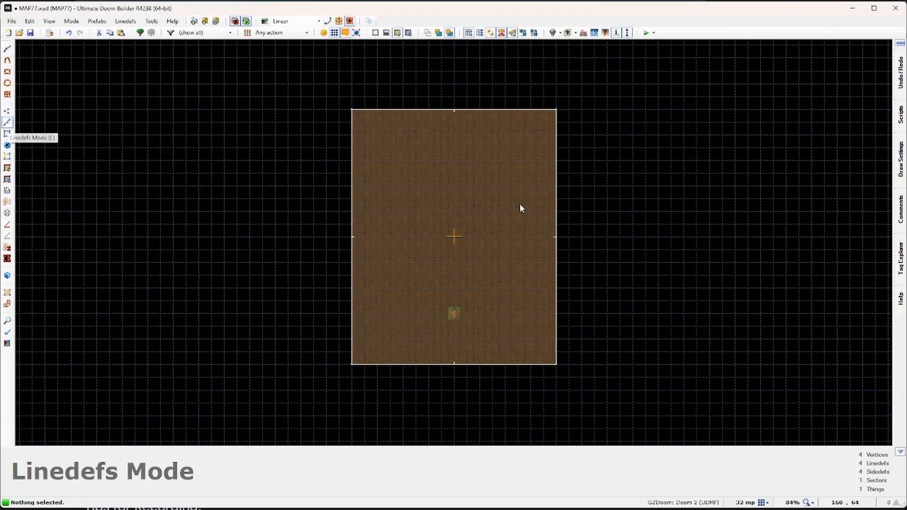
left_click(557, 210)
left_click_drag(571, 211, 598, 209)
left_click(352, 203)
left_click_drag(352, 203, 302, 203)
left_click(353, 202)
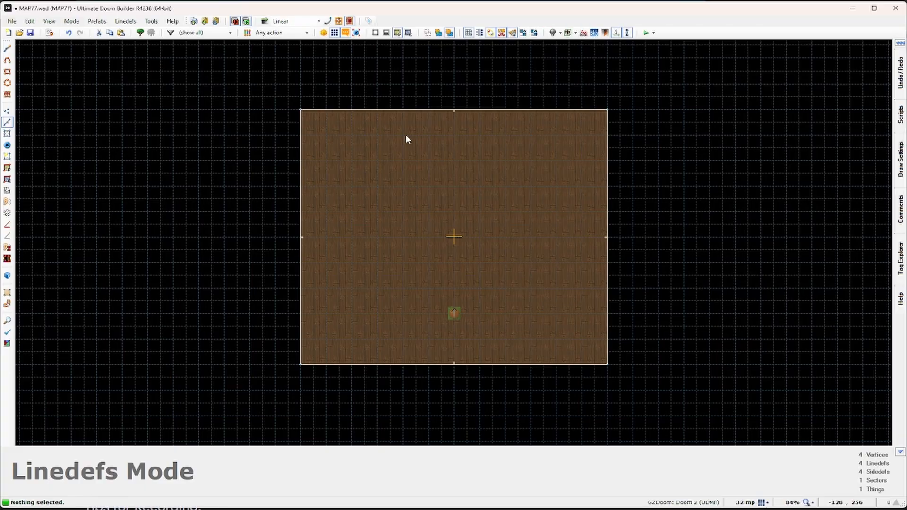
left_click_drag(451, 110, 452, 61)
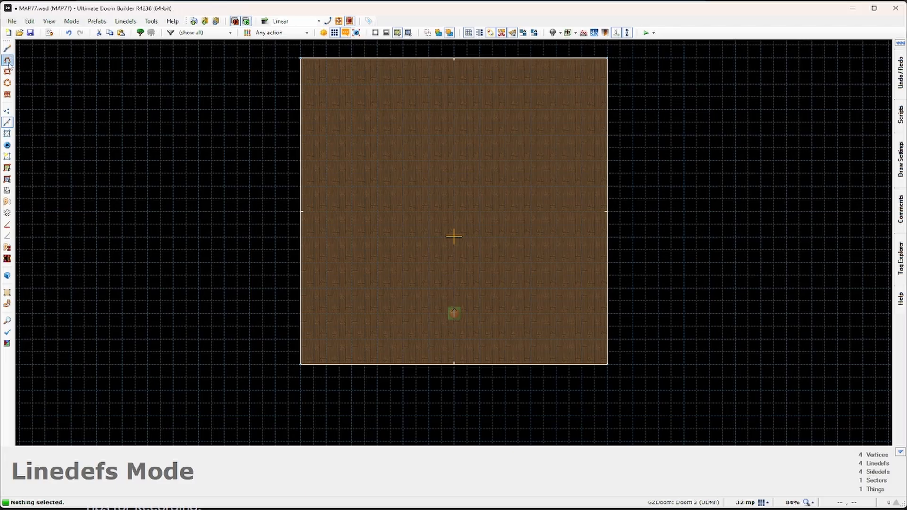
Step: Draw a 160x160 square sector inside the room, right of centre
left_click(8, 134)
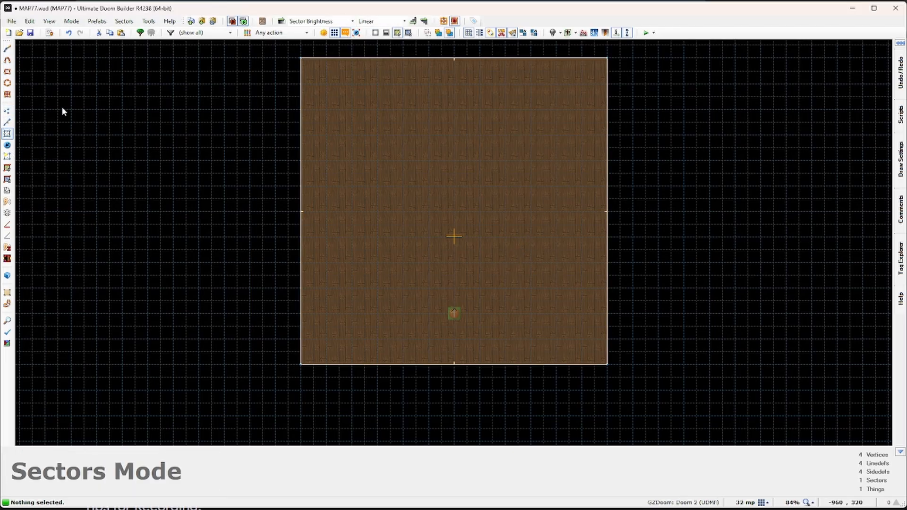
left_click(8, 71)
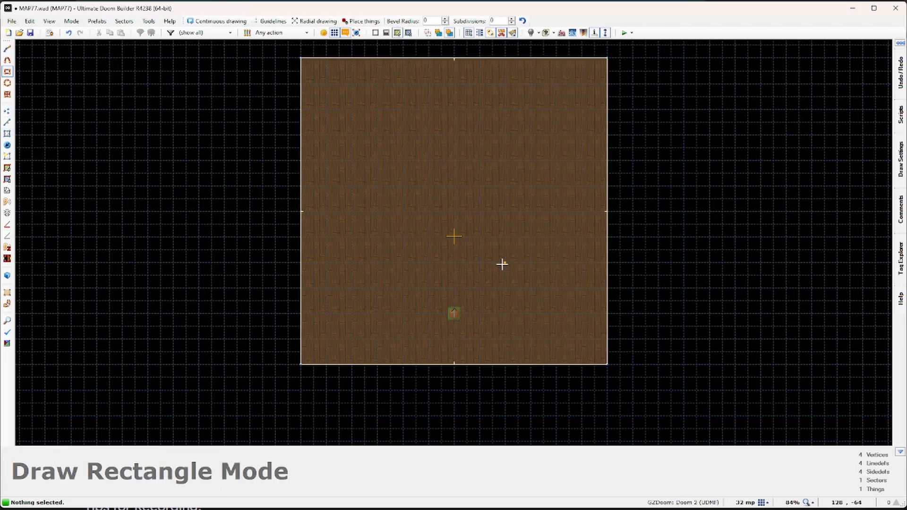
key("Escape")
left_click(8, 72)
mouse_move(496, 237)
left_mouse_down()
mouse_move(543, 304)
mouse_move(567, 311)
left_mouse_up()
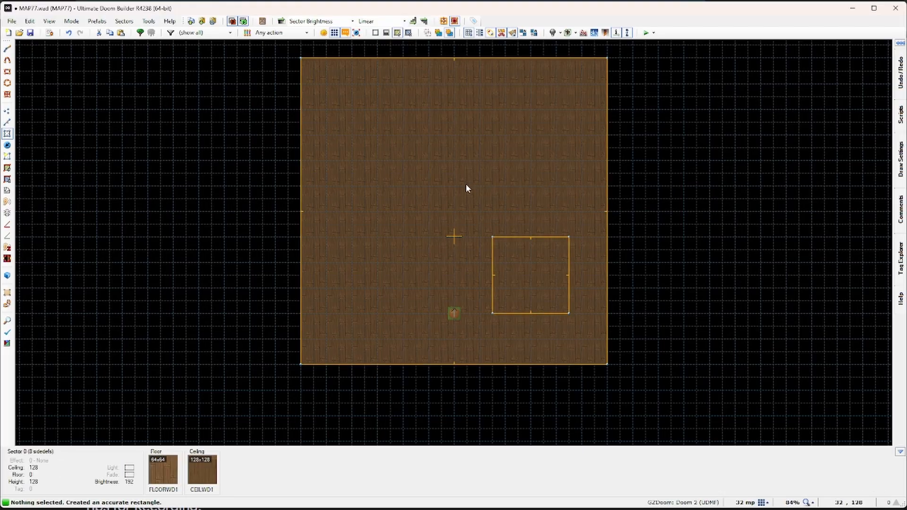
Step: In Visual Mode, select the room's four ASH2 walls and open them in Edit Linedefs
key("q")
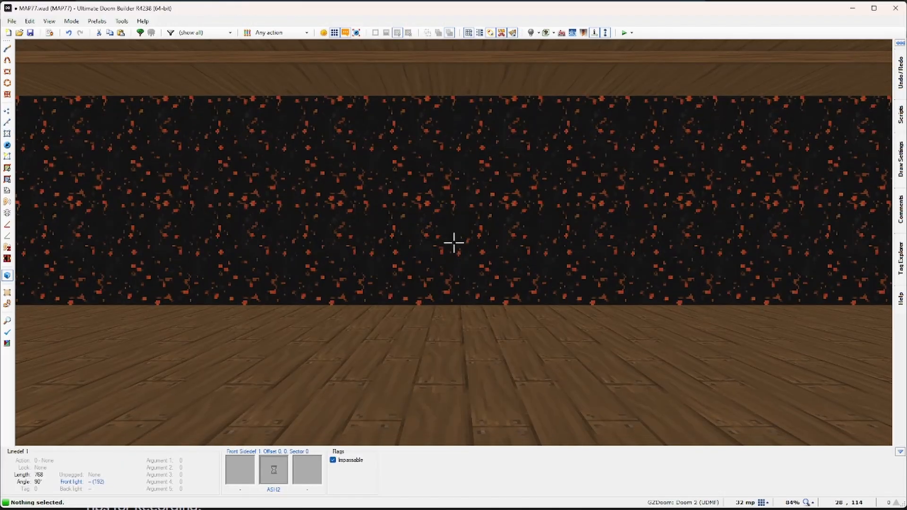
key("d")
key("d")
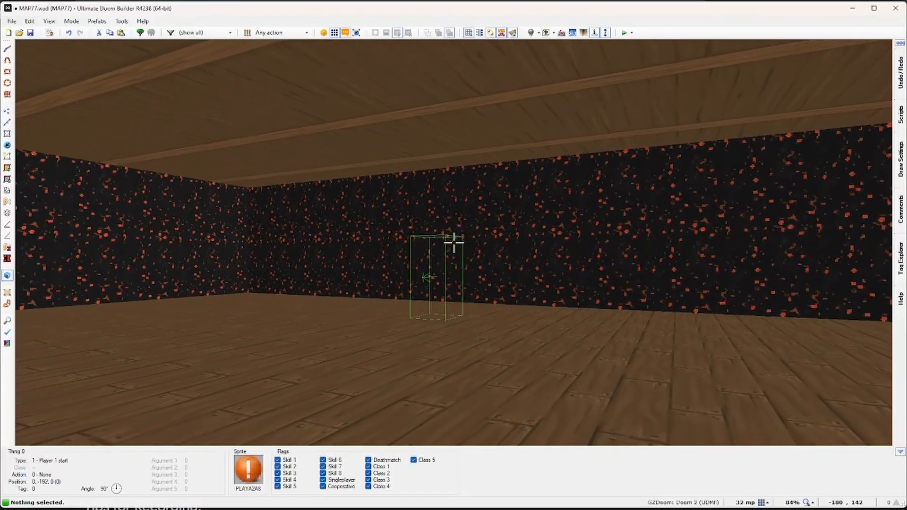
key("e")
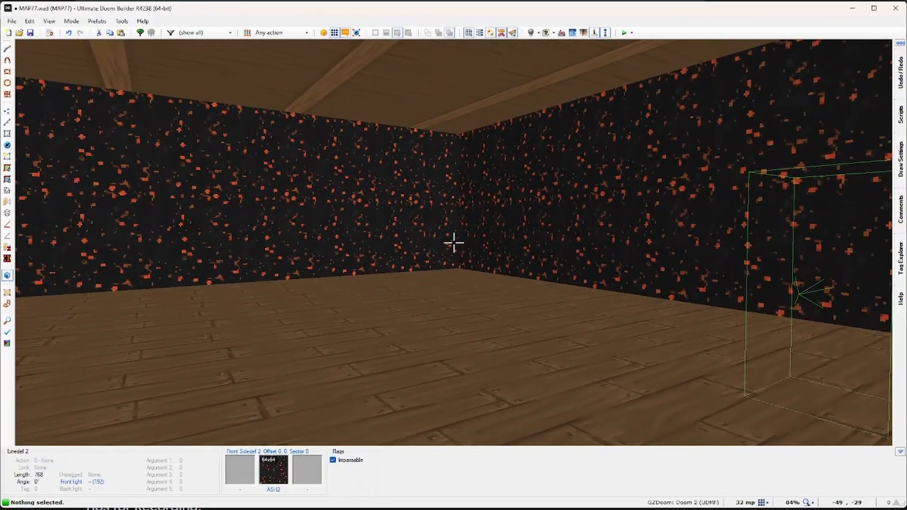
key("e")
key("d")
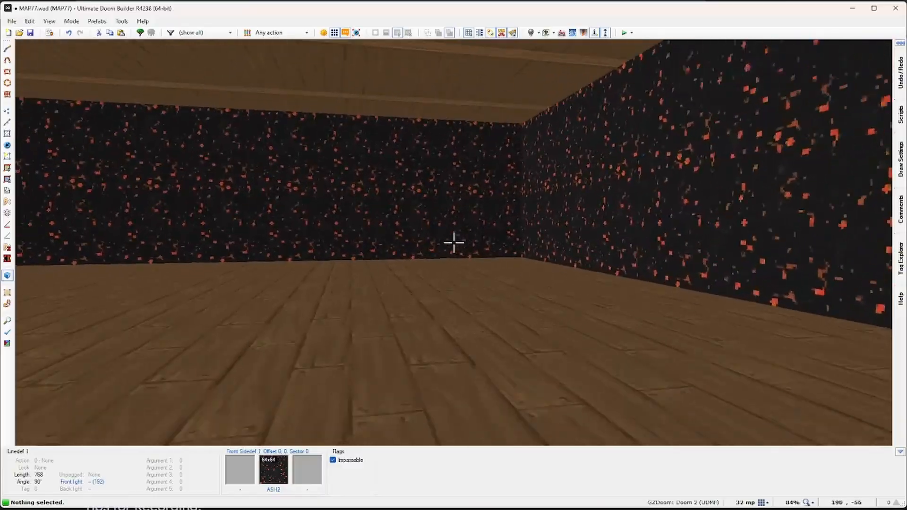
key("f")
key("d")
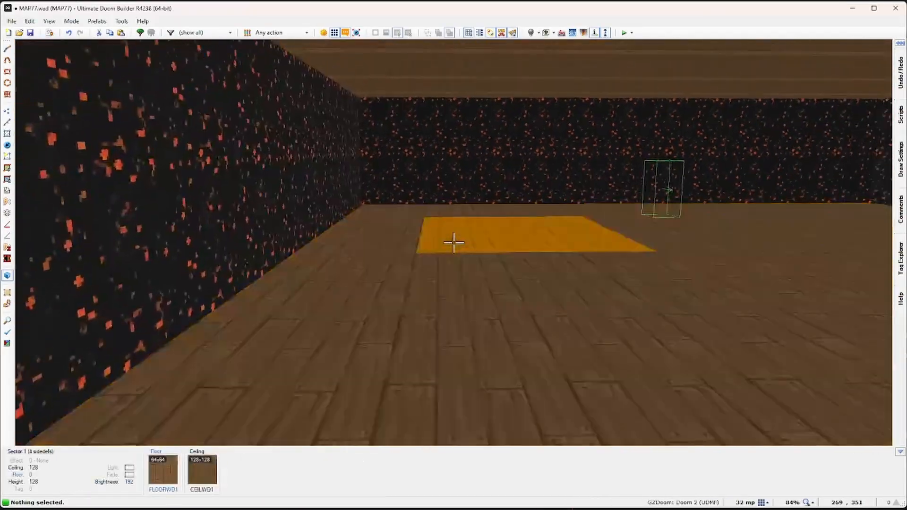
key("d")
key("e")
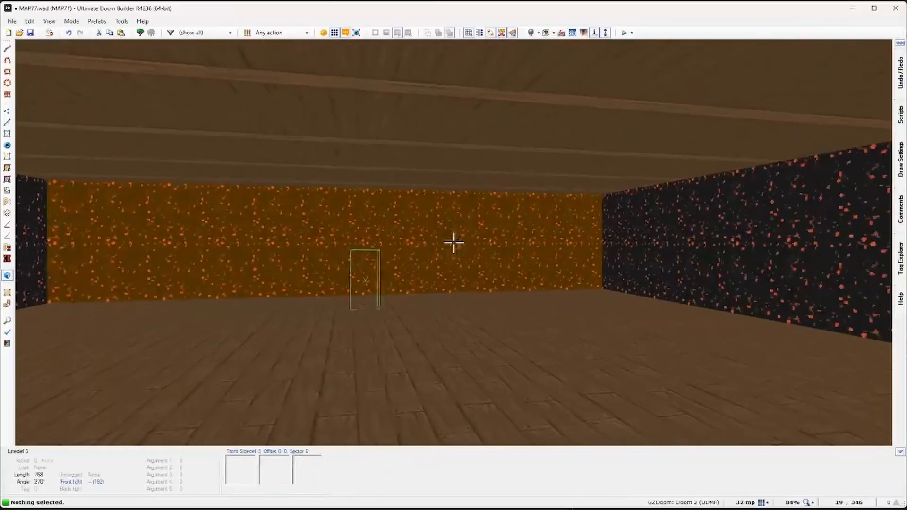
left_click(454, 243, "shift")
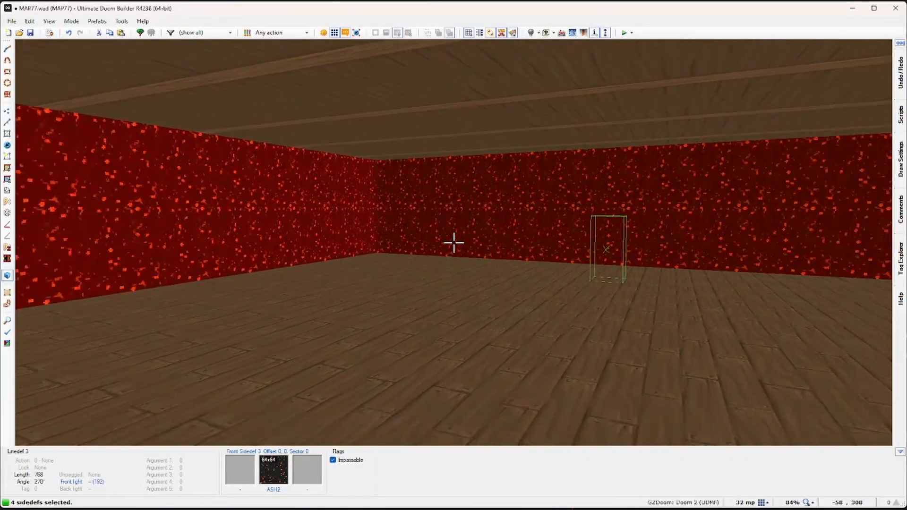
key("c")
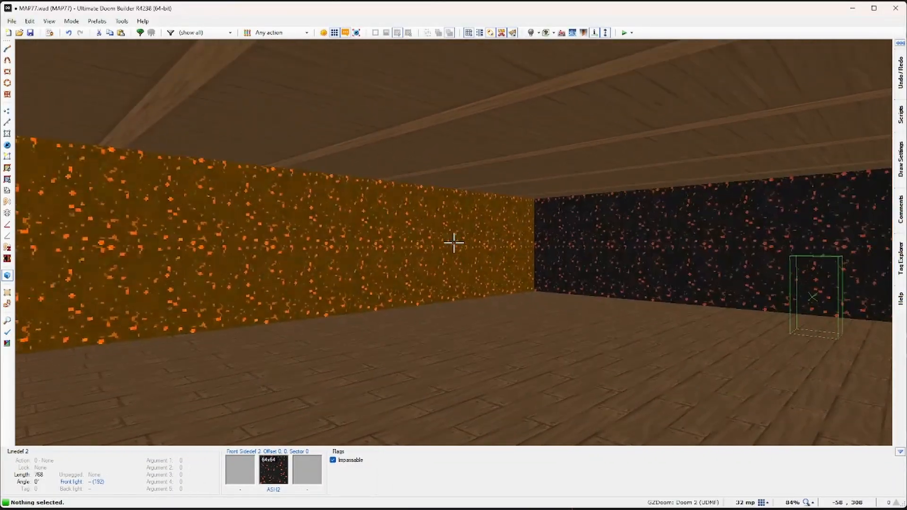
left_click(454, 242, "shift")
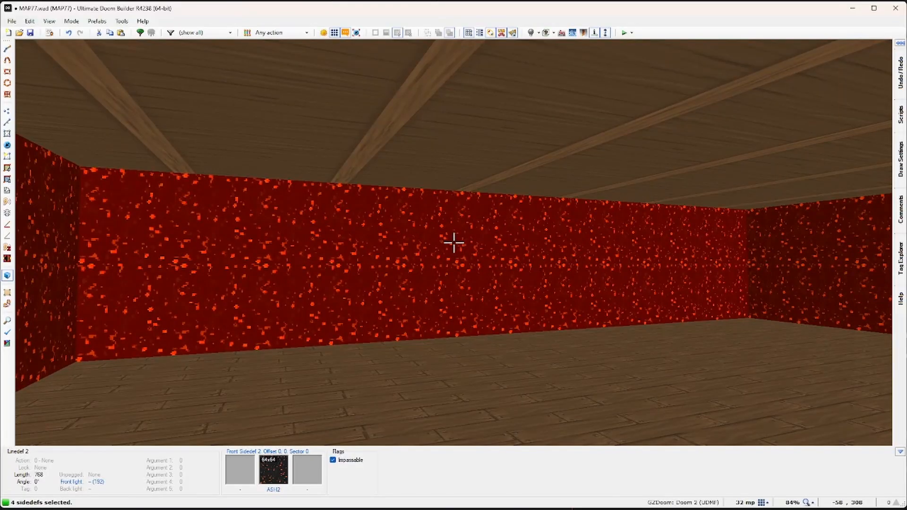
right_click(454, 242)
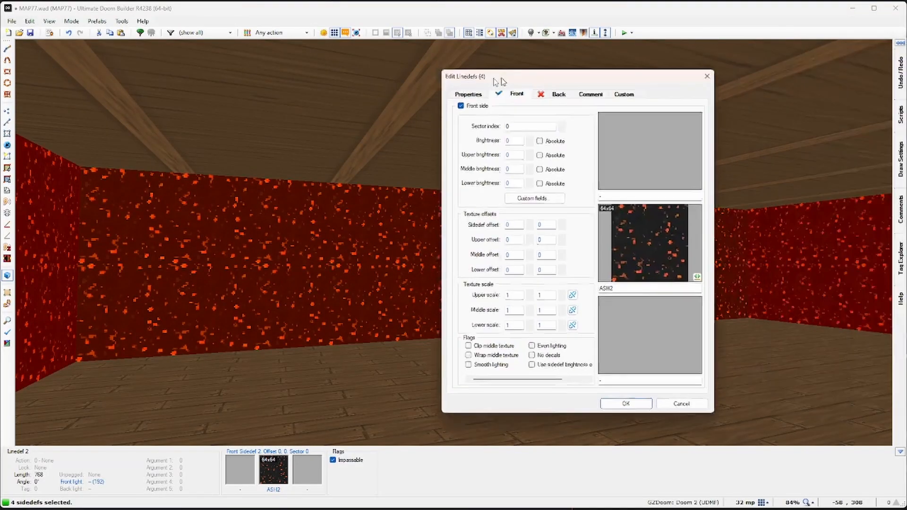
Step: Browse the walls' middle texture, filter the list by 'MA', and pick MASON1_B
left_click_drag(500, 81, 402, 78)
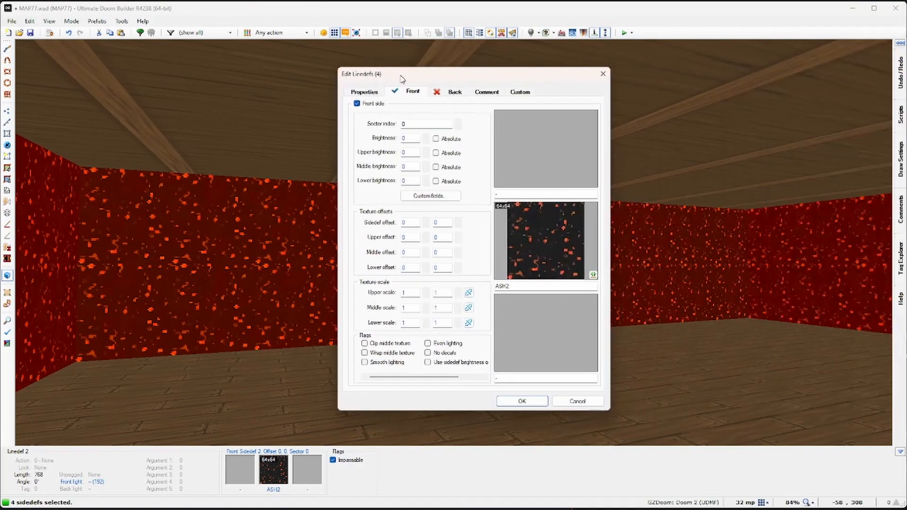
left_click(524, 242)
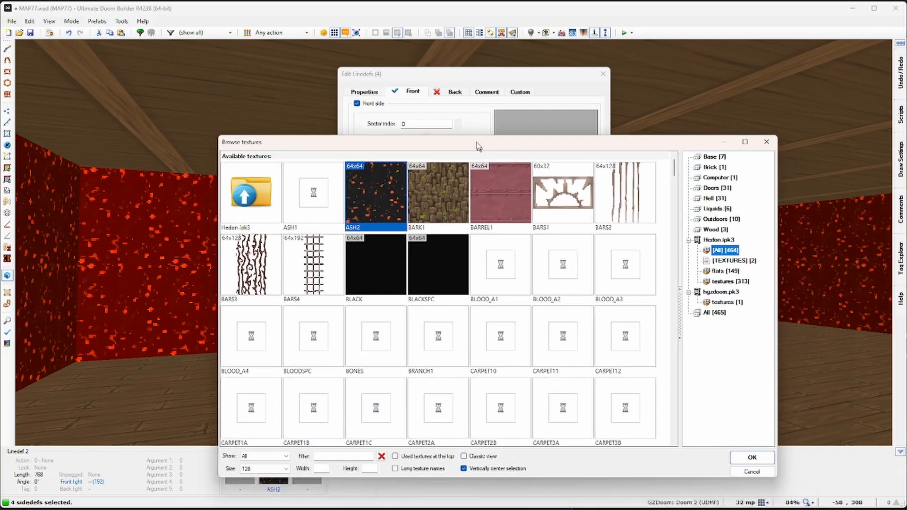
left_click_drag(476, 147, 415, 72)
scroll(397, 248, "down", 2)
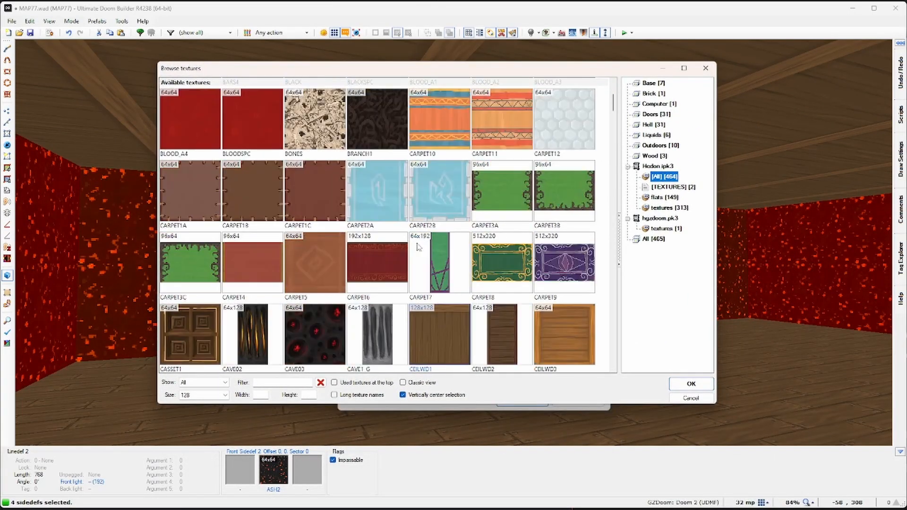
scroll(418, 246, "up", 2)
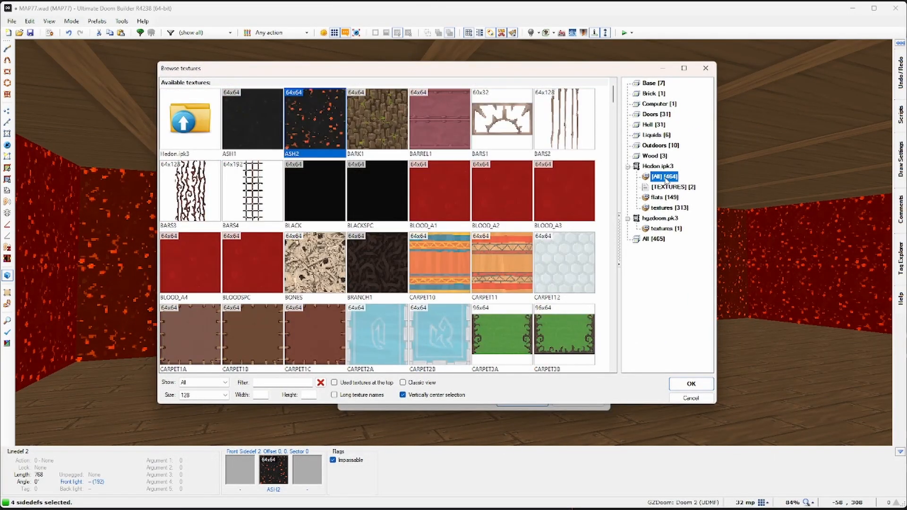
scroll(420, 191, "down", 6)
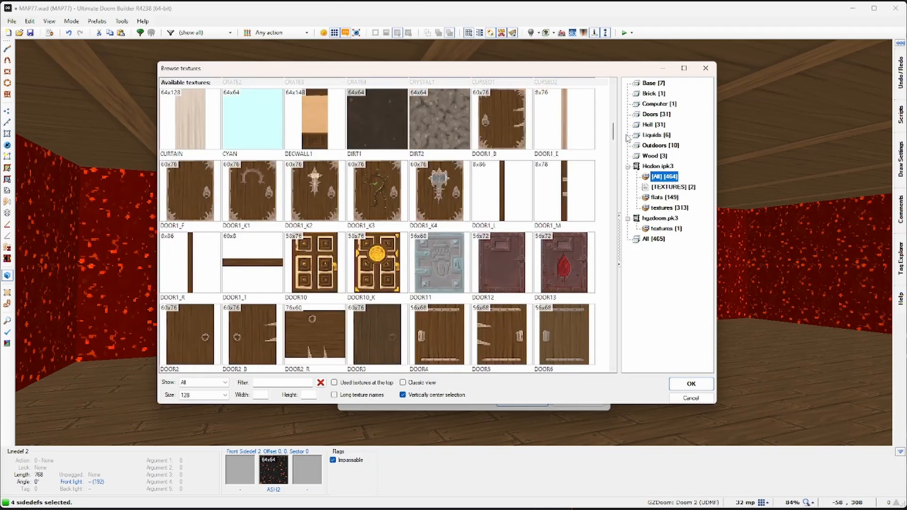
left_click_drag(616, 138, 616, 94)
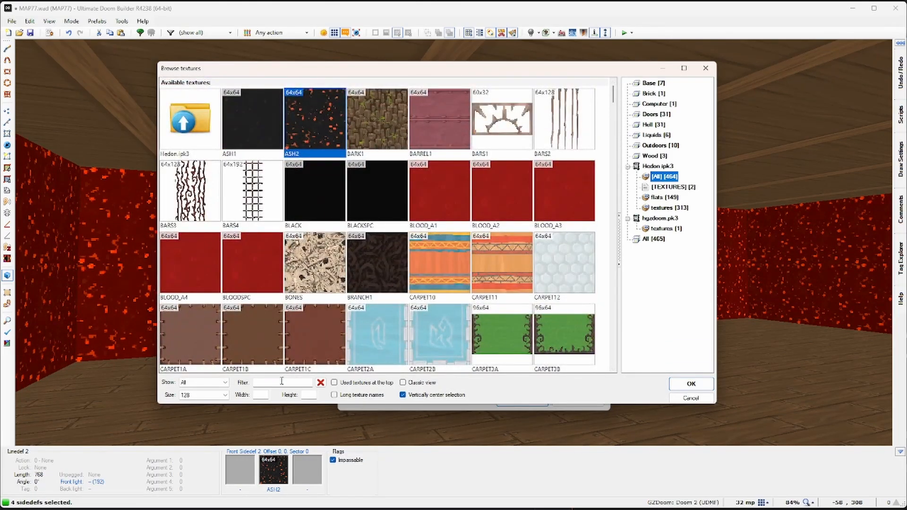
type("MA")
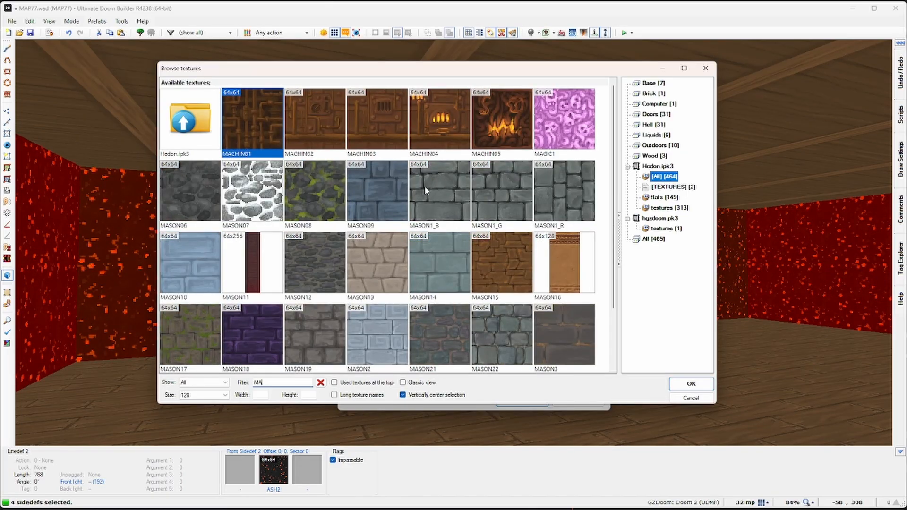
double_click(446, 199)
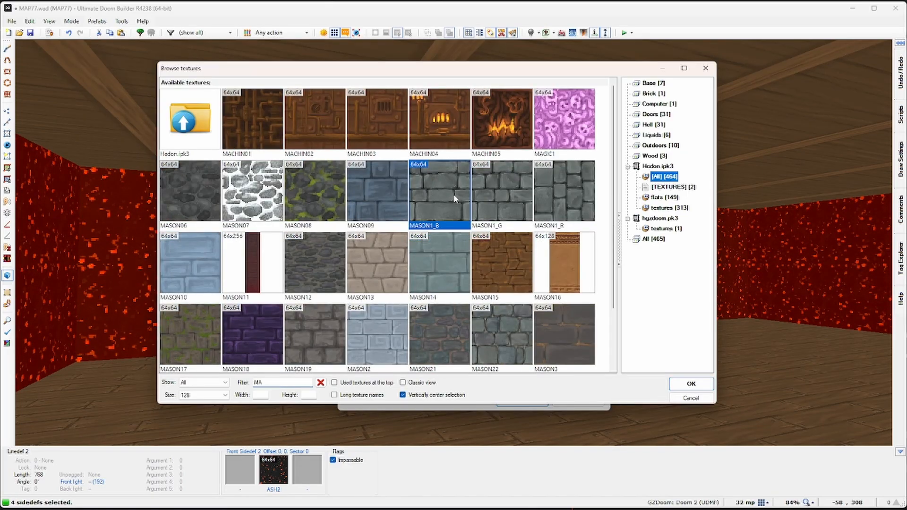
Step: Apply MASON1_B to the walls, then raise the room's ceiling to height 256
left_click(522, 401)
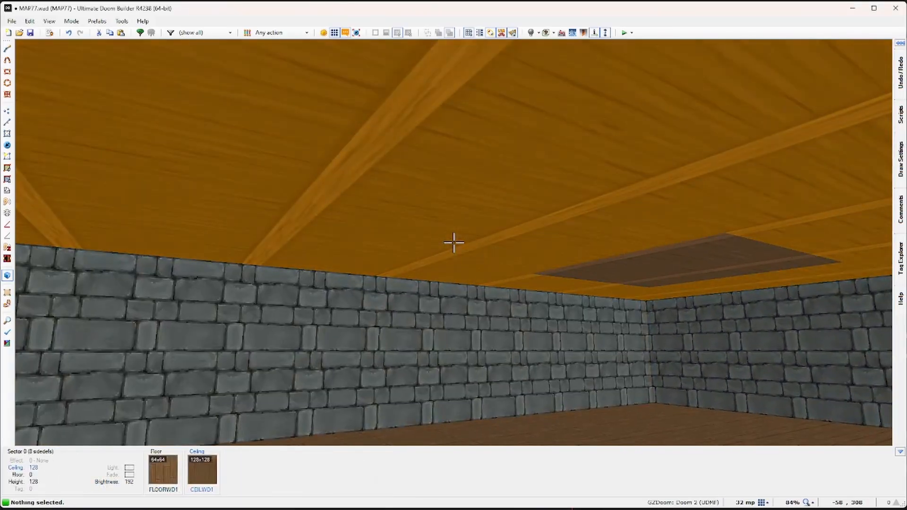
left_click(454, 242)
scroll(453, 242, "up", 6)
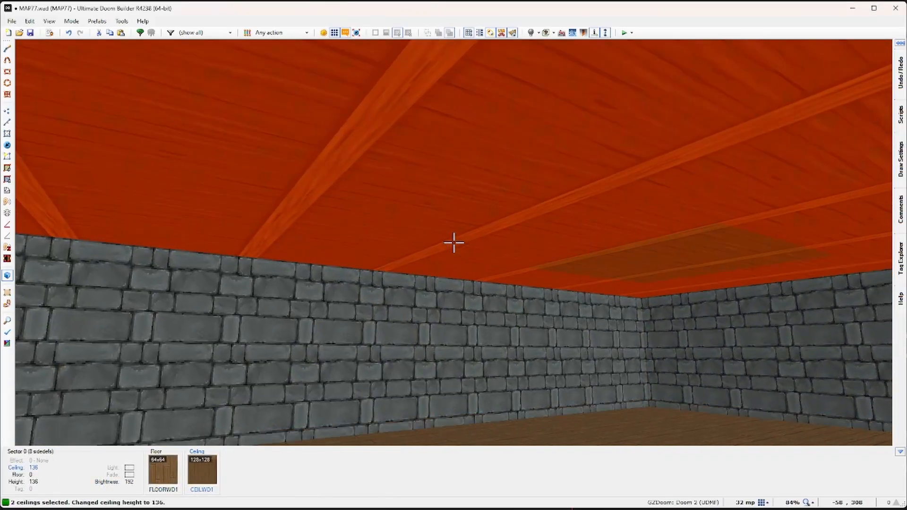
scroll(453, 242, "up", 2)
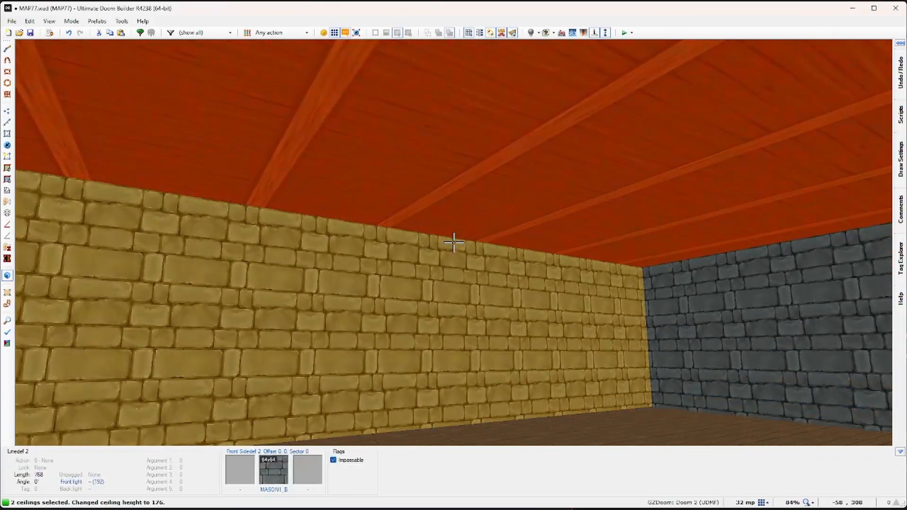
scroll(453, 242, "up", 3)
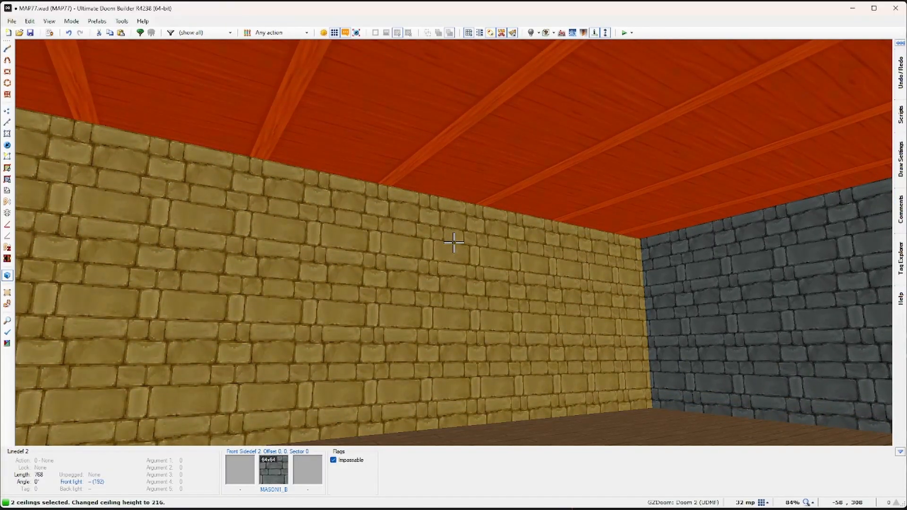
scroll(454, 242, "up", 1)
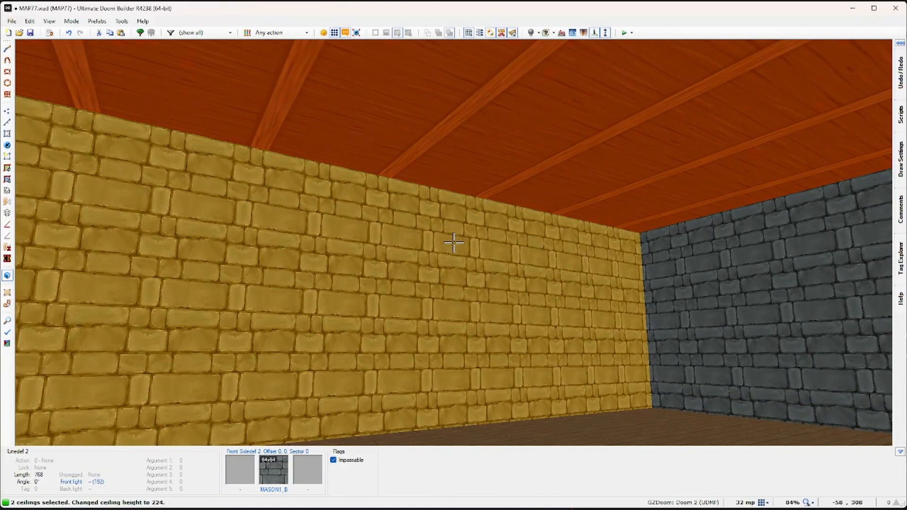
scroll(453, 243, "up", 4)
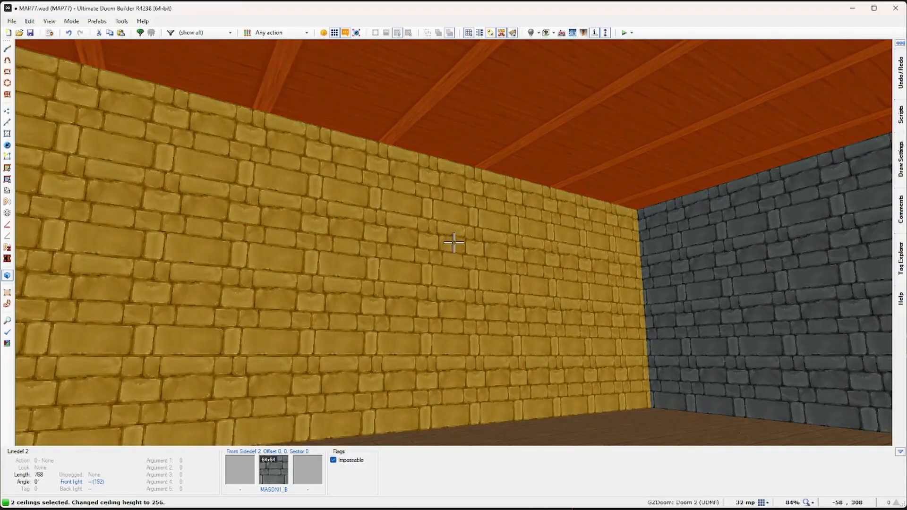
key("Escape")
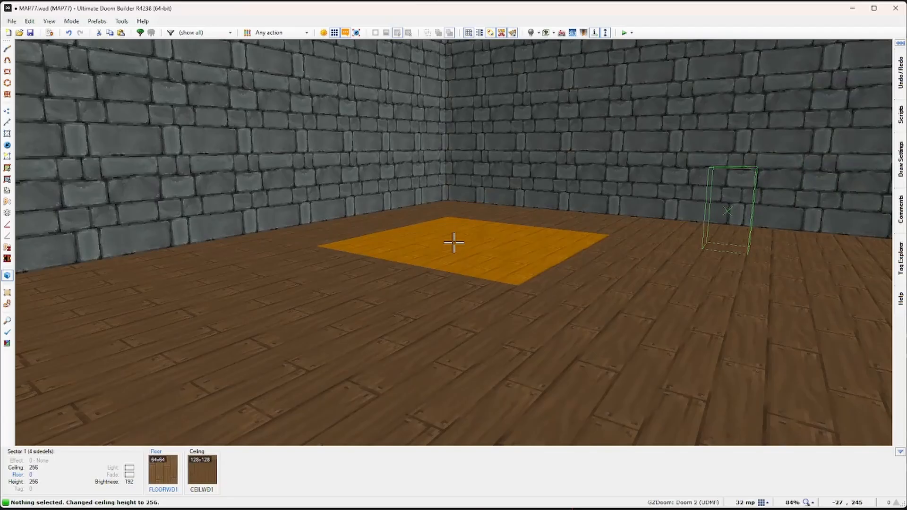
Step: Raise the small floor square to a height of 64
left_click(454, 242)
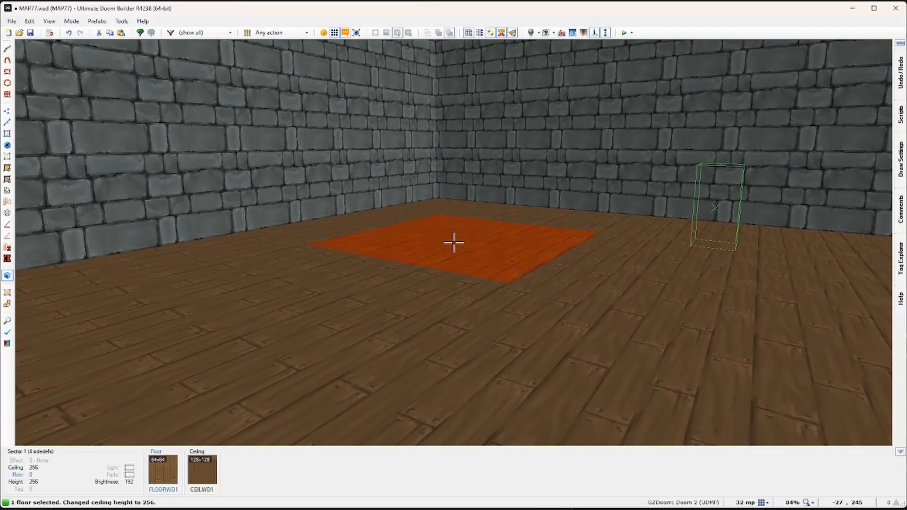
scroll(454, 243, "up", 7)
scroll(454, 242, "up", 1)
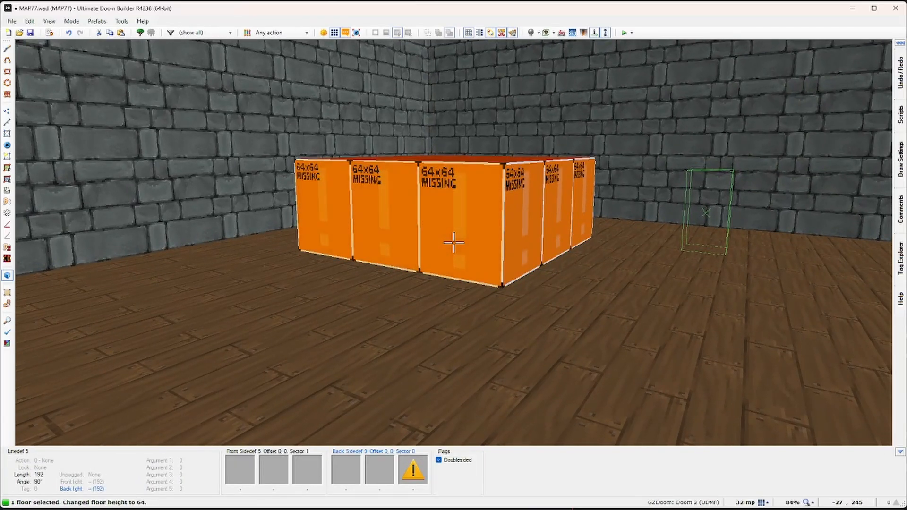
key("w")
Step: Give the block's four sides an IRON_15 lower texture
left_click(453, 242)
key("s")
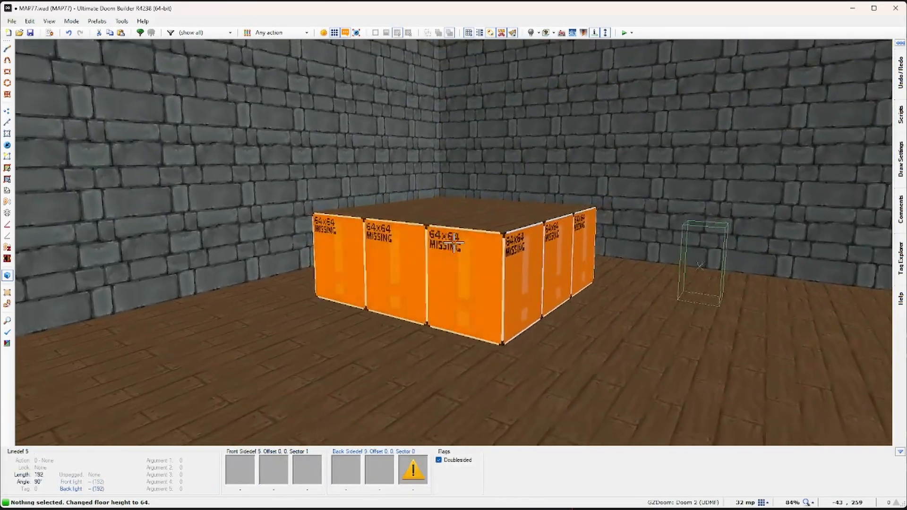
key("w")
key("s")
left_click(454, 243, "shift")
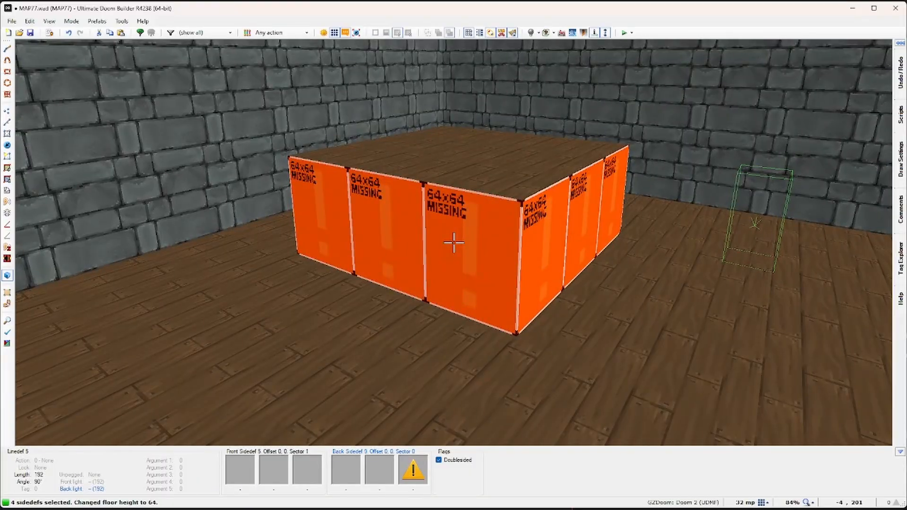
right_click(454, 243)
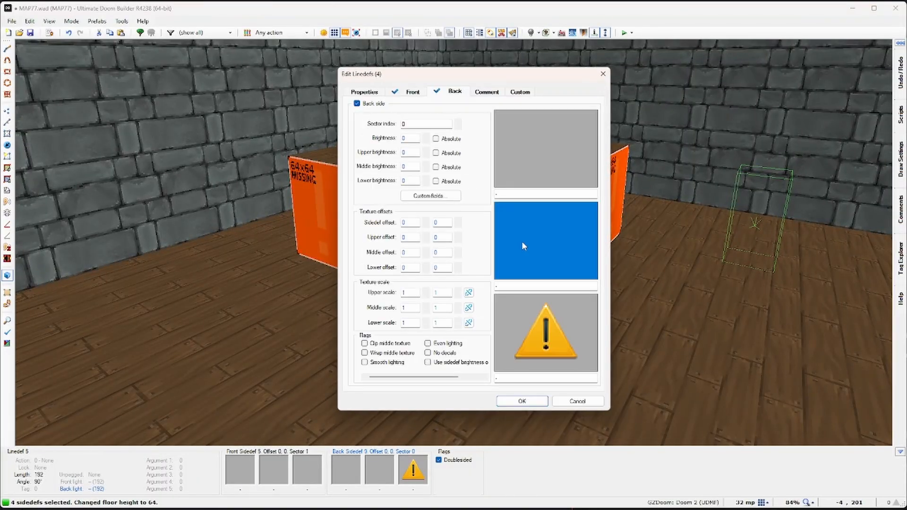
left_click(532, 324)
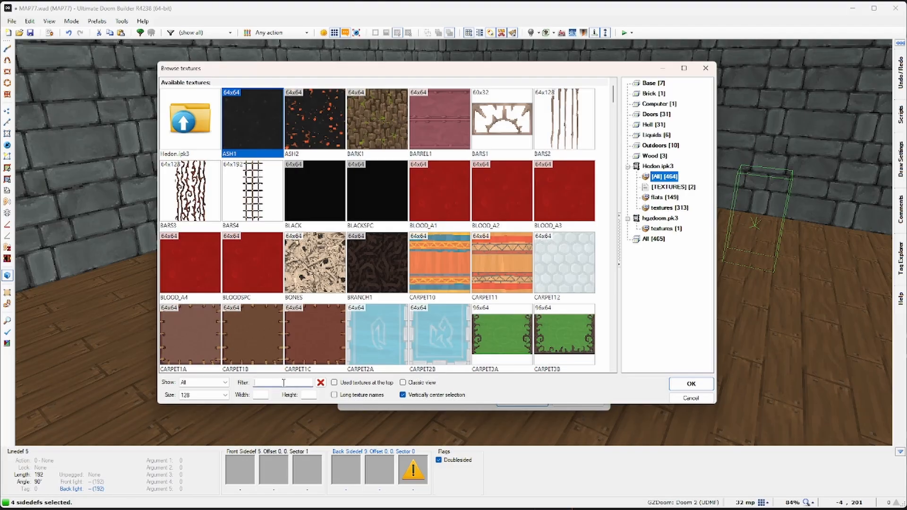
type("ir")
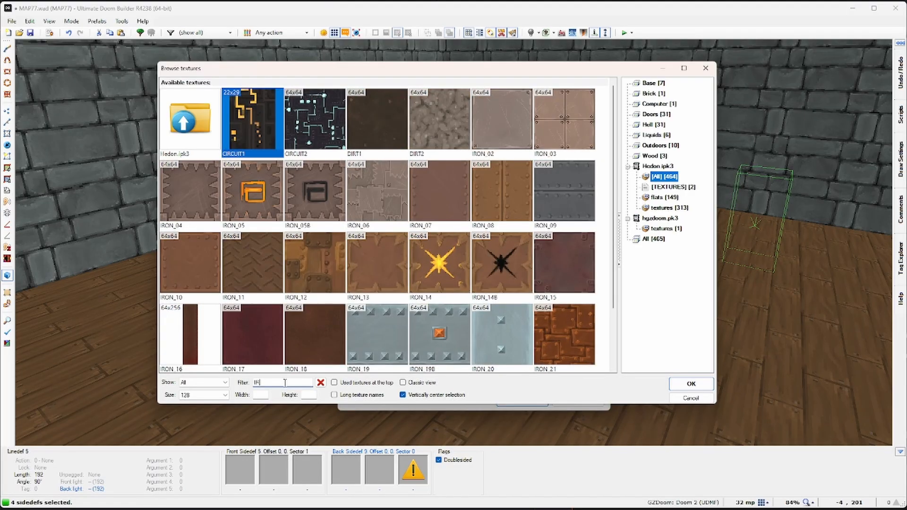
left_click(201, 262)
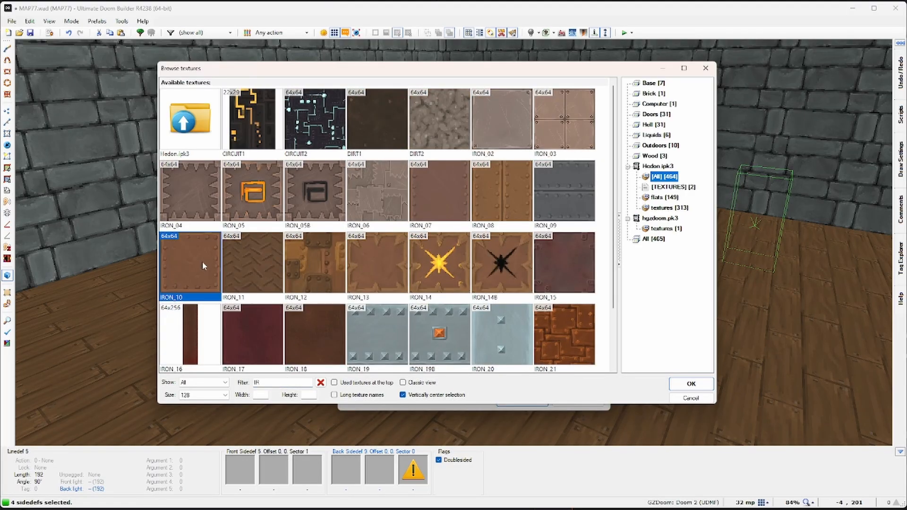
left_click(553, 262)
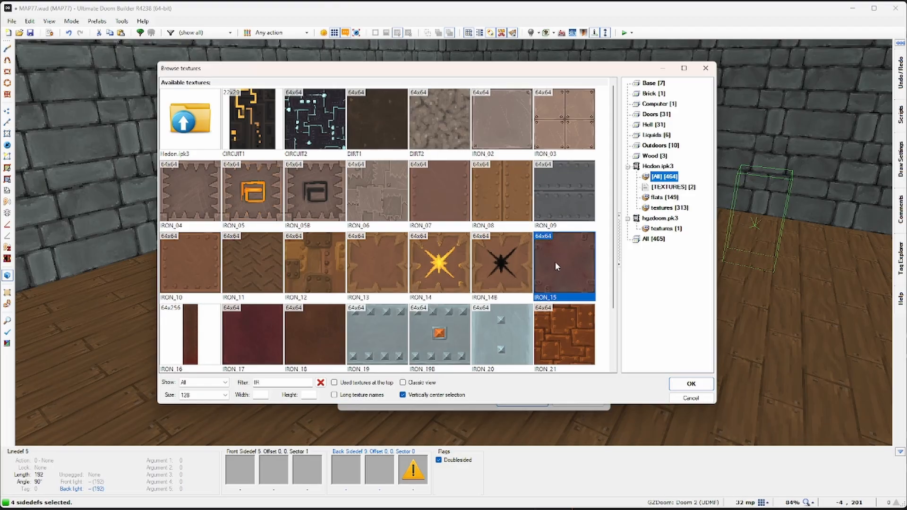
left_click(691, 383)
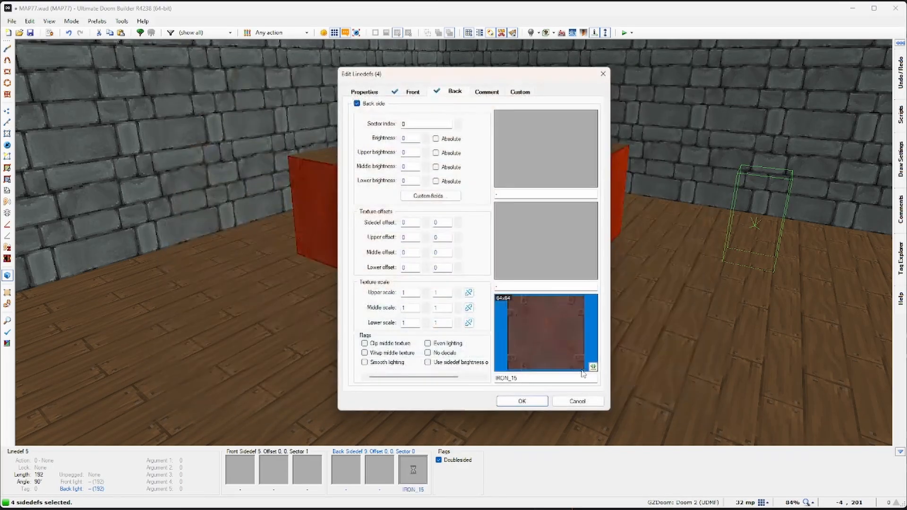
left_click(522, 402)
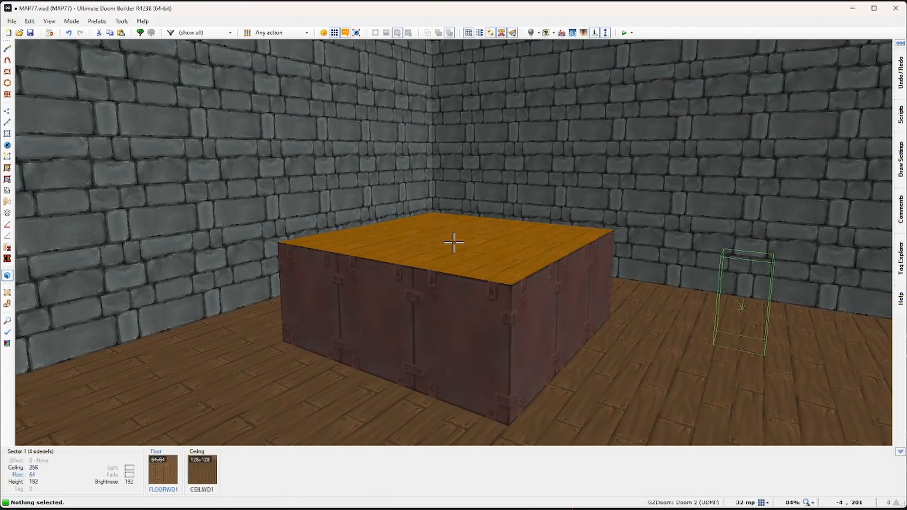
Step: Copy IRON_15 from a side and paste it onto the block's top
key("ctrl+c")
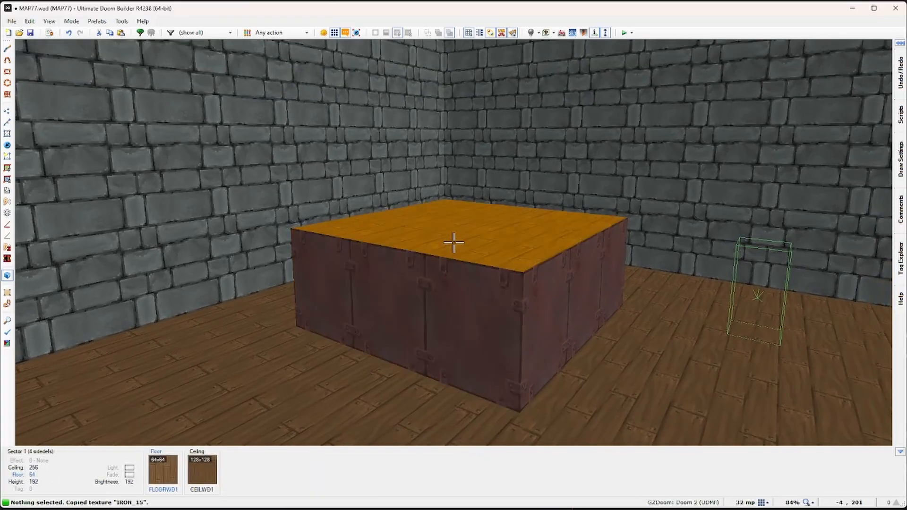
key("ctrl+v")
key("e")
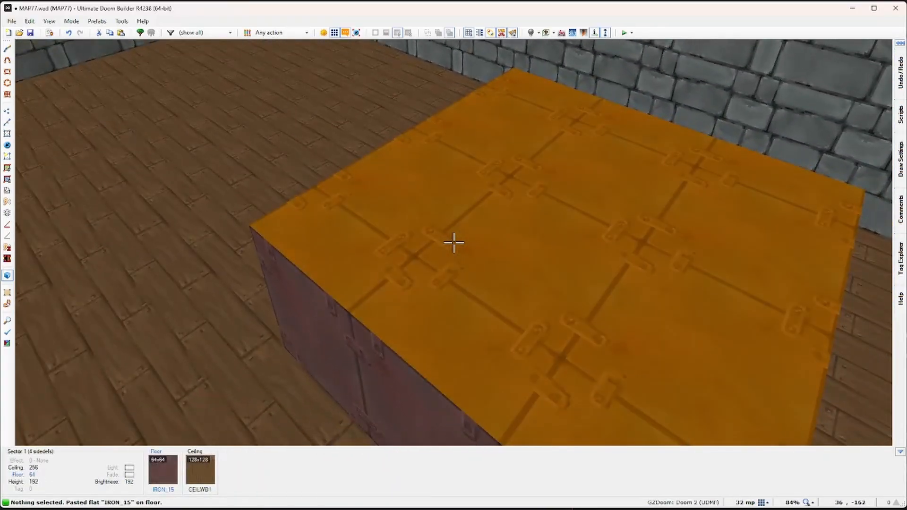
Step: In Vertices Mode, shift the iron block's four corners slightly to the right
key("q")
scroll(510, 160, "up", 5)
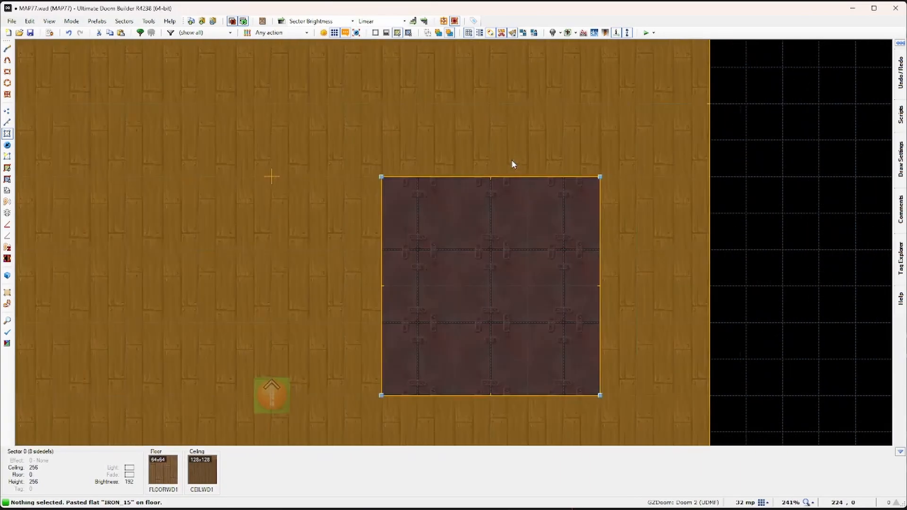
left_click(7, 112)
left_click_drag(384, 176, 420, 177)
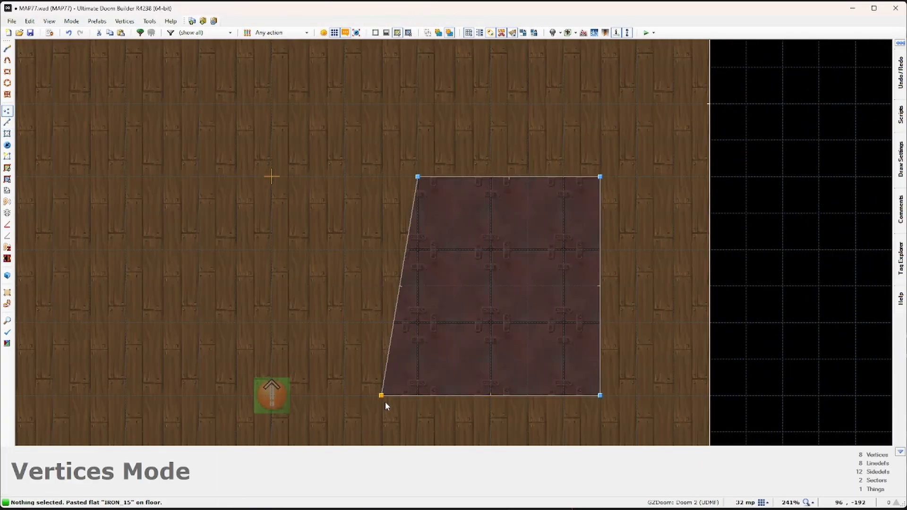
left_click_drag(385, 406, 421, 406)
left_click_drag(607, 179, 645, 178)
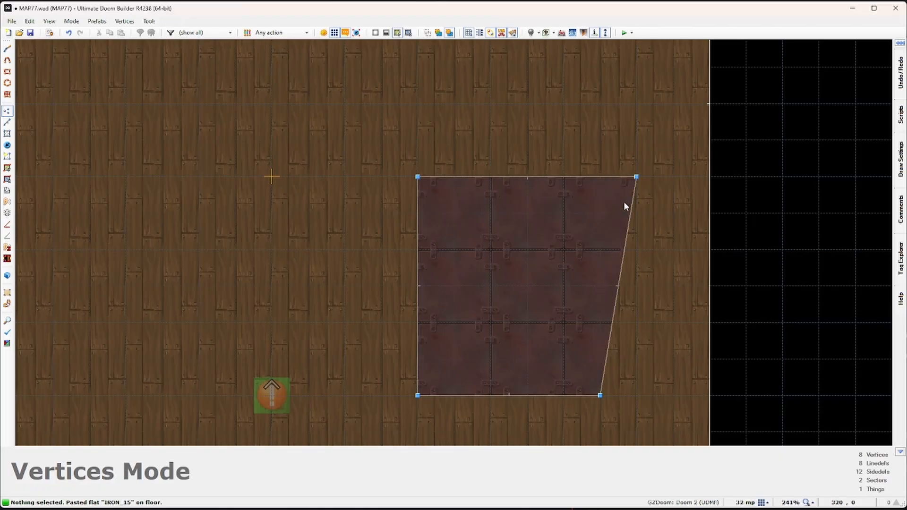
left_click_drag(596, 396, 636, 395)
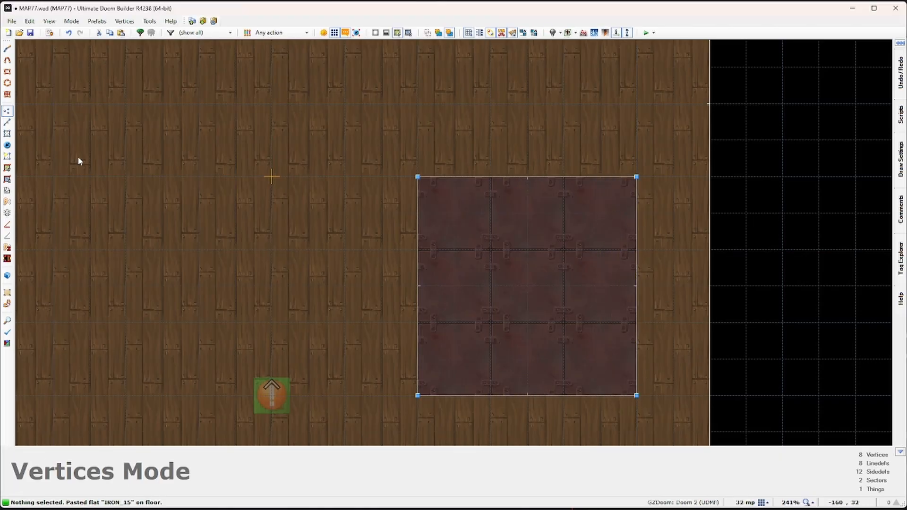
Step: Insert a Glutton and center it on the iron block
left_click(8, 147)
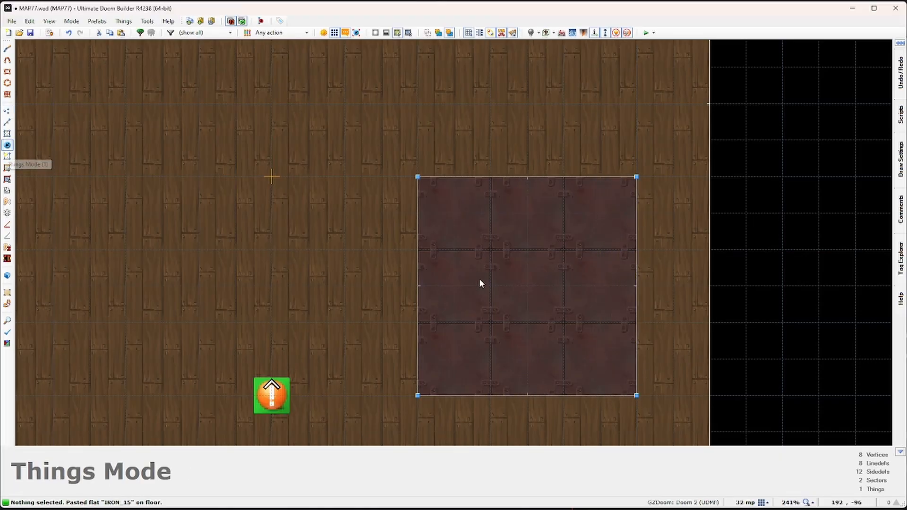
key("Insert")
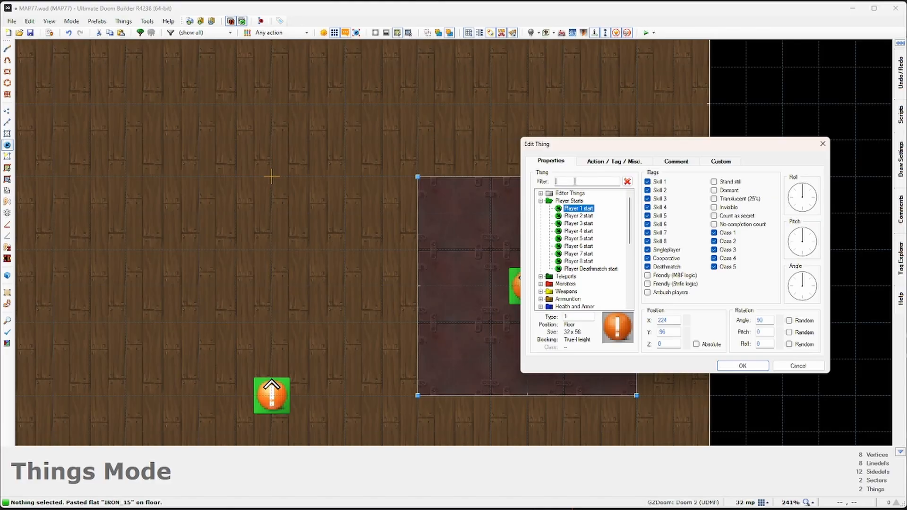
type("g")
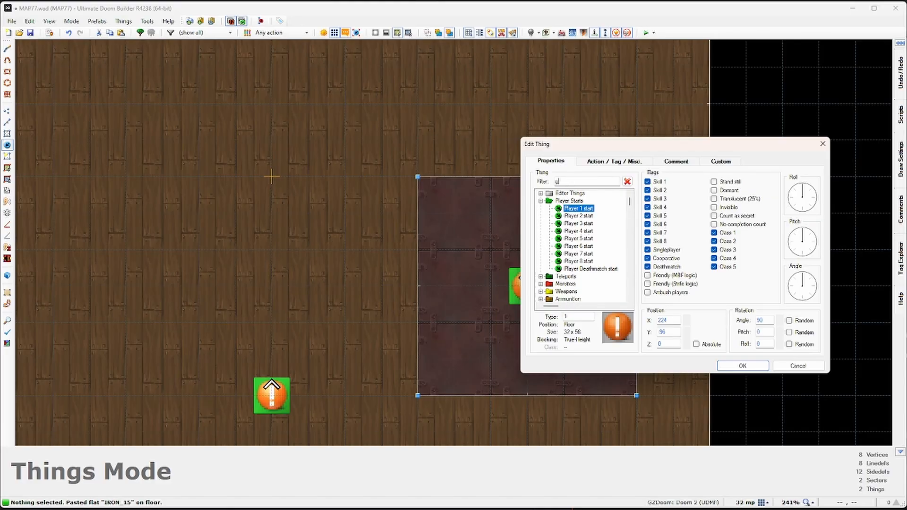
type("lut")
left_click(560, 193)
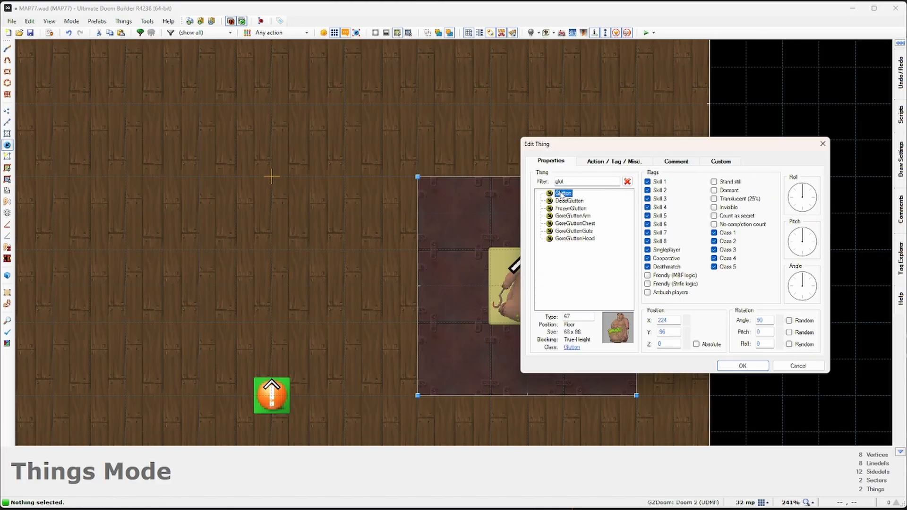
left_click(748, 370)
left_click_drag(543, 265, 544, 302)
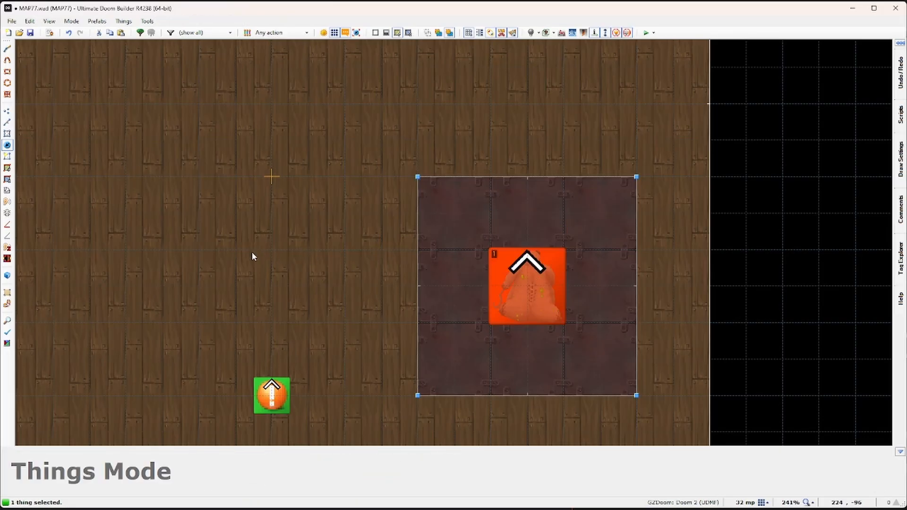
left_click(275, 261)
Step: Place an Axe beside the Player 1 start
double_click(268, 310)
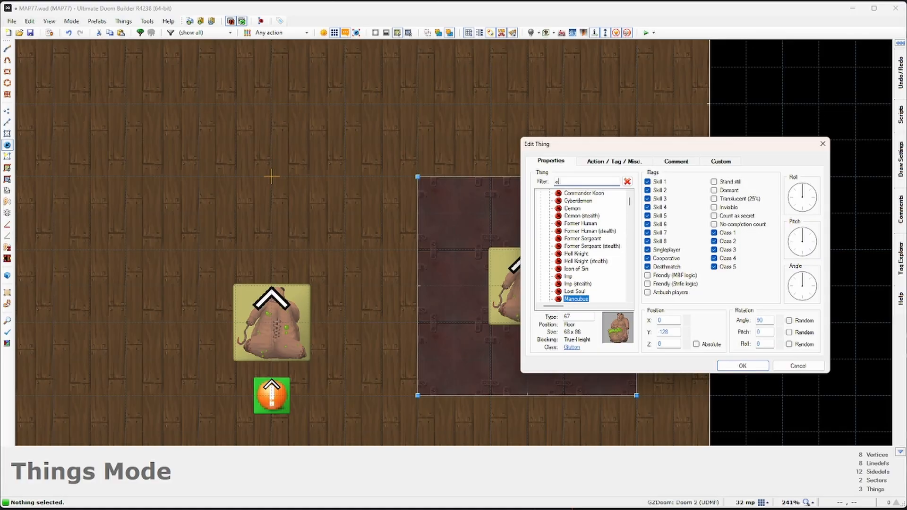
type("axe")
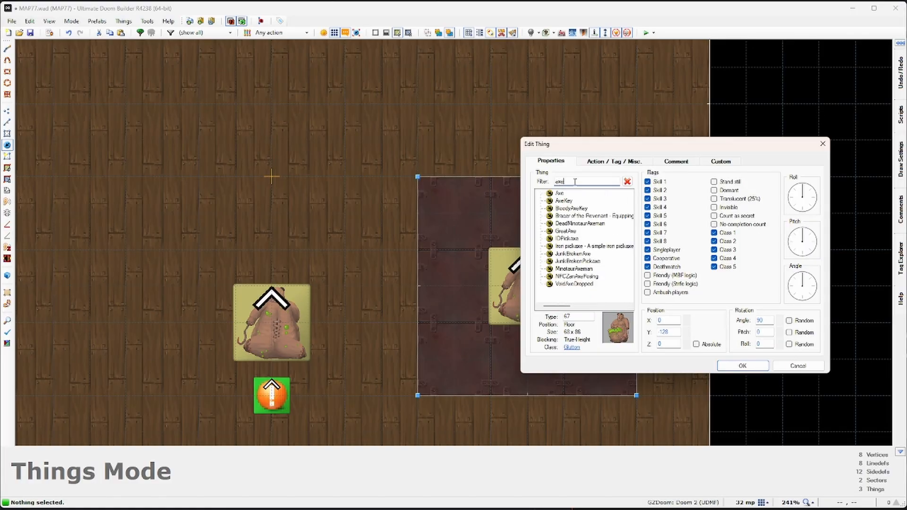
left_click(560, 193)
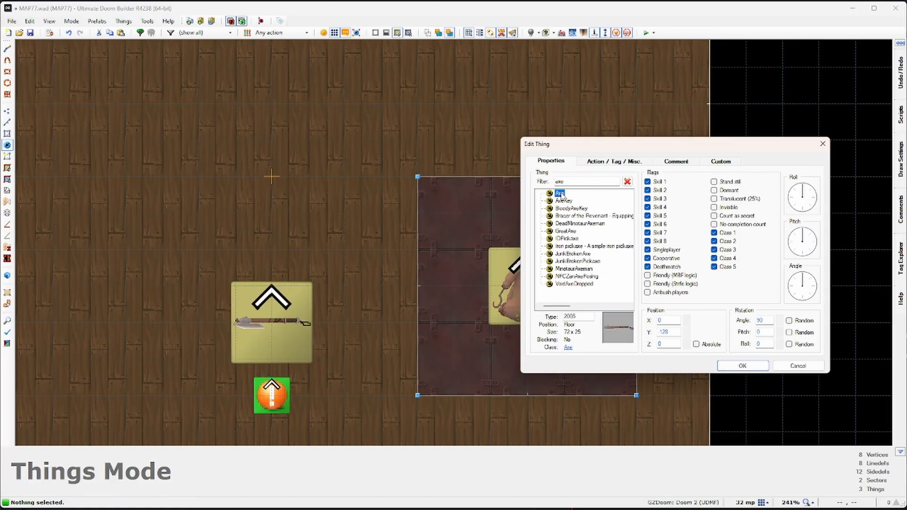
left_click(742, 366)
scroll(273, 214, "down", 3)
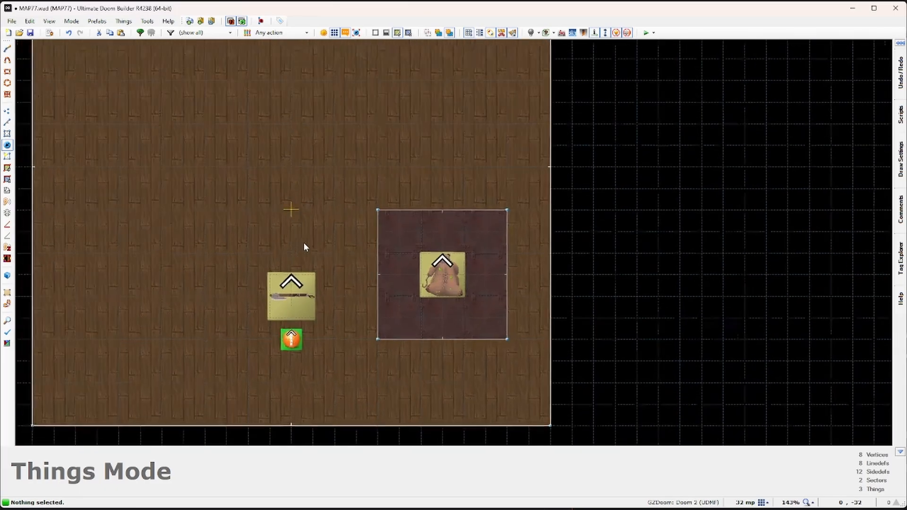
middle_click_drag(304, 243, 427, 332)
Step: Add a SpikeGun near the room's top wall
right_click(374, 118)
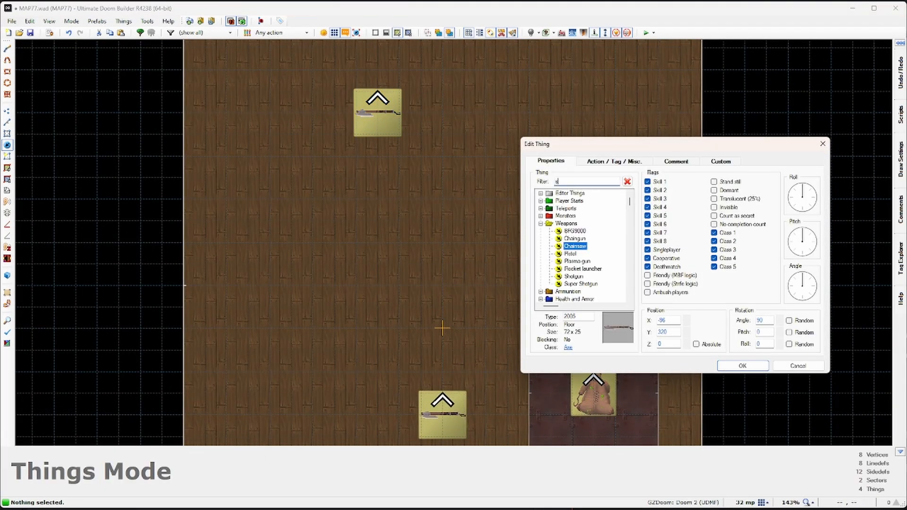
type("ke")
left_click(567, 193)
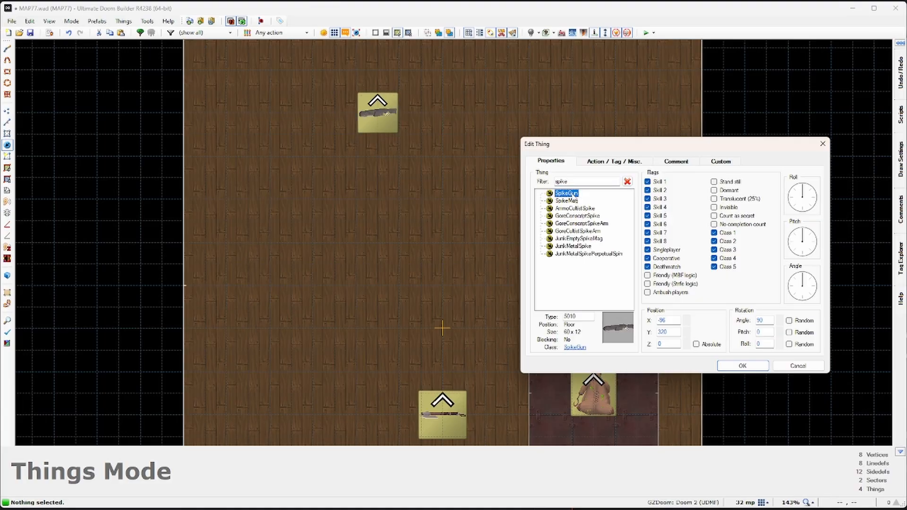
left_click(742, 365)
Step: Place a SpikeMag beside the SpikeGun
right_click(427, 114)
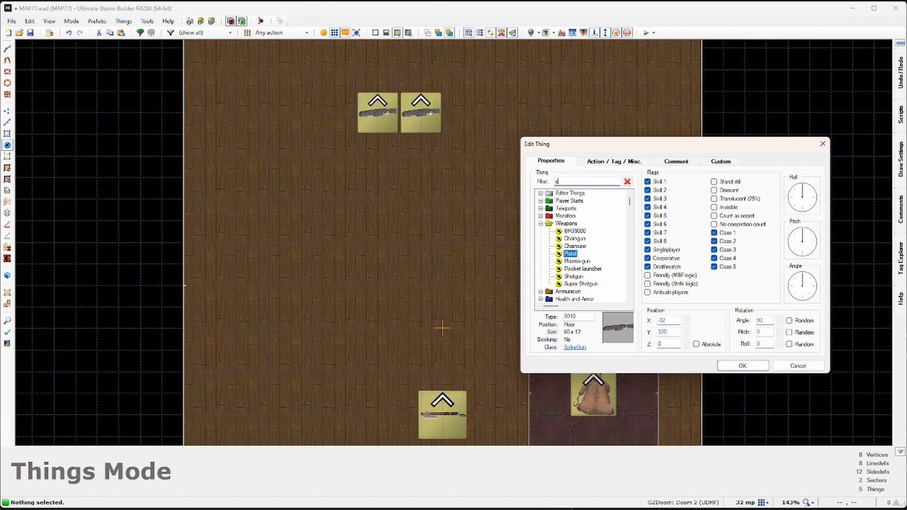
type("spike")
double_click(567, 201)
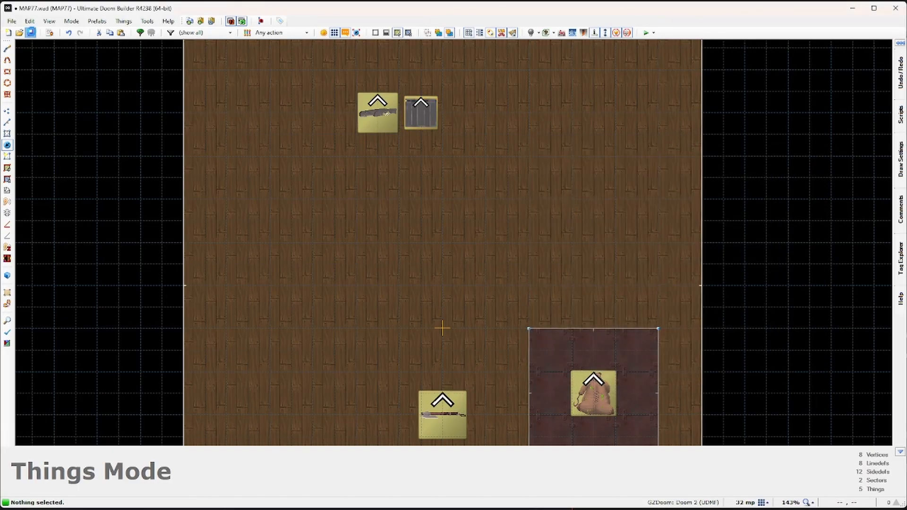
key("ctrl+s")
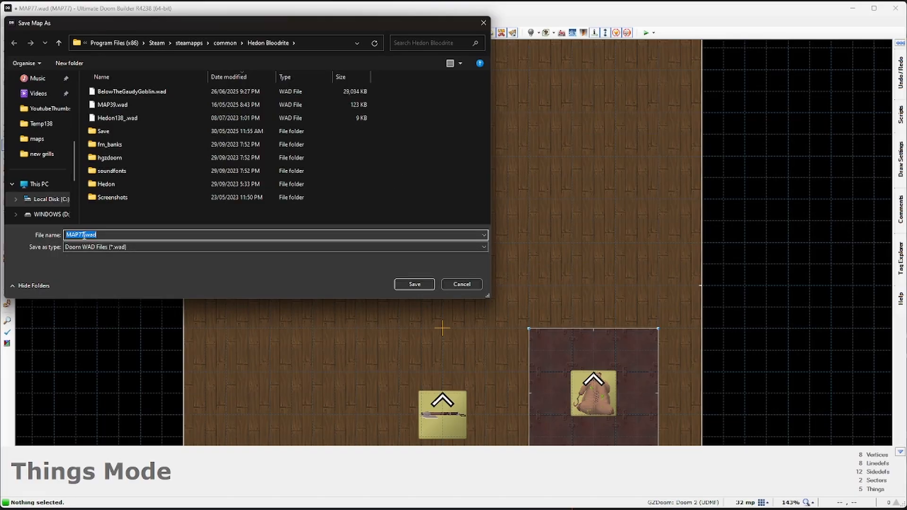
Step: Save as MAP77.wad, clear and close the load warnings, and launch a Hedon test
left_click(414, 285)
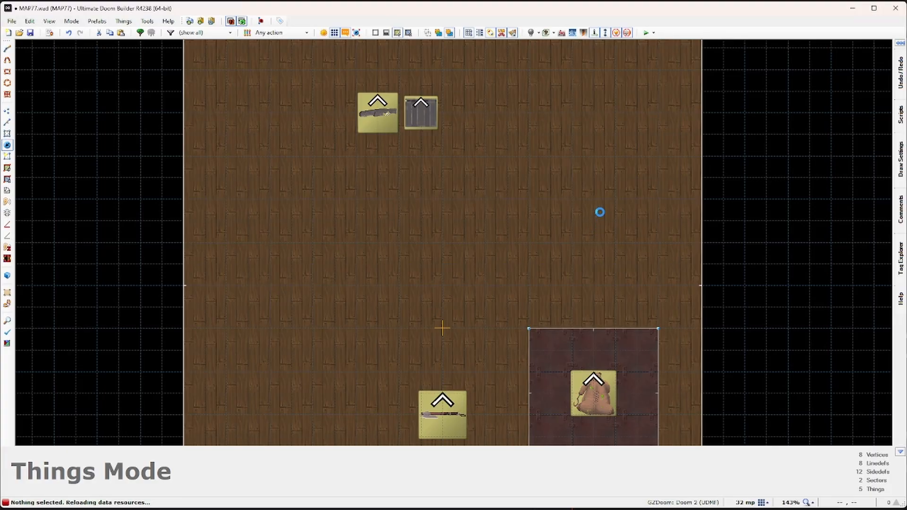
left_click(445, 384)
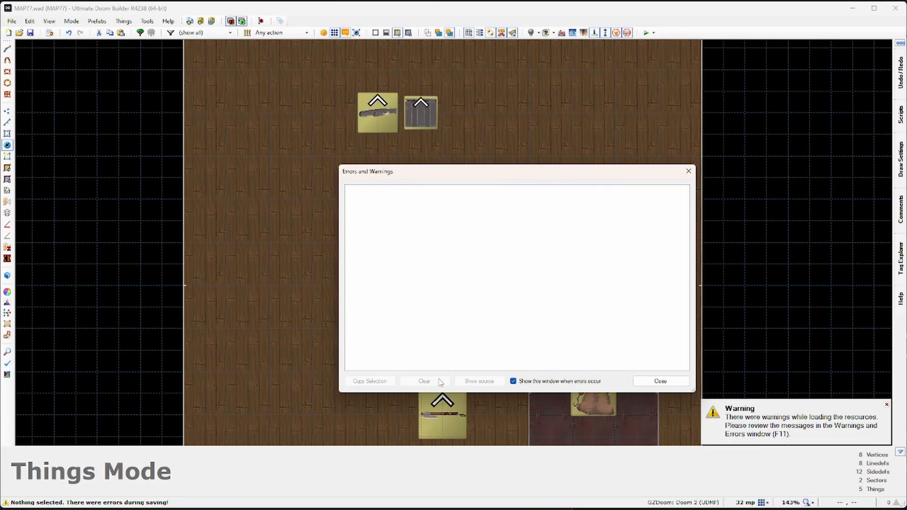
left_click(661, 381)
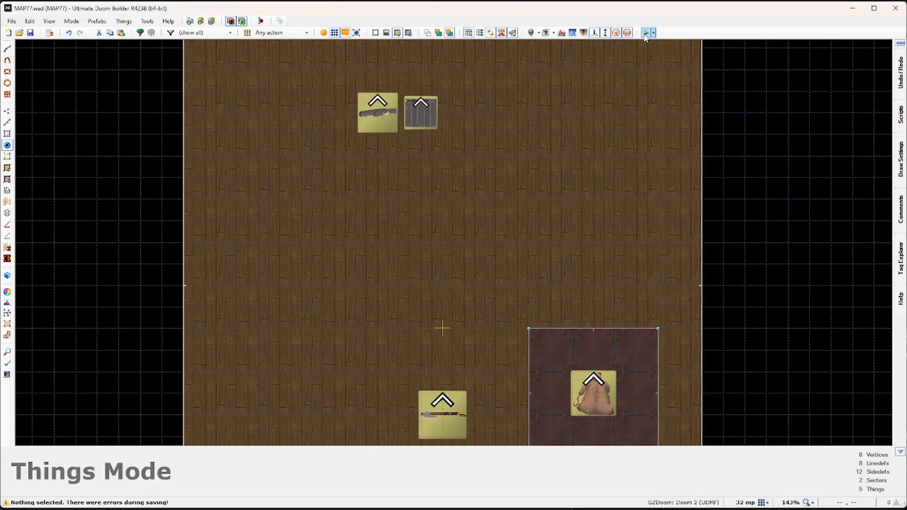
left_click(646, 33)
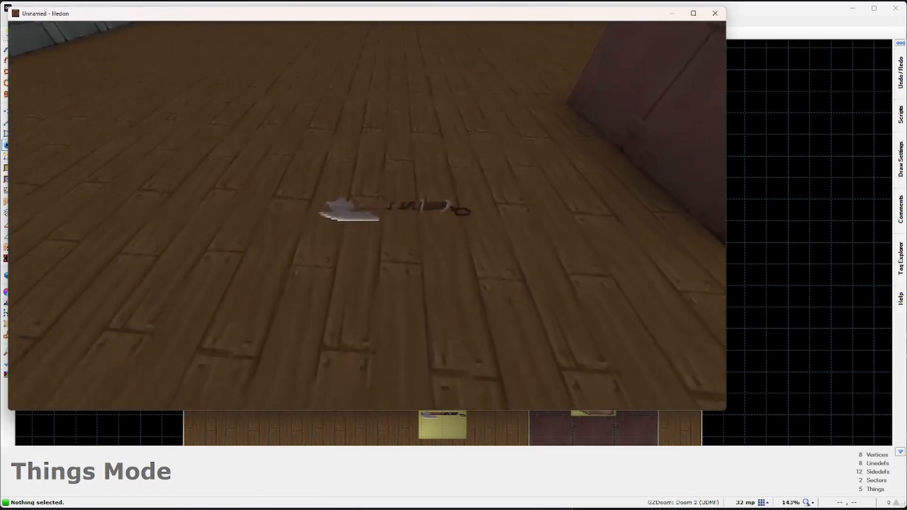
Step: Pick up the axe and Spike Gun, then kill the glutton on the crate
key("w")
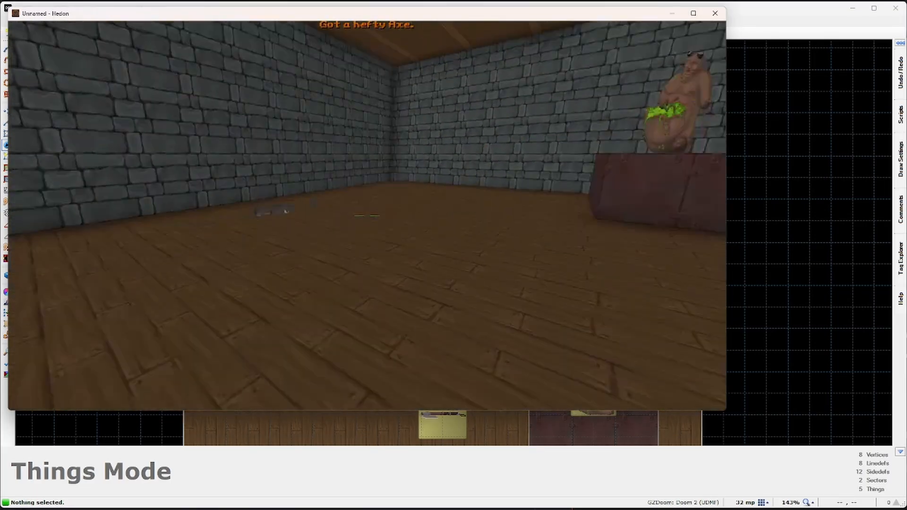
key("w")
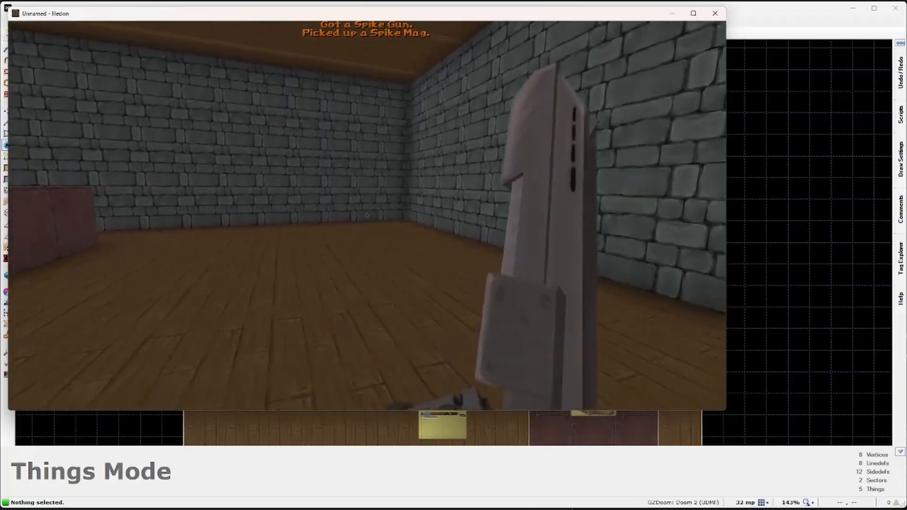
key("s")
left_click(367, 215)
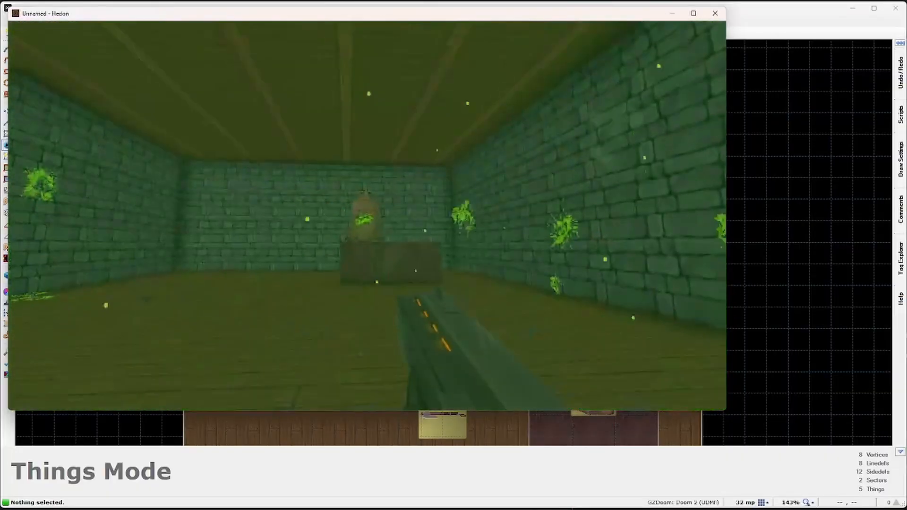
key("a")
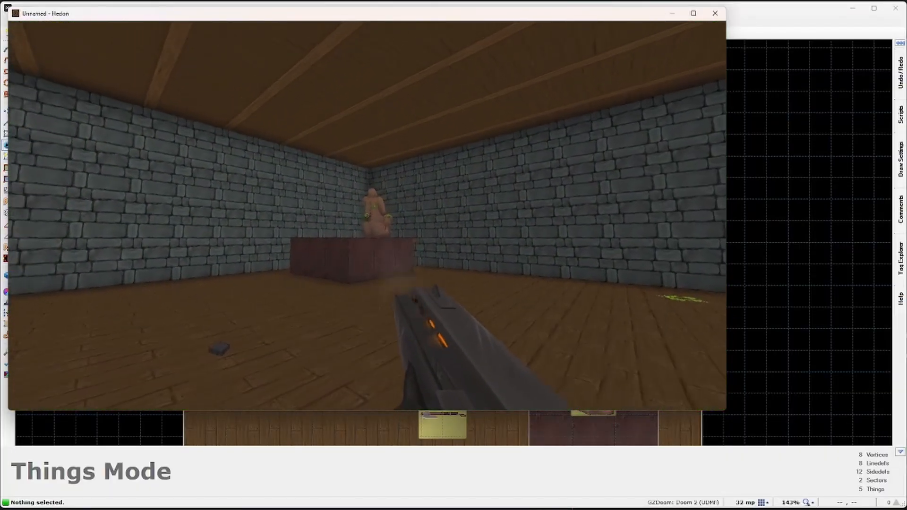
key("d")
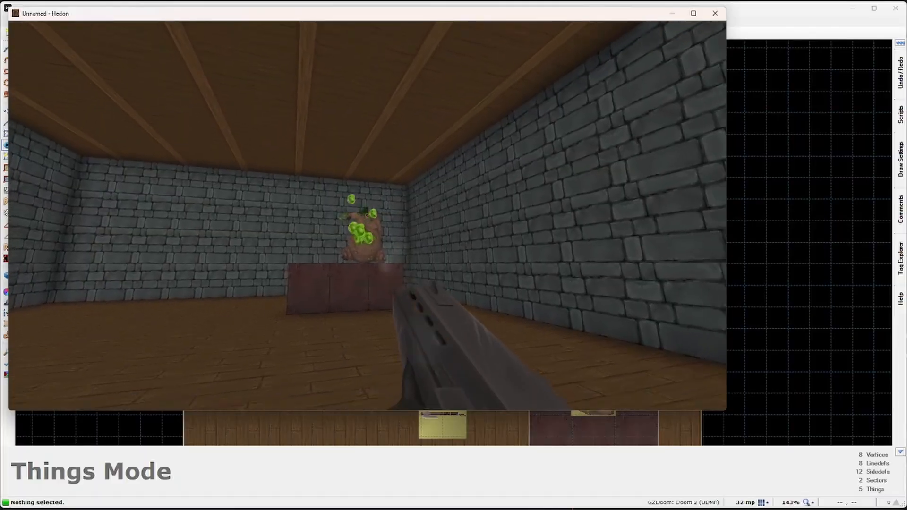
key("a")
left_click(367, 215)
key("r")
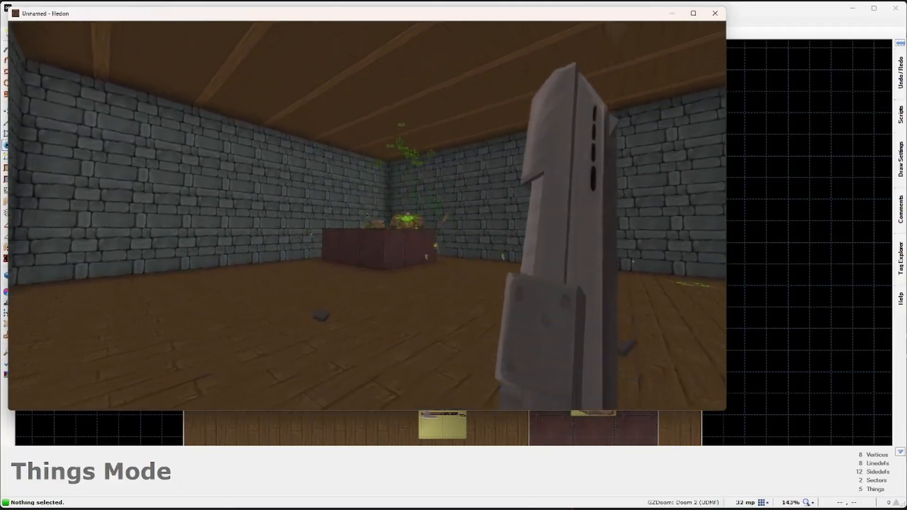
key("w")
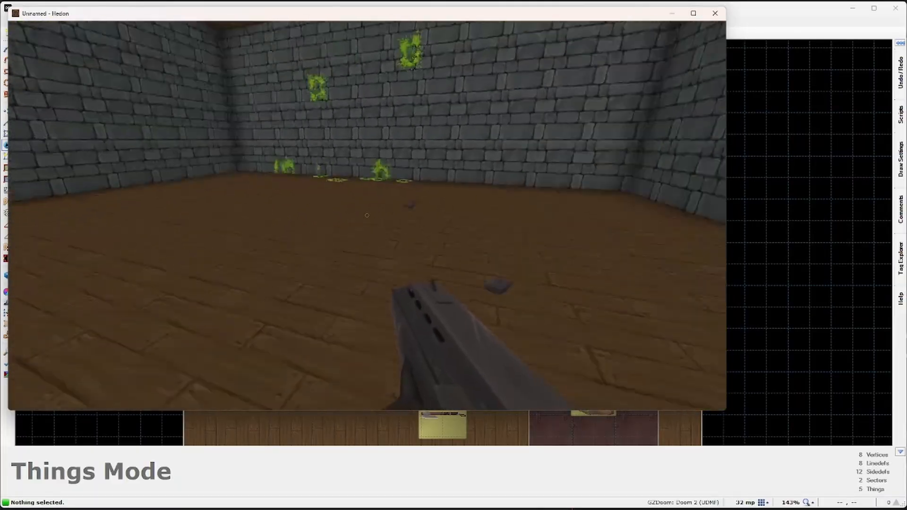
Step: Quit Hedon from the main menu and confirm Yes to return to the editor
key("Escape")
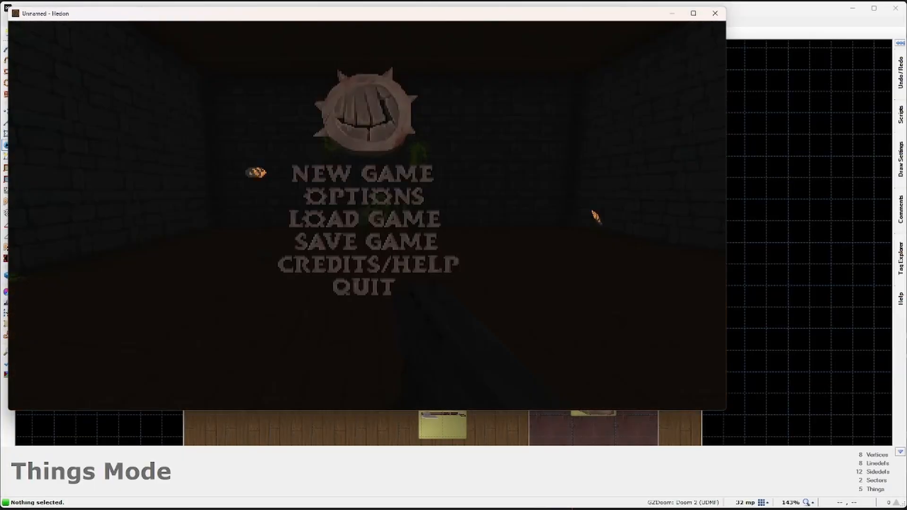
left_click(360, 285)
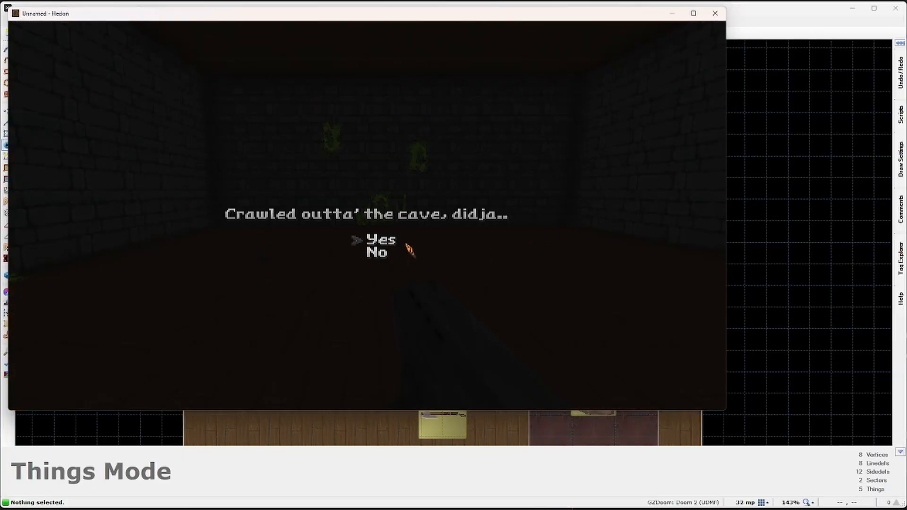
left_click(388, 241)
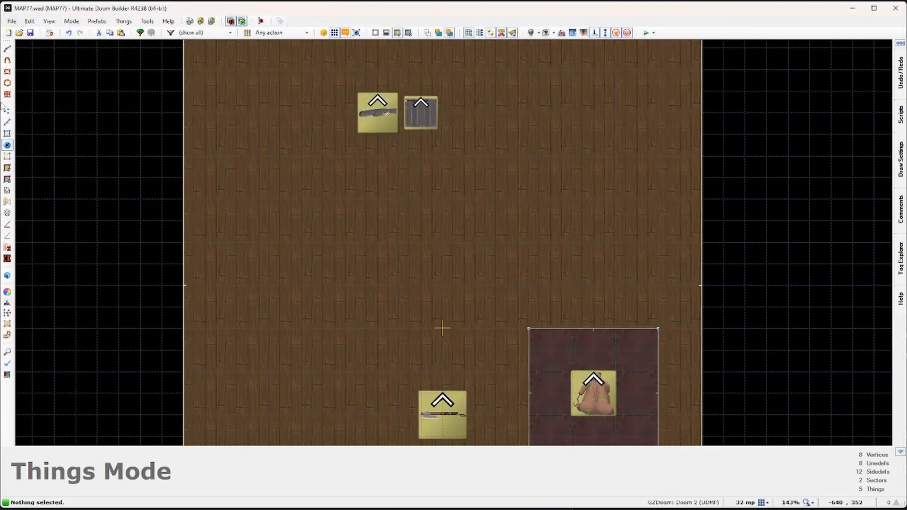
Step: Copy the Glutton platform and paste copies into the top-right, top-left and bottom-left corners
left_click(7, 134)
scroll(714, 281, "down", 3)
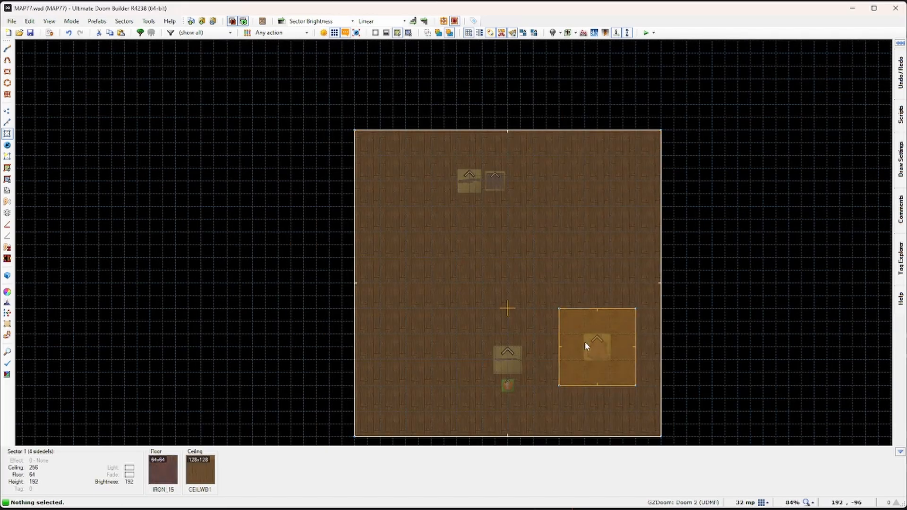
key("ctrl+c")
key("ctrl+v")
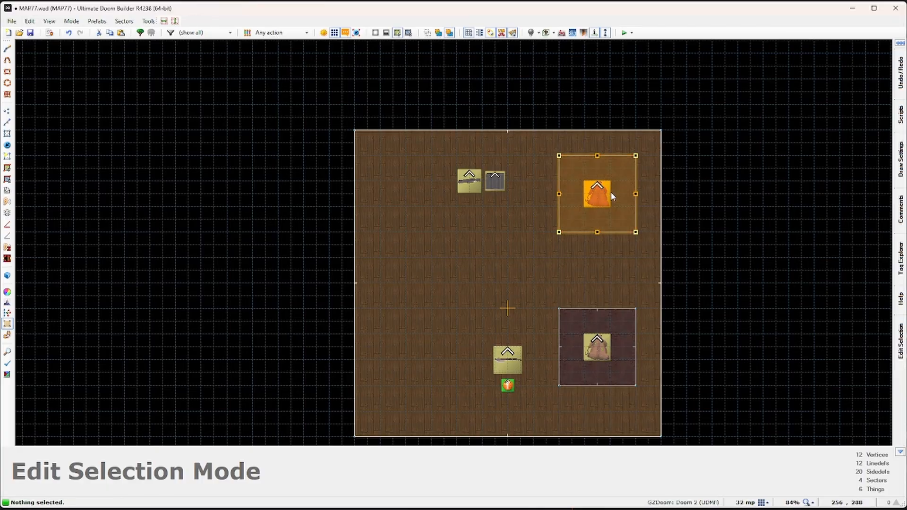
left_click(610, 192)
key("ctrl+v")
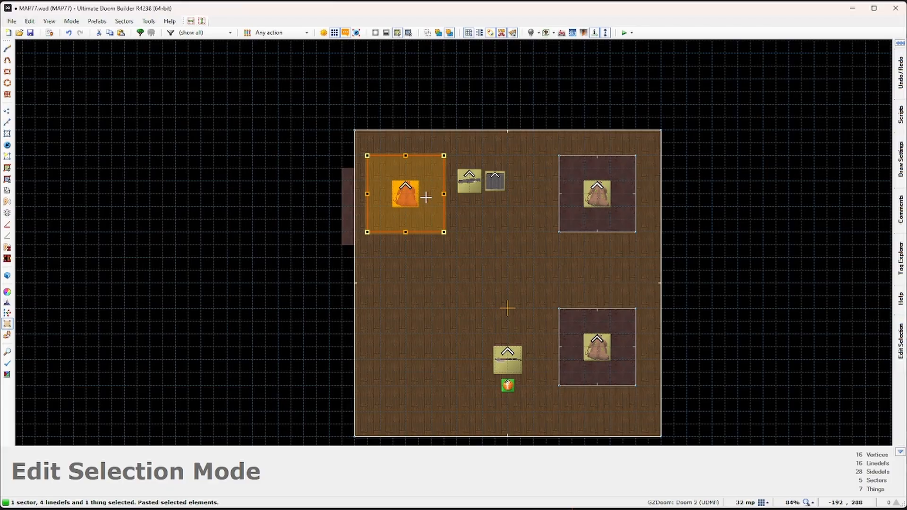
key("Return")
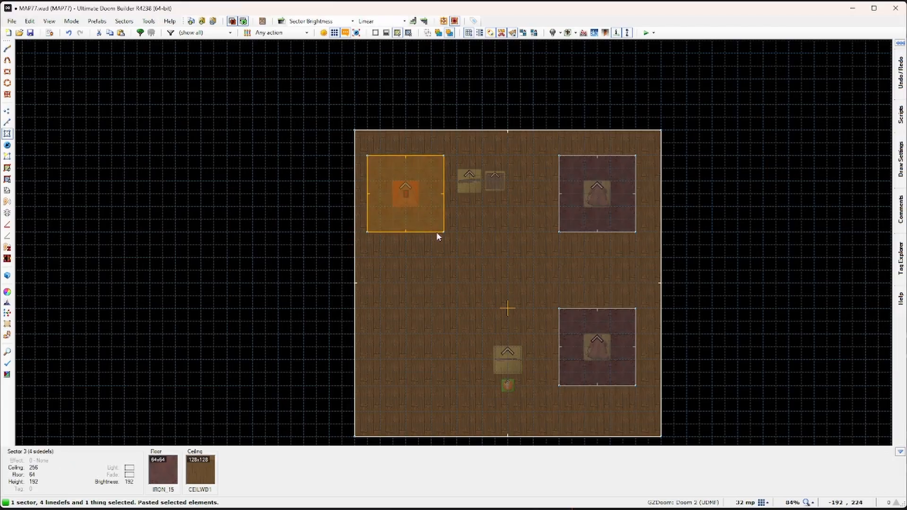
key("c")
key("ctrl+v")
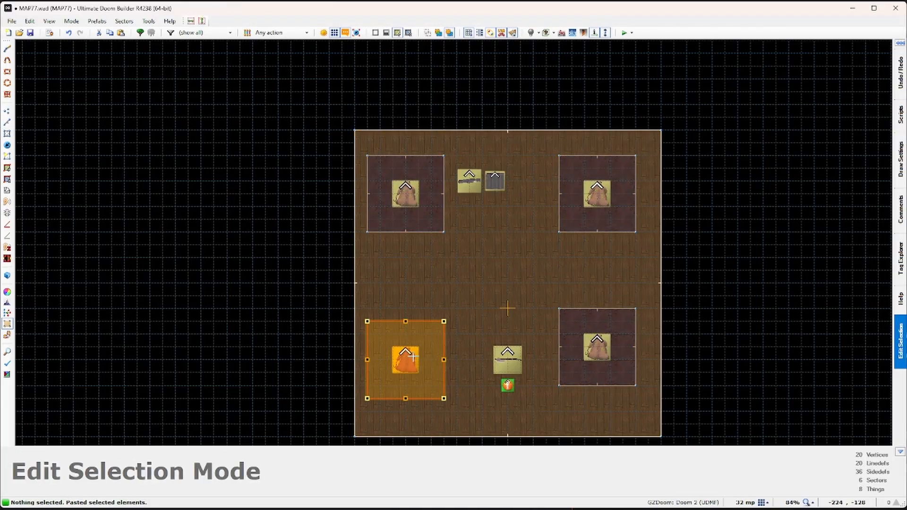
key("Return")
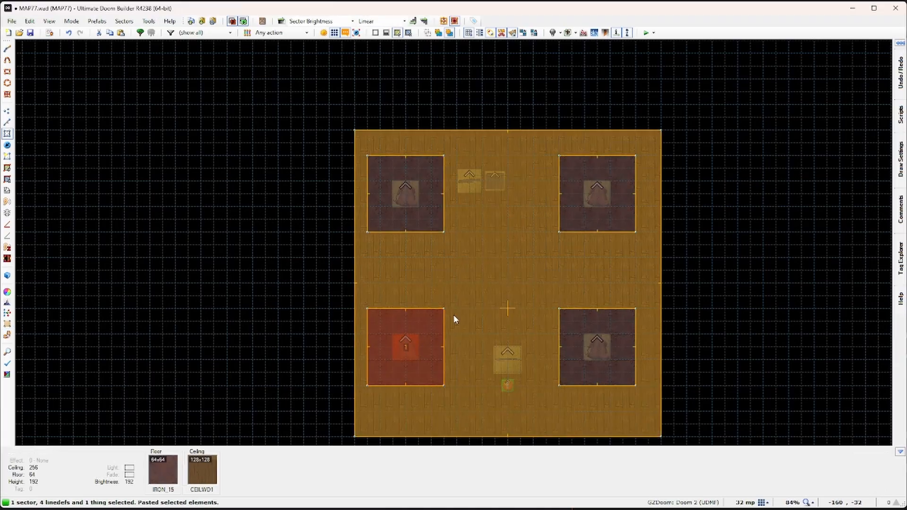
Step: In Linedefs mode, push the left, top and right walls outward, then save the map
key("c")
left_click(7, 123)
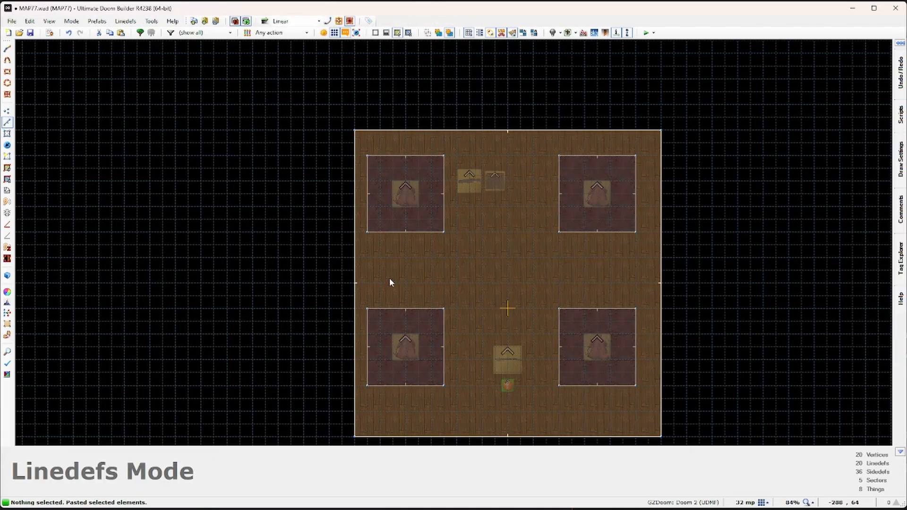
left_click_drag(353, 271, 329, 275)
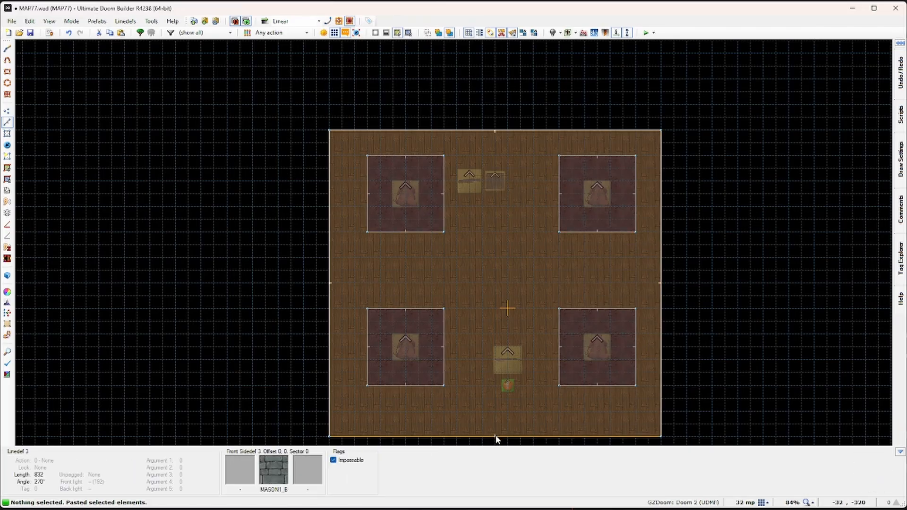
right_click_drag(494, 435, 495, 431)
right_click_drag(497, 126, 497, 104)
right_click_drag(662, 222, 687, 231)
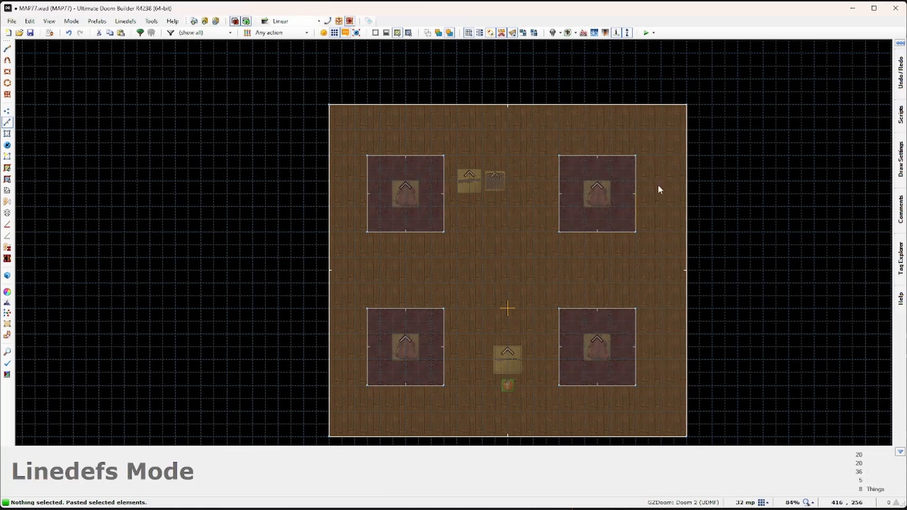
left_click(32, 34)
Step: Launch the map in Hedon, grab the axe and Spike Gun, and shoot the first glutton
left_click(646, 33)
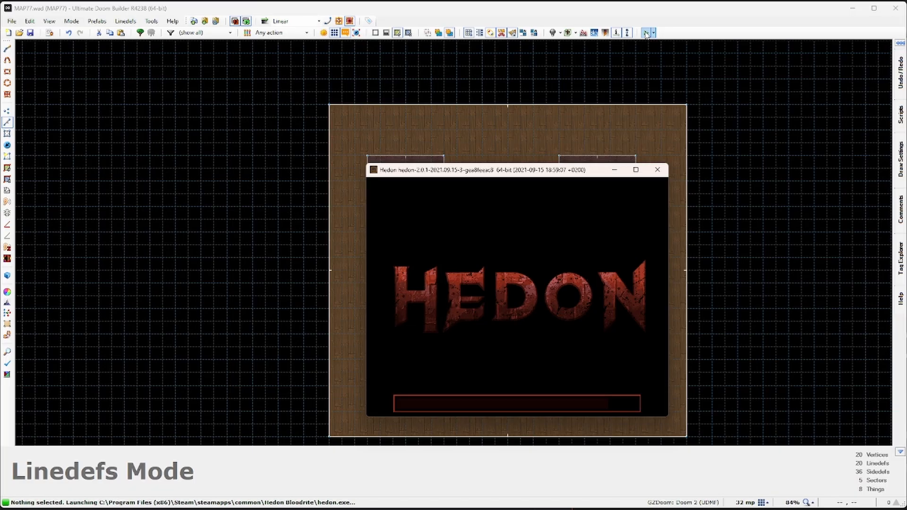
key("w")
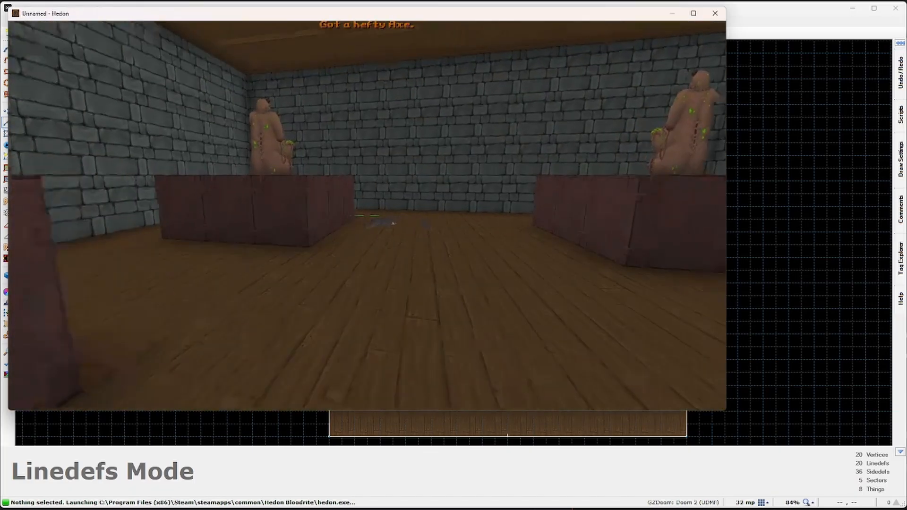
key("w")
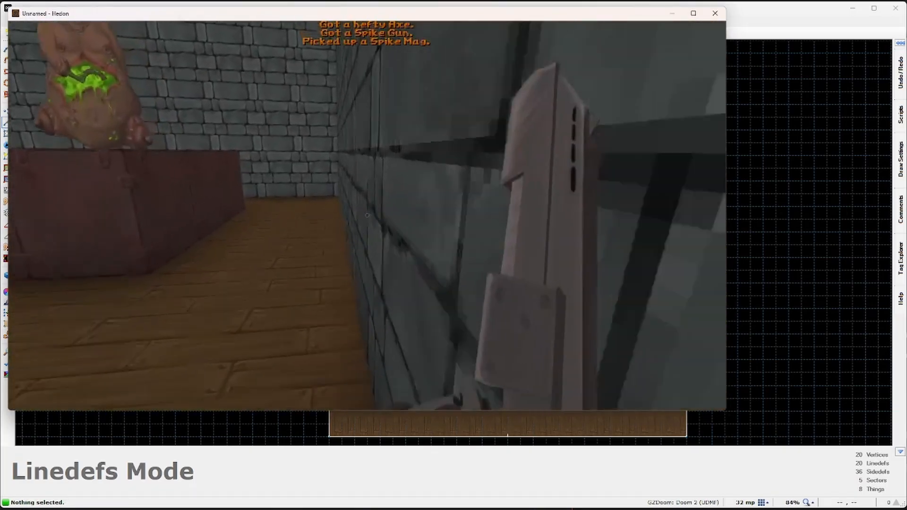
key("w")
left_click(367, 216)
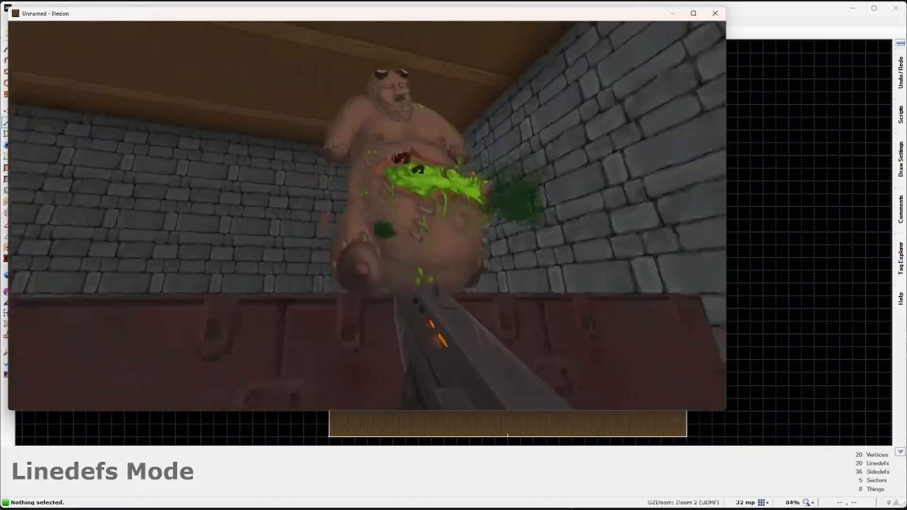
key("s")
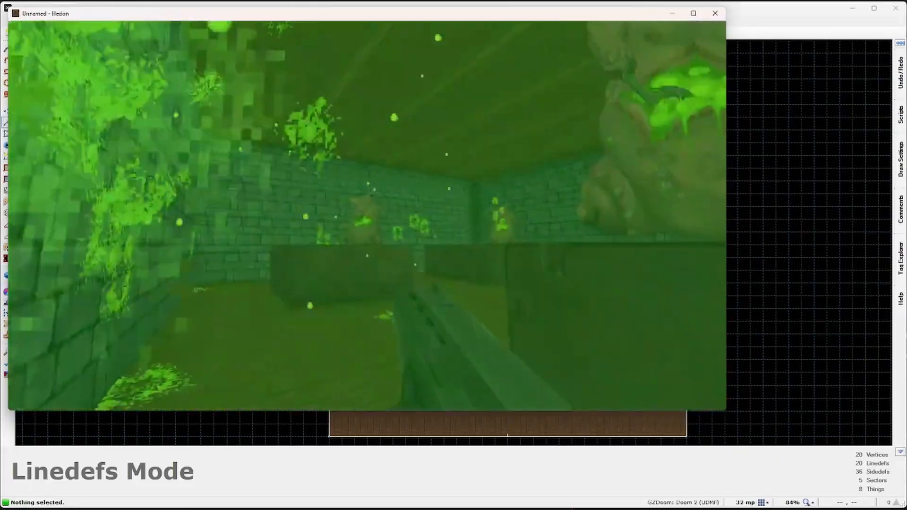
key("w")
Step: Keep fighting the gluttons among the crates until killed, then close the game
left_click(367, 215)
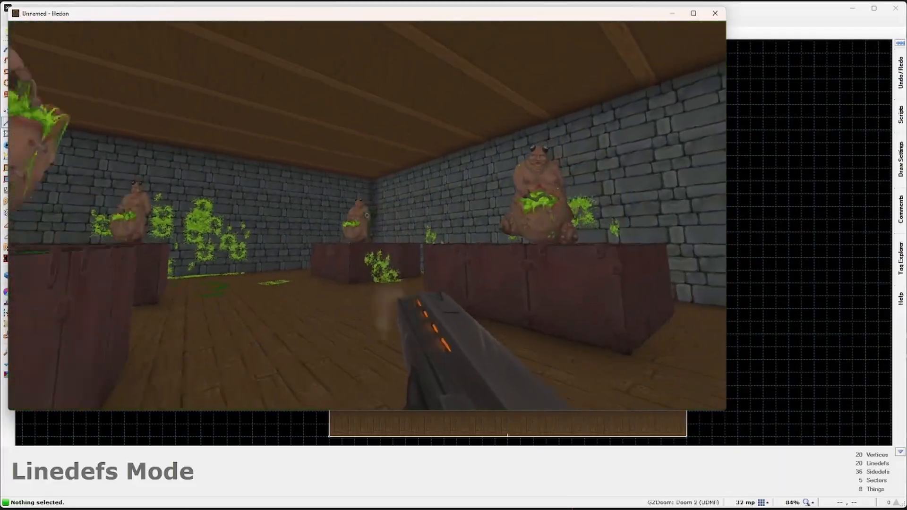
key("w")
left_click(367, 215)
left_click(367, 215)
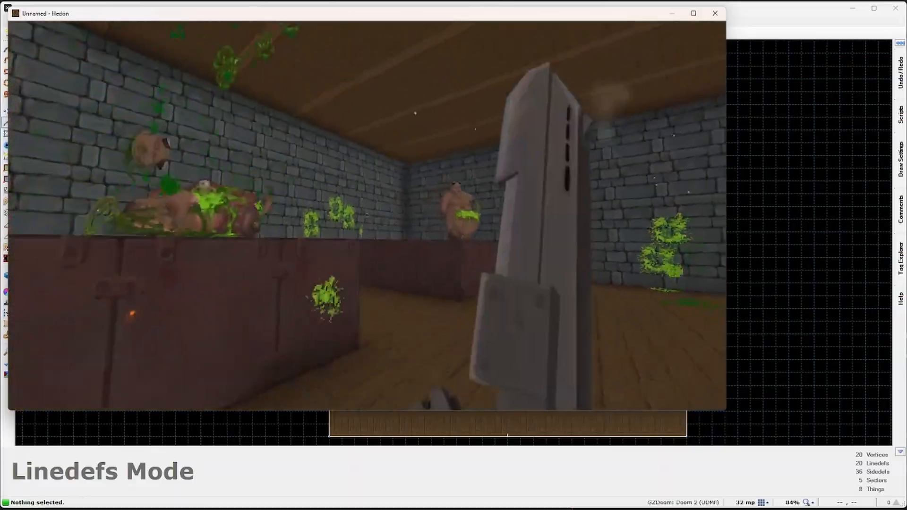
key("w")
left_click(367, 215)
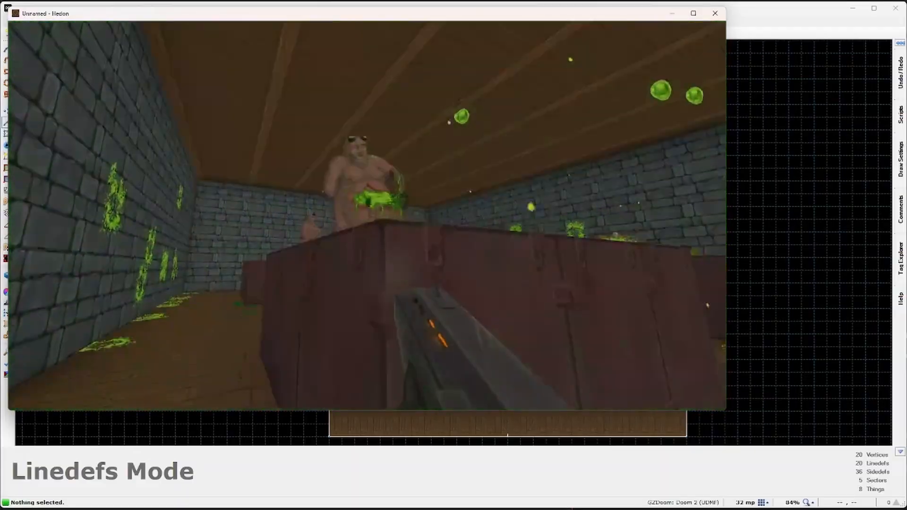
key("a")
left_click(367, 215)
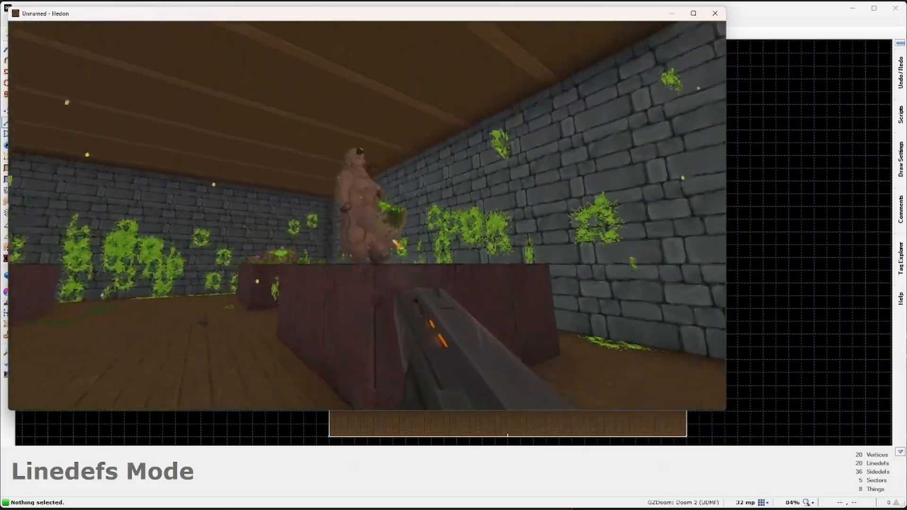
key("s")
key("w")
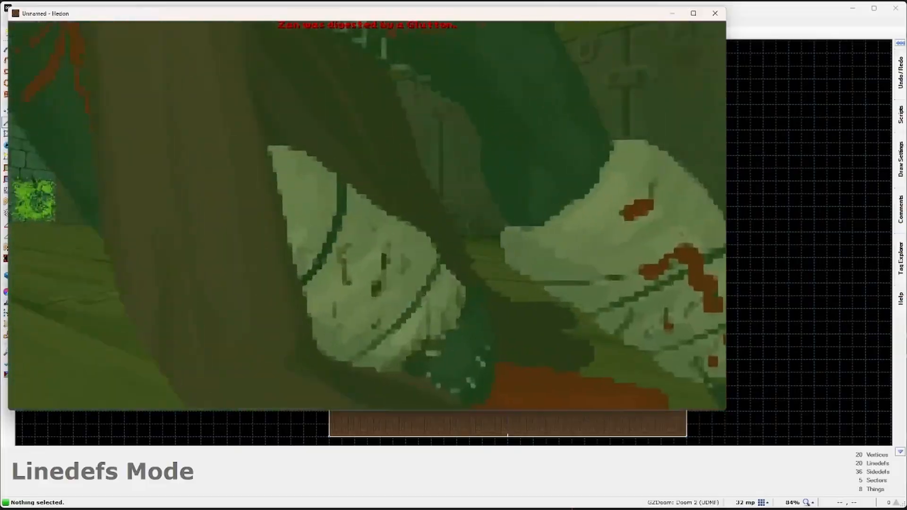
key("Escape")
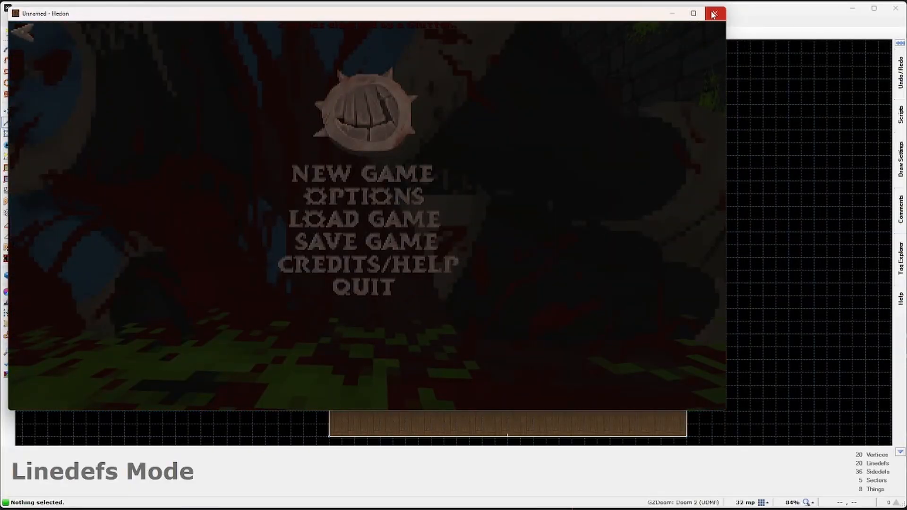
left_click(714, 15)
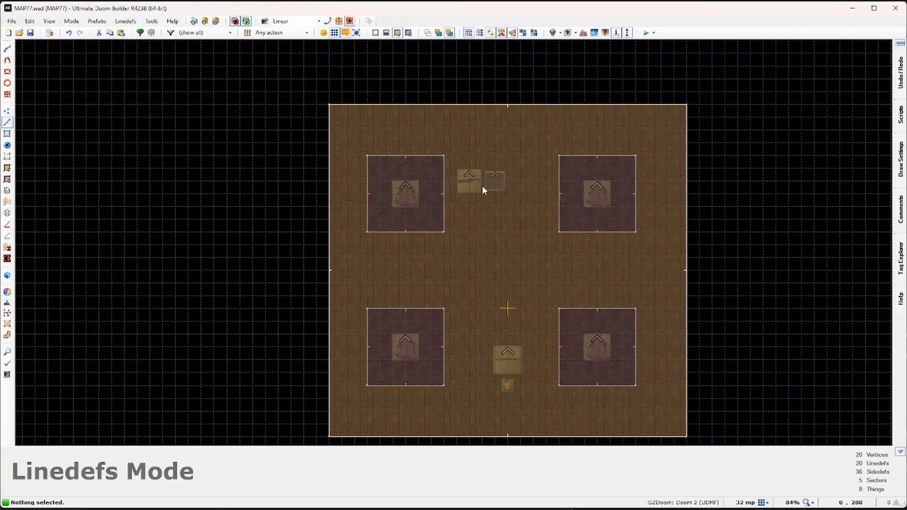
Step: Draw a closed outline 128 units outside the room, creating ledge strips on all four sides
left_click(7, 49)
scroll(378, 143, "down", 2)
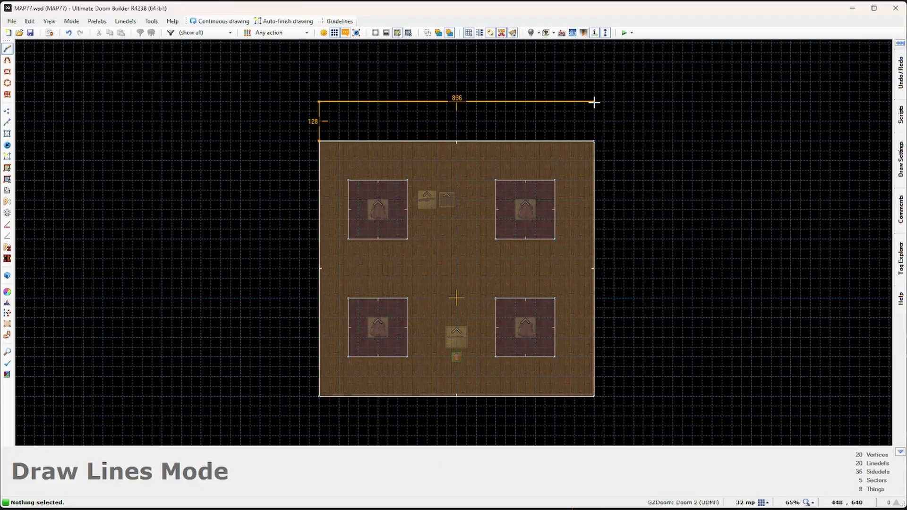
left_click(631, 141)
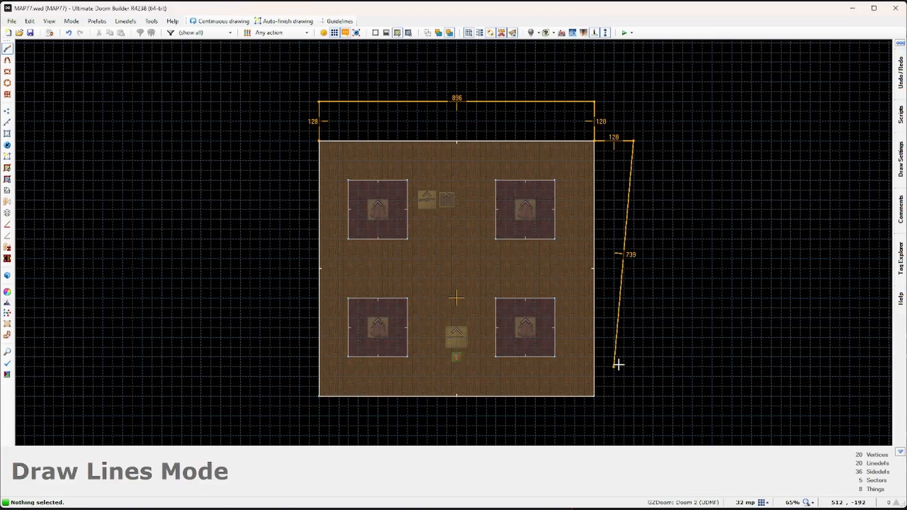
left_click(591, 432)
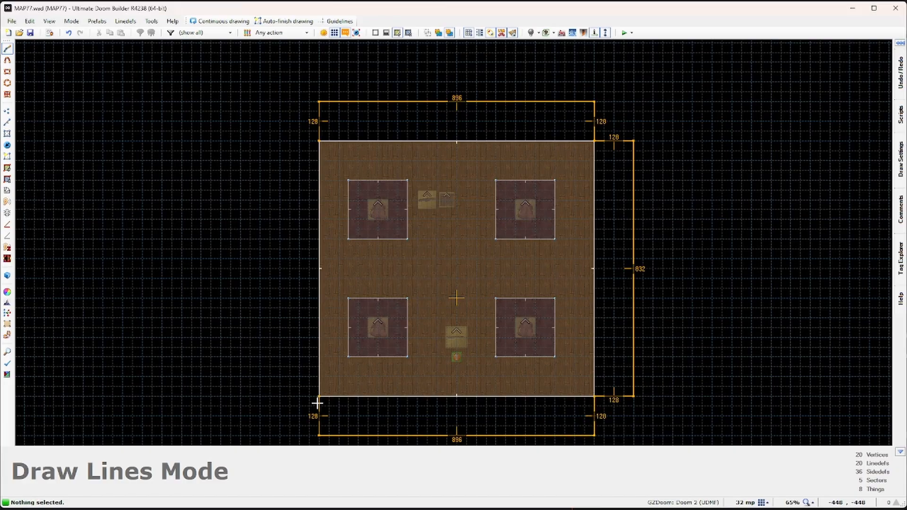
left_click(281, 395)
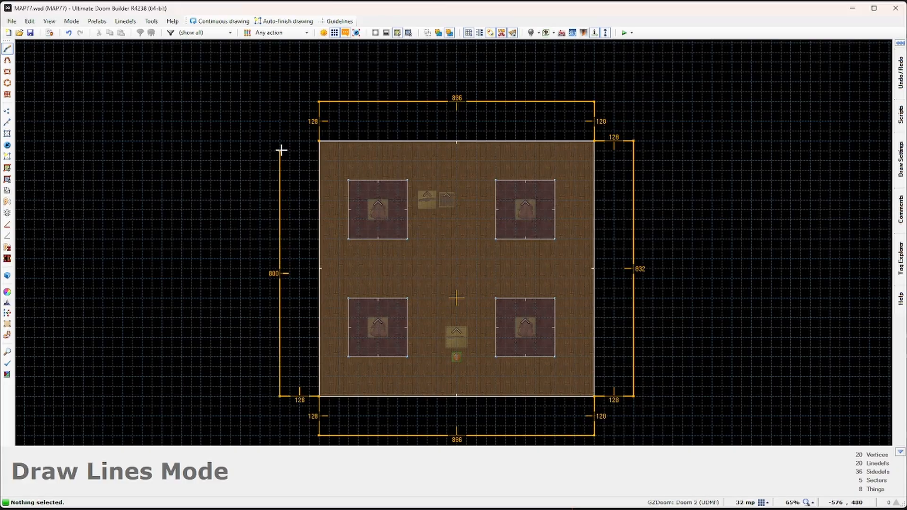
left_click(319, 141)
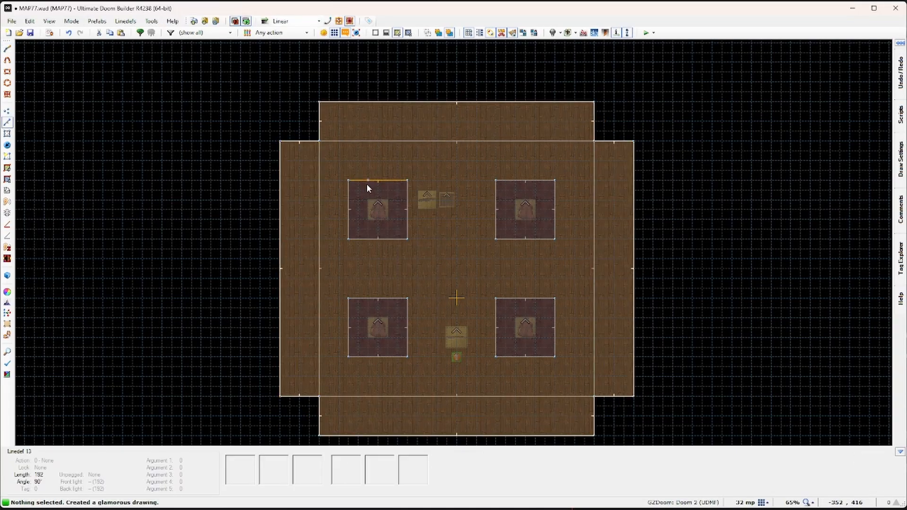
Step: In 3D view, select the four ledge floors and raise their height
key("w")
left_click(453, 243)
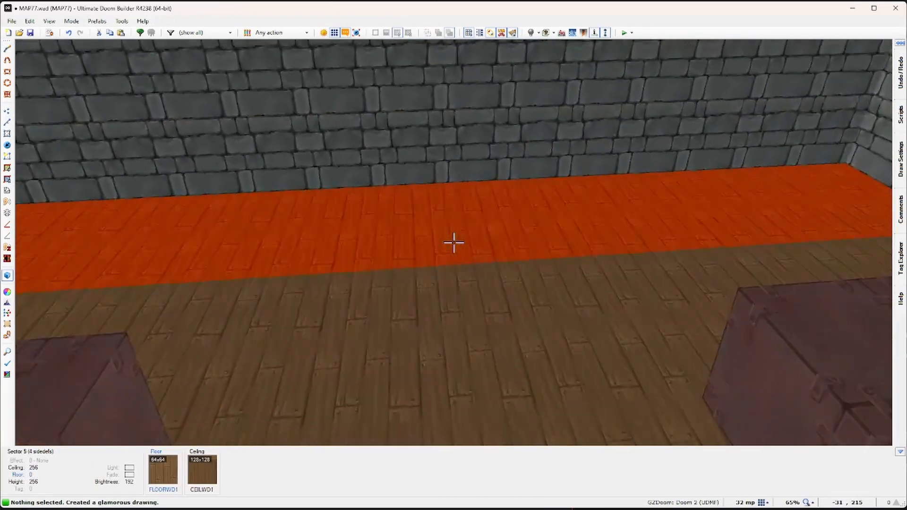
left_click(453, 243)
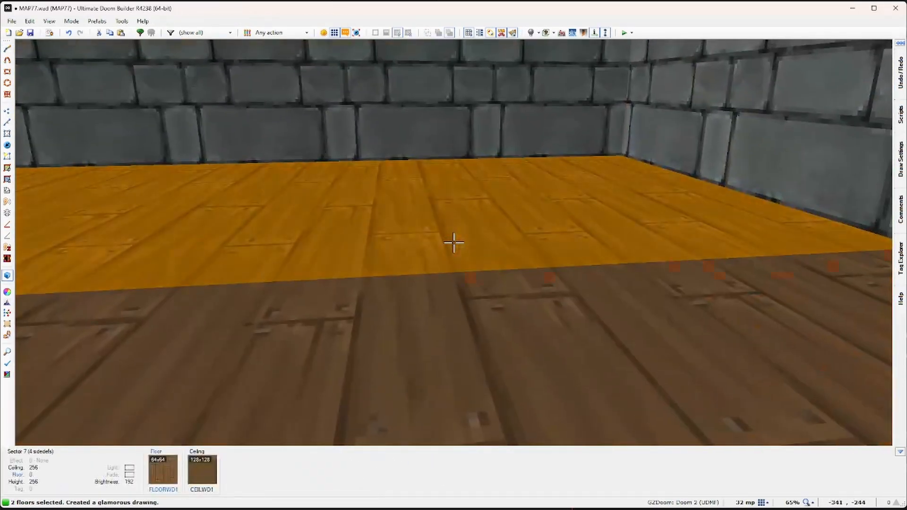
left_click(453, 243)
left_click(454, 243)
scroll(453, 243, "up", 2)
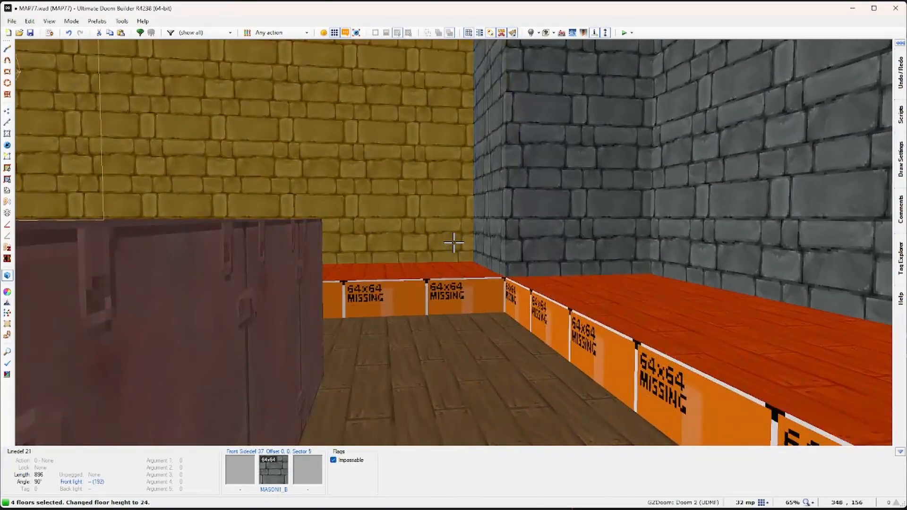
scroll(453, 243, "up", 1)
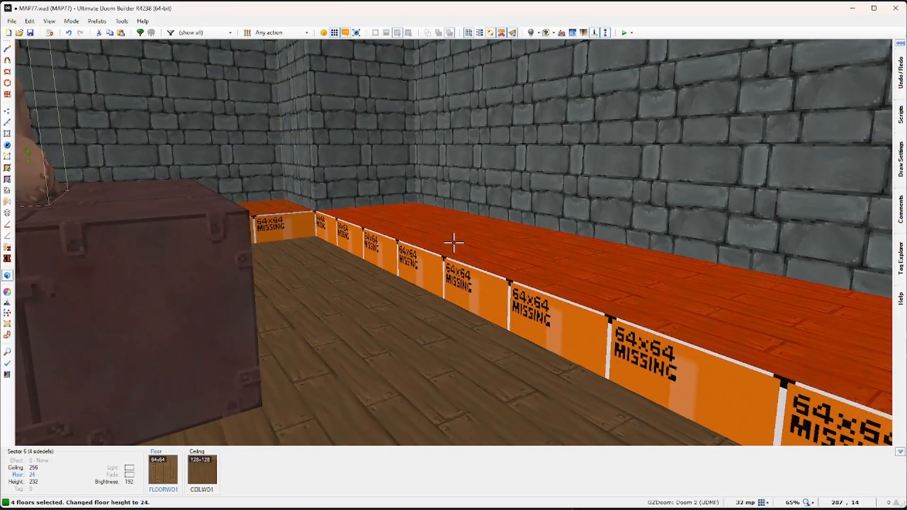
key("Escape")
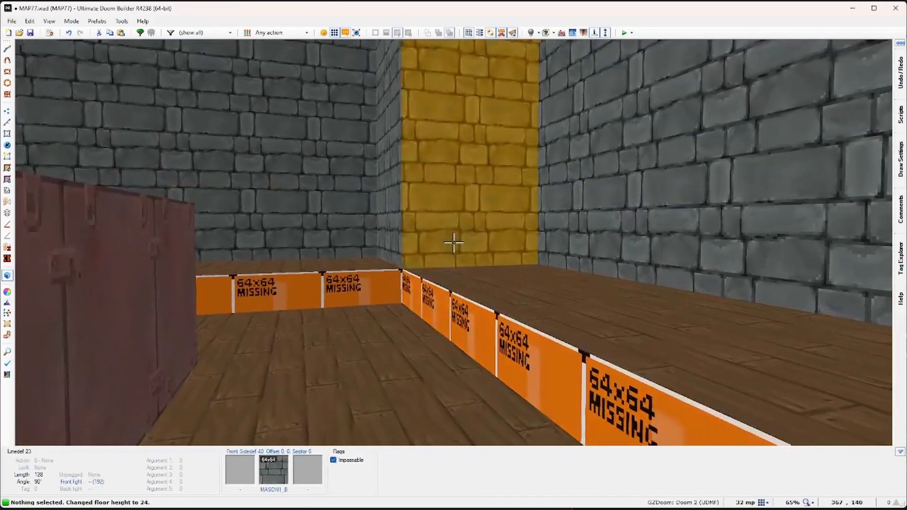
Step: Apply the MASON1_B stone texture to the ledge side walls and shift it vertically
key("ctrl+c")
left_click(453, 243, "shift")
key("ctrl+v")
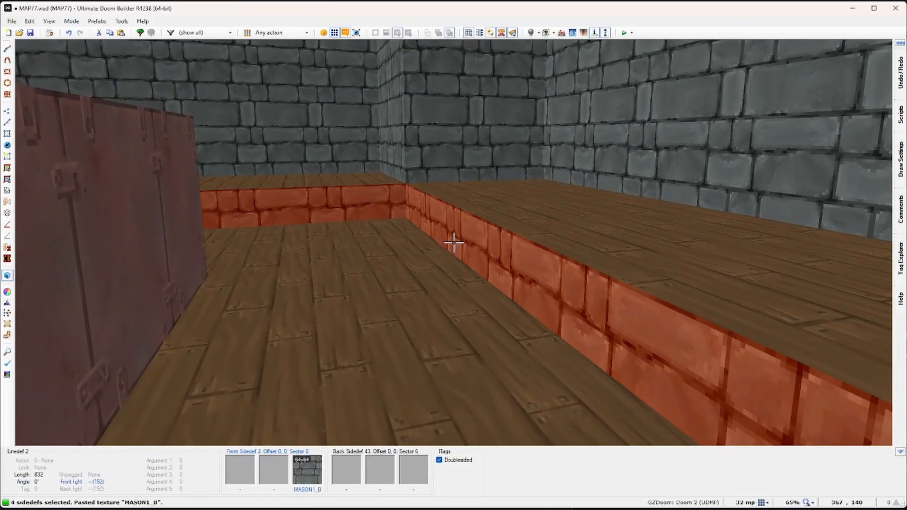
key("Escape")
left_click(453, 243, "shift")
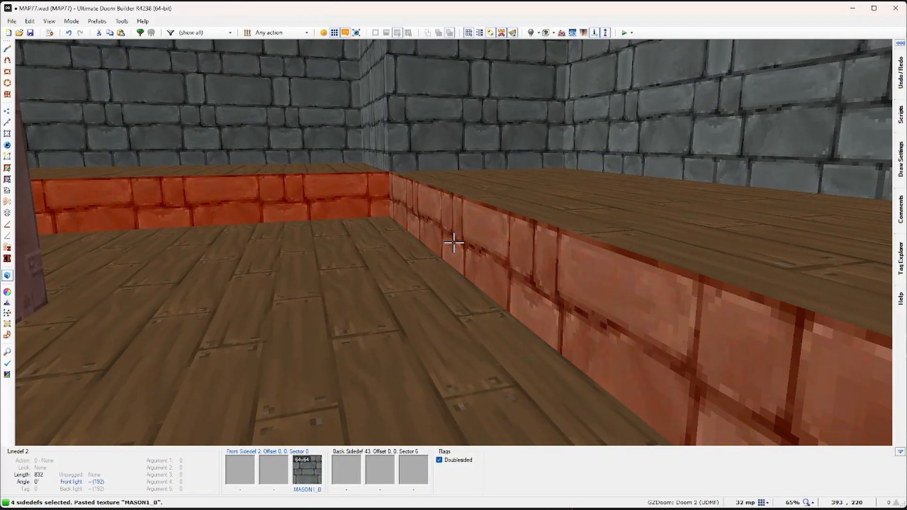
key("Up")
key("Up")
key("Up")
key("Up")
key("Up")
key("Up")
key("Up")
key("Up")
key("Up")
key("Up")
key("Up")
key("Up")
key("Up")
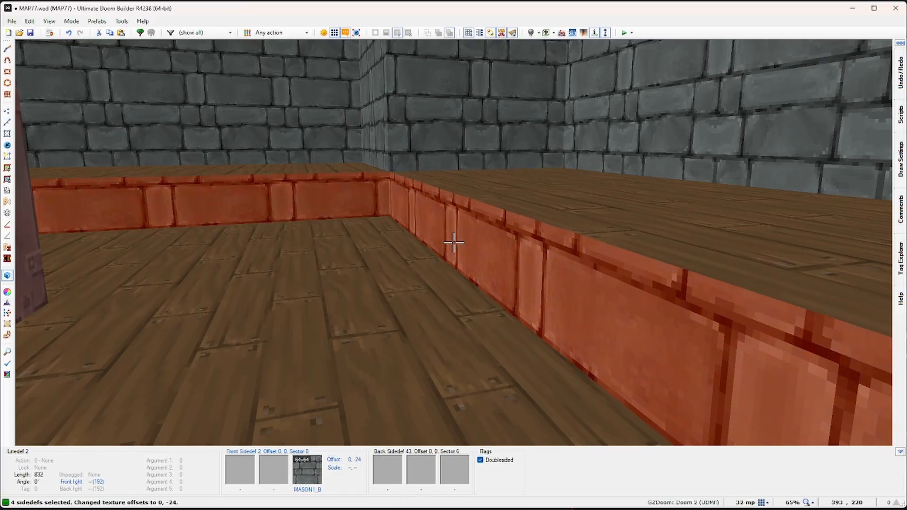
key("Escape")
Step: Lower the ledge floors slightly and realign the step walls' texture vertically
left_click(454, 243)
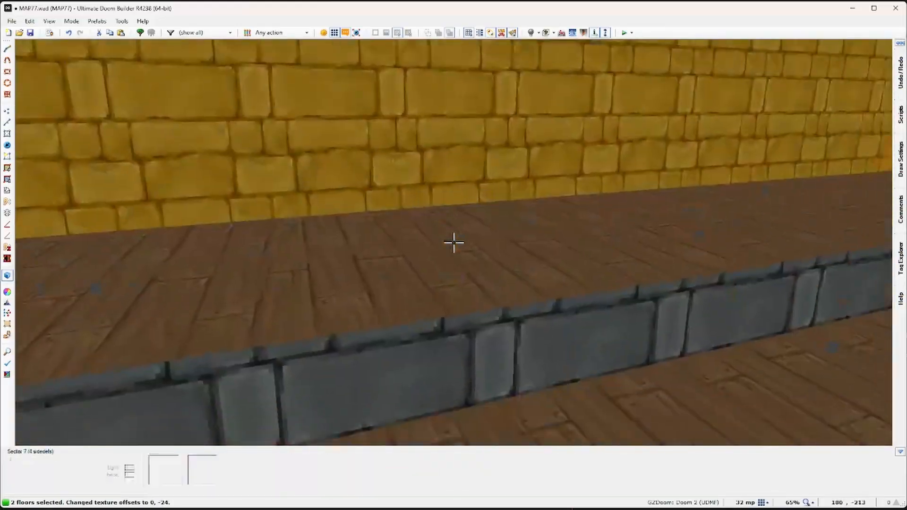
left_click(453, 243)
left_click(453, 243)
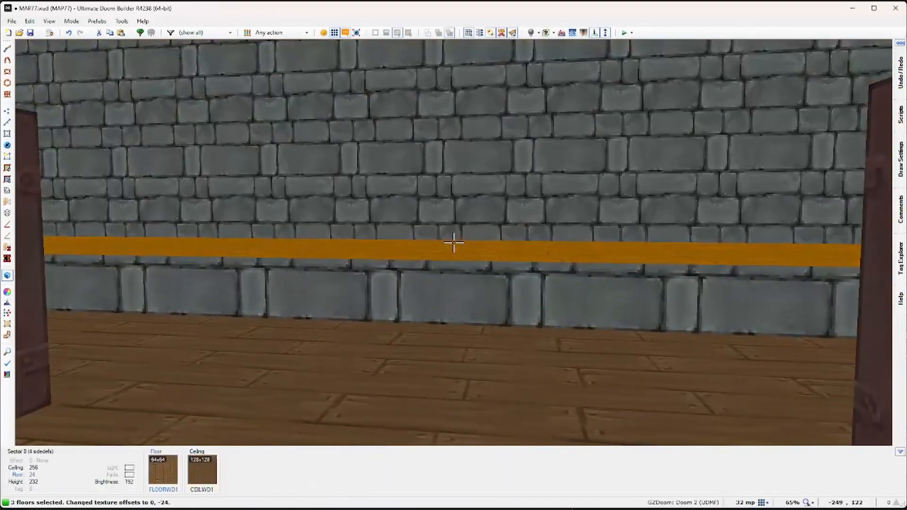
scroll(454, 243, "down", 2, "shift")
scroll(453, 242, "down", 2, "shift")
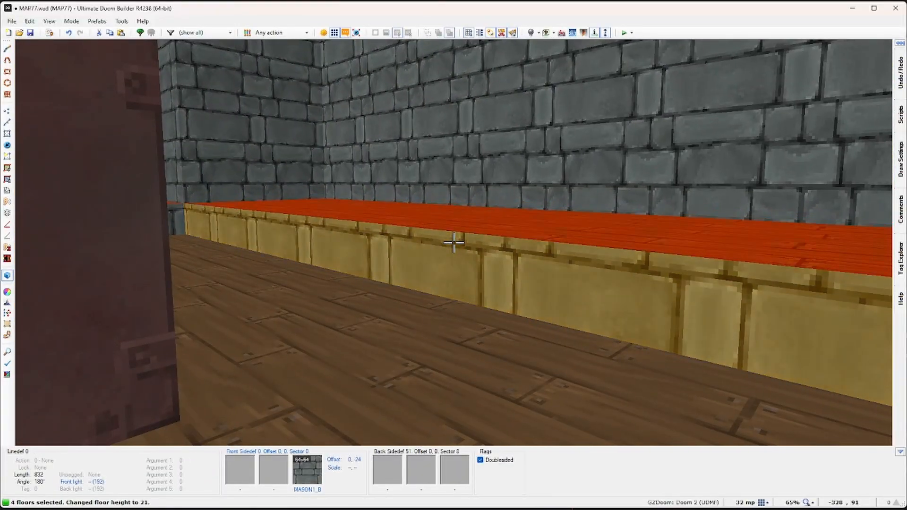
key("c")
left_click(454, 242, "shift")
key("Up")
key("Up")
key("Up")
key("Up")
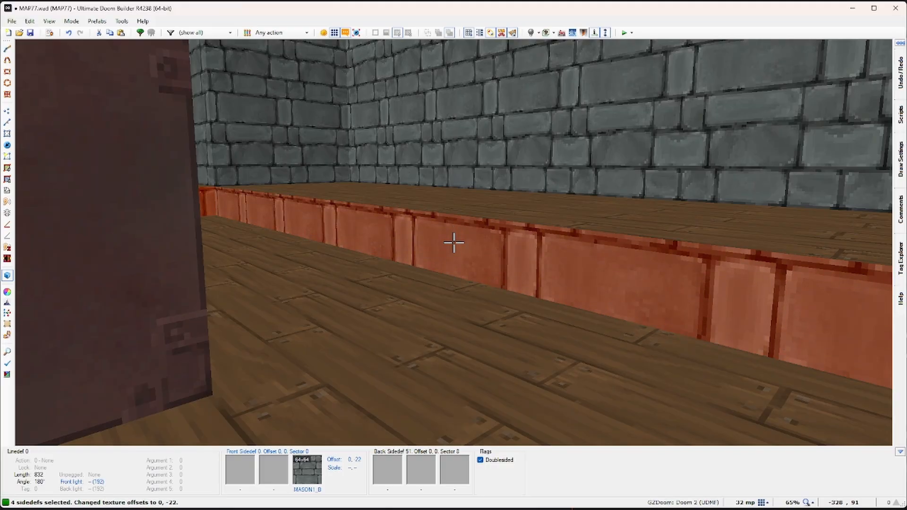
key("c")
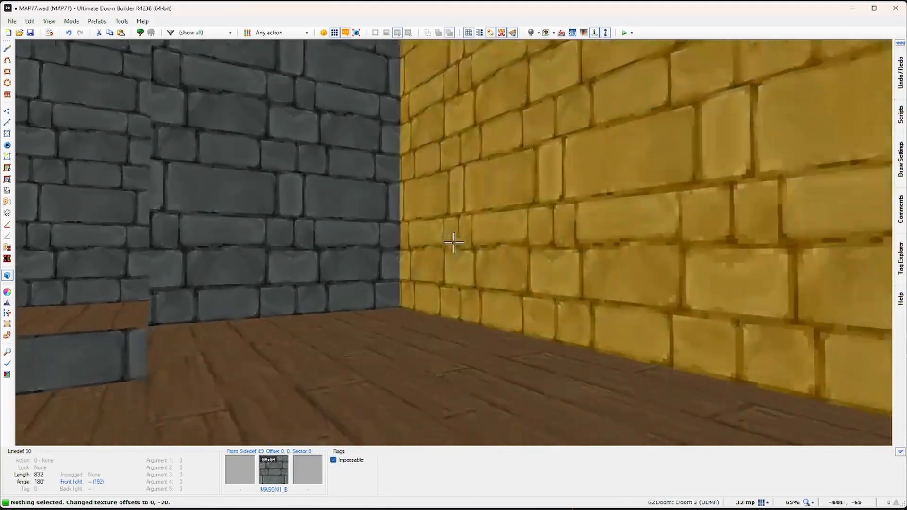
Step: Give the four ledge floors the MASON06 stone texture
left_click(454, 243)
left_click(454, 242)
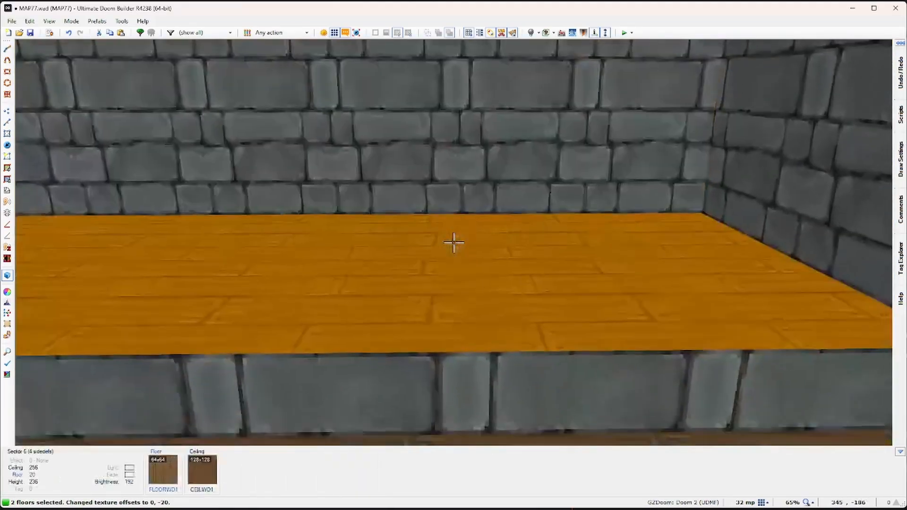
left_click(454, 242)
left_click(453, 243)
key("e")
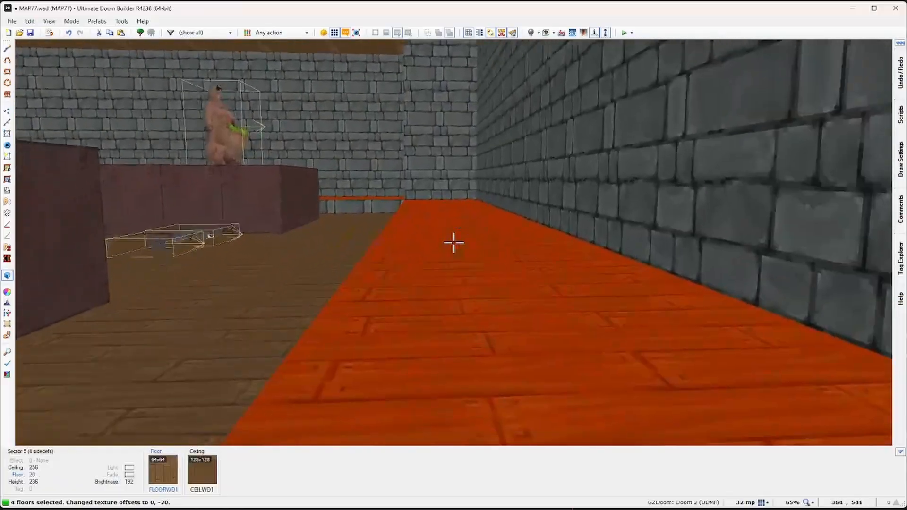
right_click(453, 242)
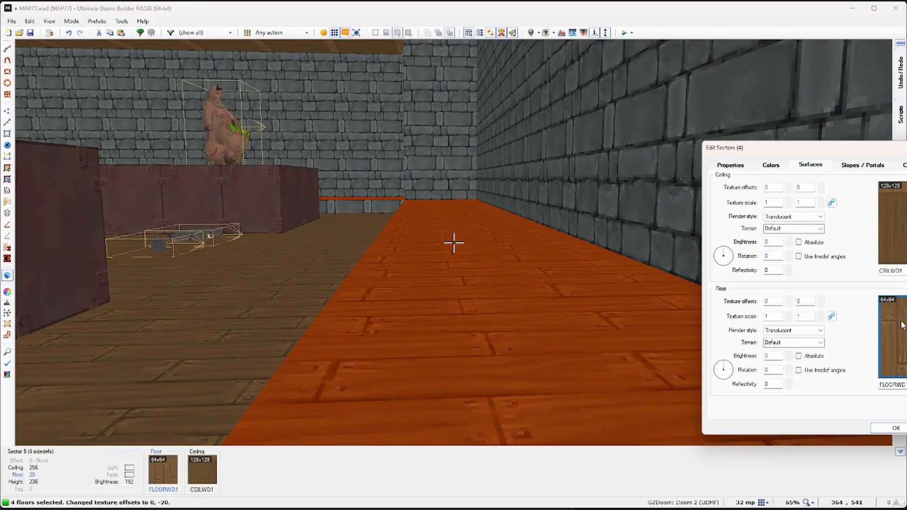
left_click(898, 337)
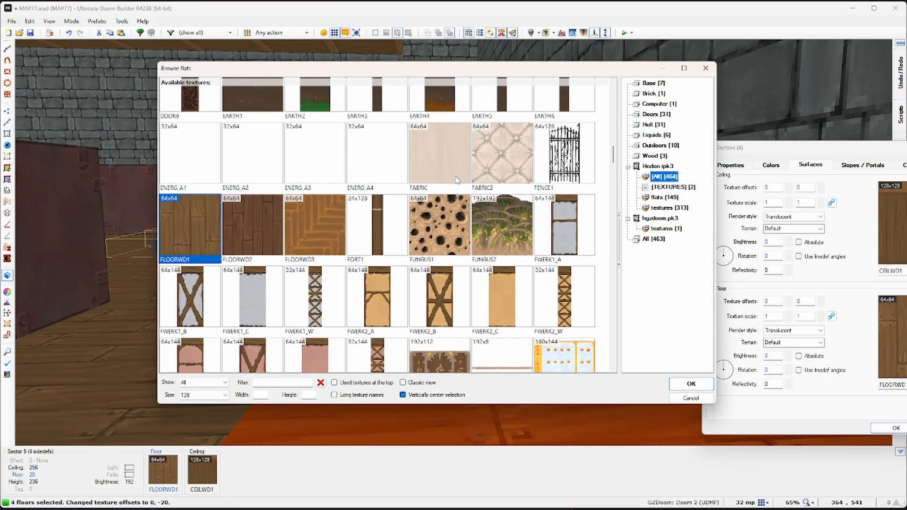
type("MA")
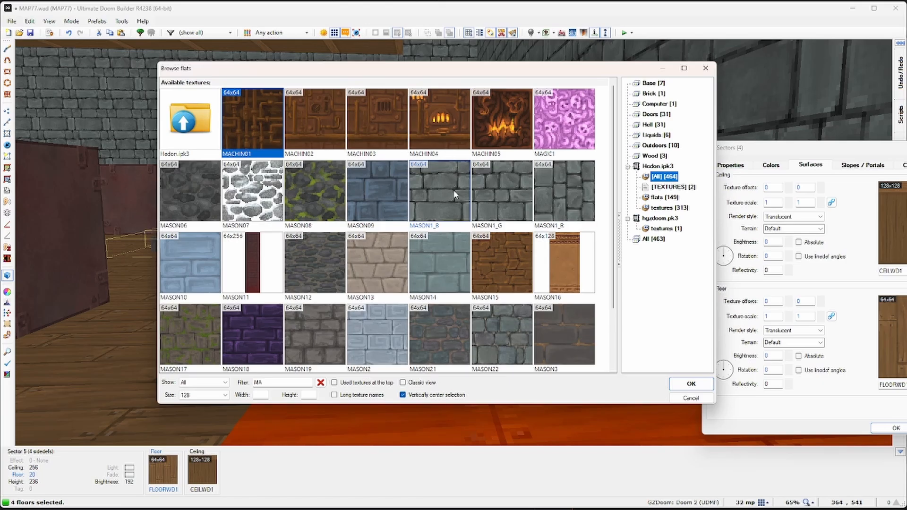
scroll(405, 244, "down", 1)
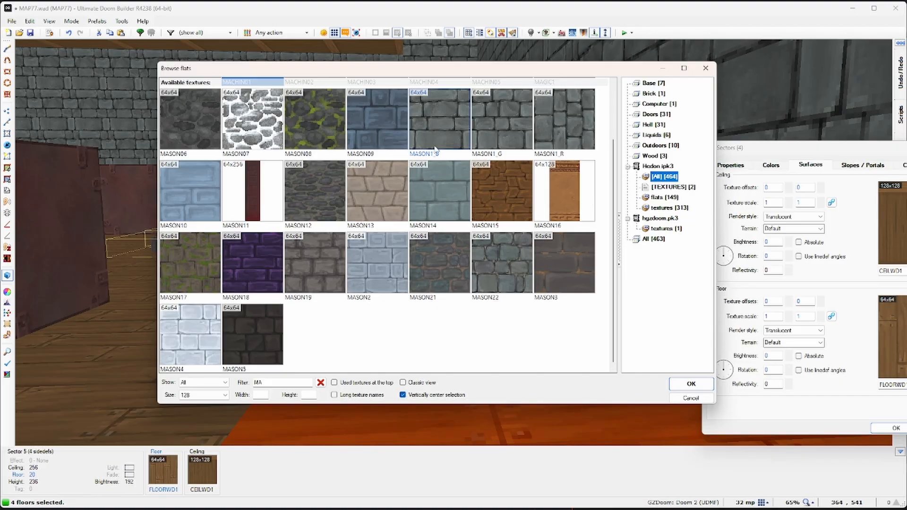
double_click(197, 120)
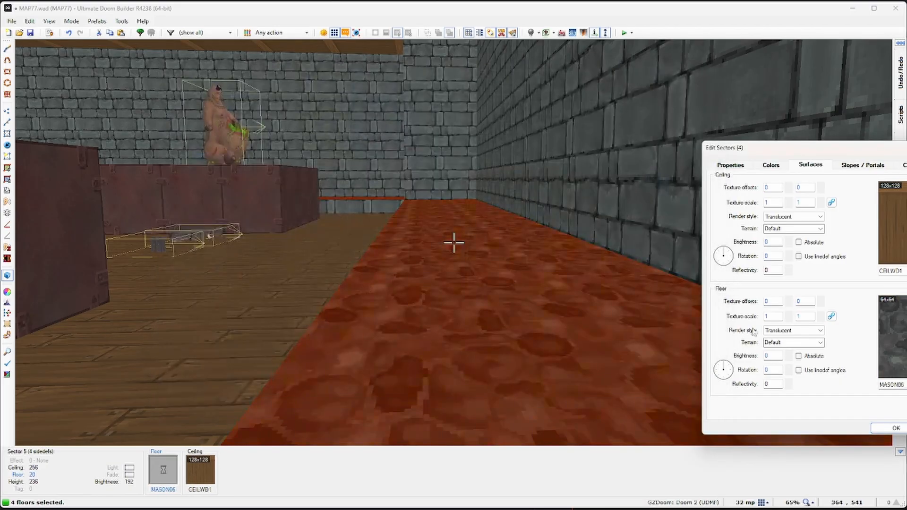
left_click(895, 427)
Step: Walk through the room in 3D to inspect the new ledges, then return to the 2D map
key("w")
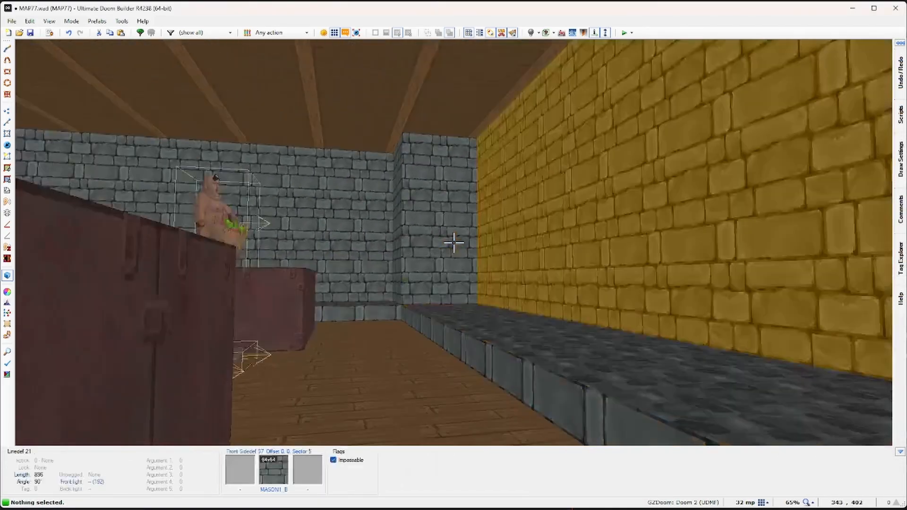
key("w")
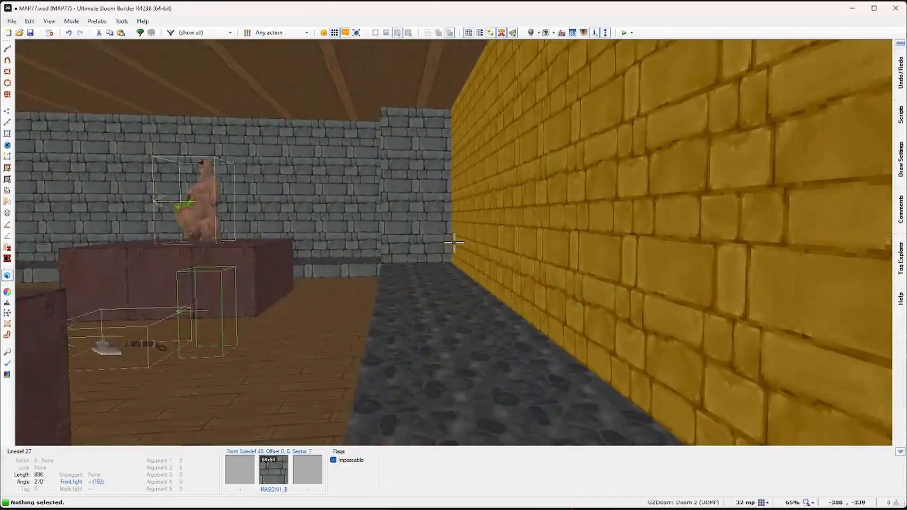
key("q")
scroll(439, 229, "down", 3)
scroll(473, 189, "up", 4)
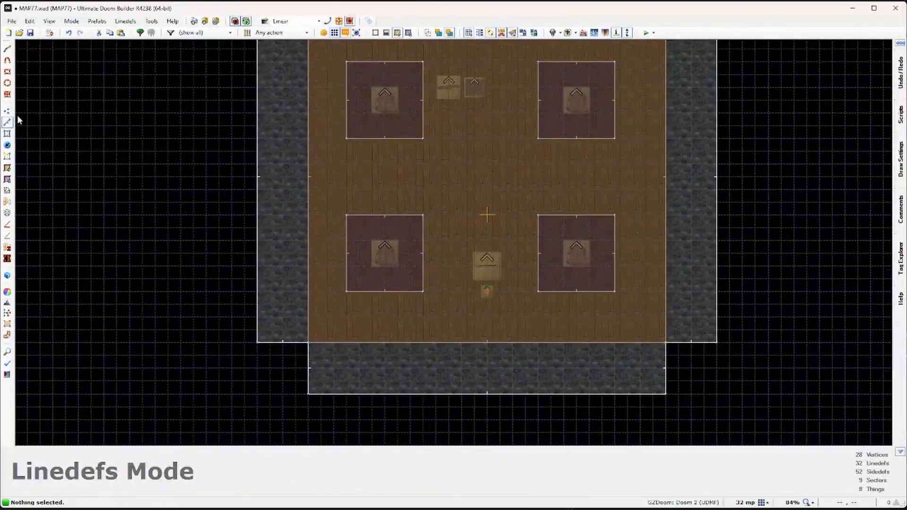
Step: Place Spike Mag ammo pickups on the left, right and bottom ledges
left_click(7, 146)
key("space")
right_click_drag(482, 156, 280, 225)
right_click_drag(672, 263, 672, 303)
right_click_drag(423, 416, 384, 412)
Step: Add two Spike Mags on the top ledge, save MAP77.wad and start a test run
key("space")
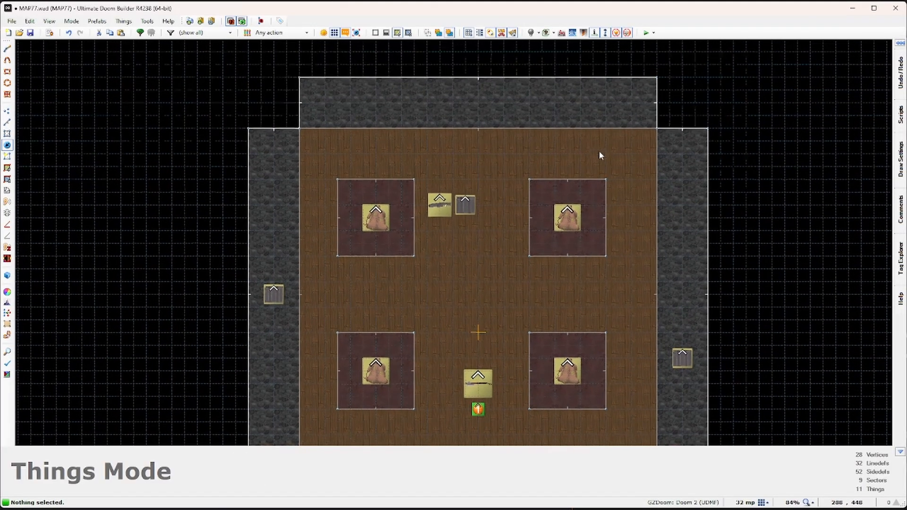
right_click_drag(594, 98, 594, 98)
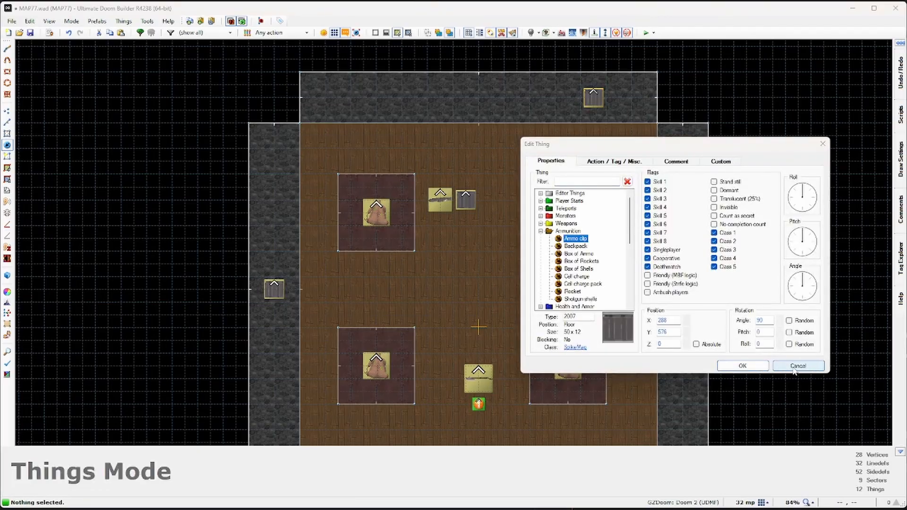
key("Return")
right_click_drag(376, 95, 350, 95)
middle_click_drag(514, 297, 524, 269)
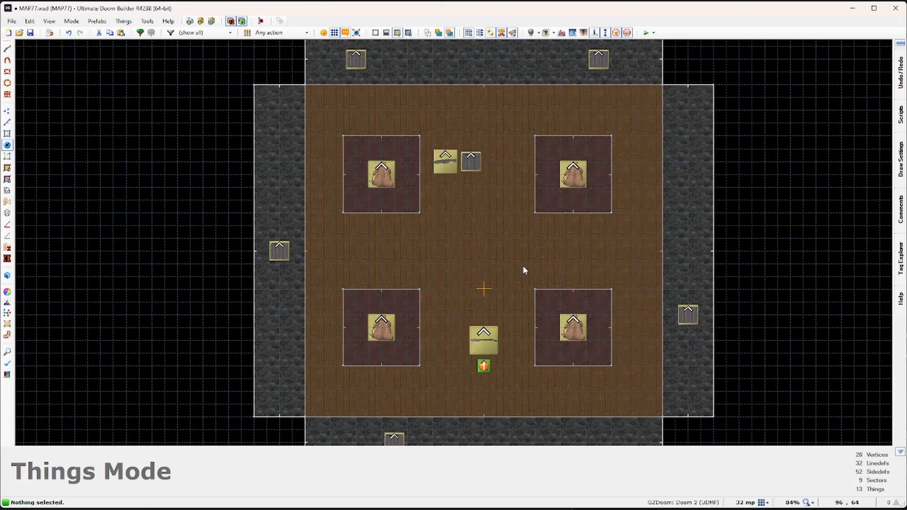
left_click(29, 34)
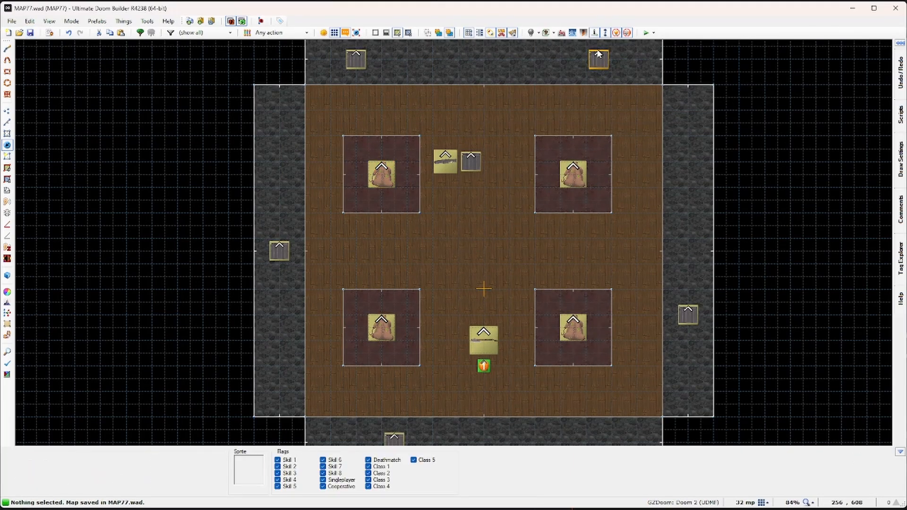
left_click(645, 32)
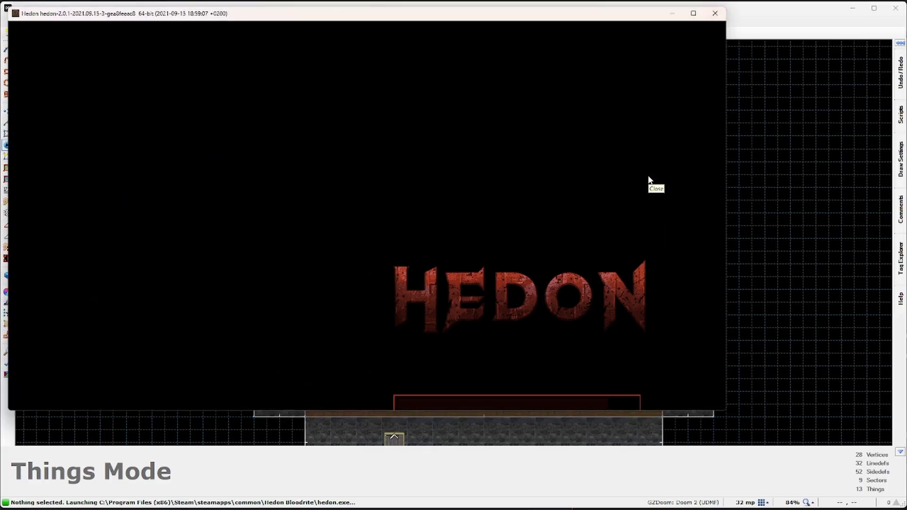
Step: Walk through the room collecting the weapons and Spike Mag ammo from the ledges
key("w")
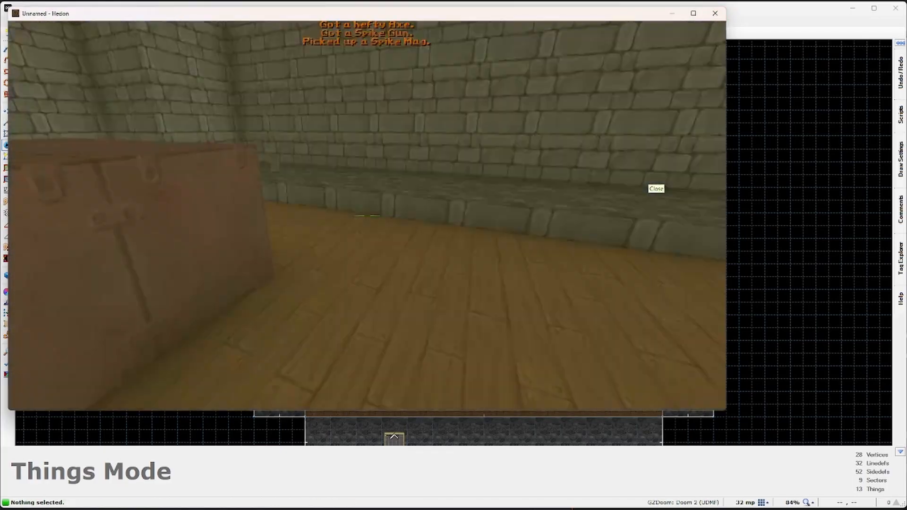
key("w")
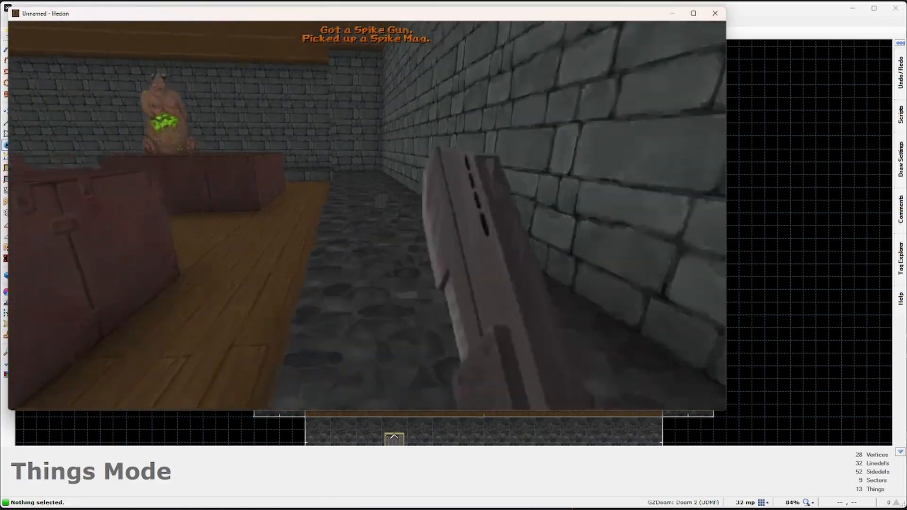
key("w")
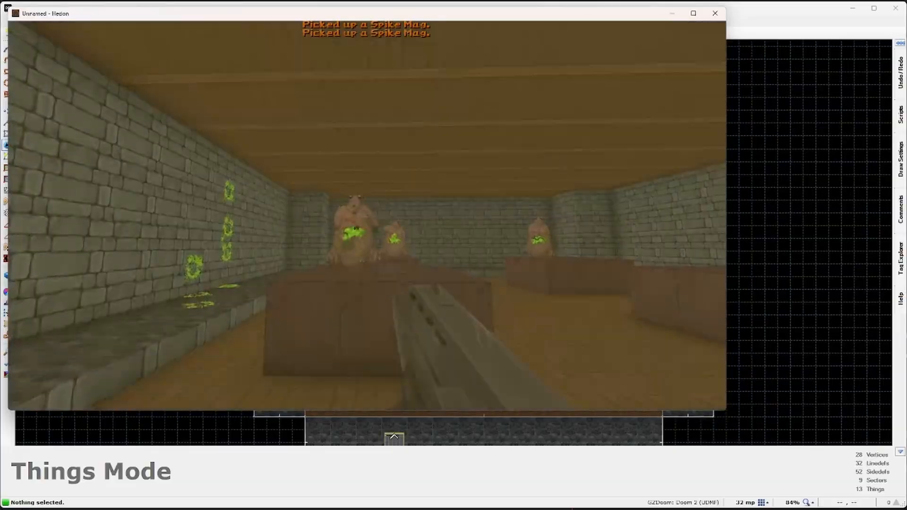
key("w")
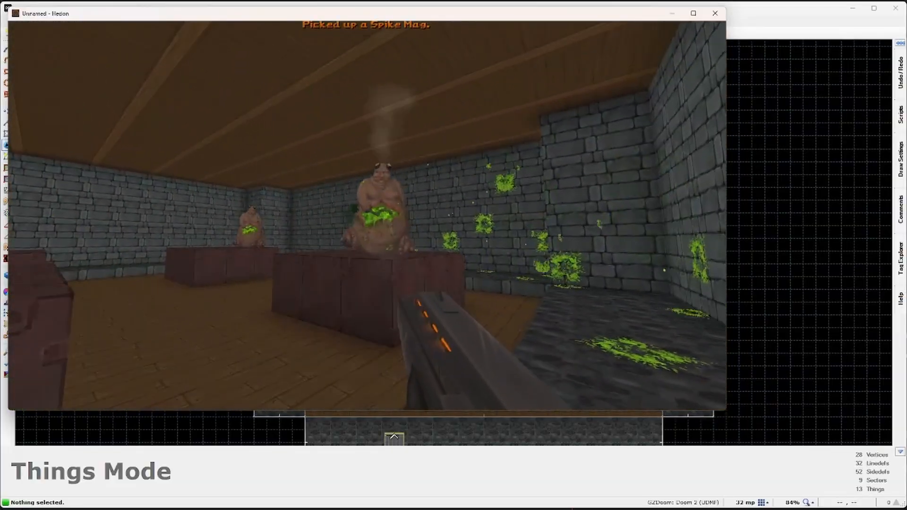
key("w")
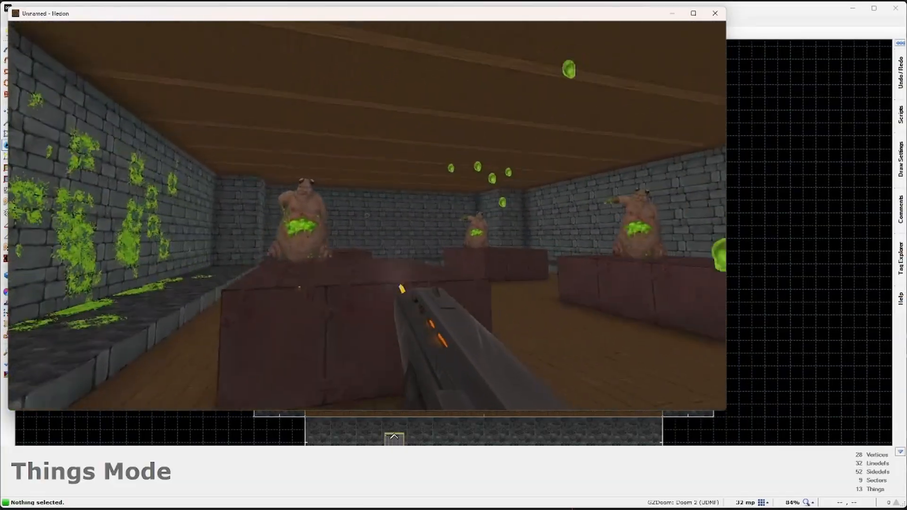
key("w")
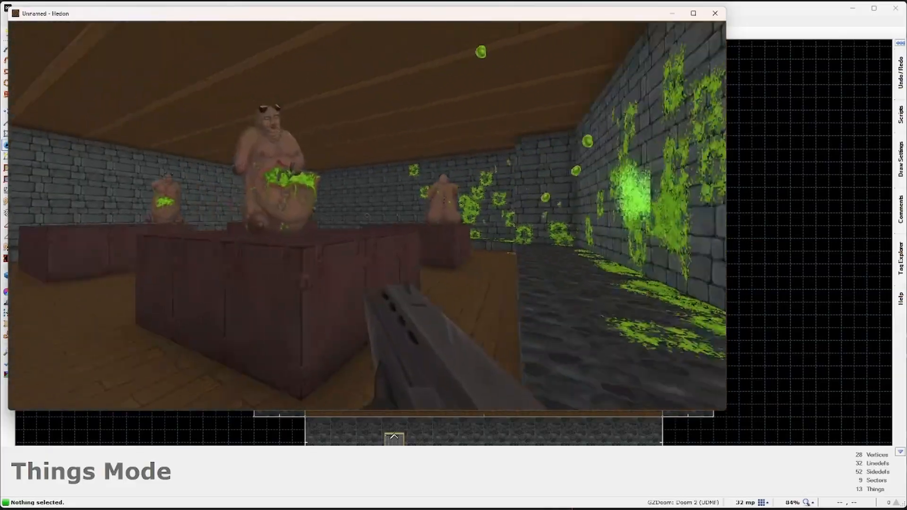
key("w")
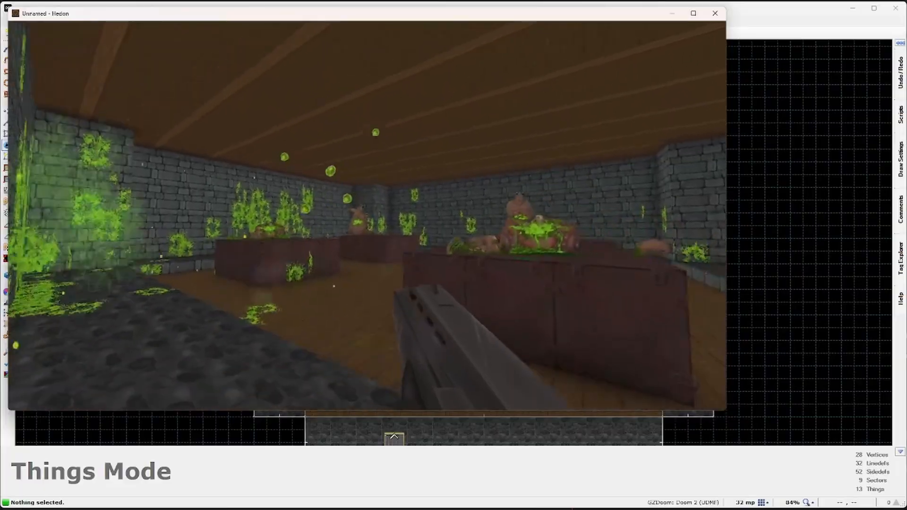
Step: Strafe around the platforms shooting the gluttons until the last one is down
left_click(367, 215)
key("a")
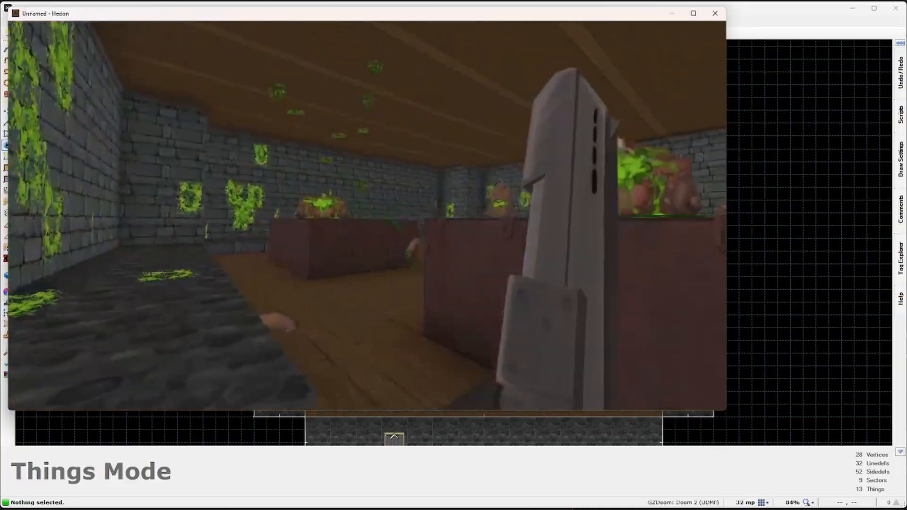
left_click(367, 215)
key("a")
left_click(367, 215)
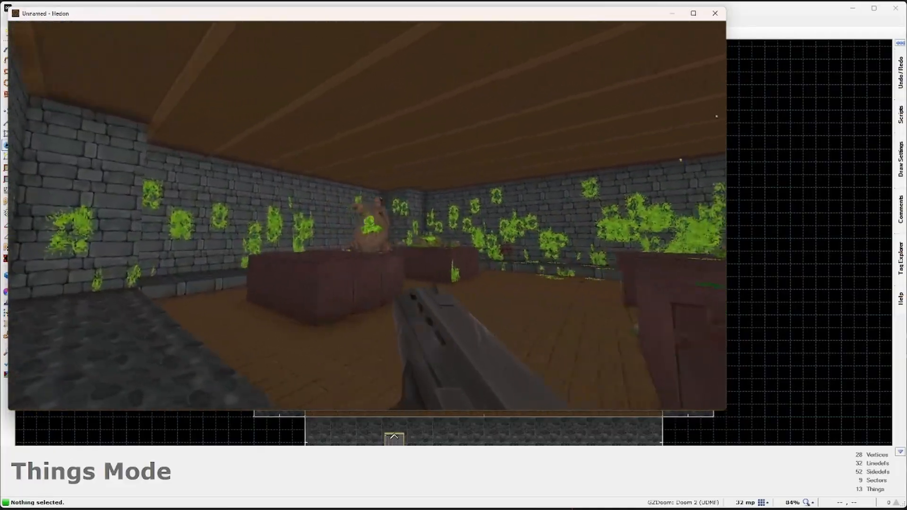
key("a")
left_click(368, 215)
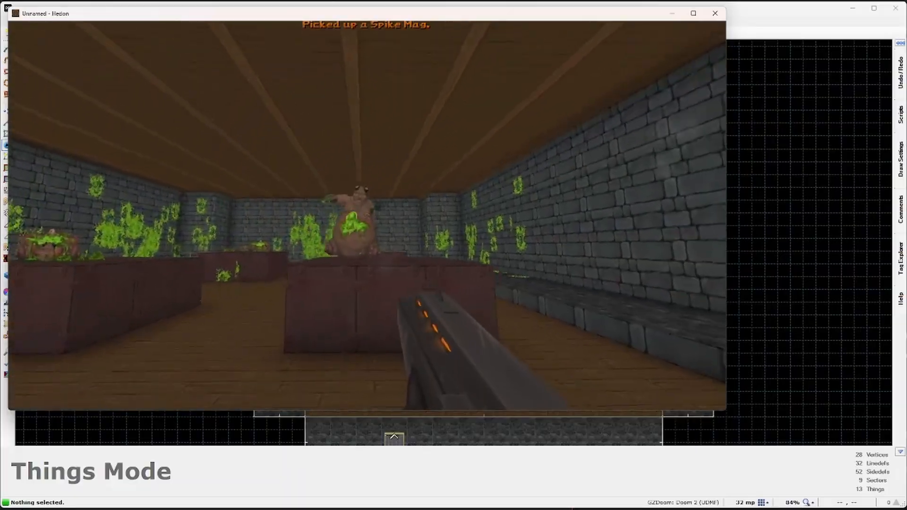
key("a")
left_click(367, 215)
key("r")
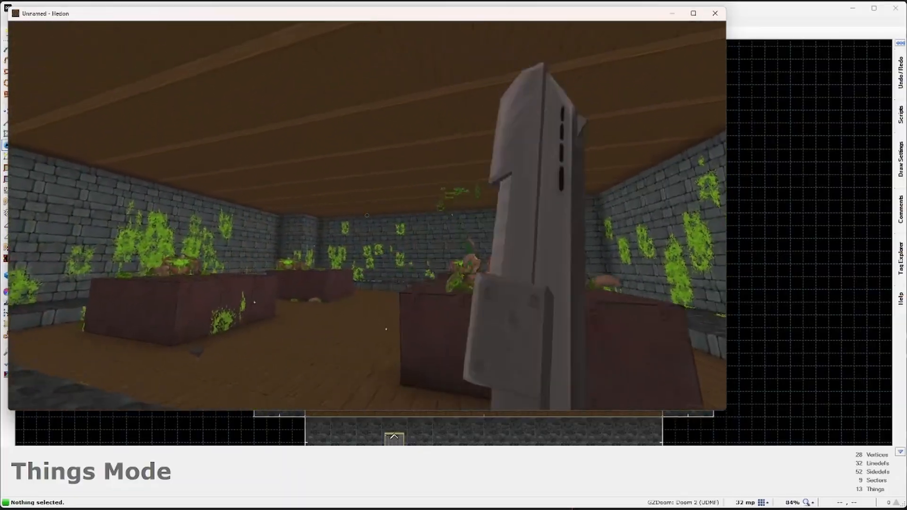
key("w")
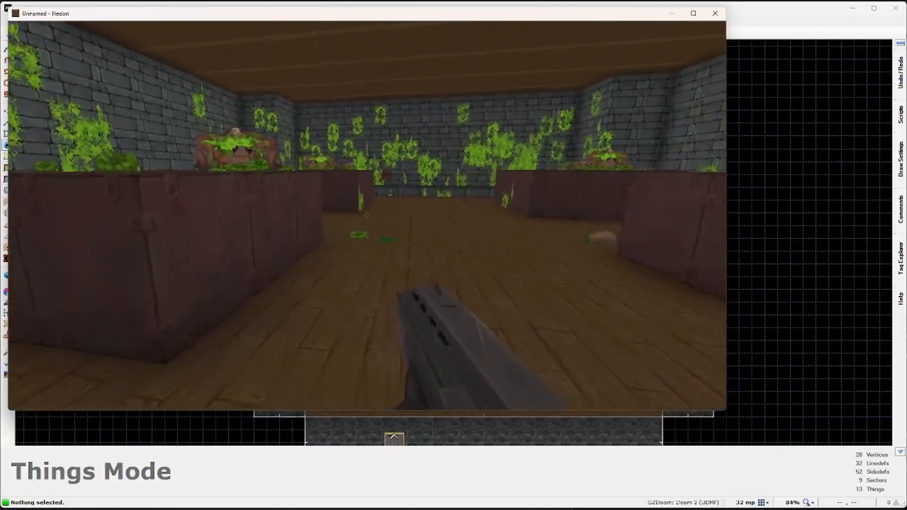
Step: Quit Hedon from the main menu and confirm to return to the editor
key("Escape")
left_click(391, 292)
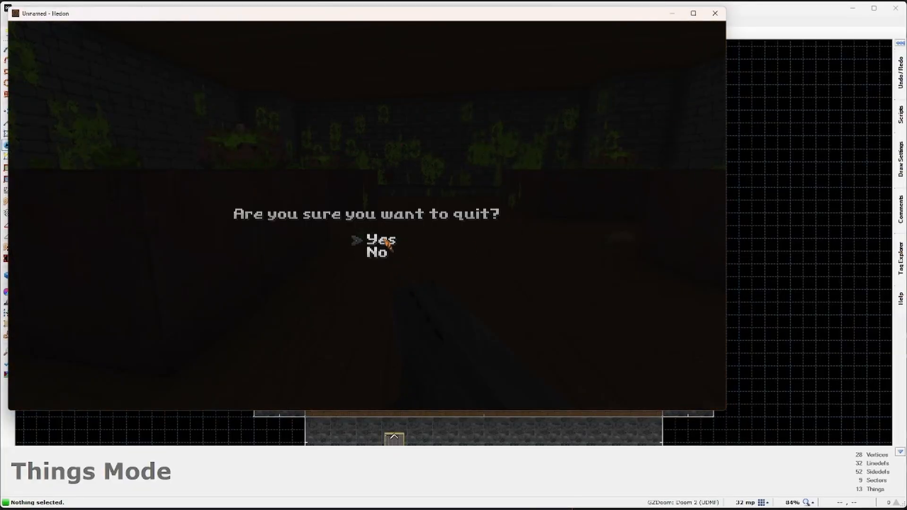
key("Return")
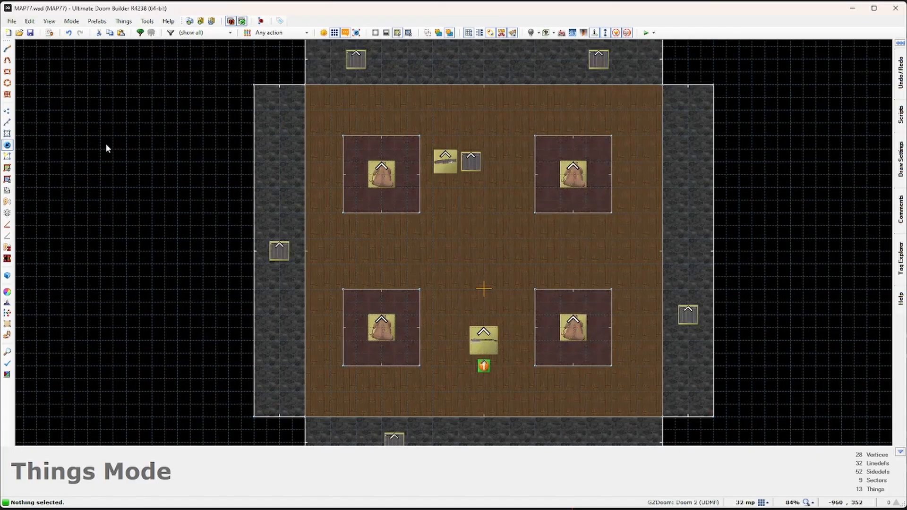
Step: Insert a Glutton on the right ledge and drag a copy onto the left stone ledge
middle_click_drag(472, 170, 448, 227)
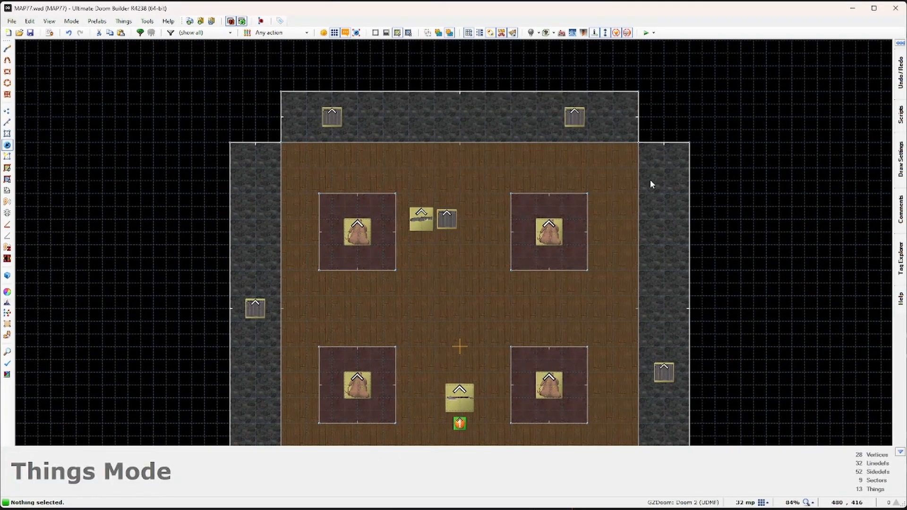
key("Insert")
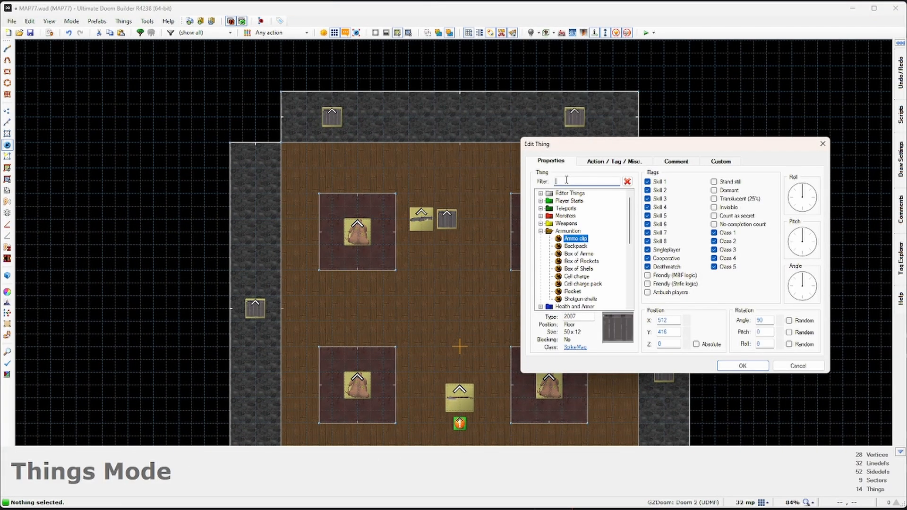
type("s")
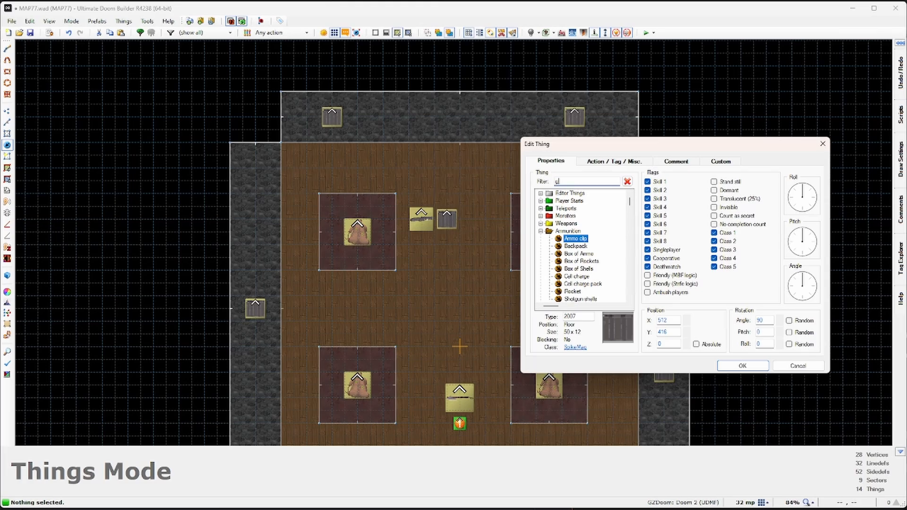
type("lut")
left_click(564, 194)
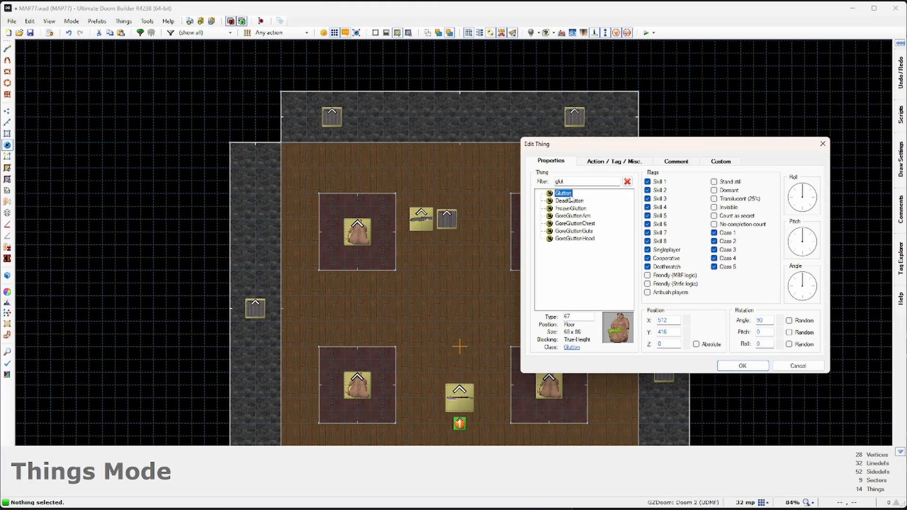
left_click(742, 366)
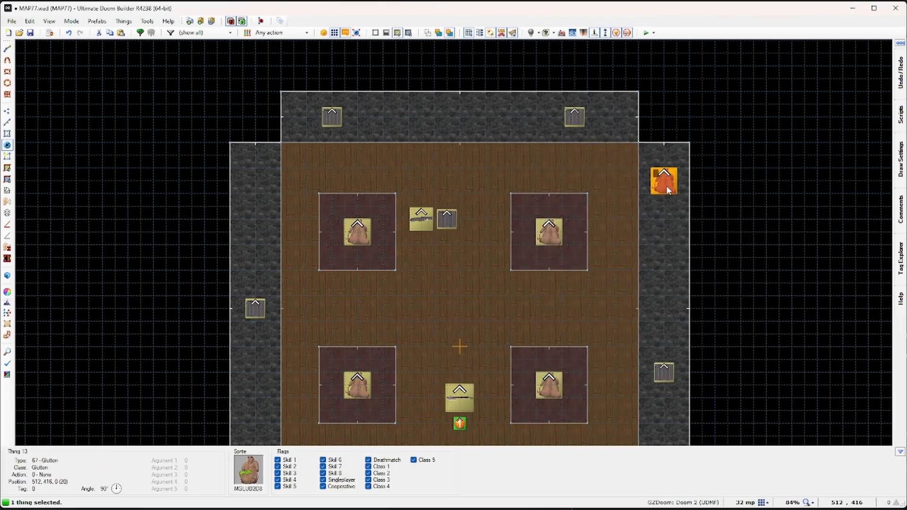
left_click_drag(646, 198, 315, 179)
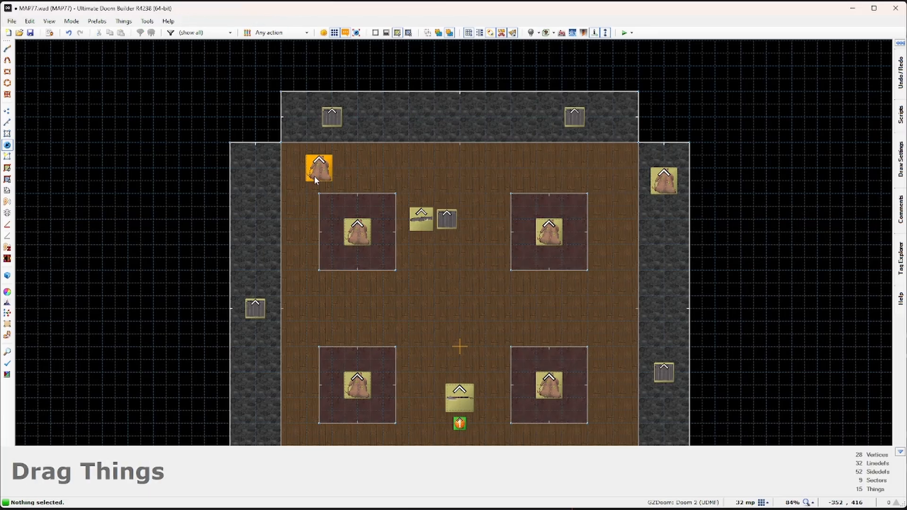
left_click_drag(270, 232, 249, 263)
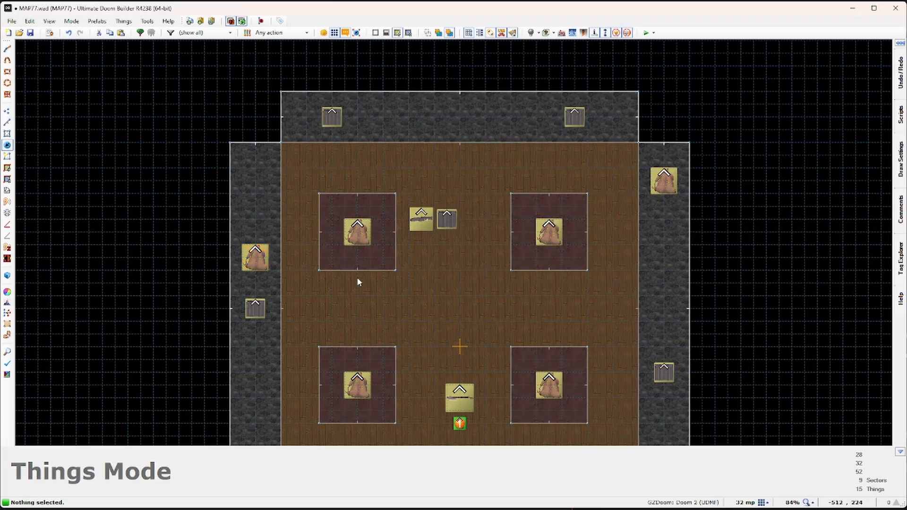
scroll(444, 223, "down", 2)
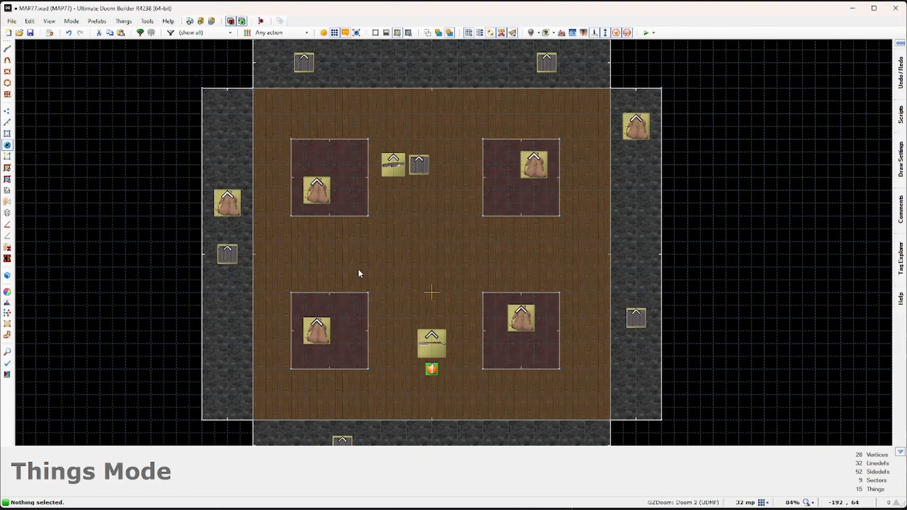
Step: Select all six Gluttons and rotate them to face the room centre
left_click(316, 330)
left_click(521, 318)
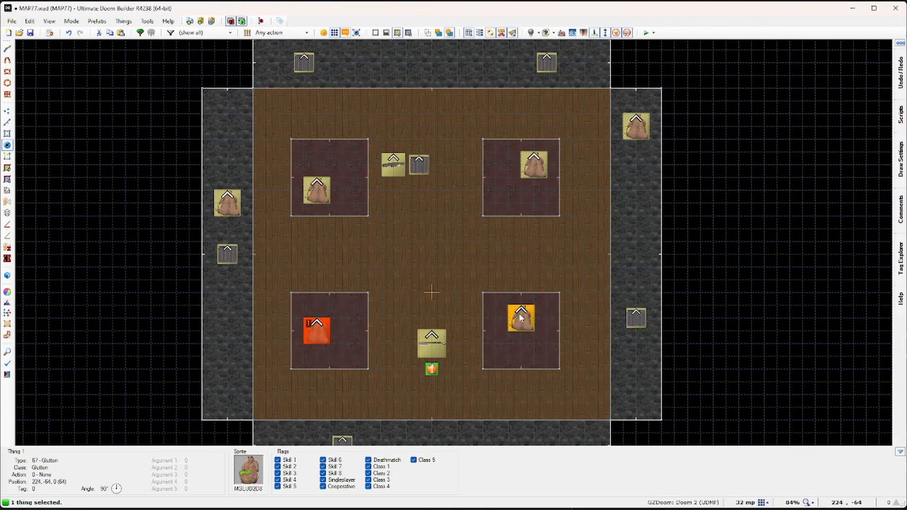
left_click(535, 168)
left_click(636, 126)
left_click(317, 191)
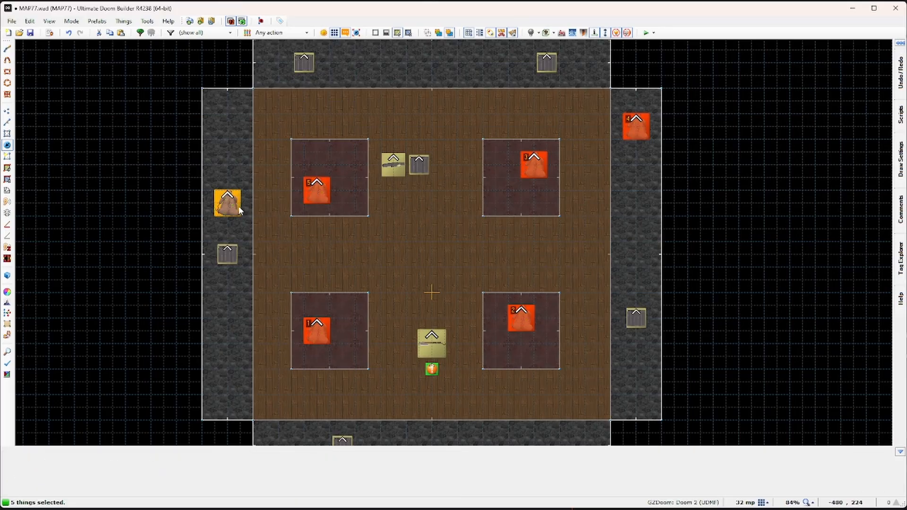
left_click(238, 211)
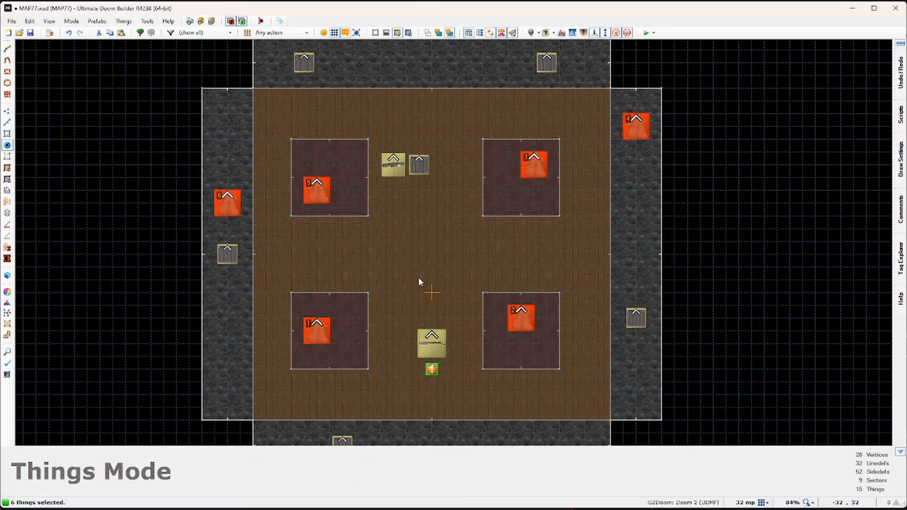
key("ctrl+l")
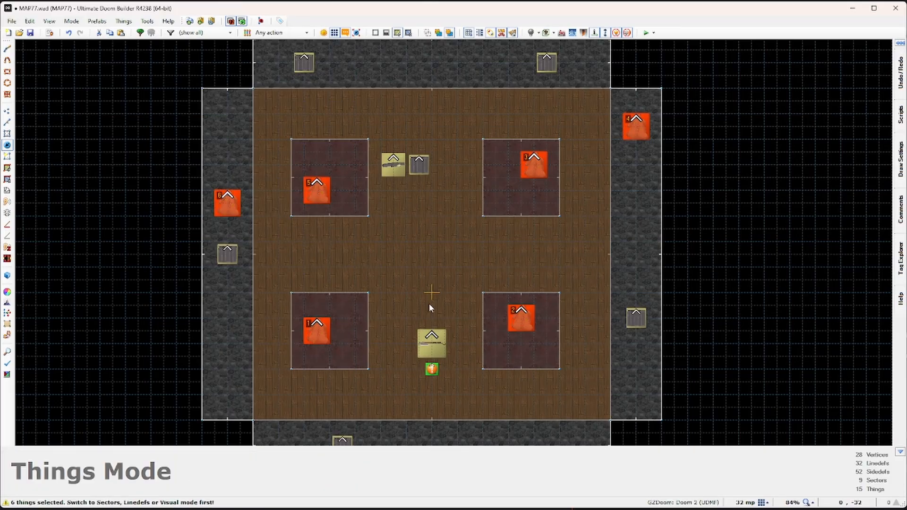
key("l")
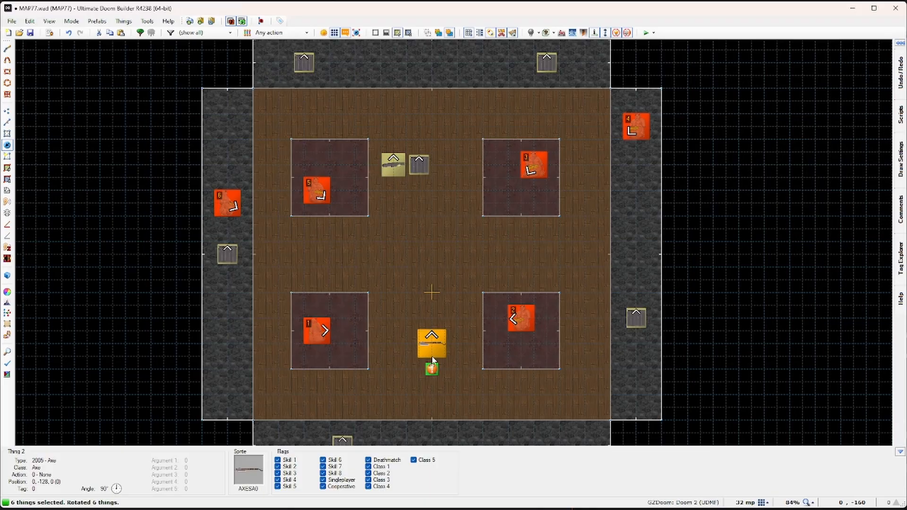
key("l")
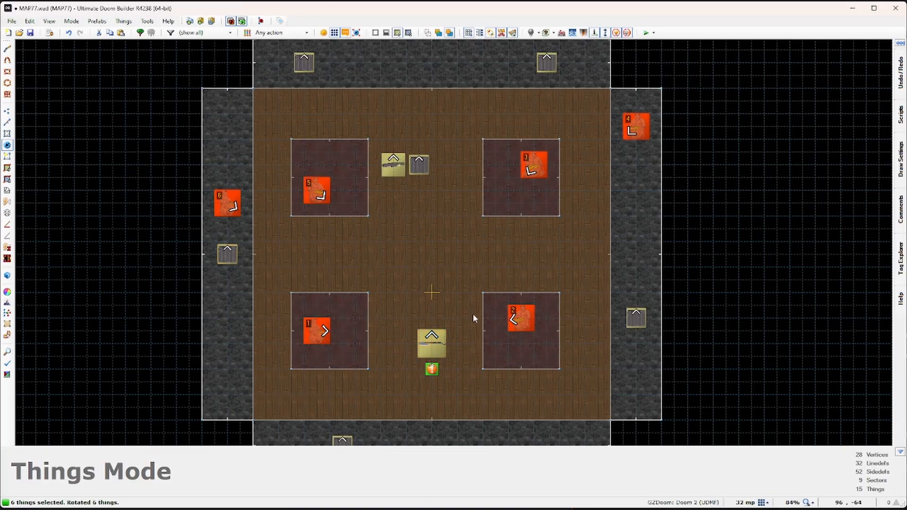
left_click(456, 262)
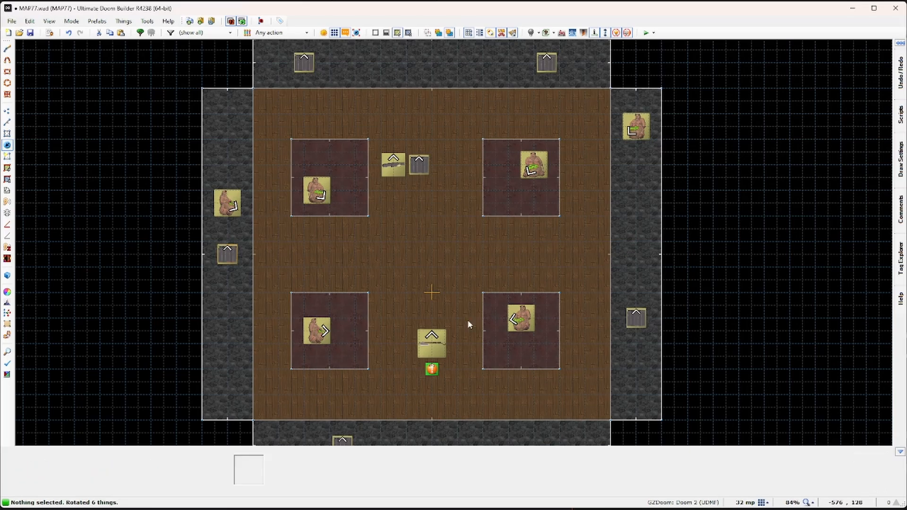
Step: Move the Player 1 start into the bottom alcove and save MAP77.wad
middle_click_drag(467, 320, 451, 257)
right_click_drag(416, 308, 418, 343)
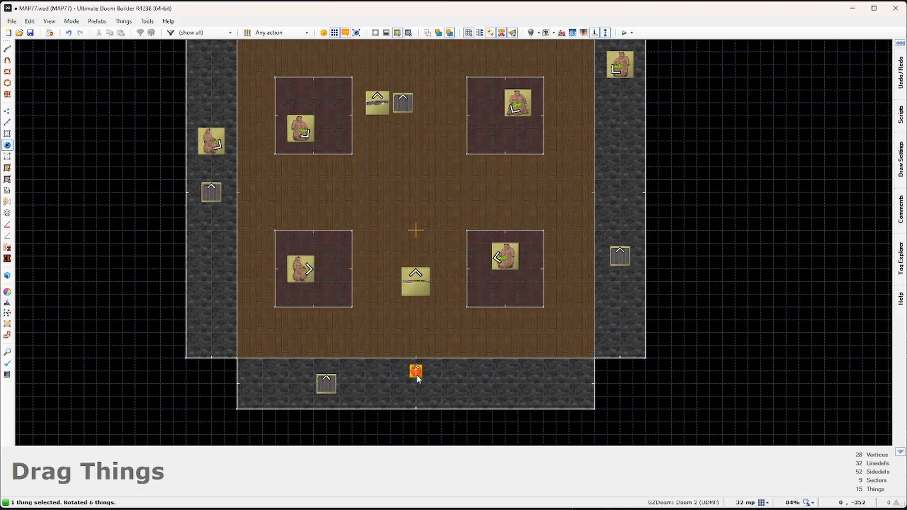
right_click_drag(418, 376, 417, 375)
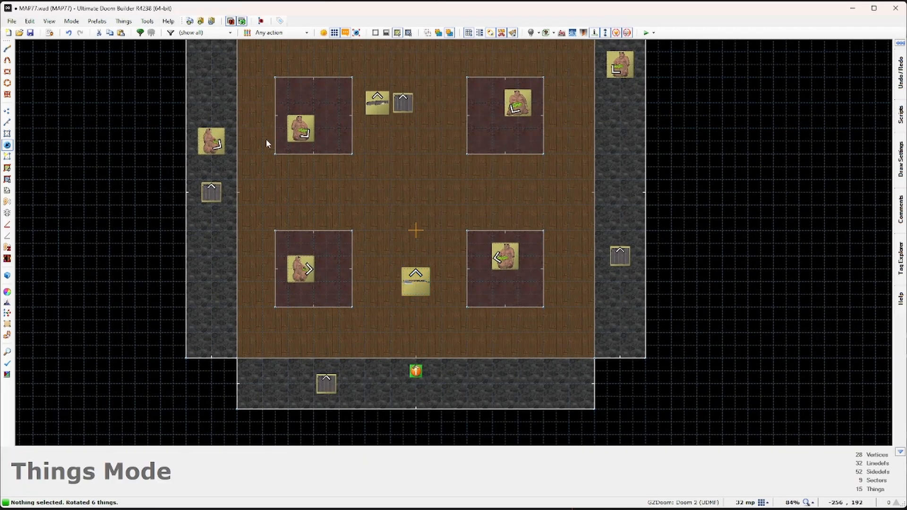
left_click(31, 33)
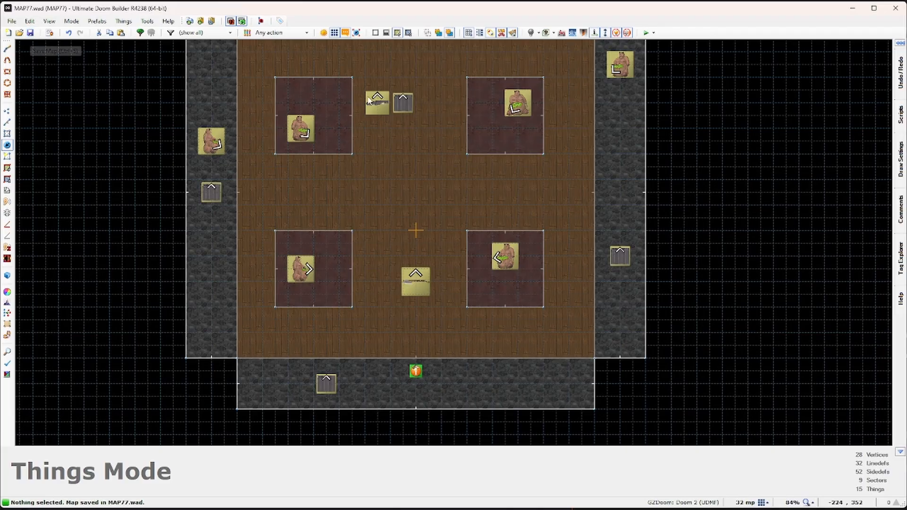
key("d")
scroll(454, 324, "up", 10)
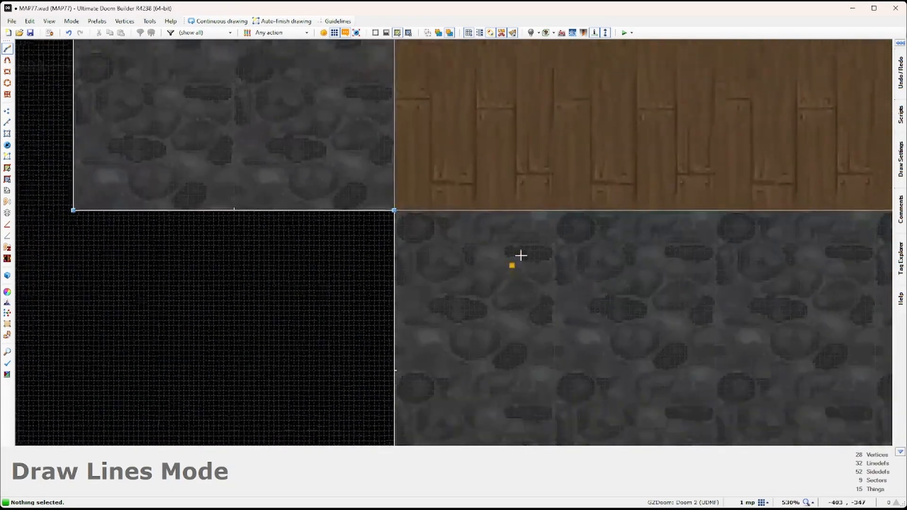
Step: Zoom in and draw a 16-unit niche sector off the stone corridor
middle_click_drag(521, 255, 540, 226)
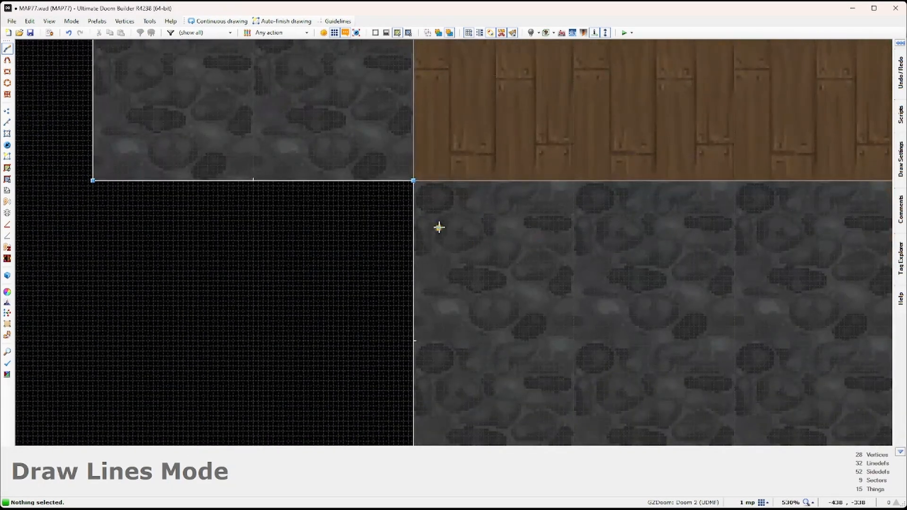
scroll(406, 242, "up", 3)
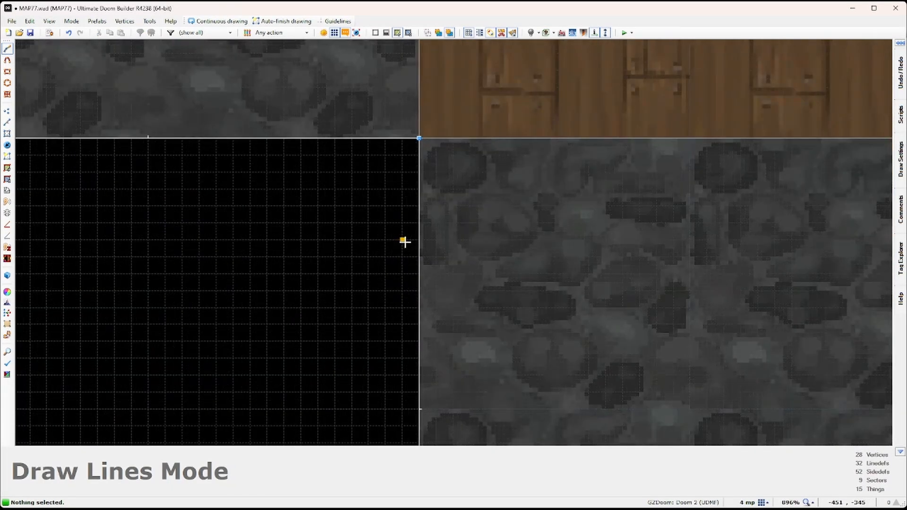
scroll(403, 241, "up", 4)
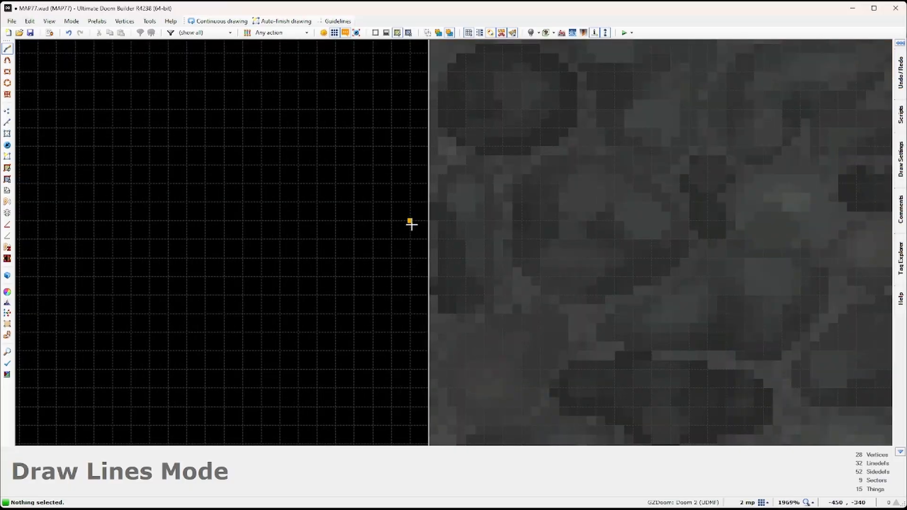
scroll(419, 174, "down", 2)
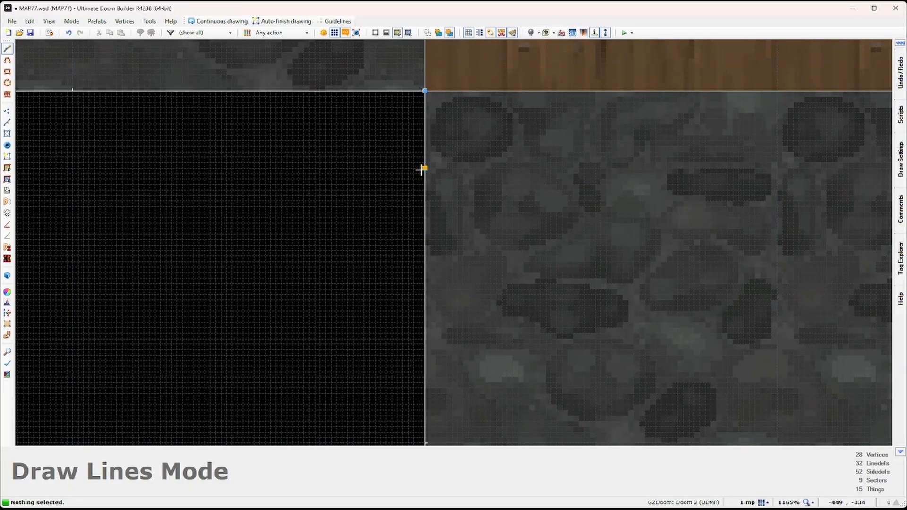
scroll(420, 170, "up", 4)
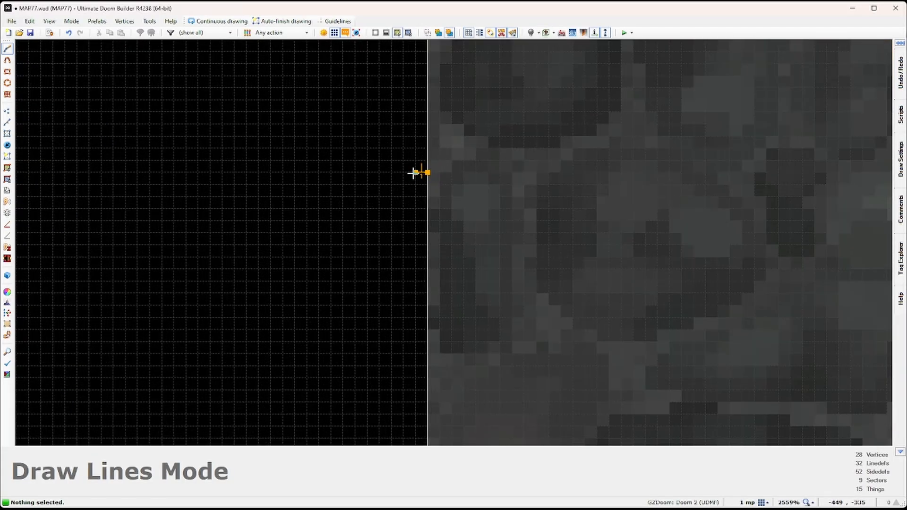
left_click(416, 172)
middle_click_drag(415, 352, 419, 268)
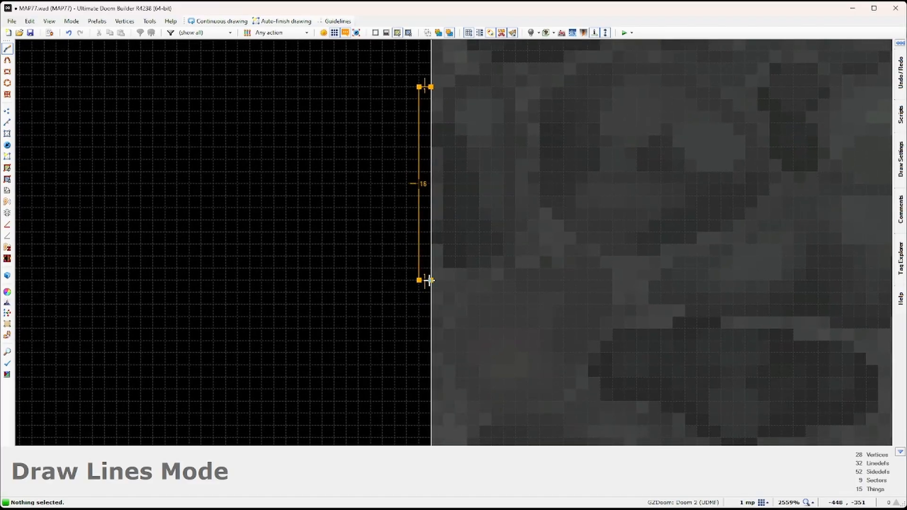
left_click(428, 280)
left_click(431, 87)
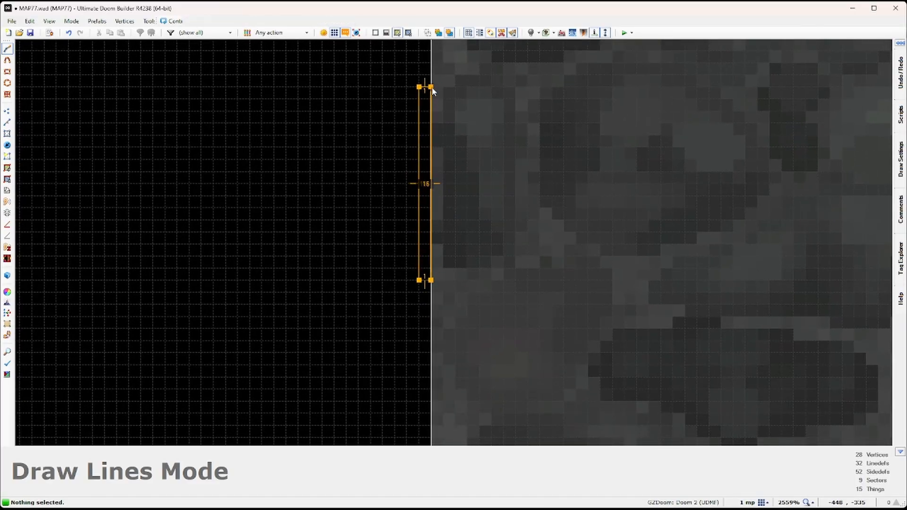
Step: Set the niche back wall's front middle texture to SW05_UP and view it in 3D
left_click(7, 123)
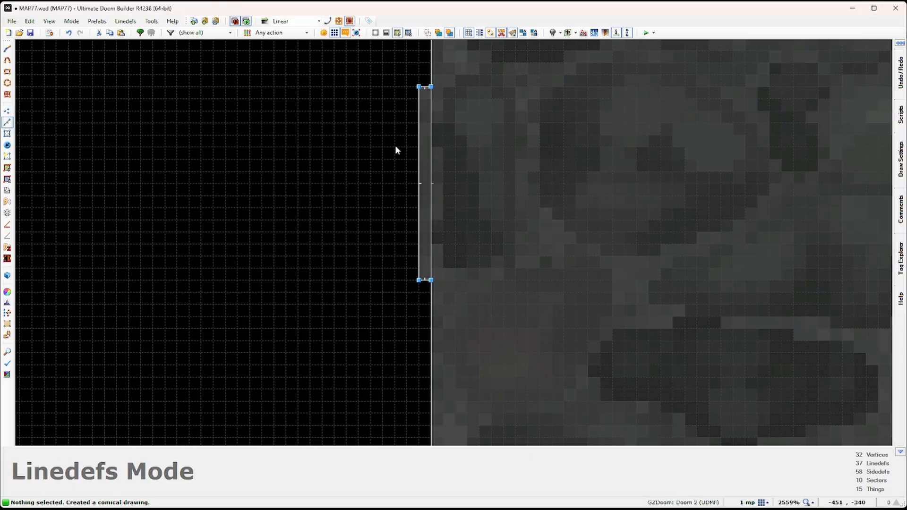
left_click(413, 153)
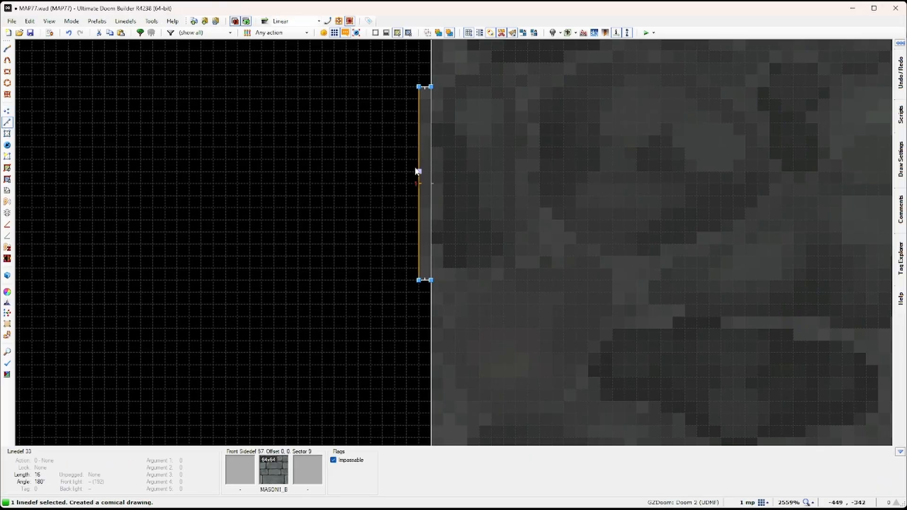
right_click(417, 171)
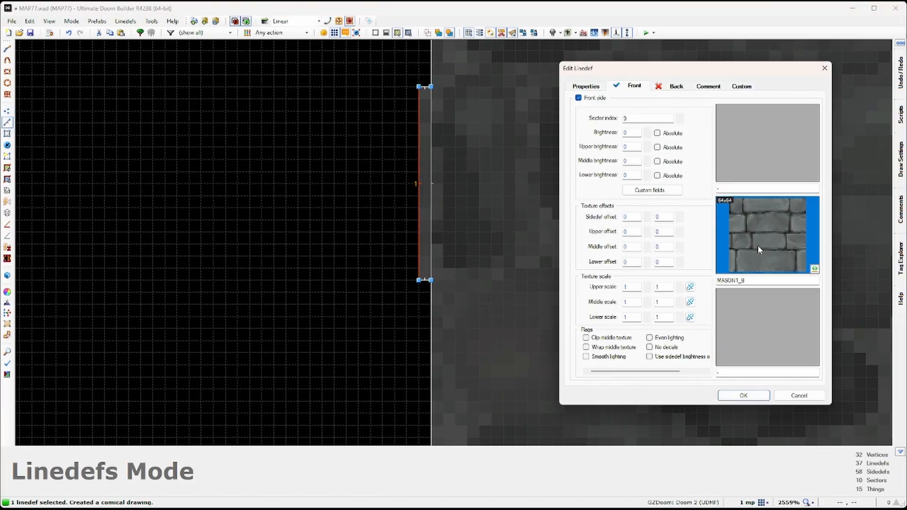
left_click(761, 242)
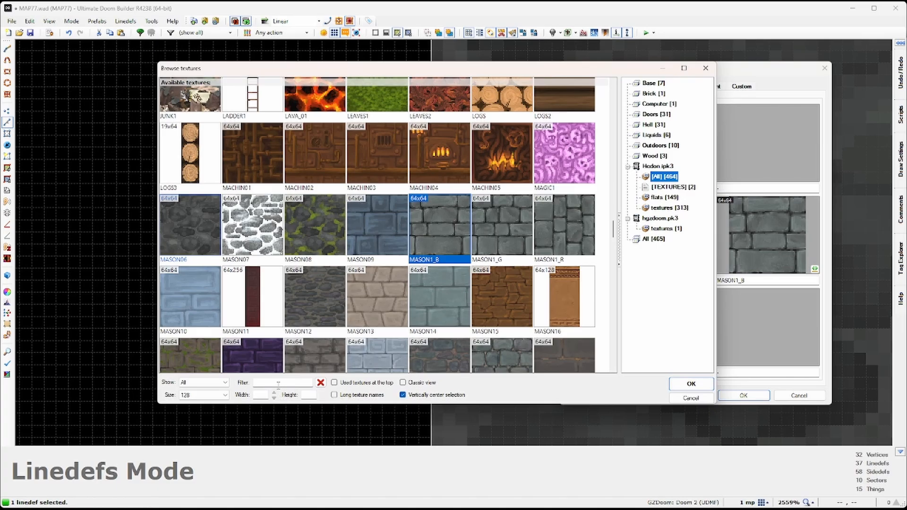
type("SW")
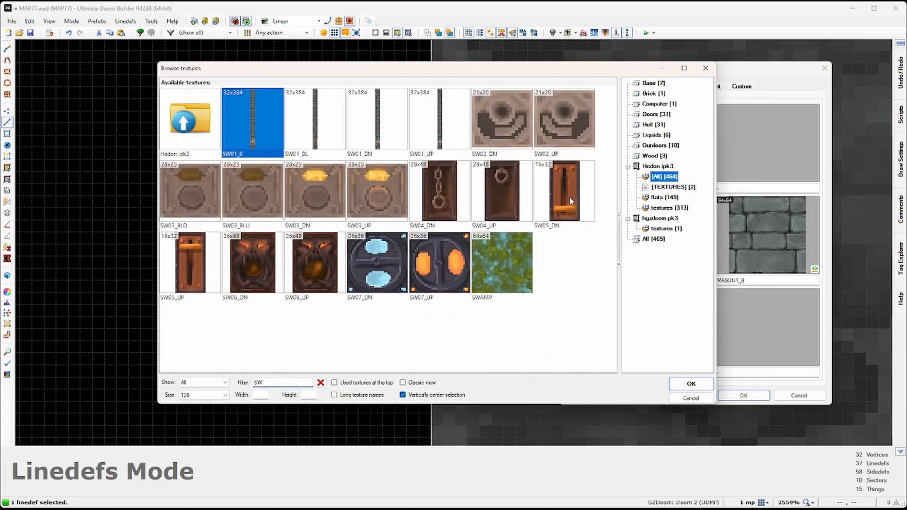
left_click(196, 271)
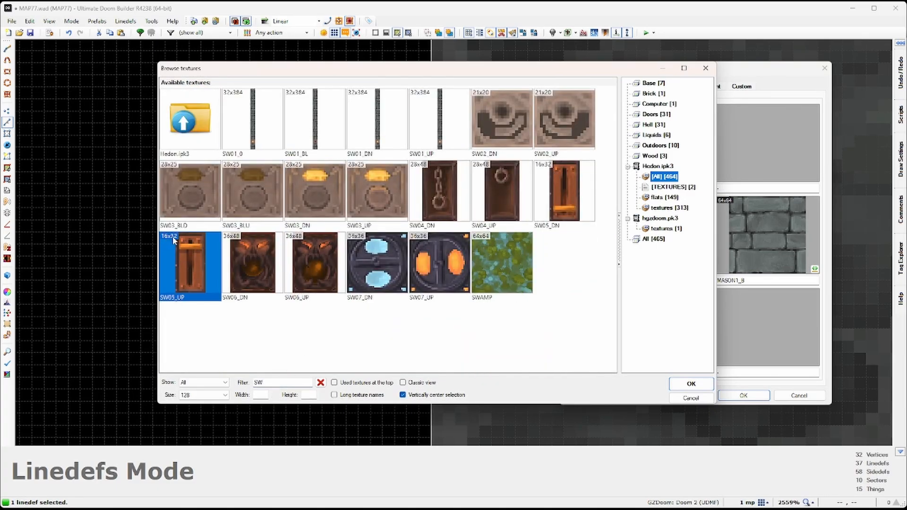
left_click(691, 384)
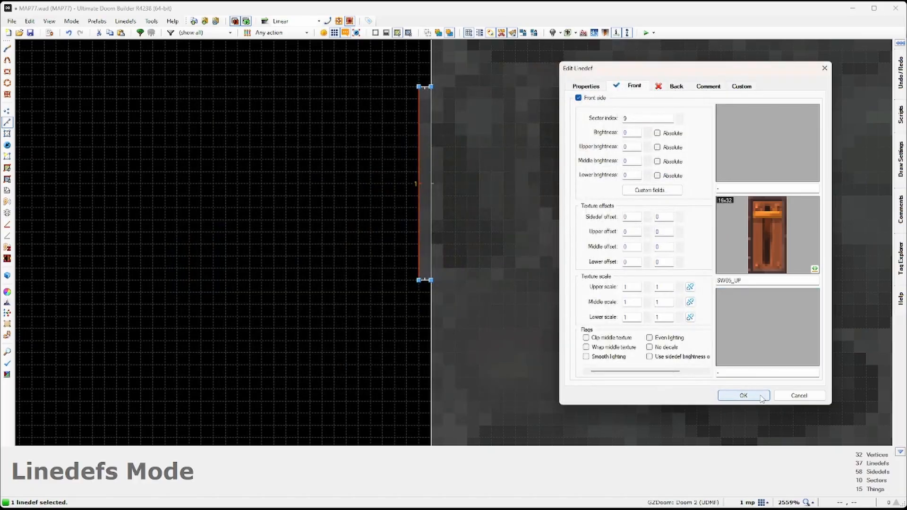
left_click(743, 395)
key("q")
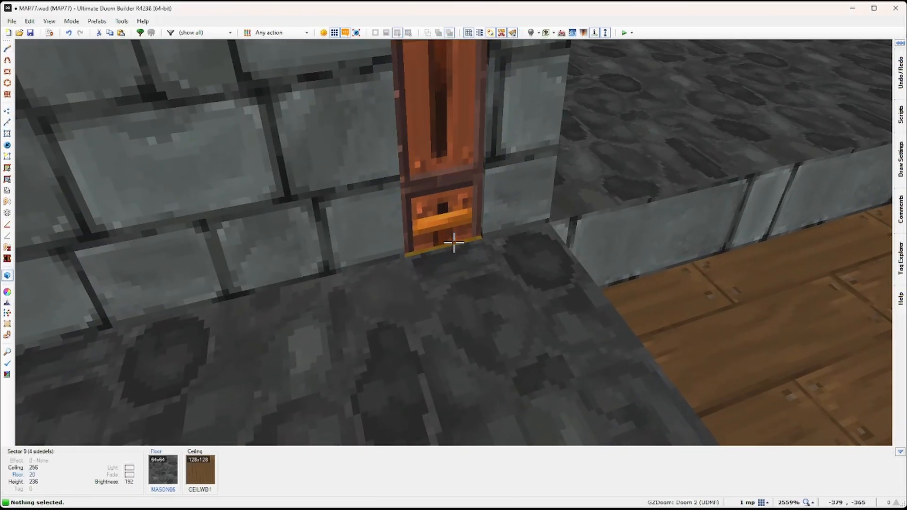
Step: Raise the switch niche's floor to height 28 and lower its ceiling to 96
left_click(453, 243)
scroll(454, 243, "up", 1)
scroll(453, 243, "up", 4)
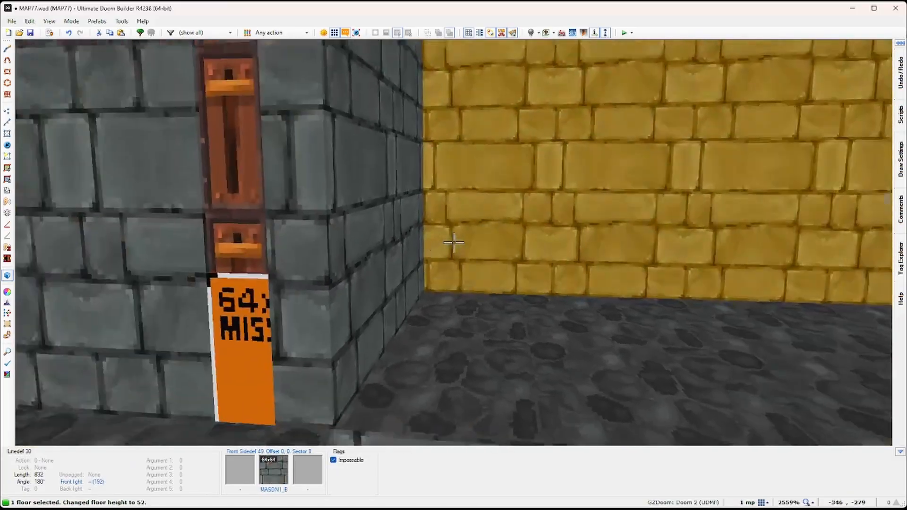
scroll(453, 243, "up", 1)
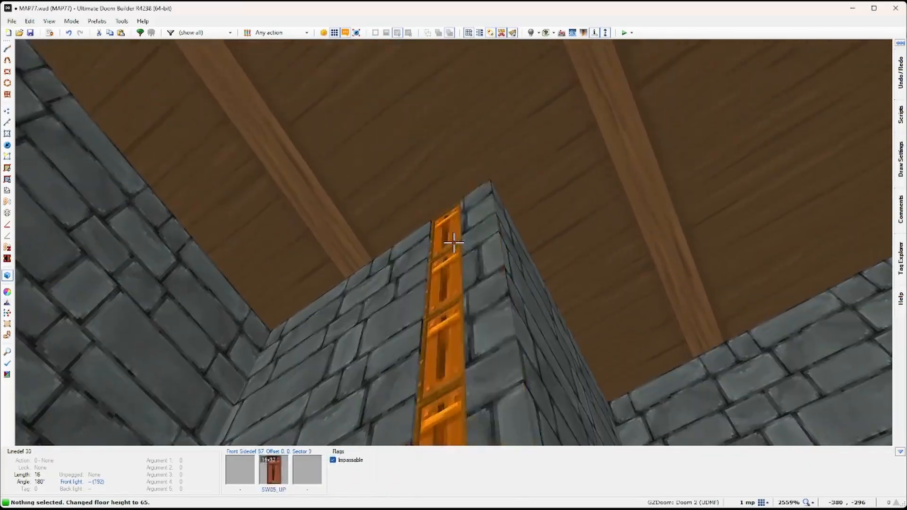
left_click(453, 243)
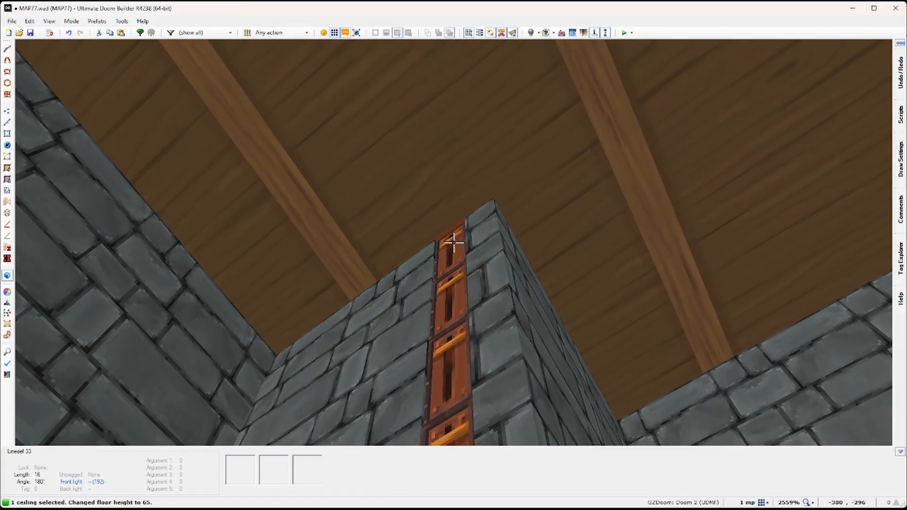
scroll(454, 242, "down", 8)
scroll(454, 243, "down", 6)
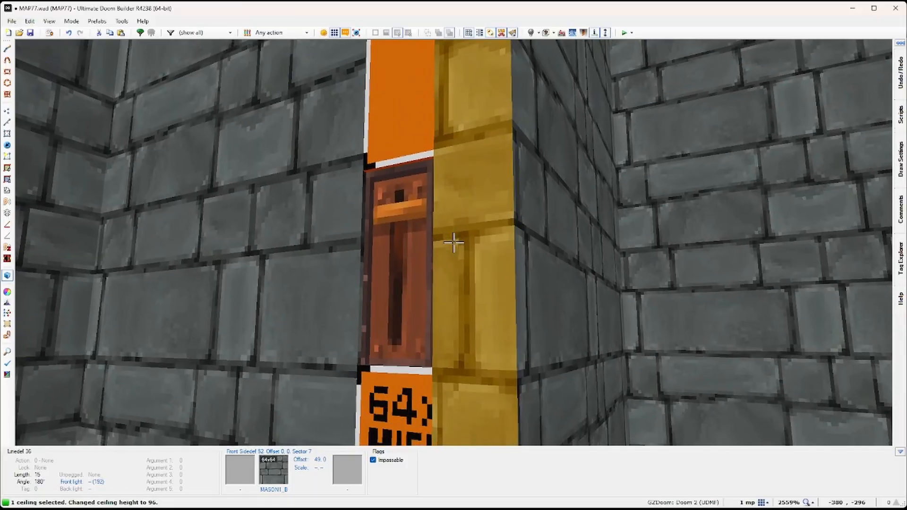
Step: Cover the niche's missing-texture walls with MASON1_B, auto-align them, and return to the 2D map
key("c")
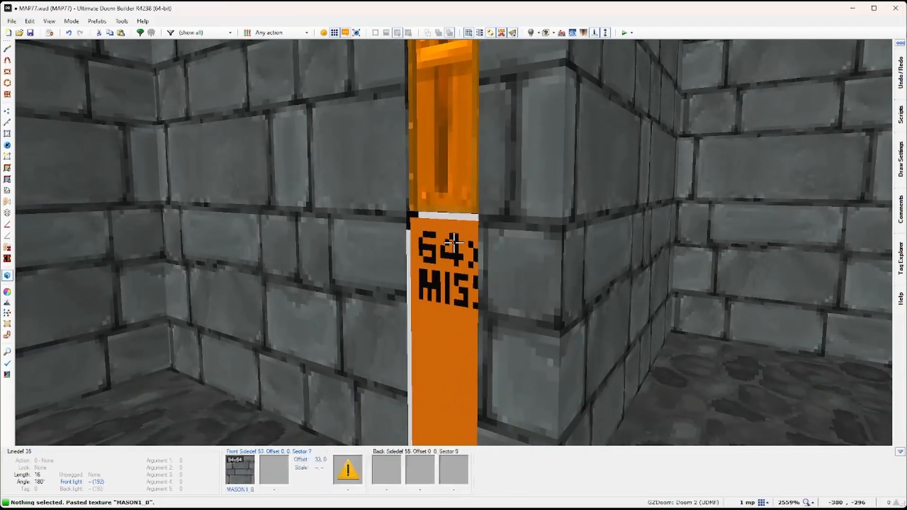
key("ctrl+v")
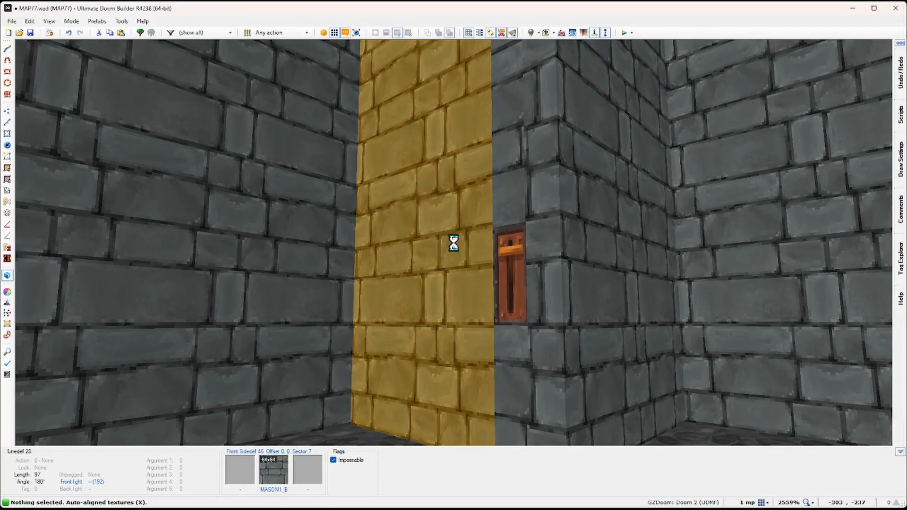
key("e")
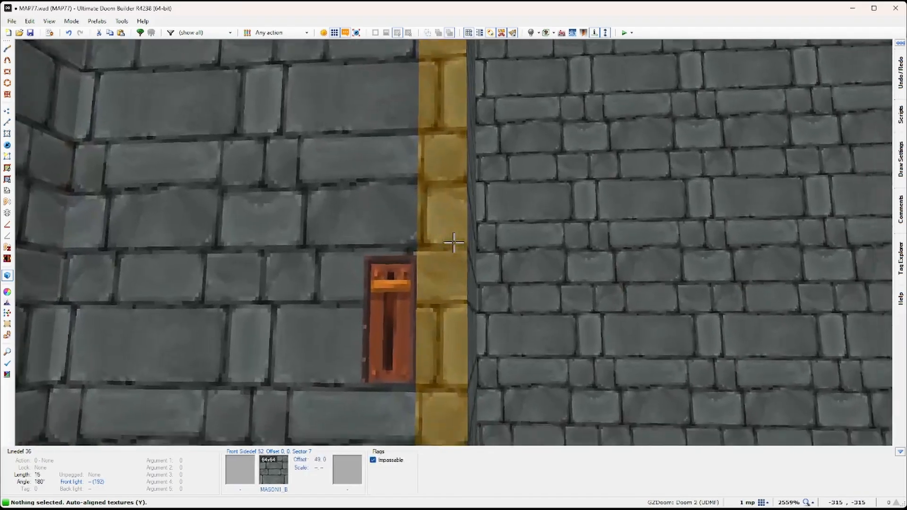
key("d")
key("e")
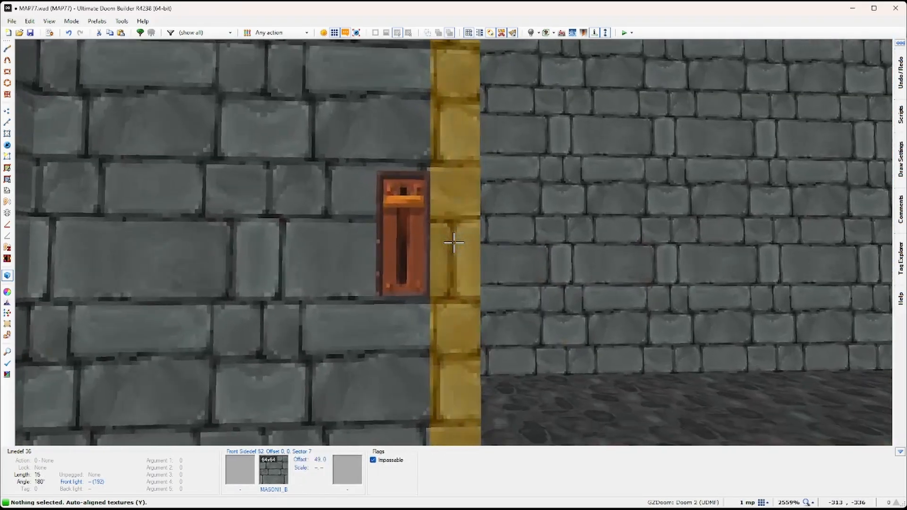
key("d")
key("s")
key("e")
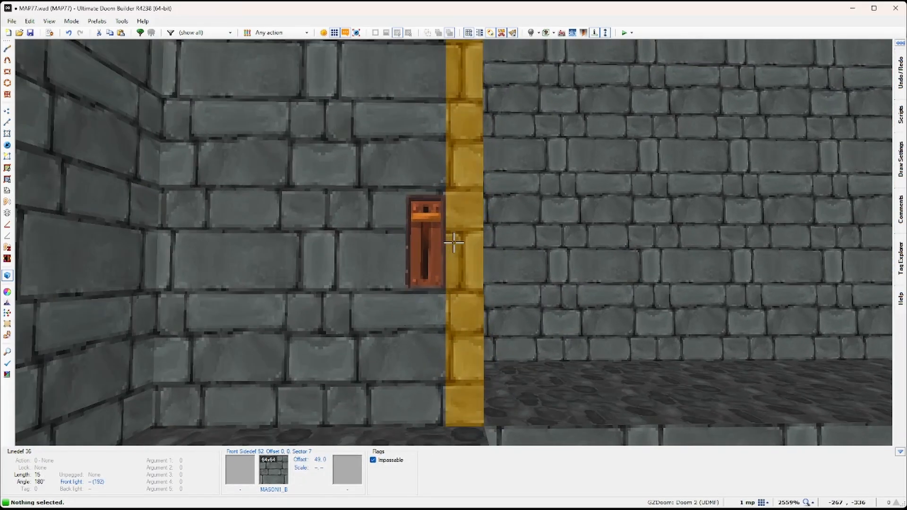
key("q")
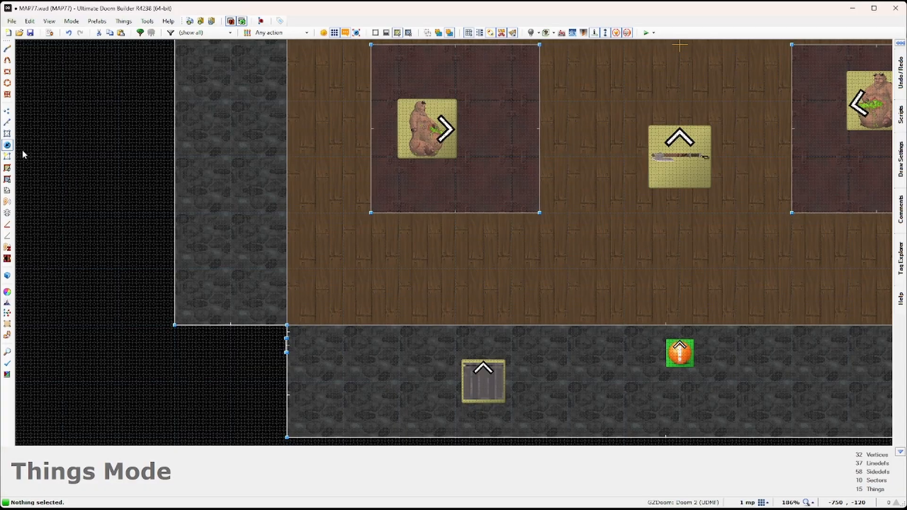
Step: Give the bottom-left glutton platform sector tag 1
left_click(7, 134)
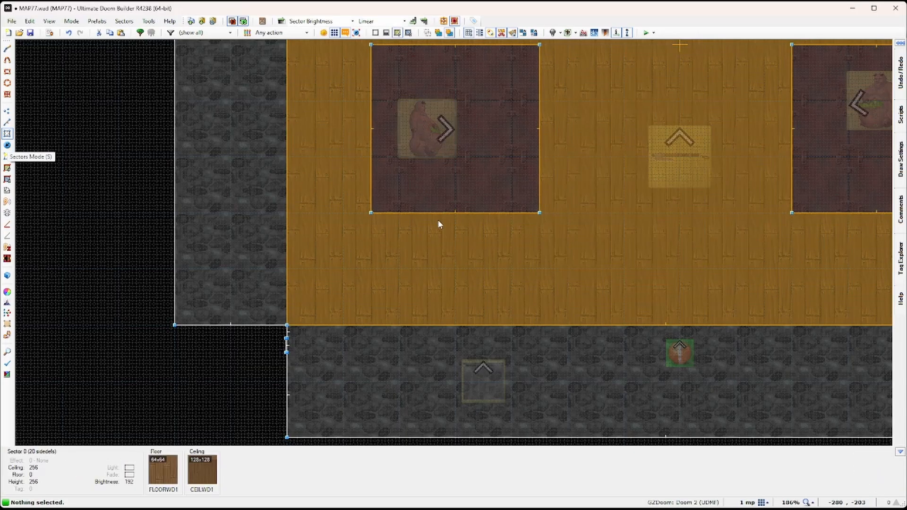
left_click(460, 165)
right_click(459, 165)
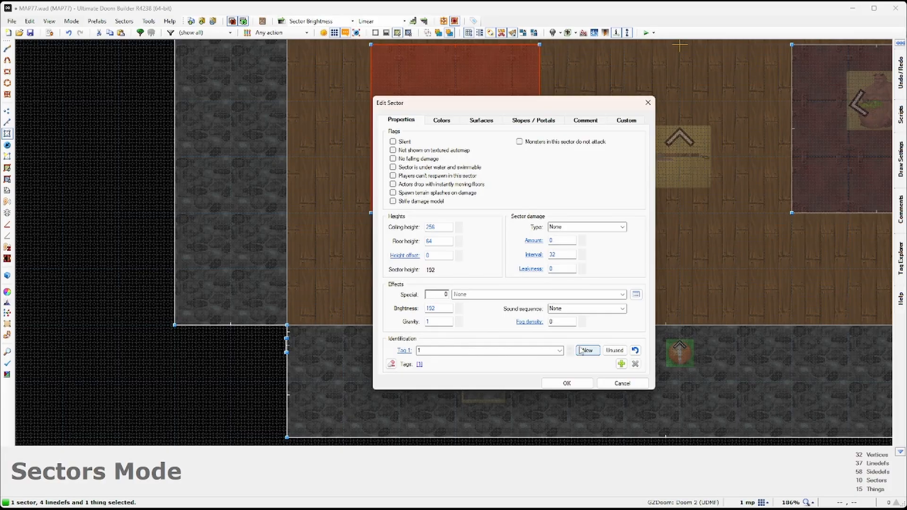
left_click_drag(429, 350, 405, 348)
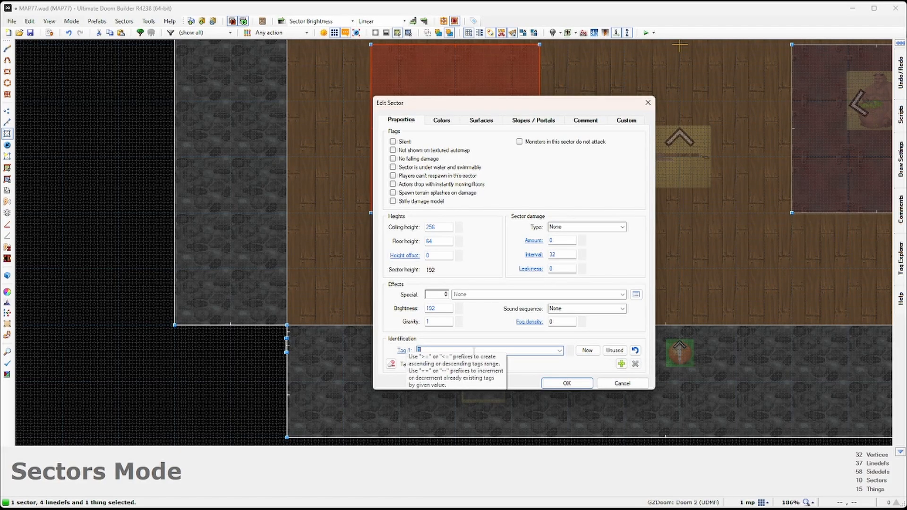
left_click(473, 350)
left_click(550, 385)
Step: Move the SpikeGun and SpikeMag pickups onto the tagged platform
middle_click_drag(533, 234, 548, 264)
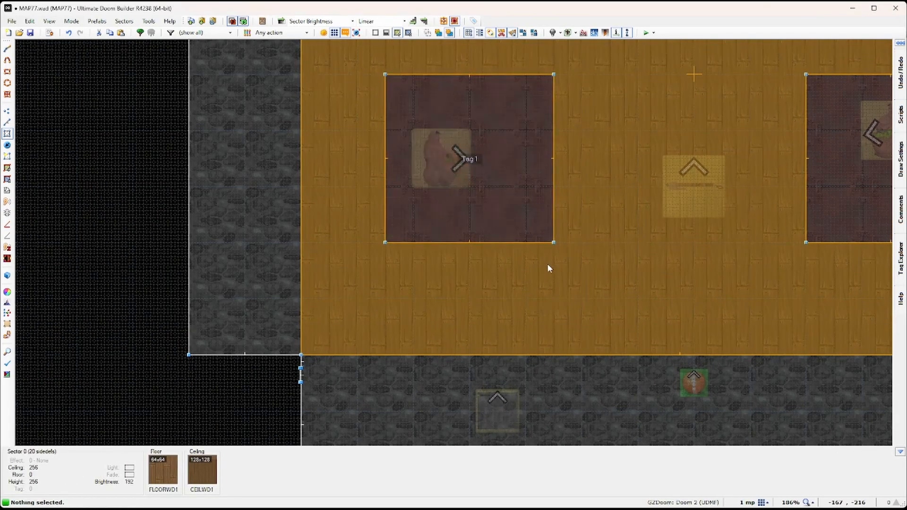
scroll(517, 333, "down", 3)
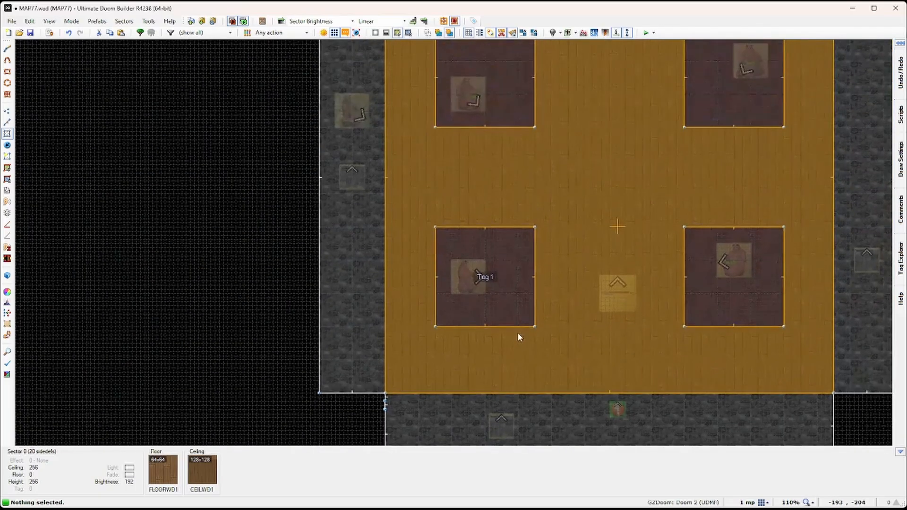
left_click(12, 145)
middle_click_drag(540, 154, 543, 246)
left_click_drag(664, 162, 558, 89)
middle_click_drag(568, 138, 570, 92)
left_click_drag(571, 64, 468, 296)
right_click_drag(464, 293, 465, 293)
middle_click_drag(534, 238, 547, 170)
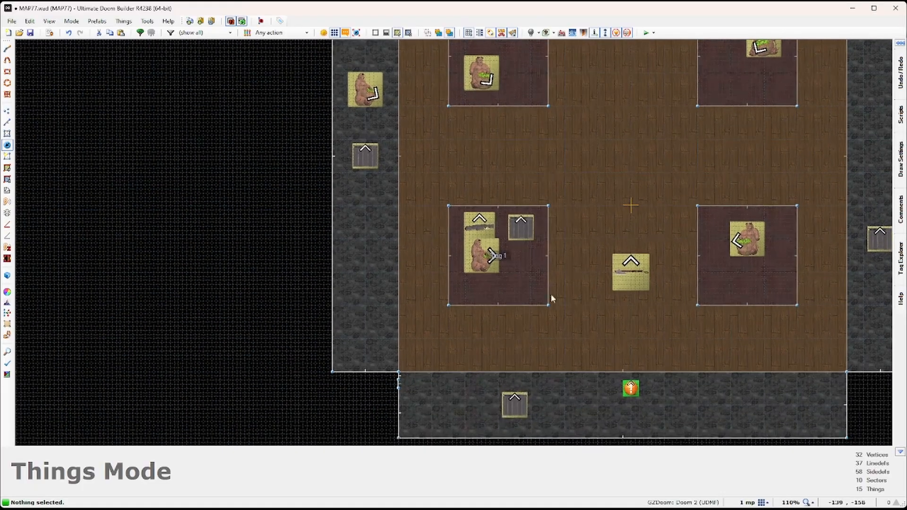
middle_click_drag(551, 299, 560, 216)
Step: Give the switch linedef action 20 Floor Lower by Value, sector tag 1, speed 8: Slow
left_click(8, 122)
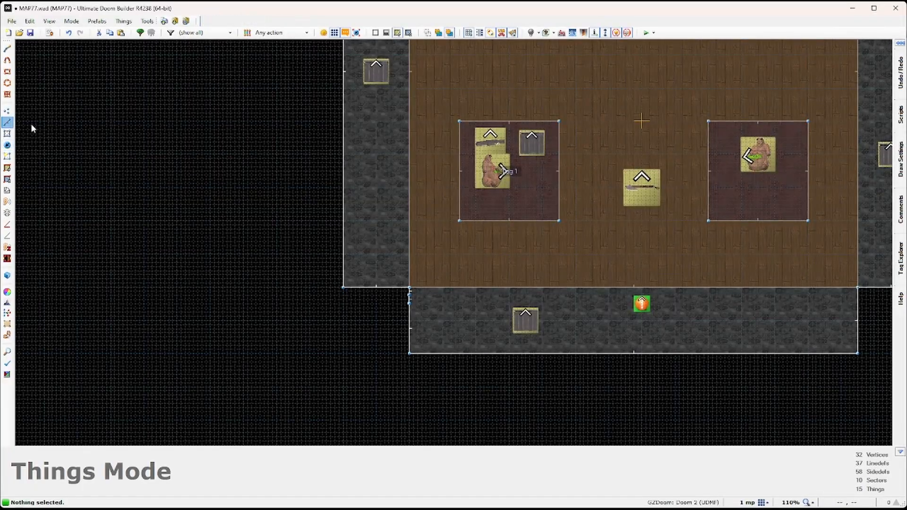
scroll(430, 314, "up", 7)
scroll(318, 245, "up", 7)
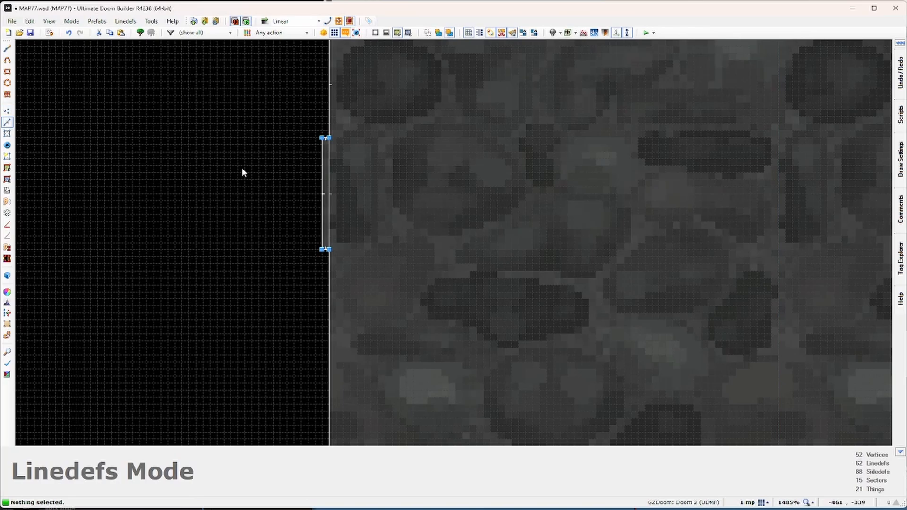
right_click(323, 188)
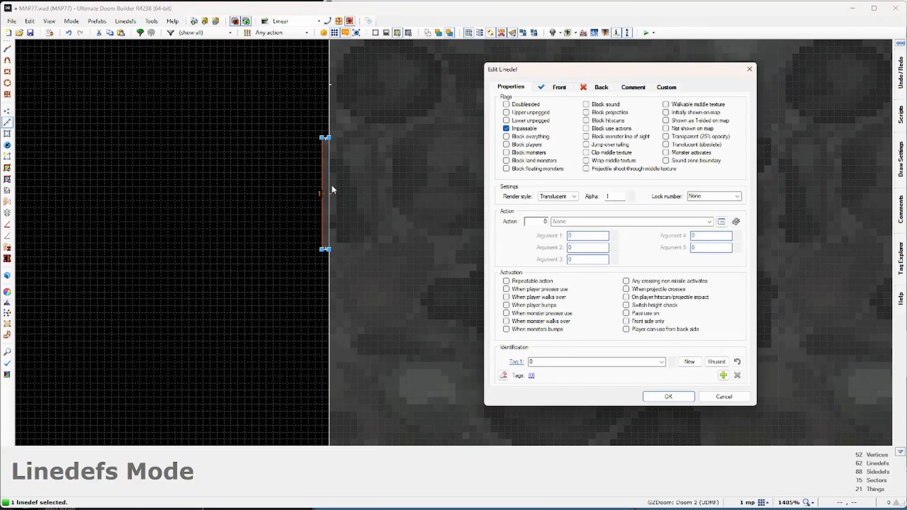
left_click(721, 222)
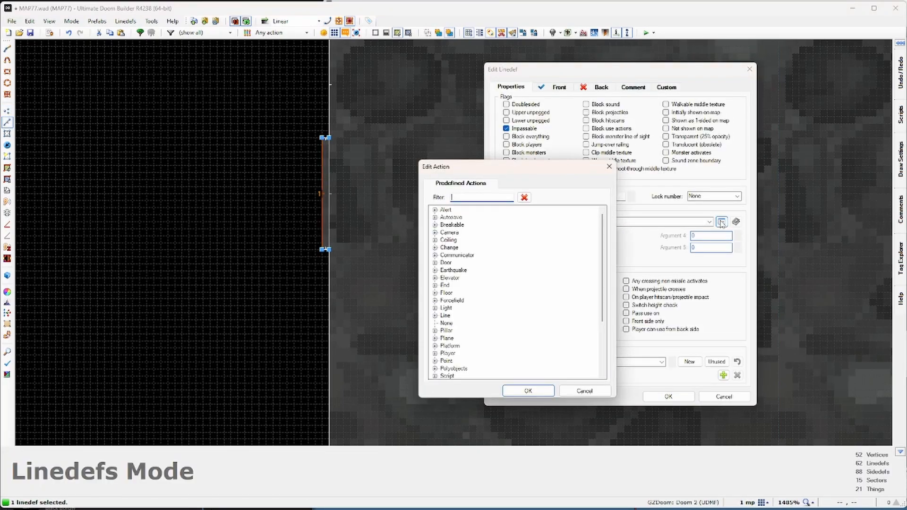
type("floor")
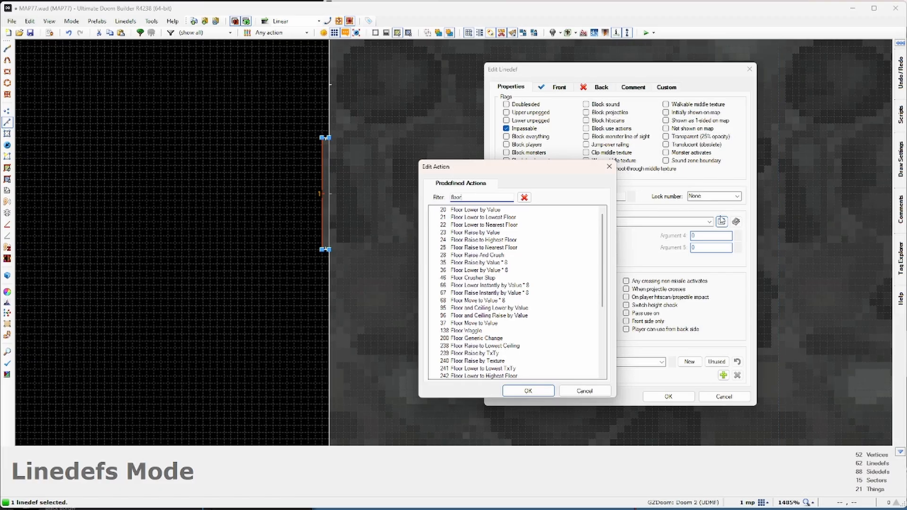
left_click(475, 210)
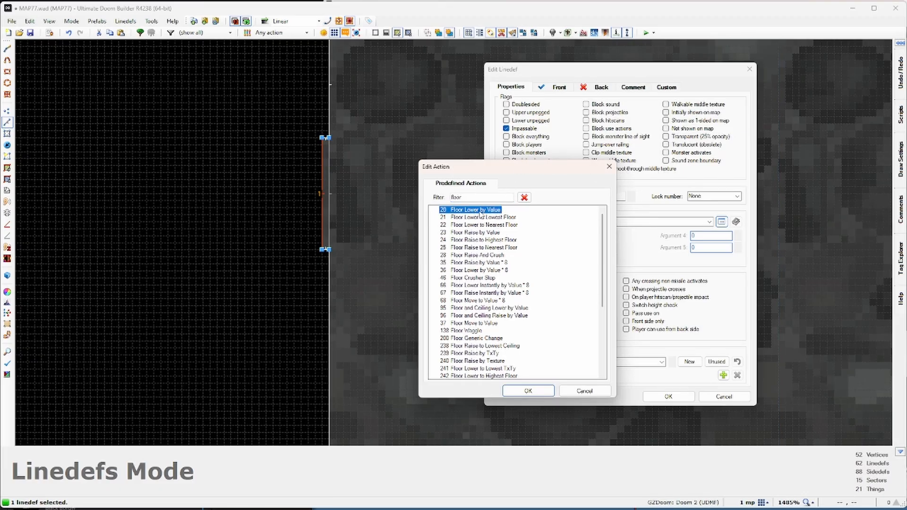
double_click(480, 212)
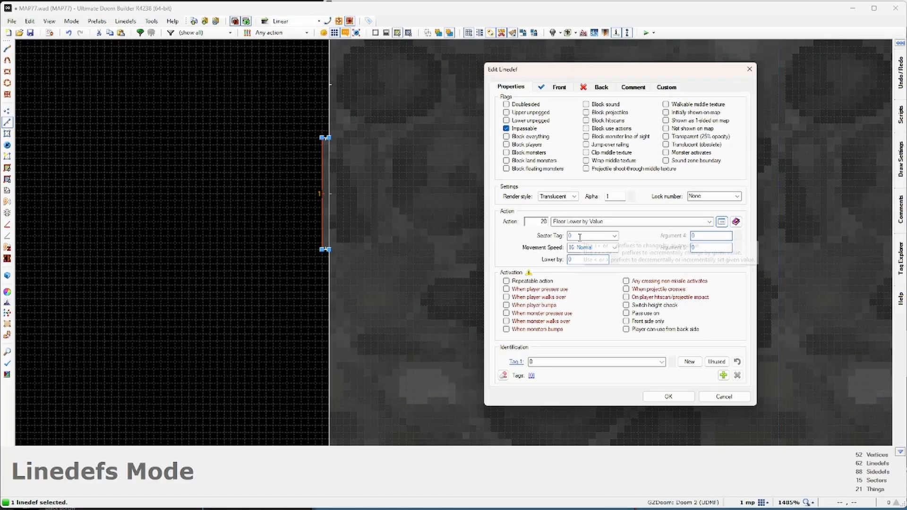
left_click(581, 236)
left_click(593, 247)
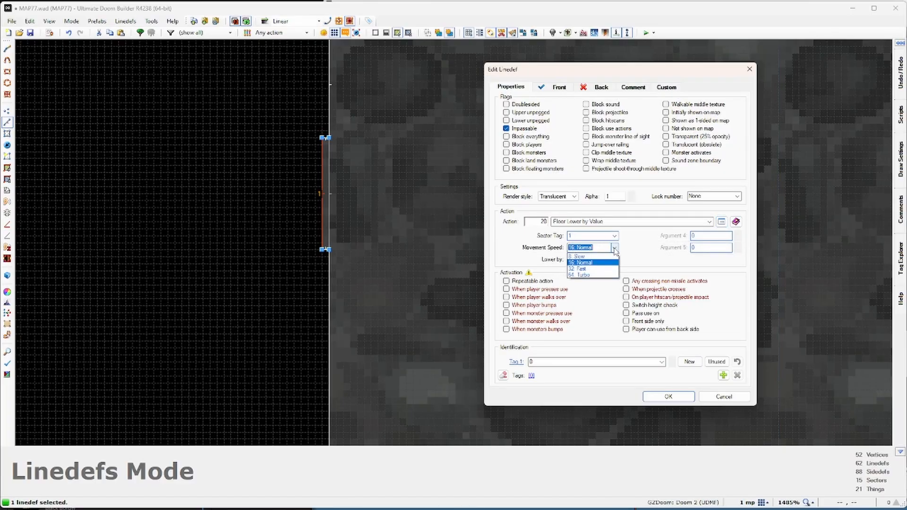
left_click(596, 257)
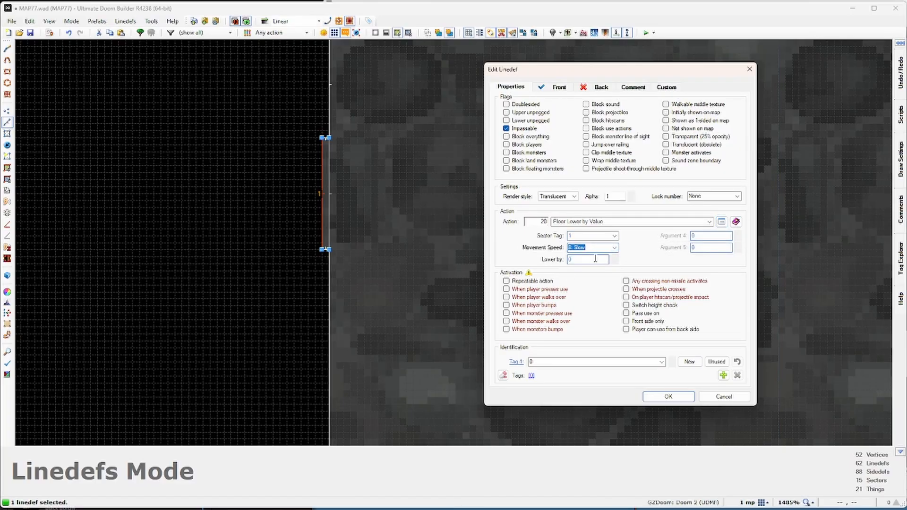
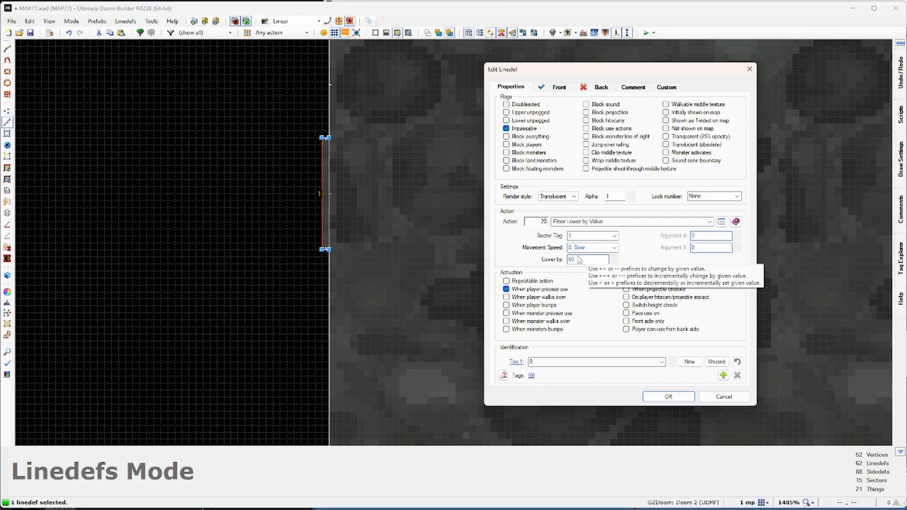
Step: Confirm the switch line's Floor Lower by Value action (tag 1, Slow) and launch a Hedon playtest
left_click(668, 396)
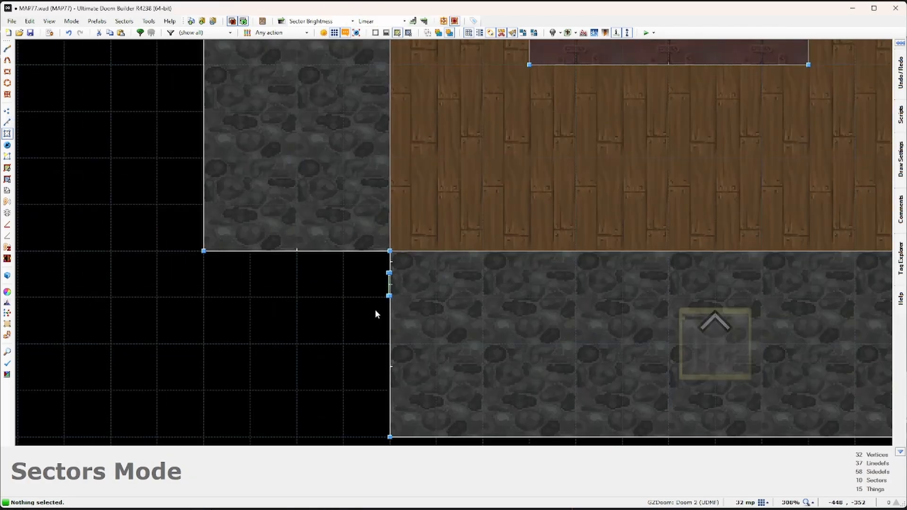
scroll(371, 307, "down", 3)
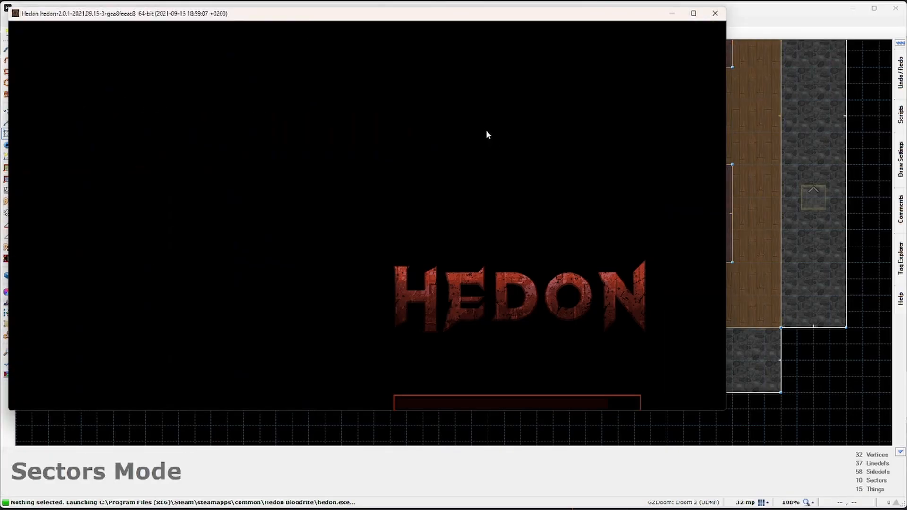
Step: Collect the Spike Mag and Spike Gun, then shoot the monster standing on the crate
key("w")
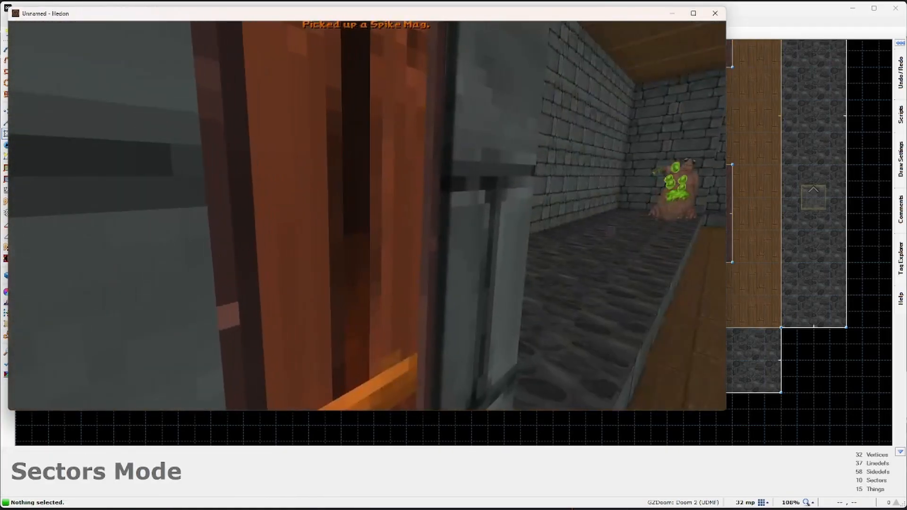
key("s")
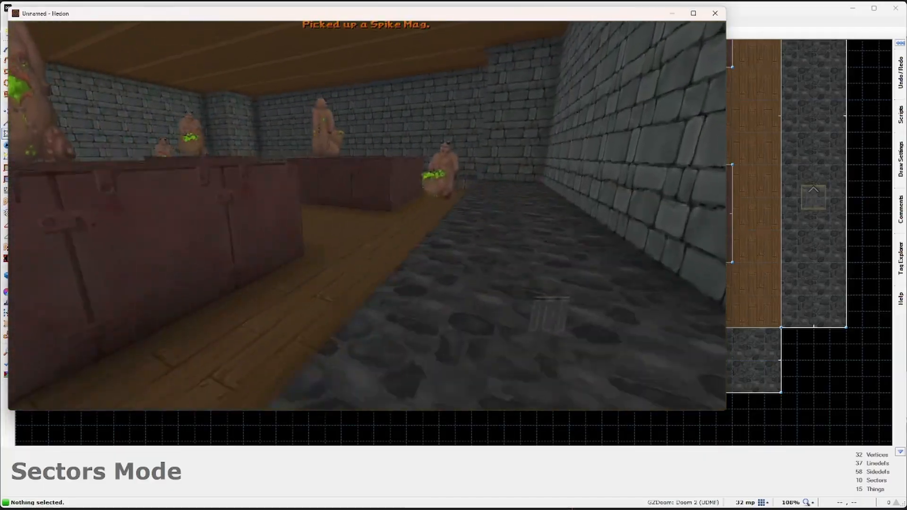
key("a")
key("w")
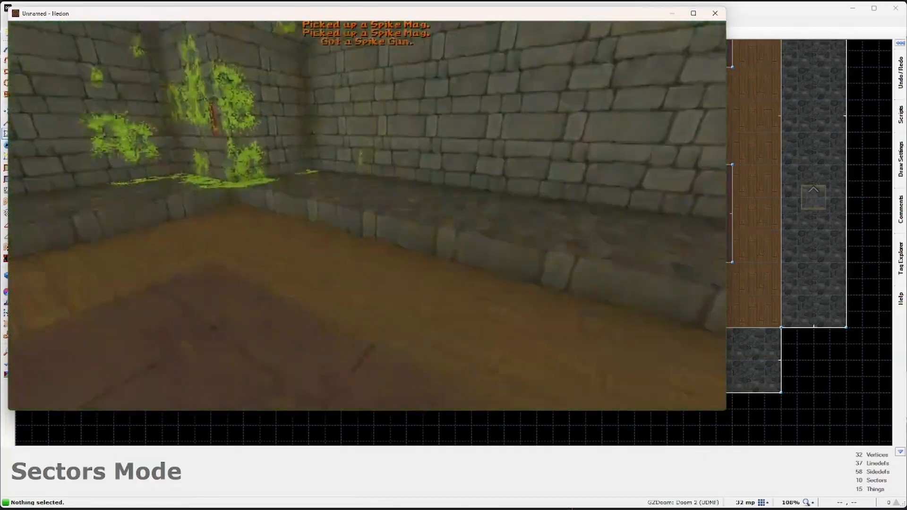
key("w")
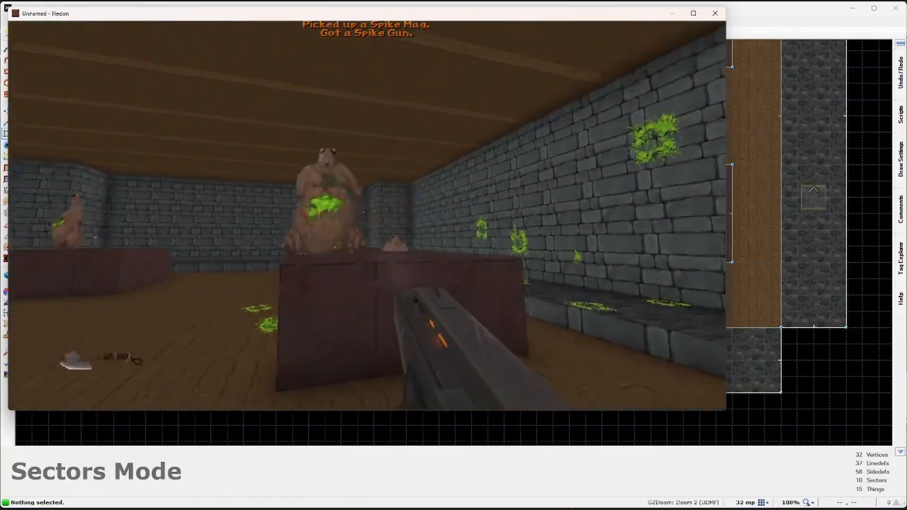
left_click(368, 215)
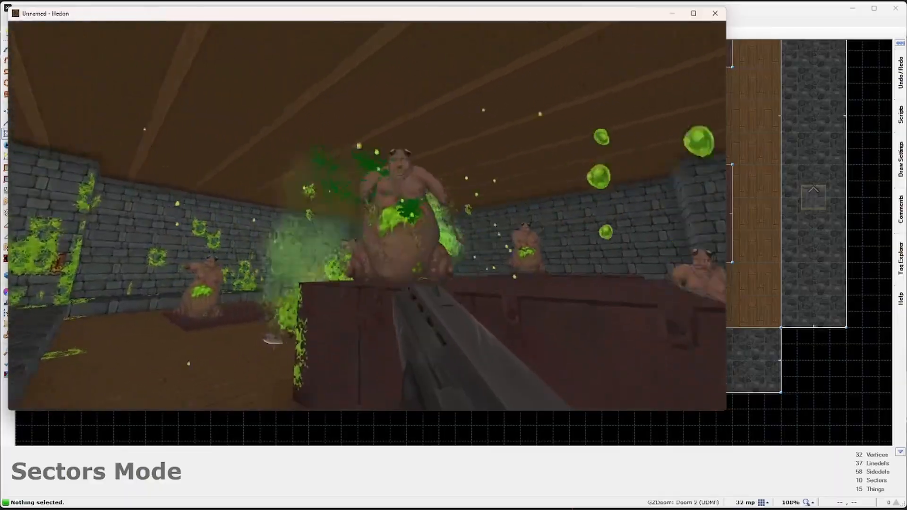
key("s")
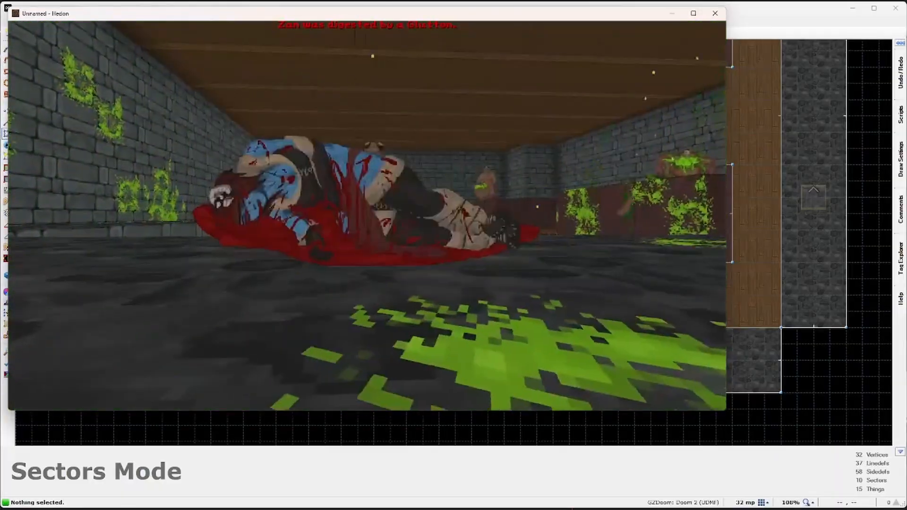
Step: Quit Hedon from its main menu and return to the editor
key("Escape")
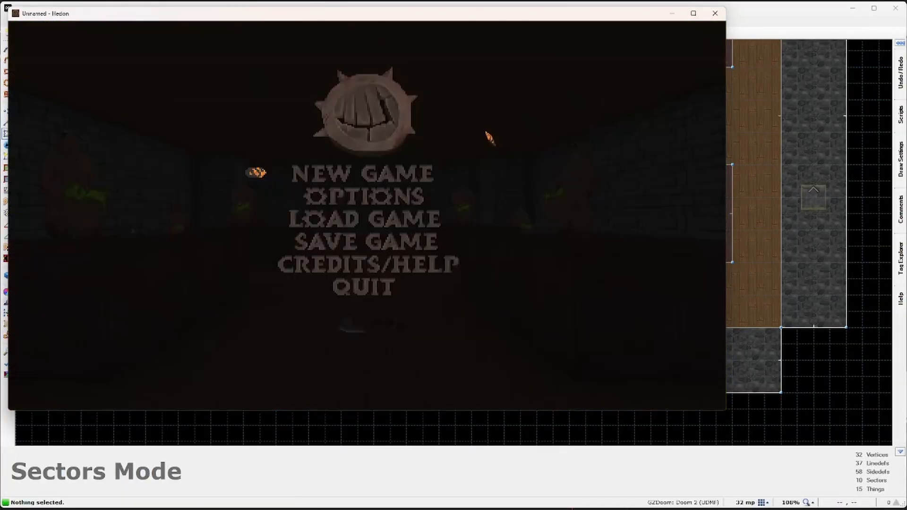
left_click(399, 286)
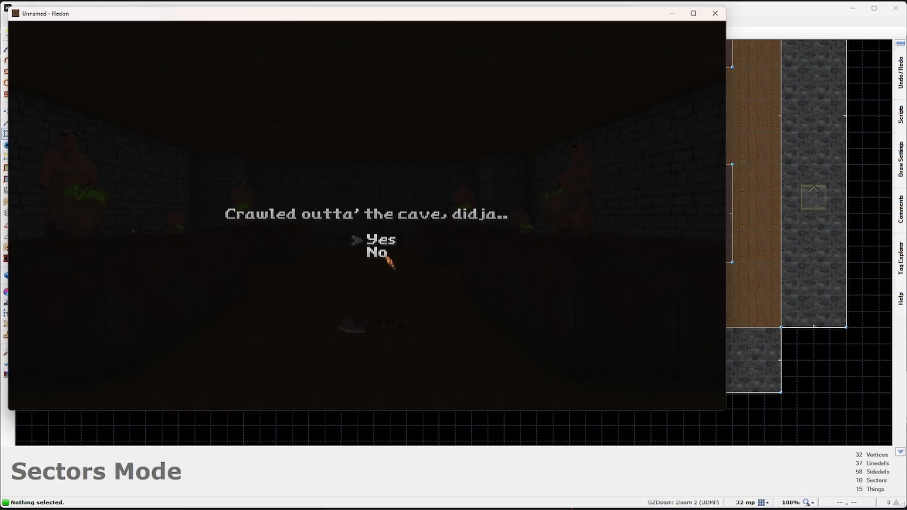
key("Return")
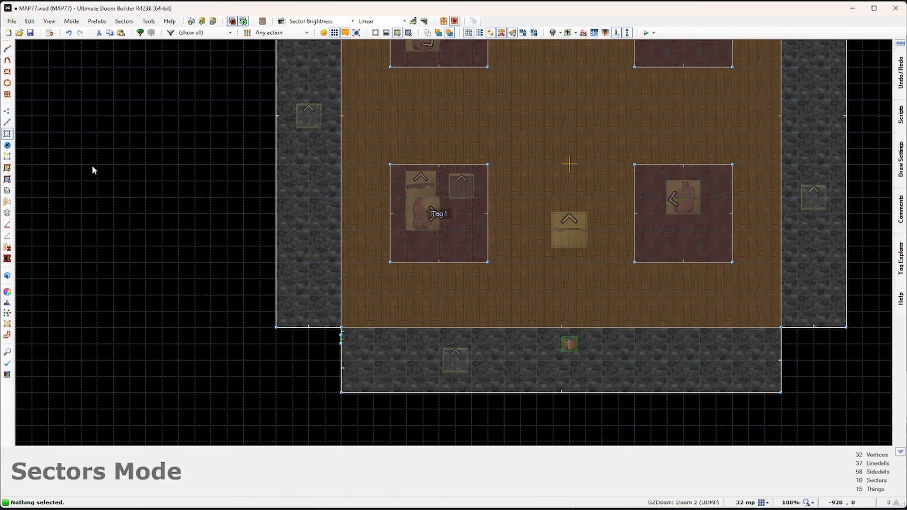
Step: Tag the right, top-left and top-right square platforms 2, 3 and 4
left_click(688, 236)
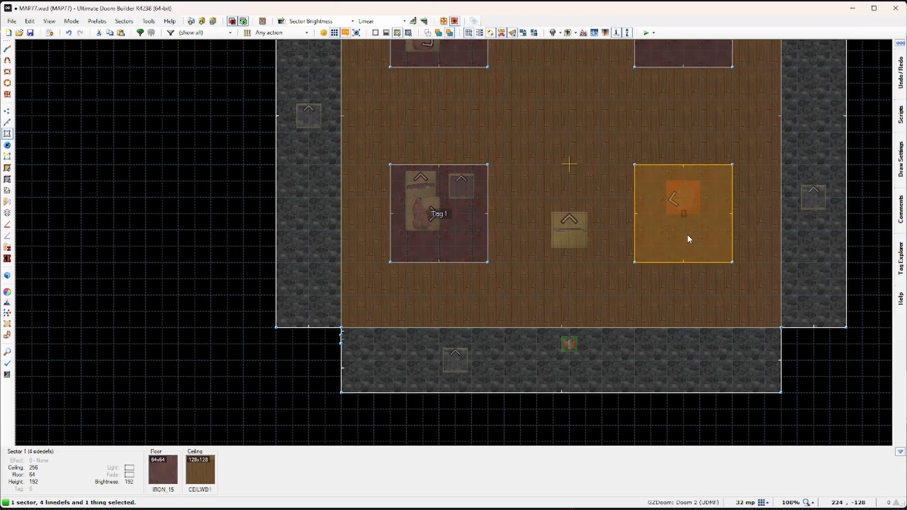
right_click(727, 288)
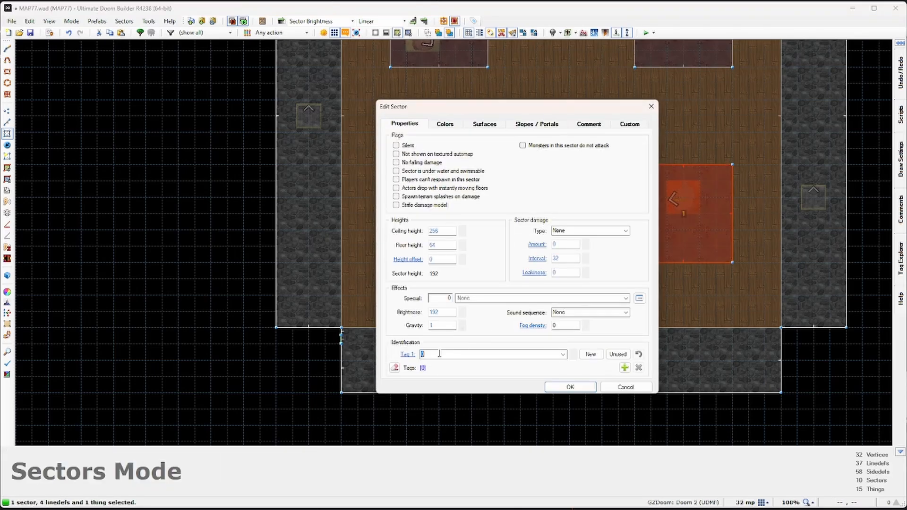
left_click(562, 387)
left_click(449, 163)
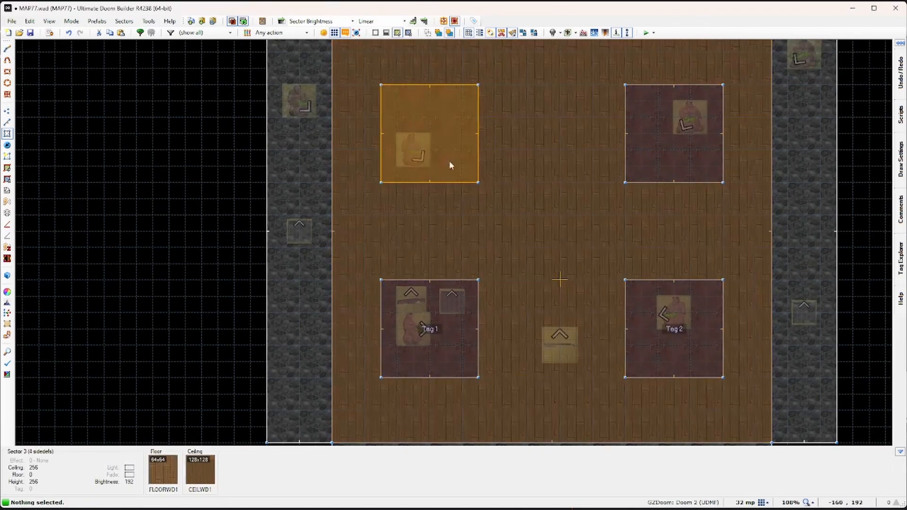
right_click(444, 157)
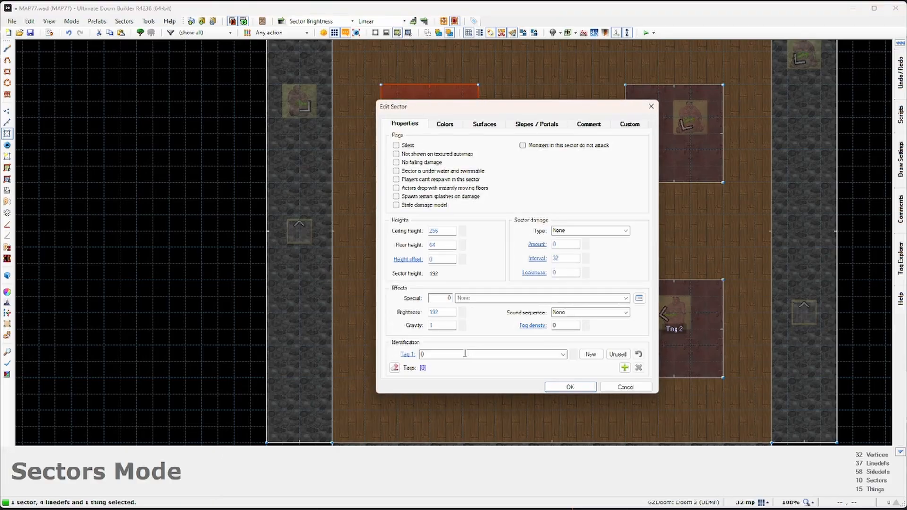
left_click(567, 388)
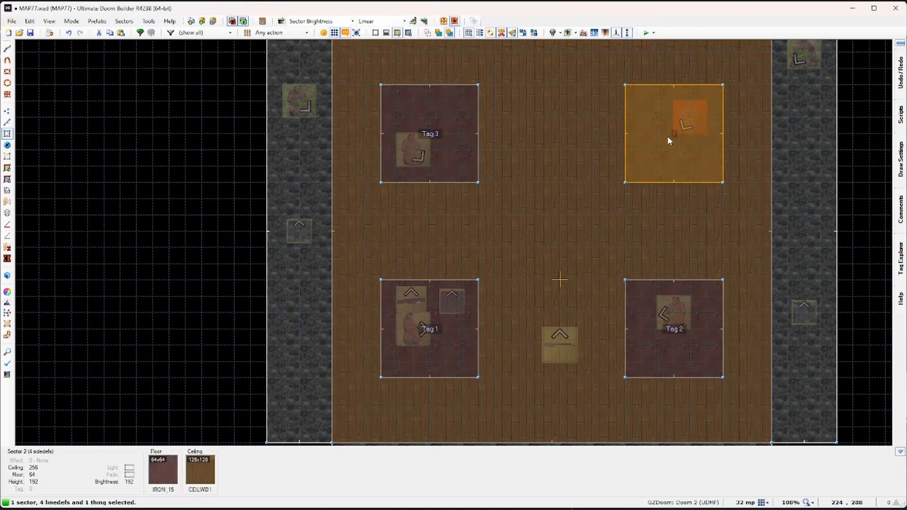
right_click(665, 148)
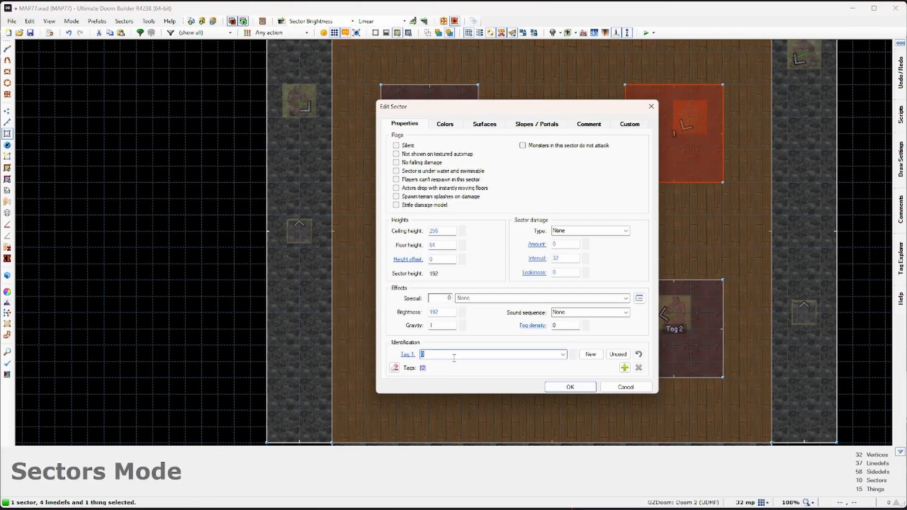
left_click(572, 388)
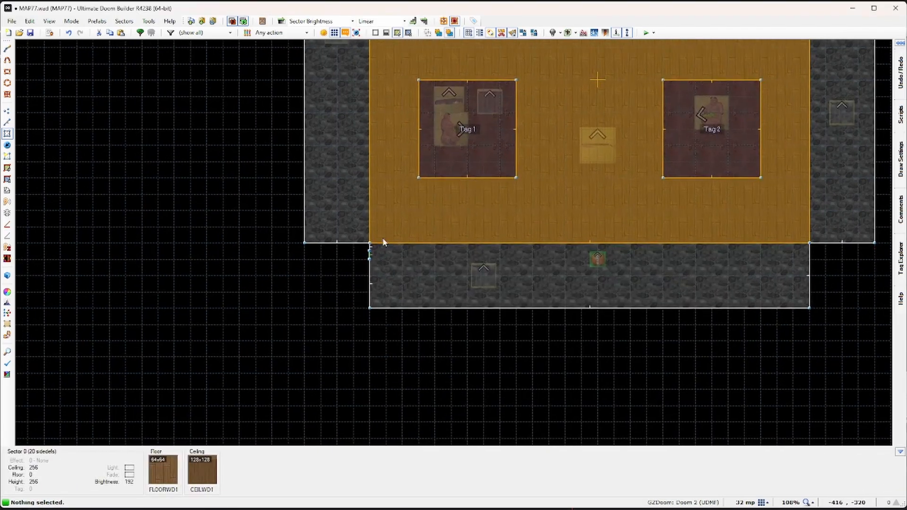
scroll(382, 242, "up", 10)
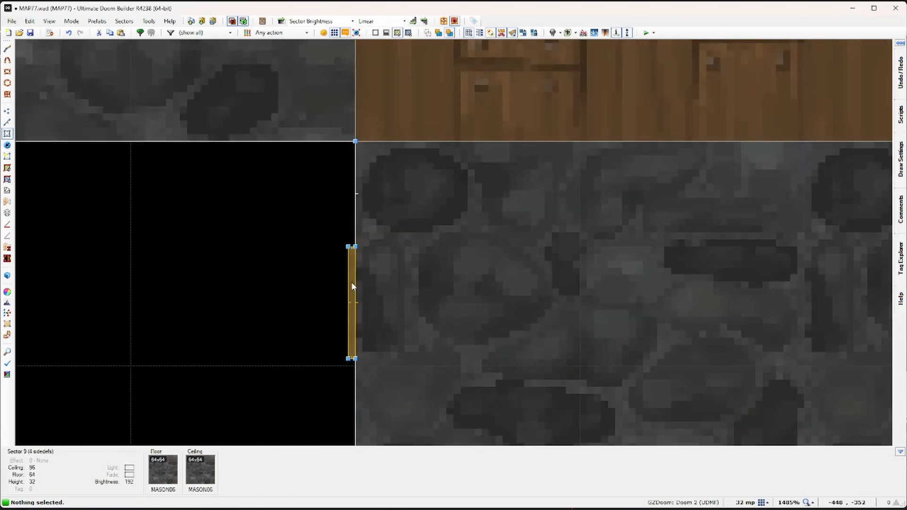
Step: Copy the switch sector, switch to the 1-unit grid, and paste a copy onto the left wall line
key("ctrl+c")
scroll(351, 282, "down", 1)
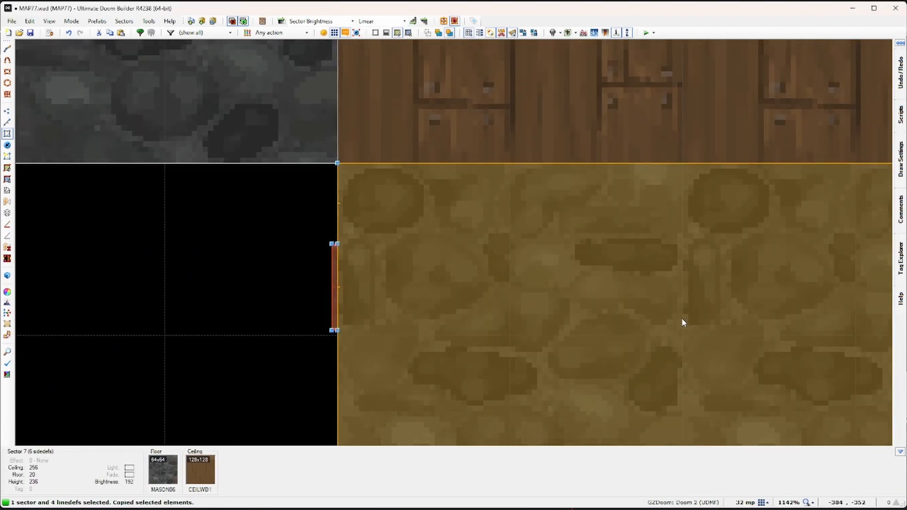
middle_click_drag(639, 308, 629, 306)
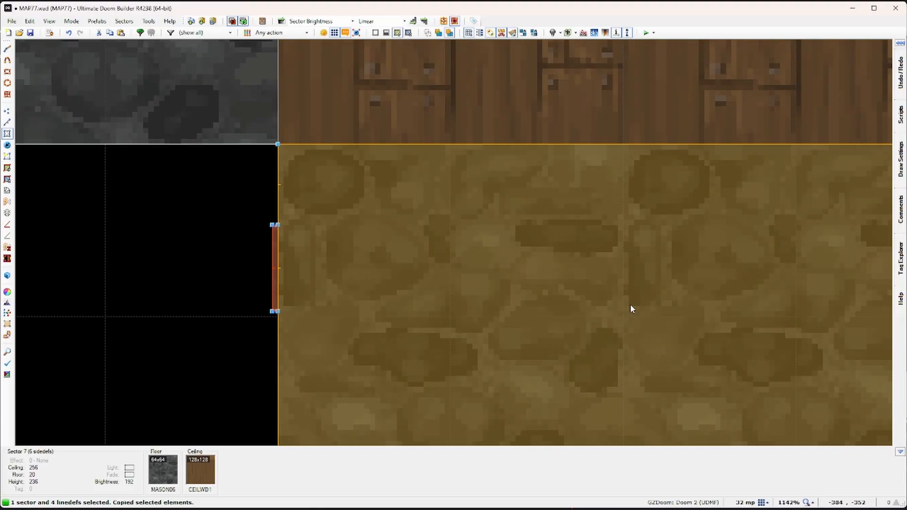
key("bracketleft")
key("bracketleft")
key("bracketleft")
key("bracketleft")
key("bracketleft")
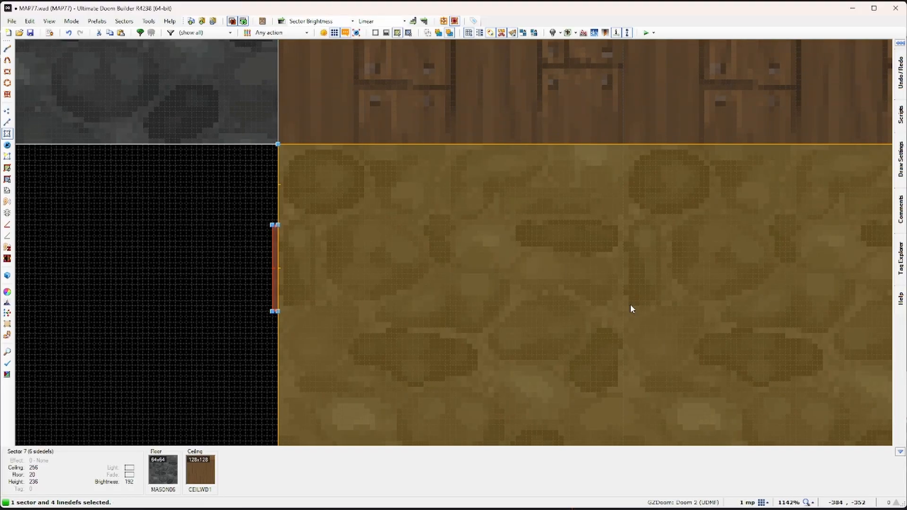
scroll(625, 299, "down", 12)
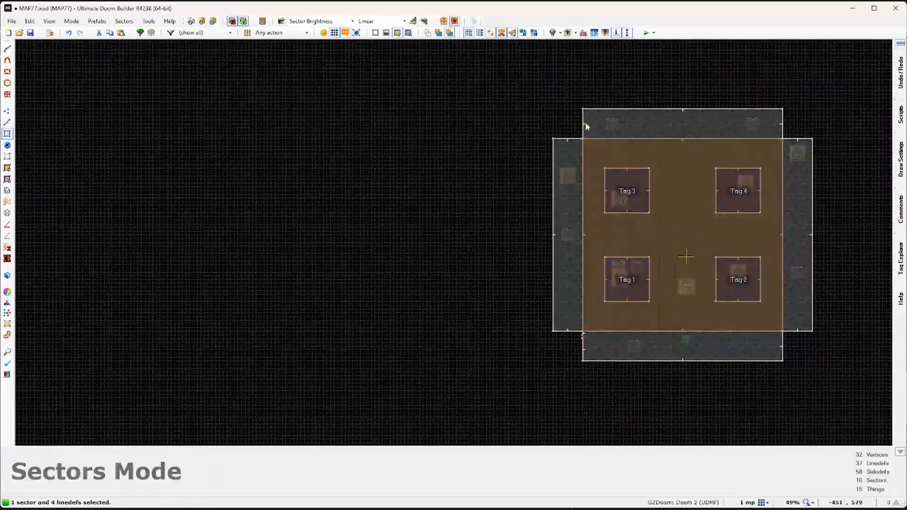
scroll(584, 124, "up", 10)
scroll(606, 276, "up", 2)
key("ctrl+v")
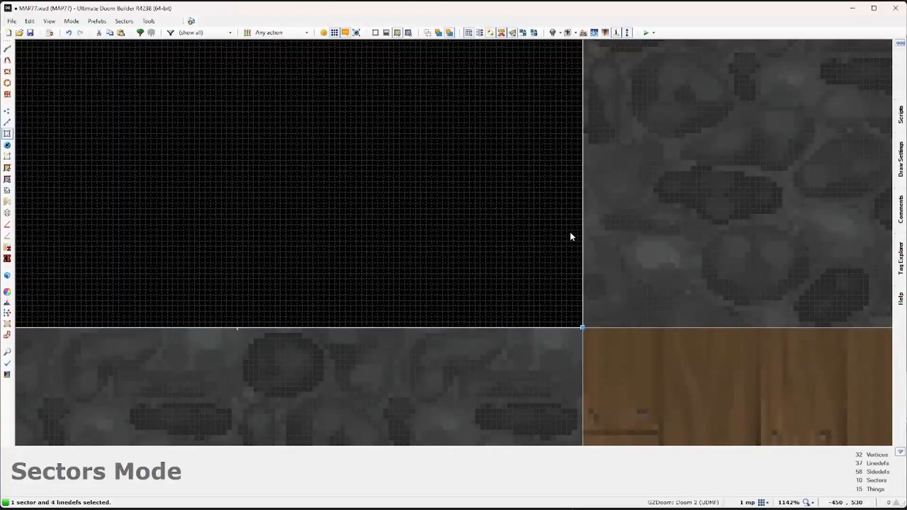
scroll(569, 231, "up", 3)
left_click_drag(572, 245, 596, 202)
scroll(595, 204, "down", 3)
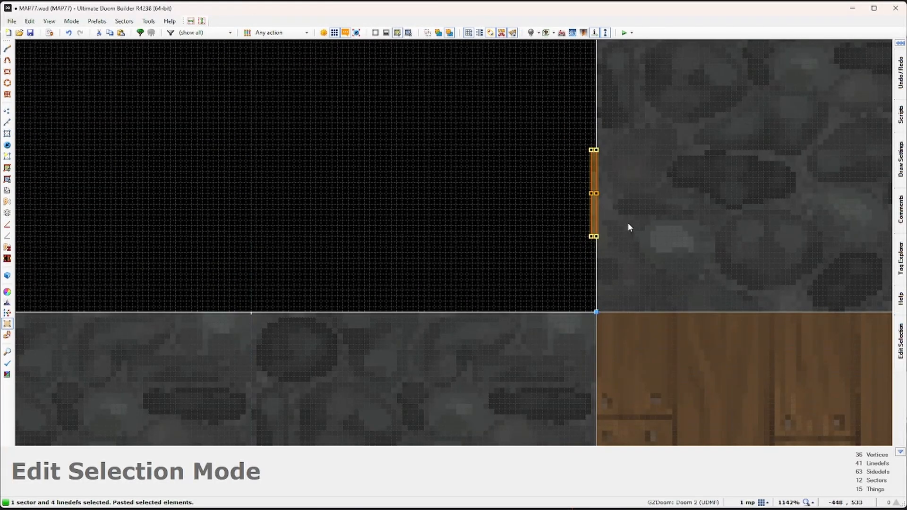
key("Return")
Step: Paste another switch copy, rotate it upright, and set it flush against the wall
scroll(635, 244, "down", 8)
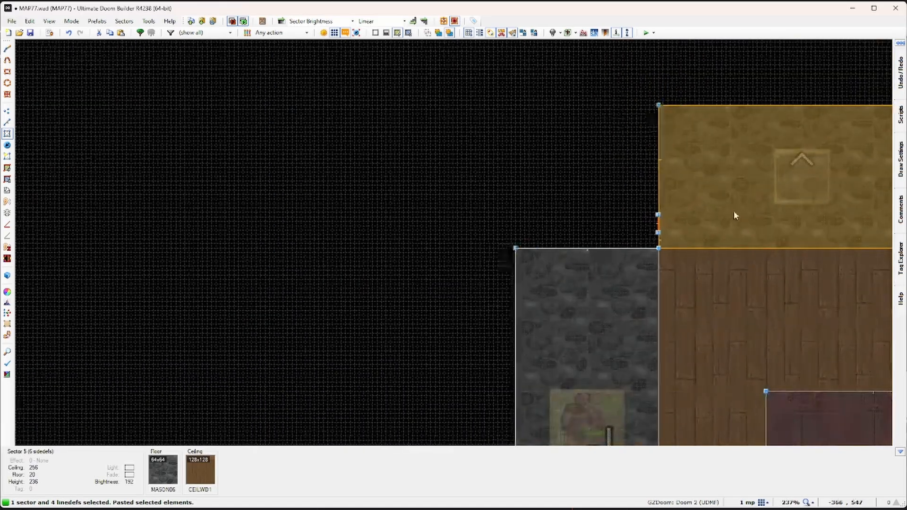
scroll(429, 221, "down", 4)
scroll(579, 208, "up", 12)
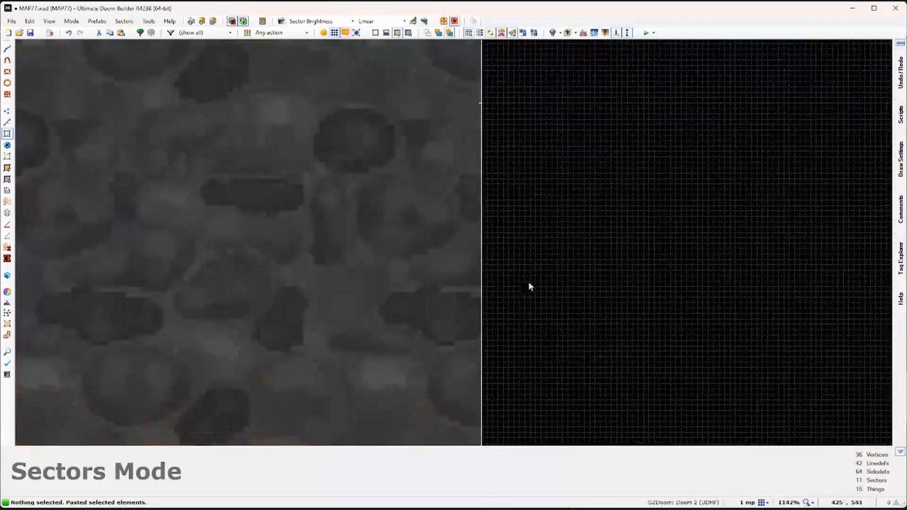
key("ctrl+v")
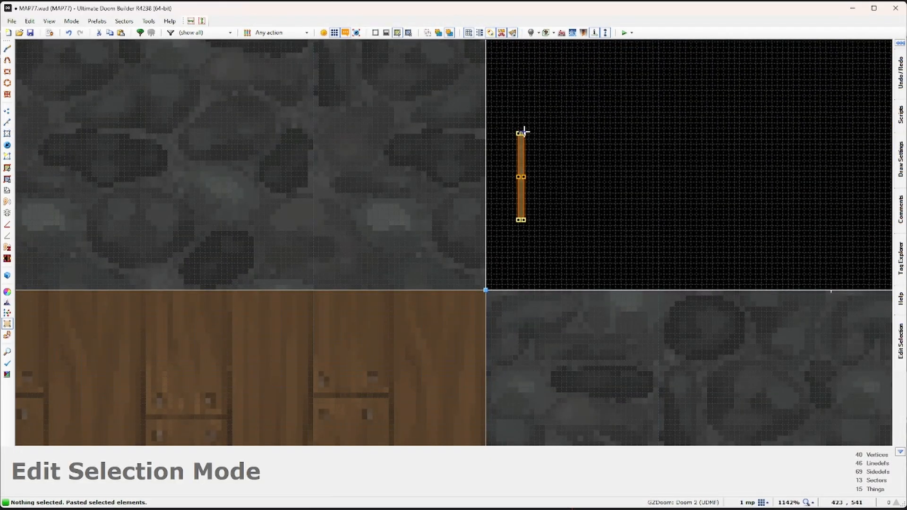
left_click_drag(522, 134, 519, 154)
scroll(517, 186, "up", 6)
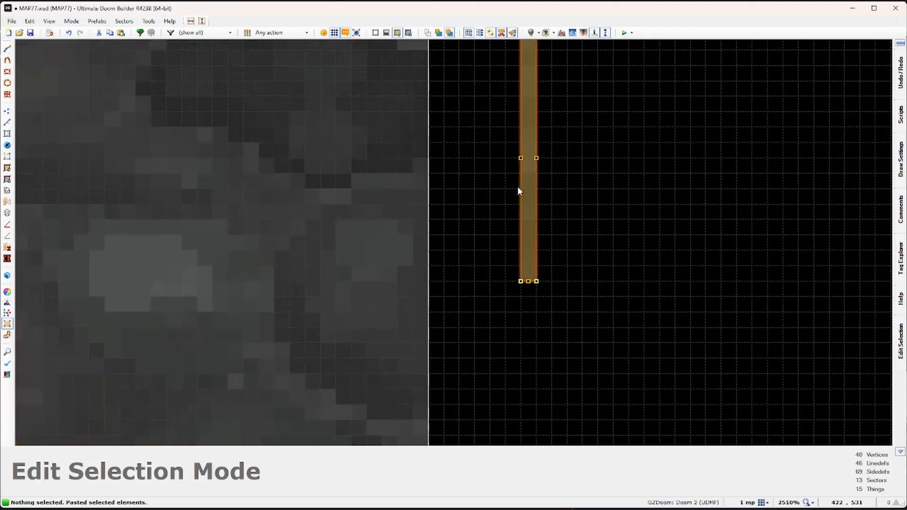
left_click_drag(537, 201, 442, 213)
scroll(446, 235, "down", 6)
scroll(448, 211, "up", 4)
scroll(471, 225, "down", 7)
key("Return")
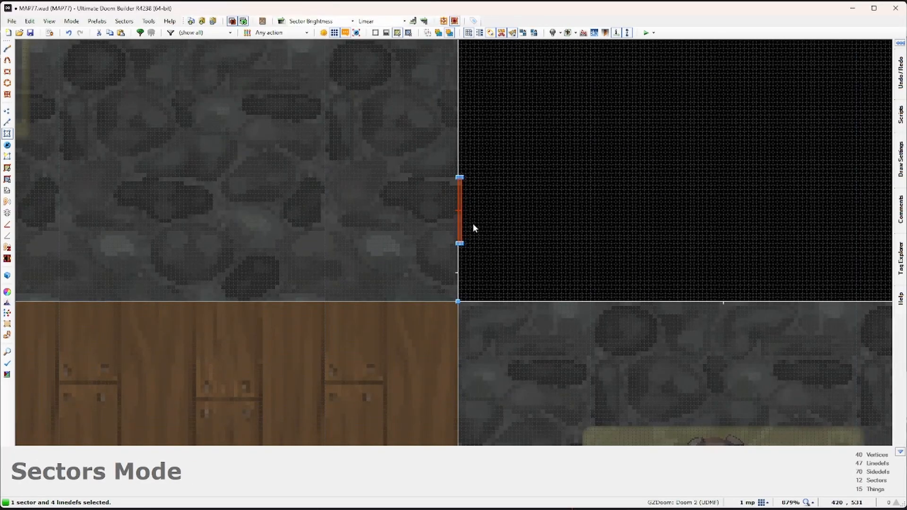
scroll(472, 223, "down", 12)
scroll(473, 223, "down", 2)
key("c")
Step: Paste a further switch copy at the next wall spot, turned vertical, and accept it
middle_click_drag(470, 400, 466, 283)
scroll(467, 279, "up", 11)
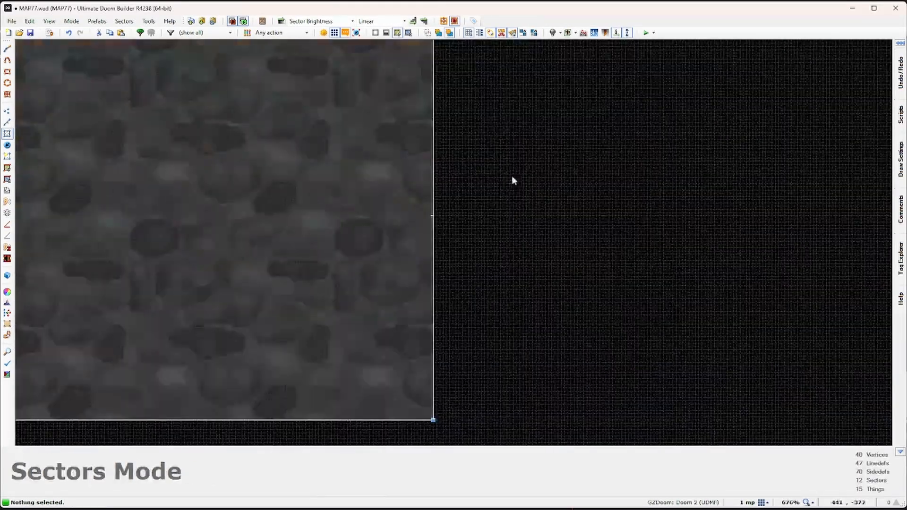
middle_click_drag(492, 121, 503, 262)
key("ctrl+v")
scroll(489, 222, "up", 4)
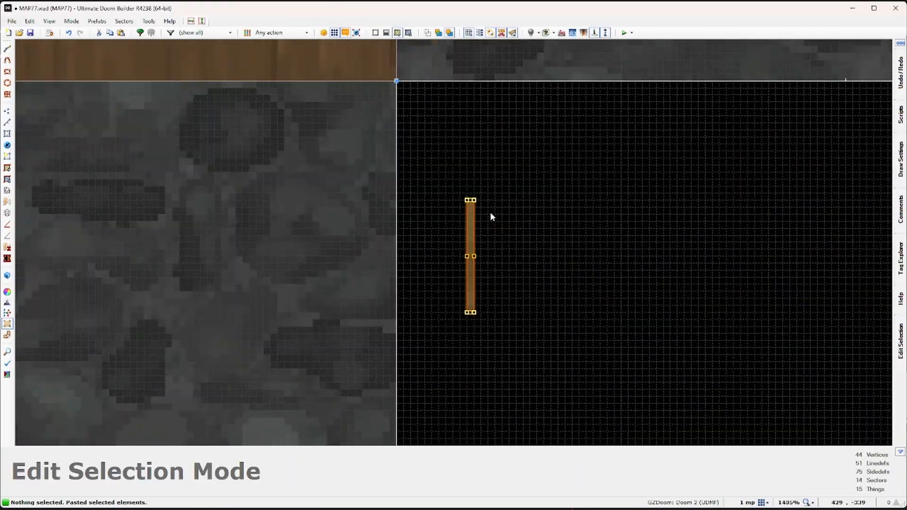
left_click_drag(467, 195, 379, 274)
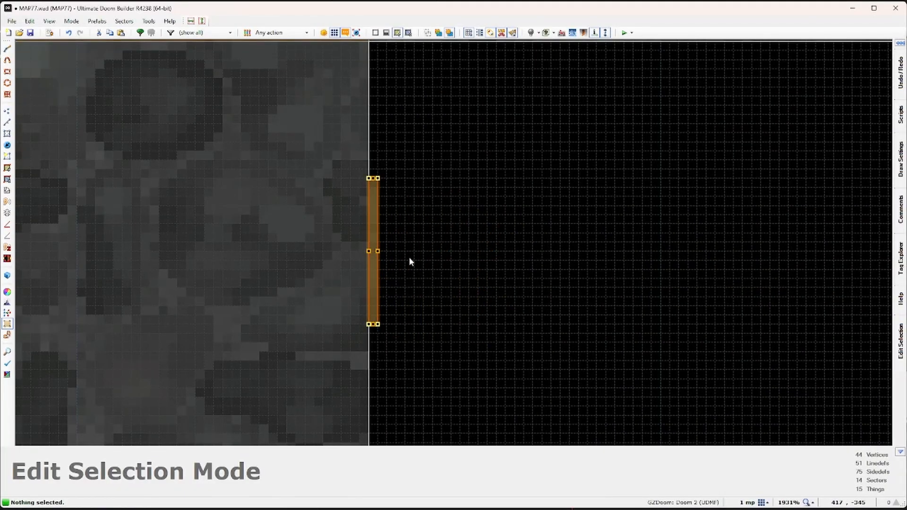
scroll(411, 255, "down", 2)
left_click(413, 254)
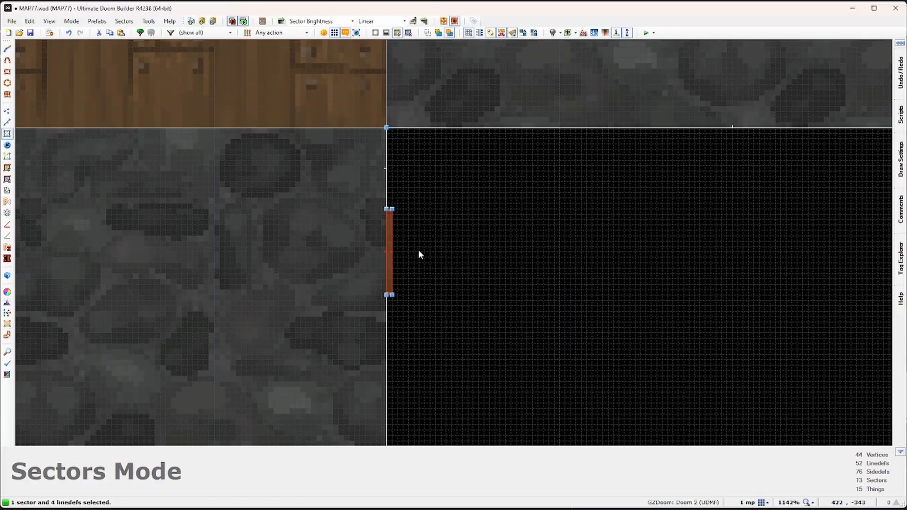
Step: In Linedefs mode, confirm the first new switch line's Floor Lower by Value settings
key("c")
left_click(8, 122)
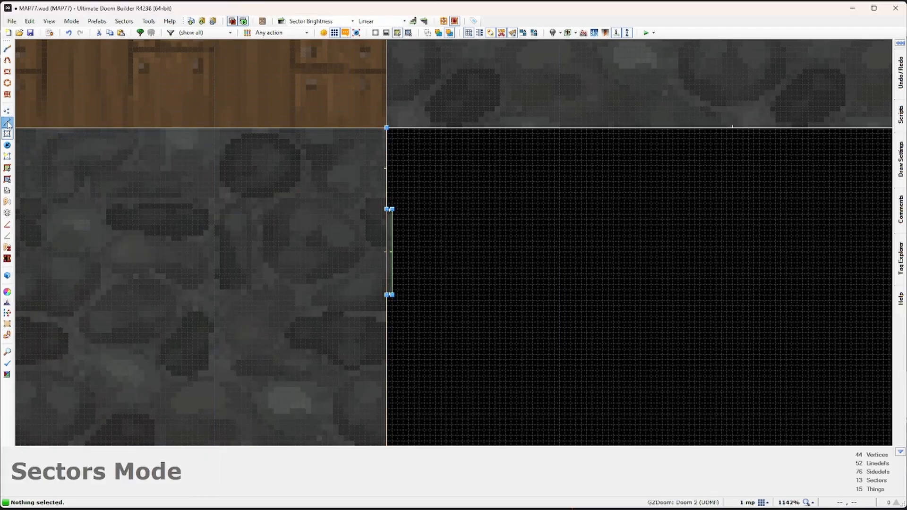
left_click(399, 258)
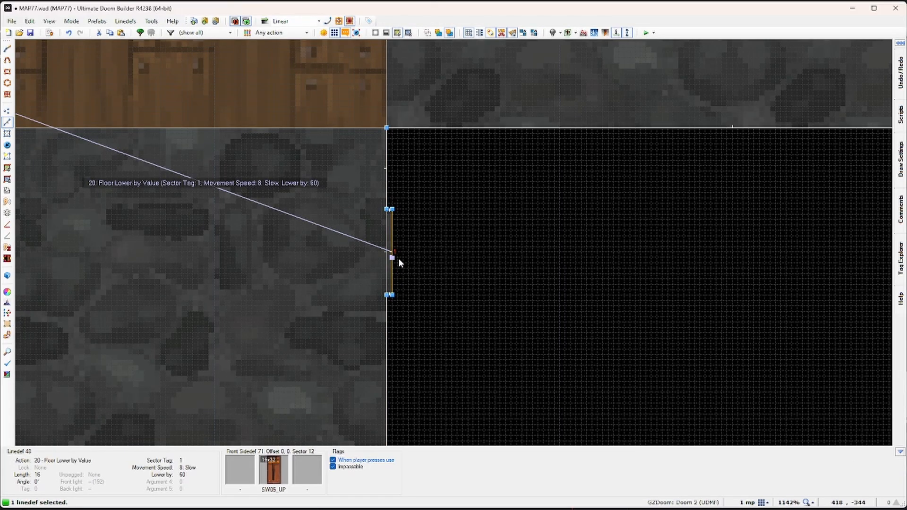
right_click(398, 258)
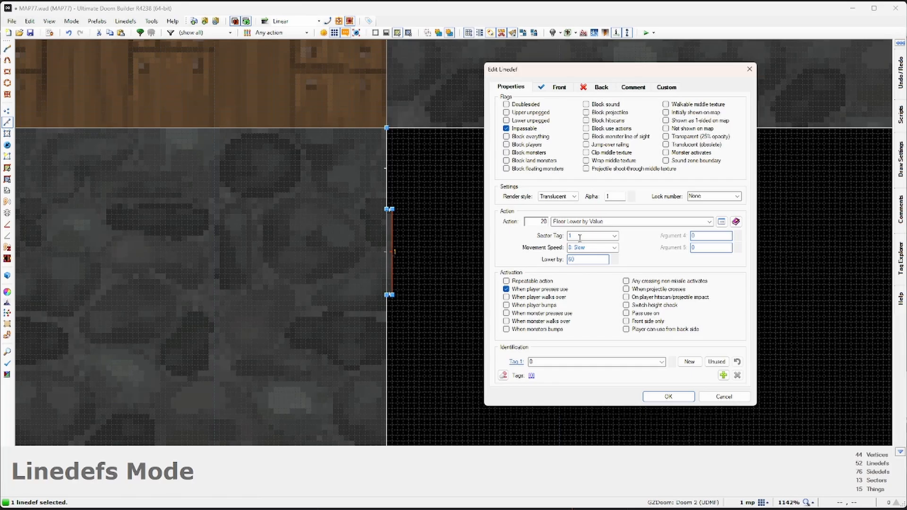
left_click(668, 396)
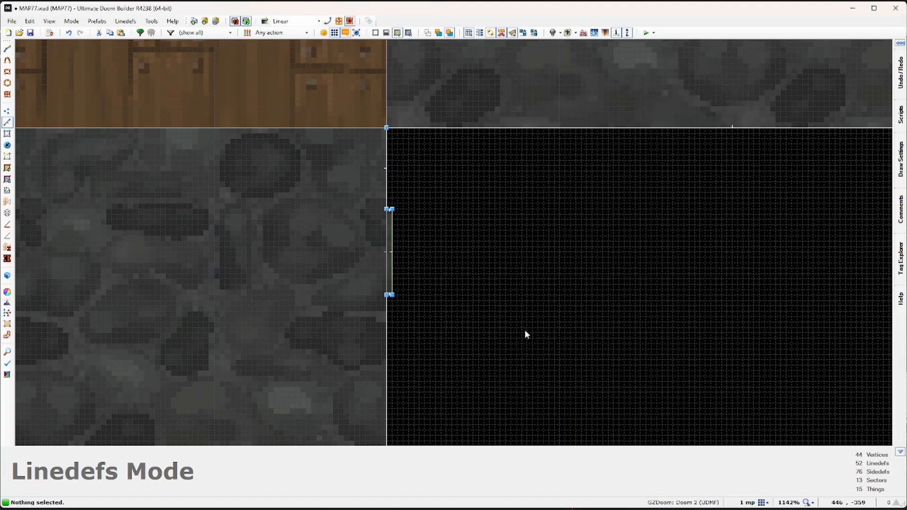
scroll(473, 293, "down", 10)
scroll(452, 291, "up", 10)
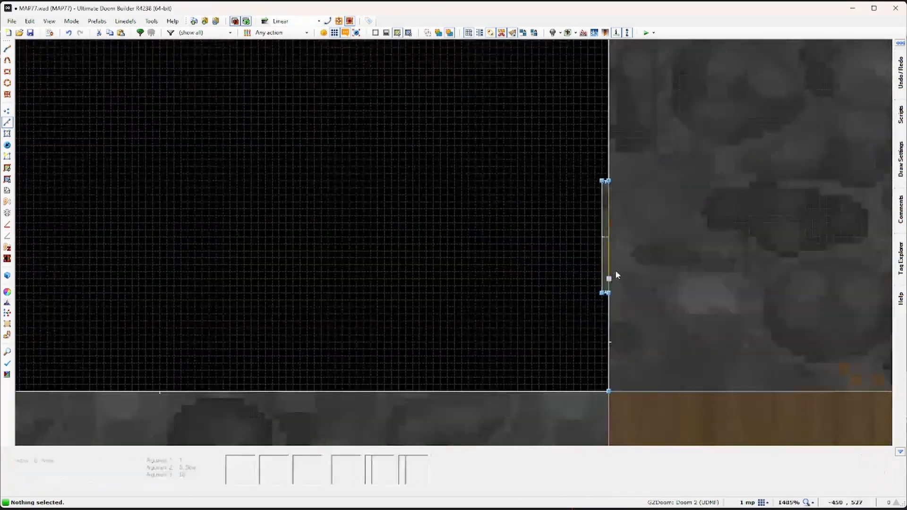
Step: Set the other switch lines' lowering sector tags, the last one targeting tag 4
left_click(606, 259)
right_click(606, 259)
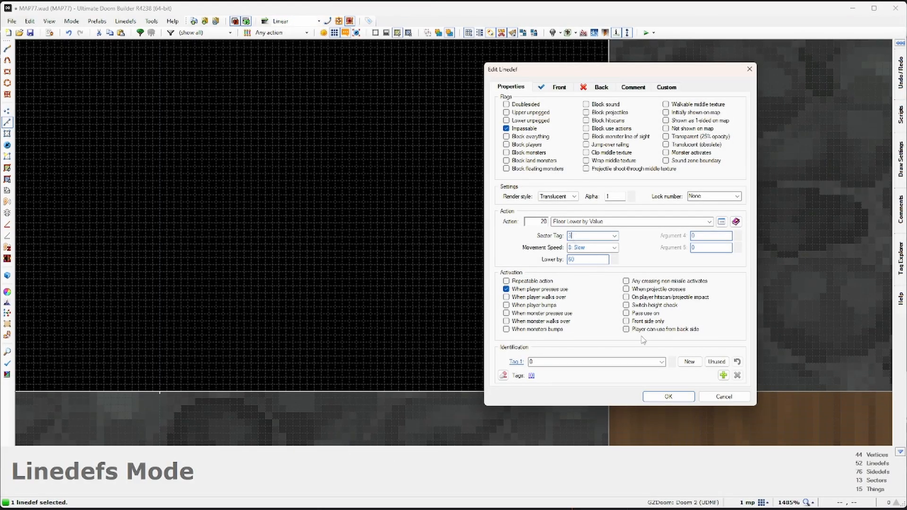
left_click(668, 396)
scroll(475, 262, "down", 8)
key("Right")
key("Right")
key("Right")
key("Right")
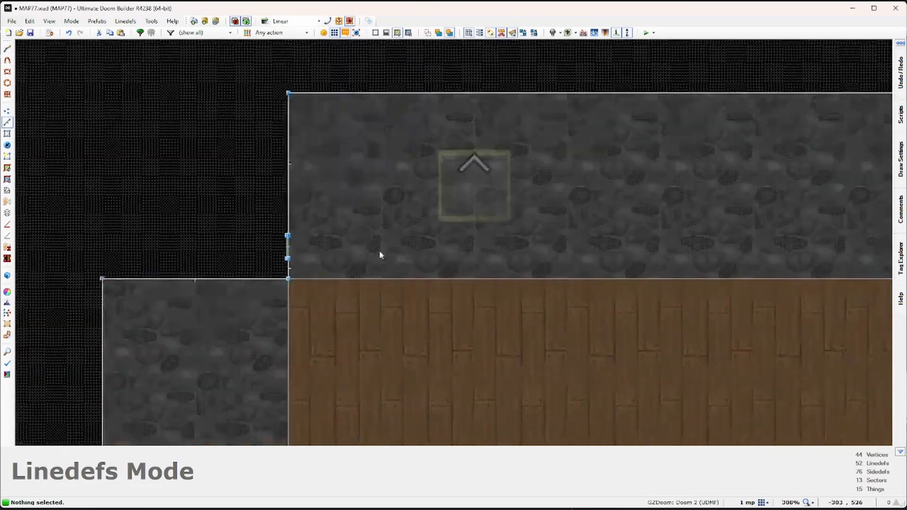
middle_click_drag(552, 208, 142, 205)
scroll(732, 218, "up", 6)
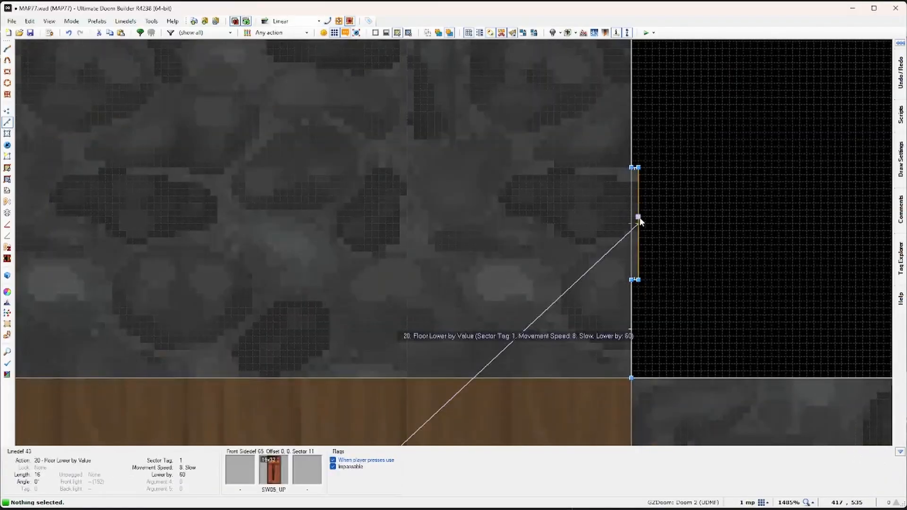
right_click(639, 220)
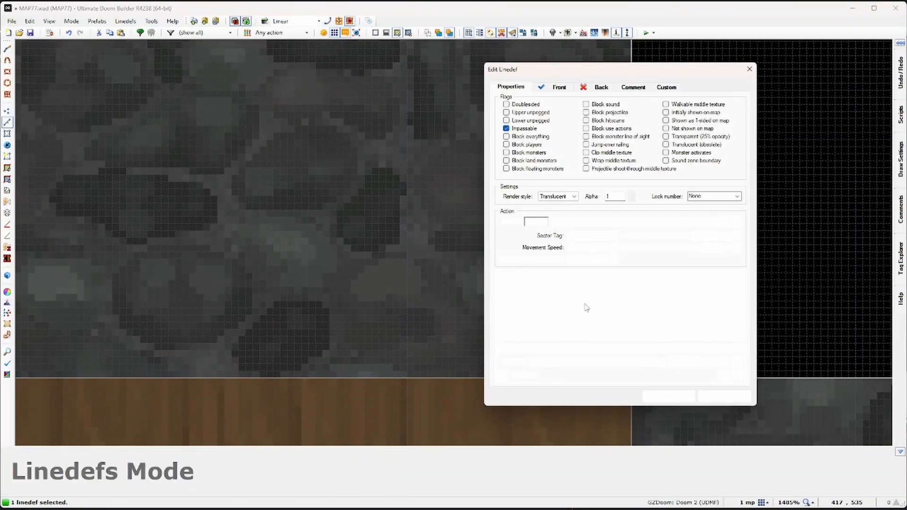
left_click(681, 397)
scroll(674, 281, "down", 15)
Step: In Sectors mode, select the four platforms tagged 1, 2, 3 and 4
middle_click_drag(629, 239, 623, 210)
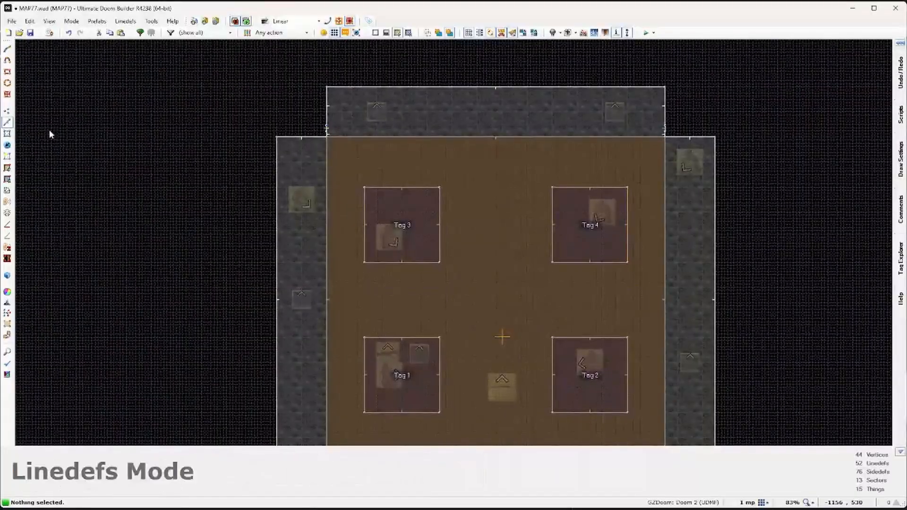
left_click(8, 136)
middle_click_drag(527, 295, 464, 248)
left_click(337, 184)
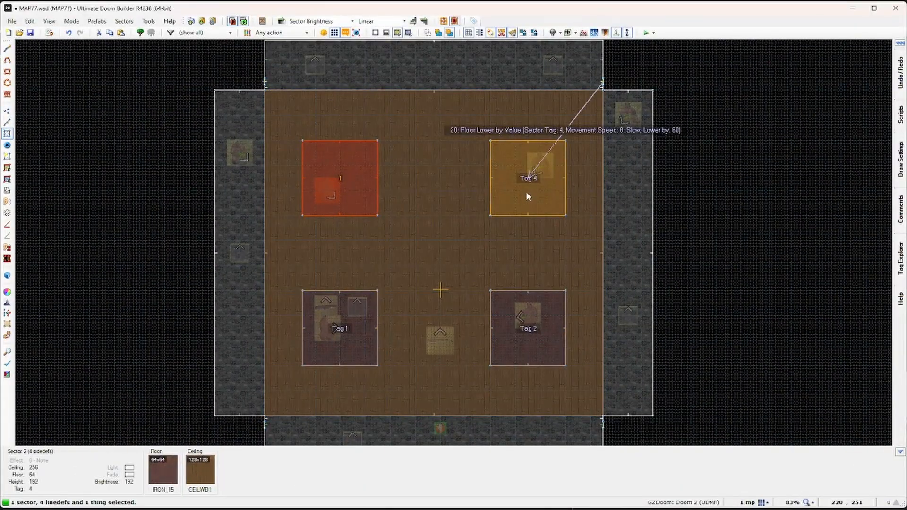
left_click(526, 191)
left_click(536, 326)
left_click(341, 328)
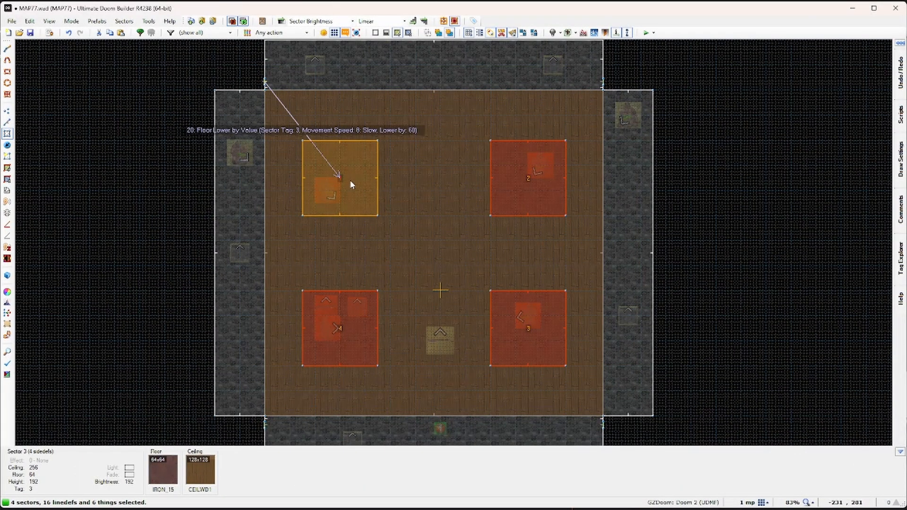
Step: Set the selected platforms' sound sequence to Elevator1
right_click(350, 180)
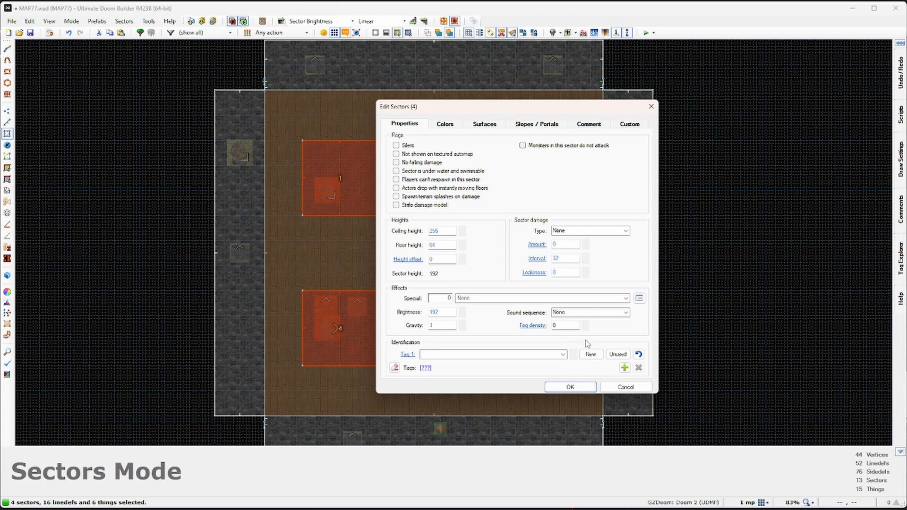
left_click(626, 313)
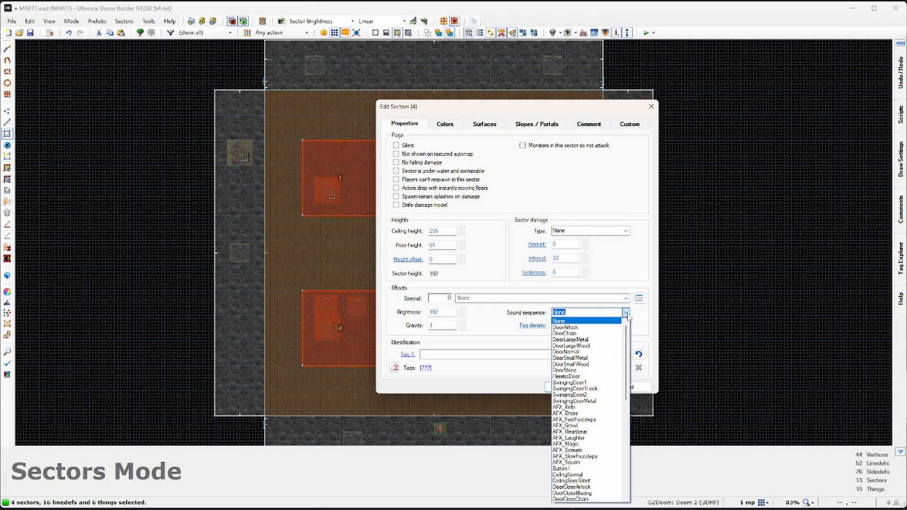
type("d")
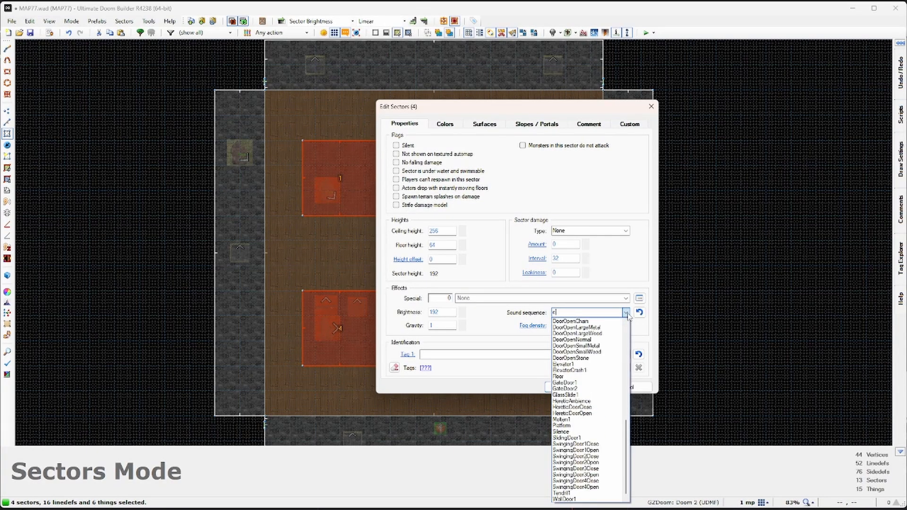
left_click(565, 365)
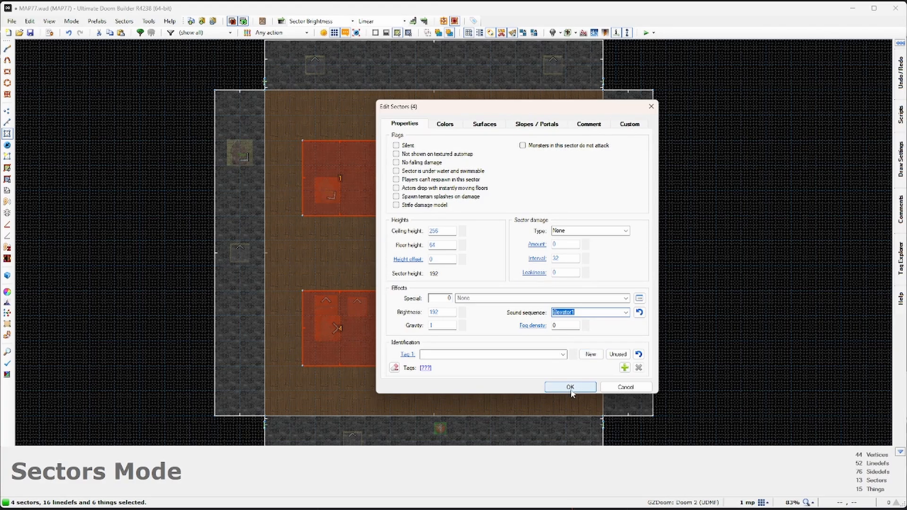
left_click(570, 387)
scroll(584, 285, "down", 2)
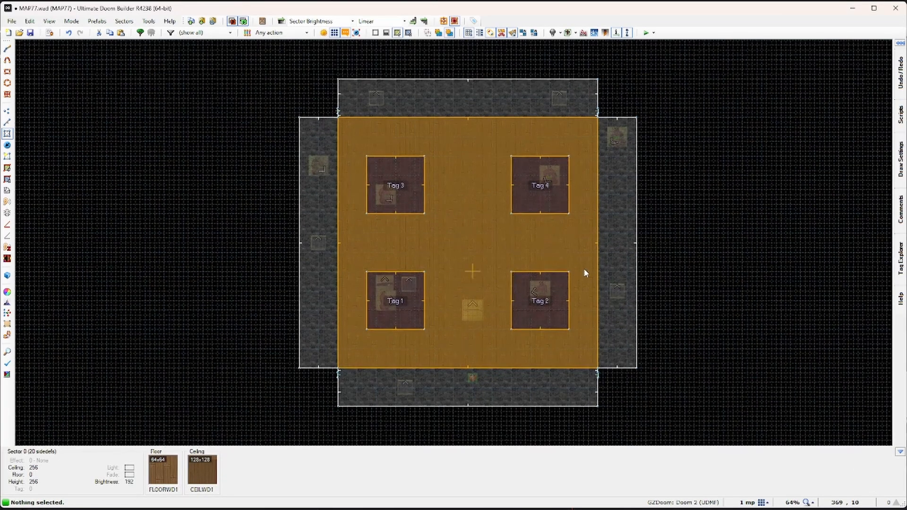
Step: In Visual Mode, copy the MASON1_B stone wall texture
key("w")
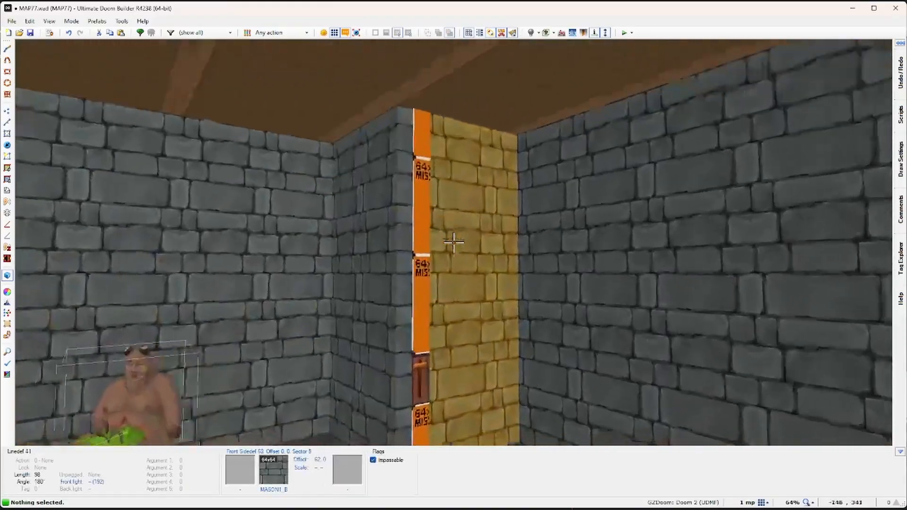
key("ctrl+c")
key("w")
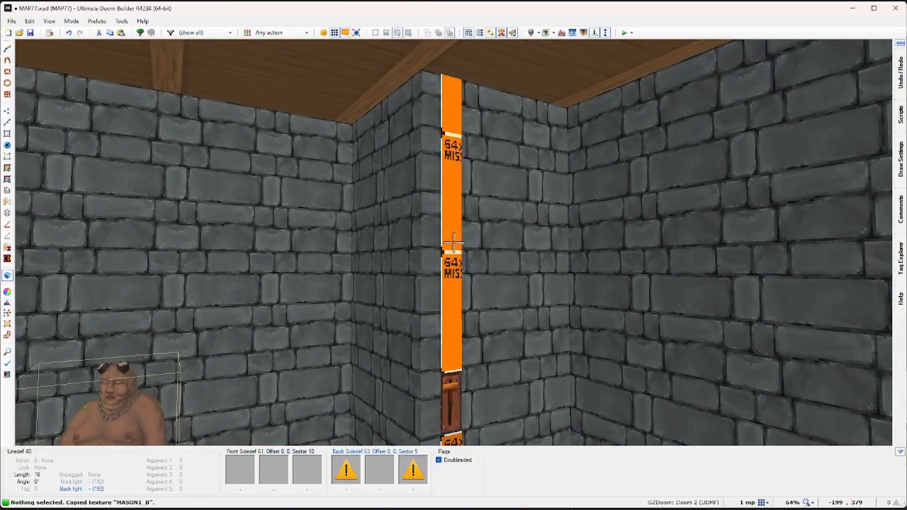
Step: Paste MASON1_B onto the untextured strip parts above and below the switch, then auto-align them
key("ctrl+v")
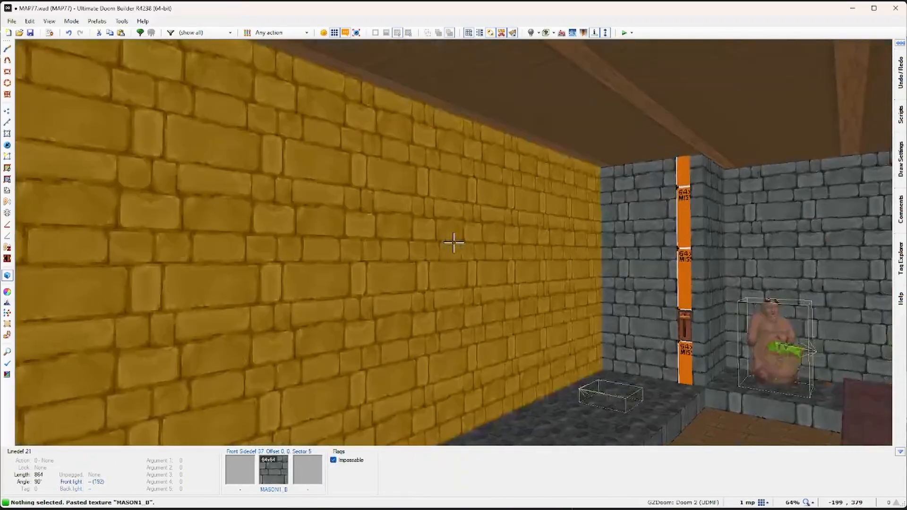
key("ctrl+v")
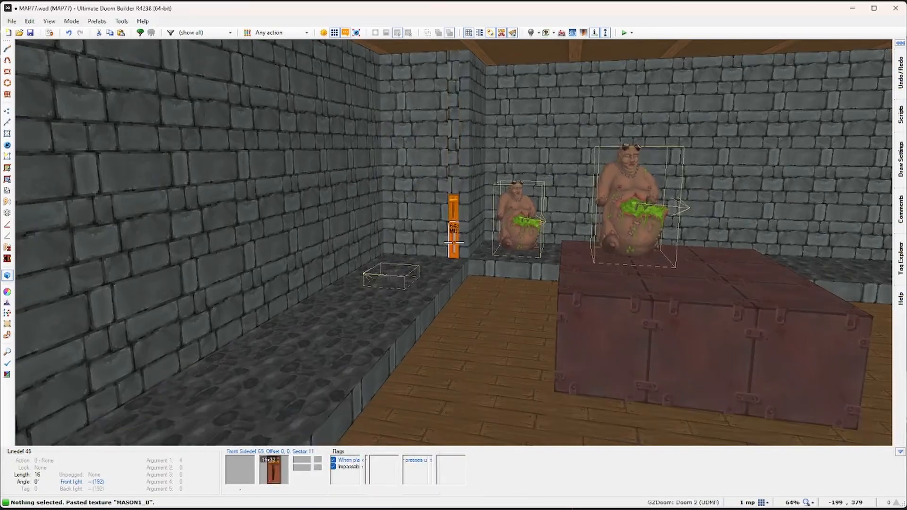
key("ctrl+v")
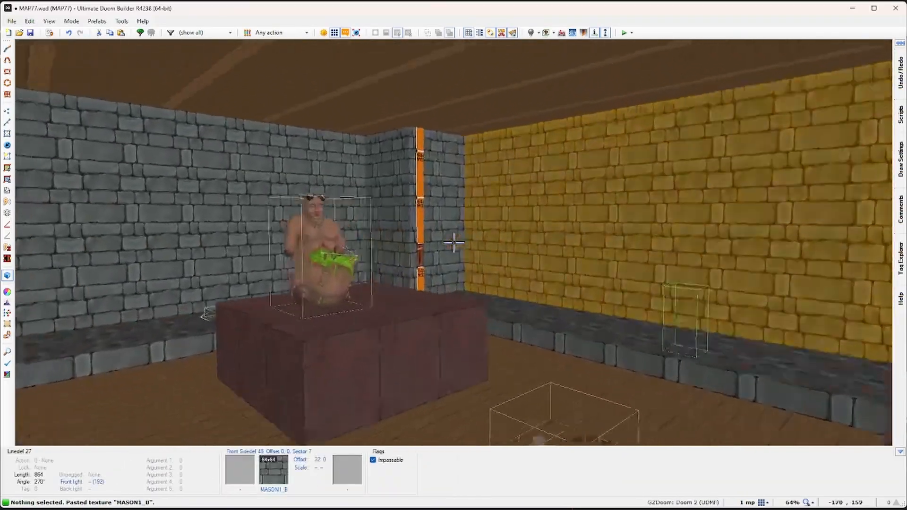
key("ctrl+v")
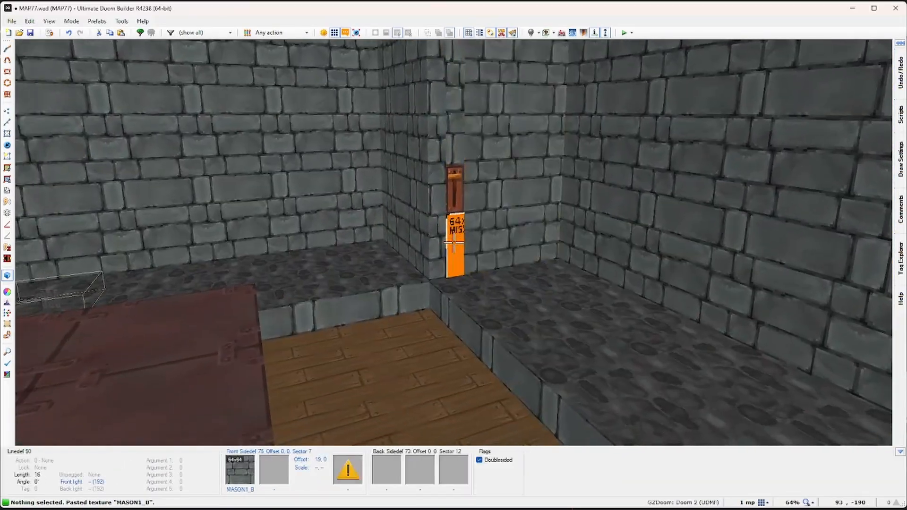
key("ctrl+v")
key("shift+a")
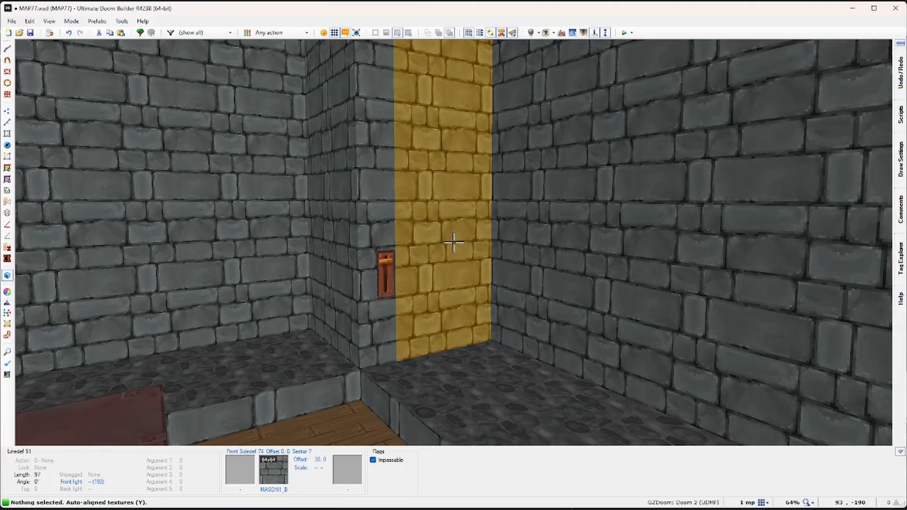
Step: Return to the 2D map and save it
key("e")
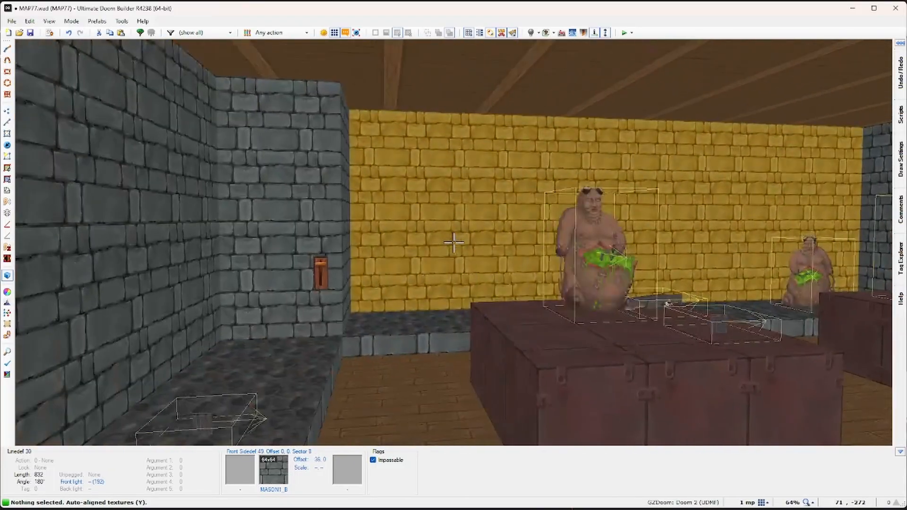
key("w")
left_click(30, 33)
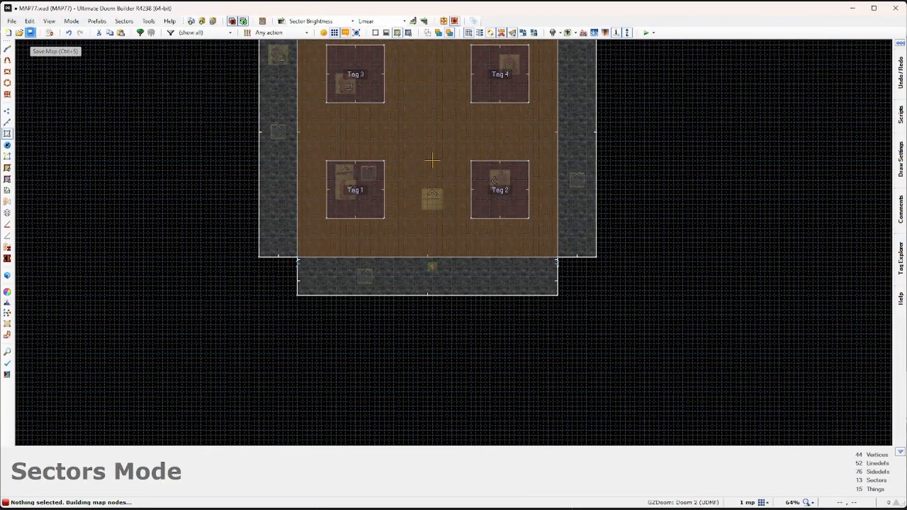
Step: Place a FragfireGun on the Tag 2 platform
left_click(8, 147)
scroll(503, 185, "up", 5)
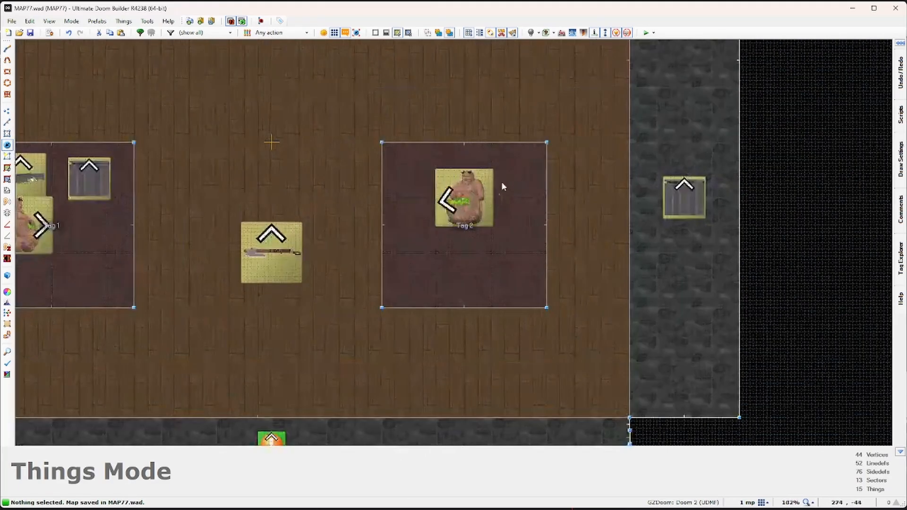
key("Insert")
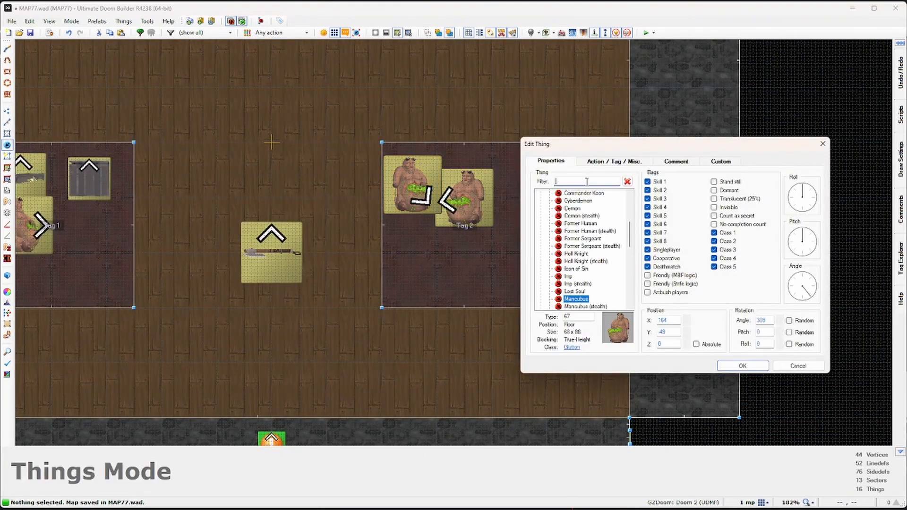
type("i")
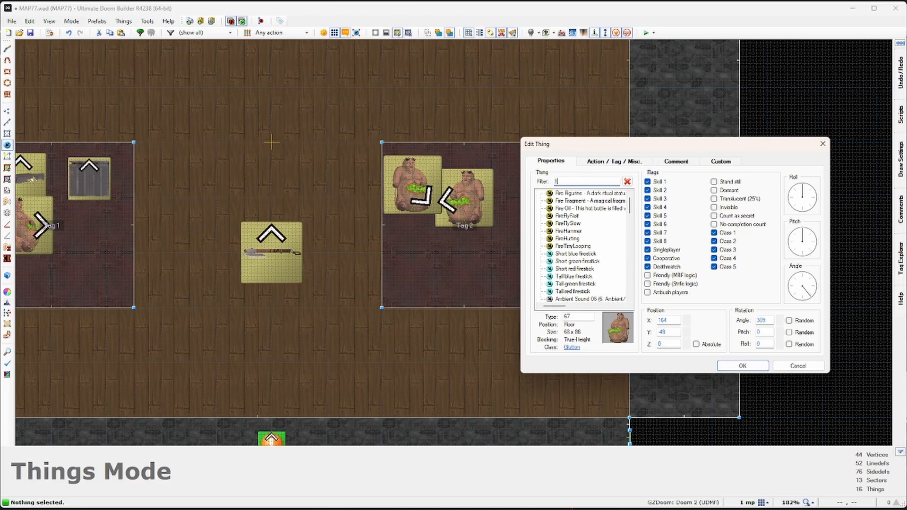
type("ragfire")
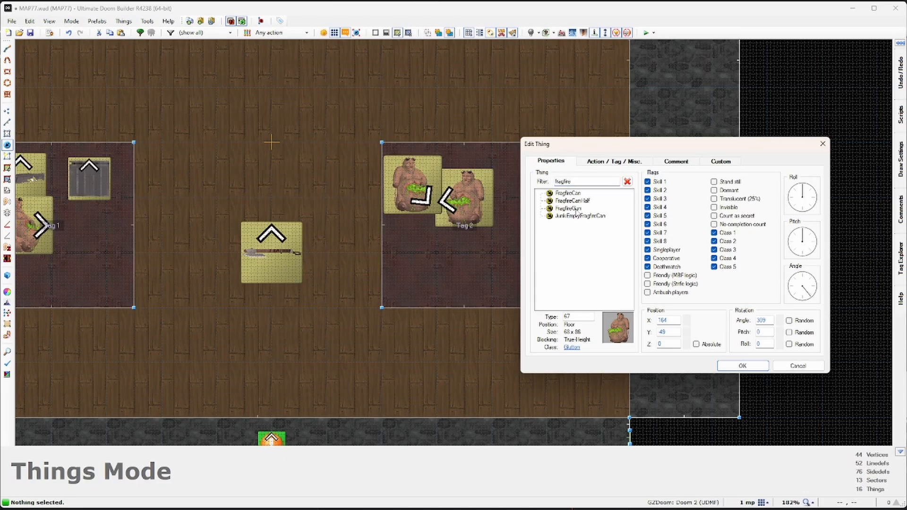
double_click(569, 208)
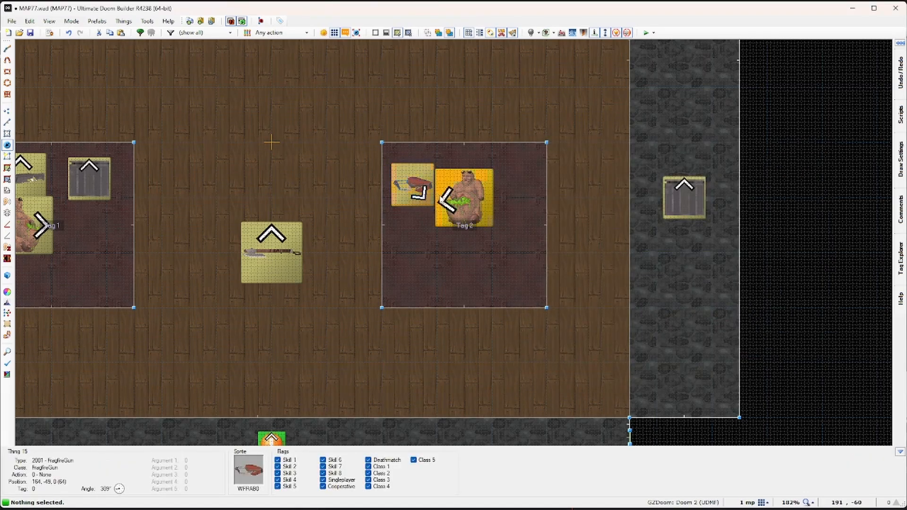
Step: Add FragfireCan pickups in the grey, side, top and right corridors
right_click(690, 291)
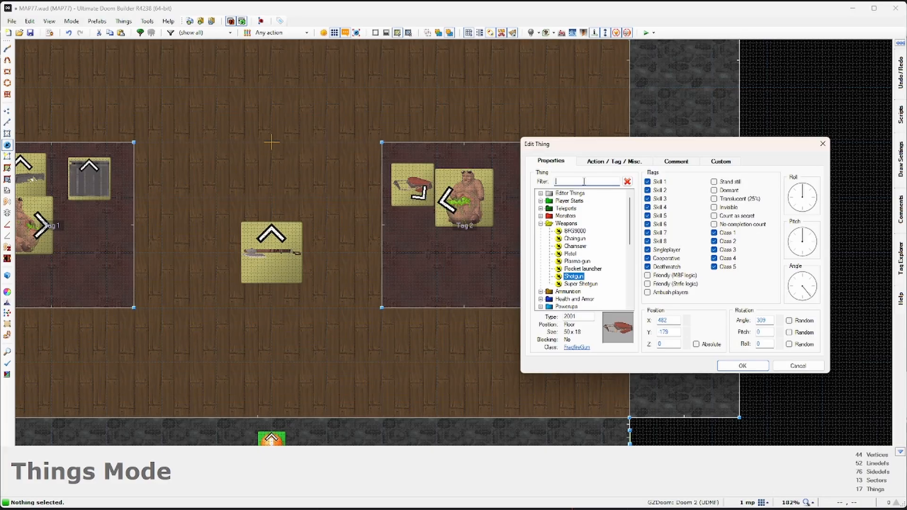
type("fragfire")
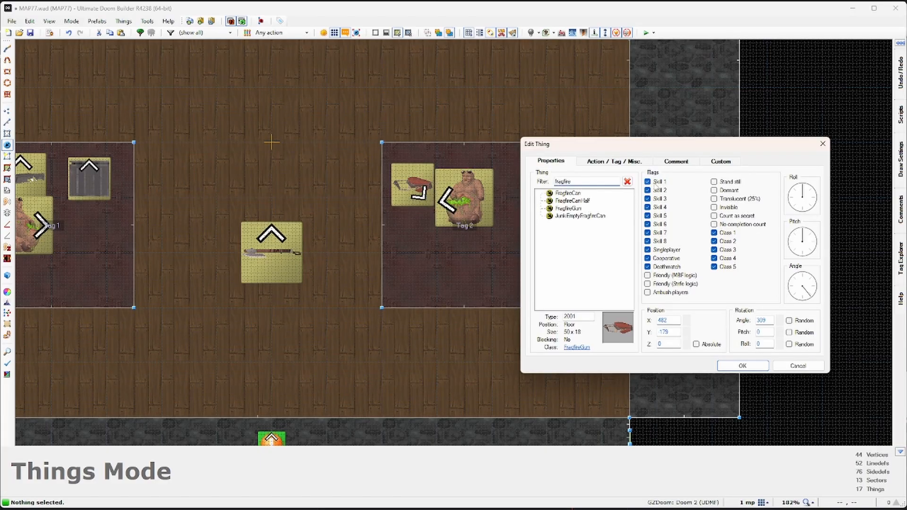
double_click(569, 194)
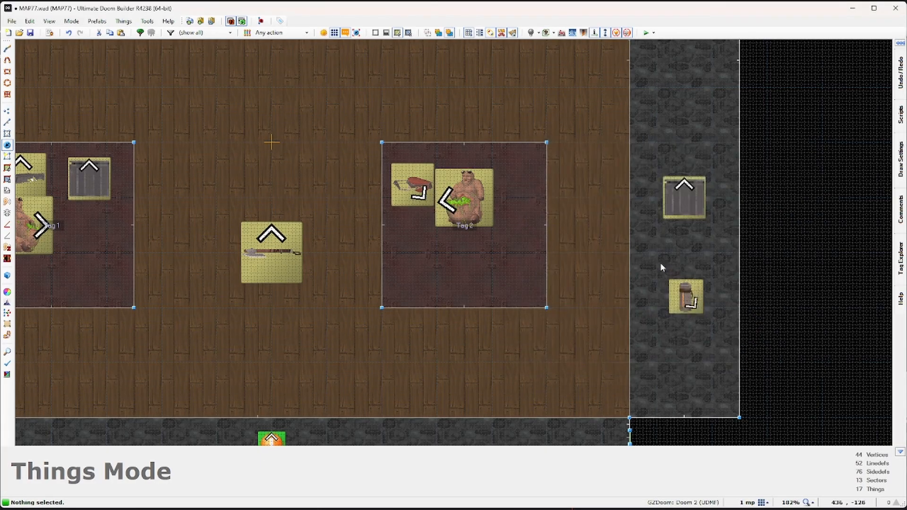
scroll(683, 304, "down", 3)
right_click_drag(652, 332, 290, 269, "shift")
middle_click_drag(422, 175, 450, 356)
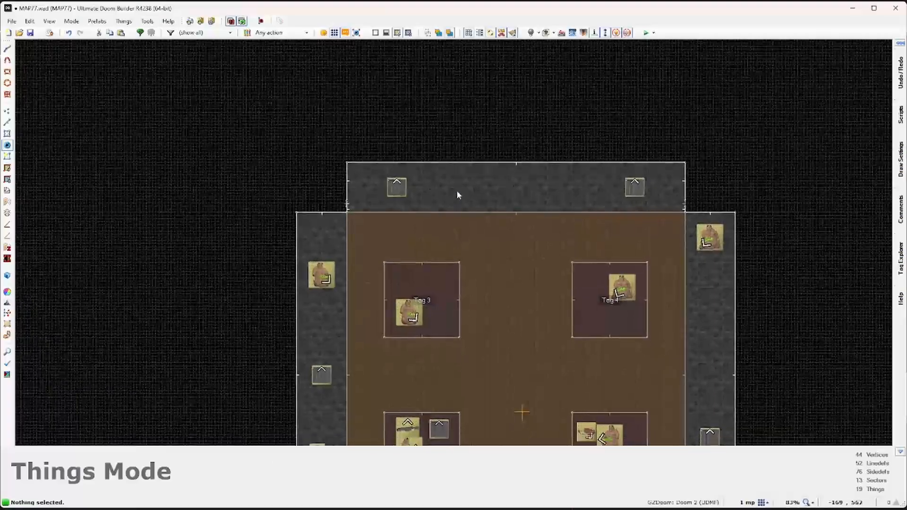
right_click_drag(457, 190, 499, 182)
middle_click_drag(650, 287, 623, 217)
right_click_drag(684, 211, 687, 211)
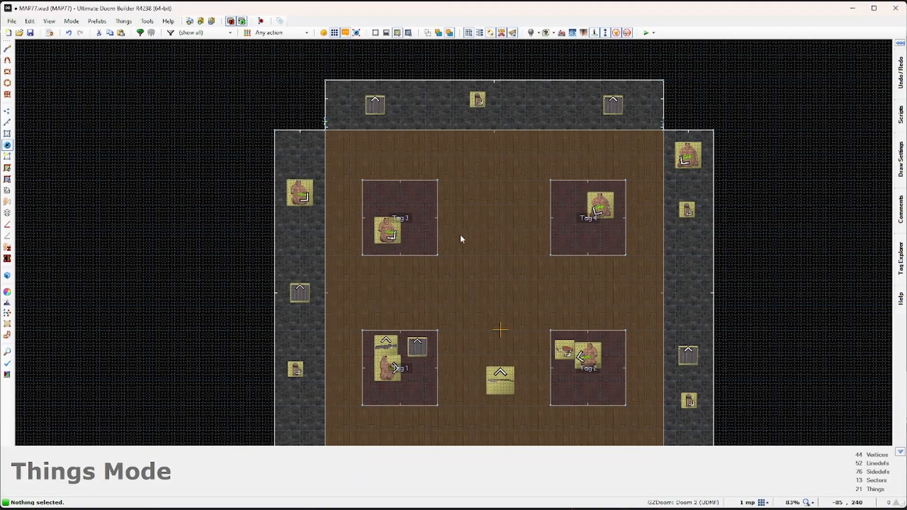
Step: Place a MediumArmorCrystal on the Tag 3 platform
scroll(413, 221, "up", 3)
right_click(390, 207)
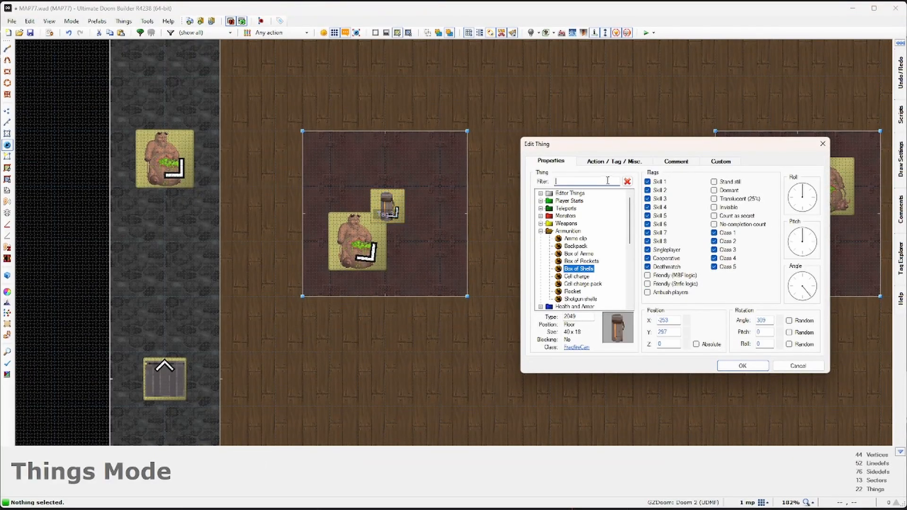
type("s")
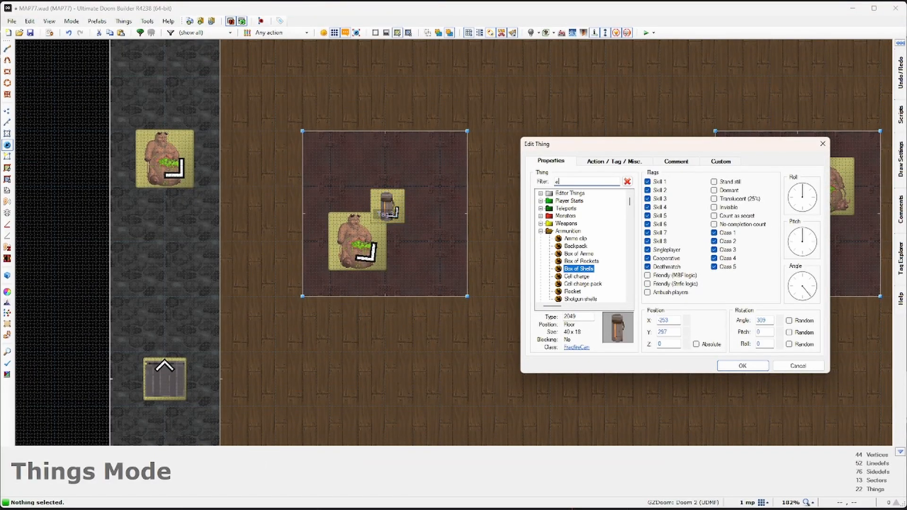
type("rmo")
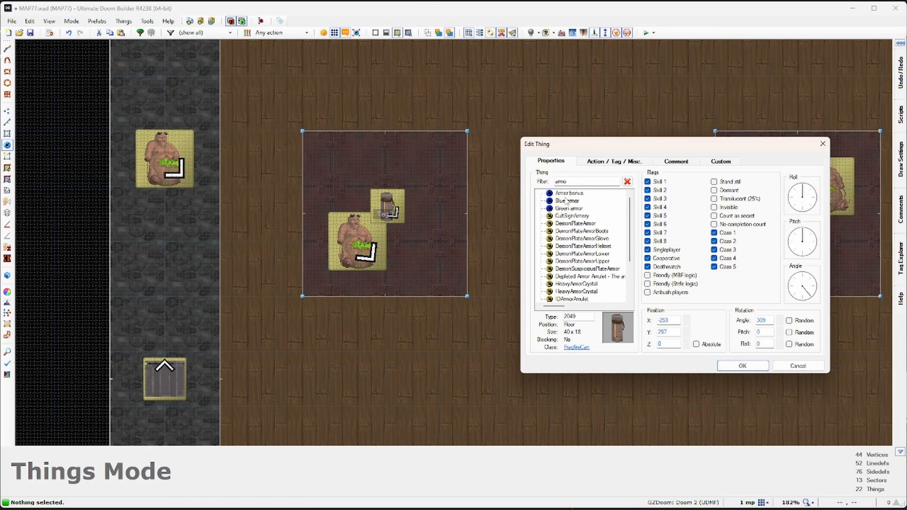
scroll(566, 257, "down", 2)
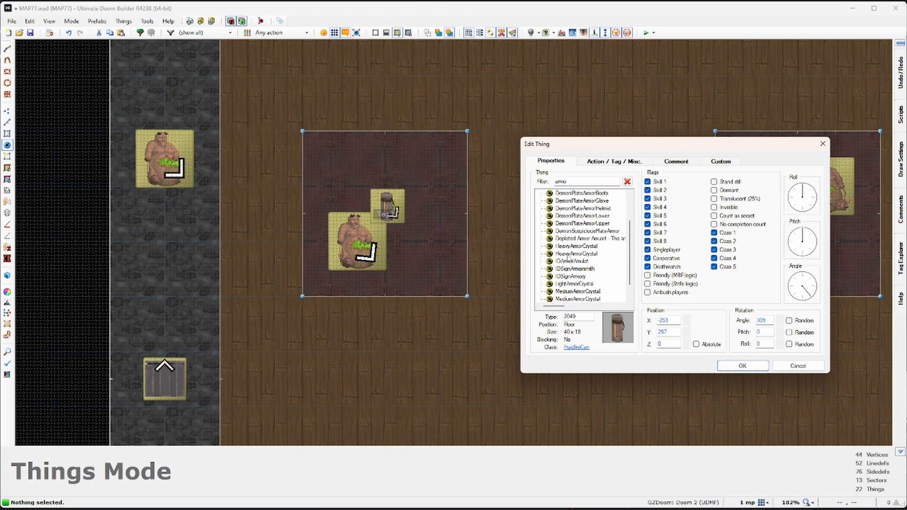
left_click(580, 292)
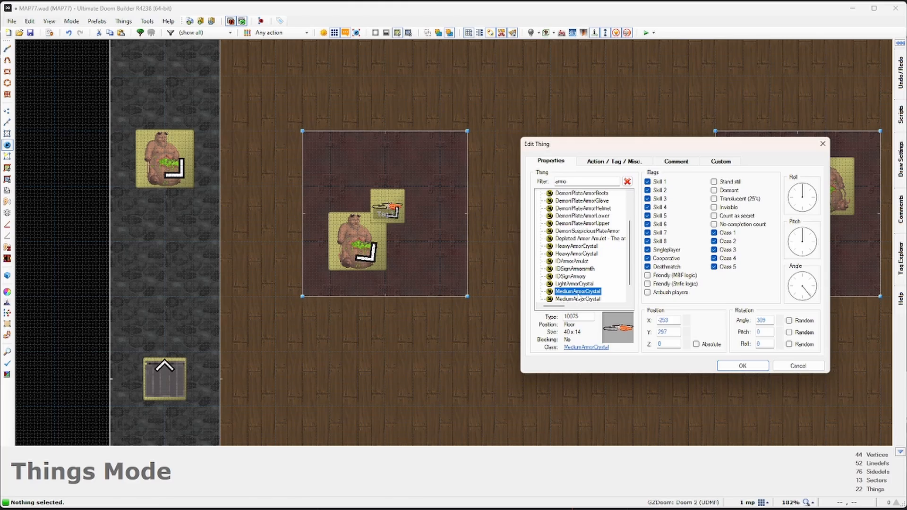
left_click(754, 367)
Step: Place a Power Core on the Tag 4 platform
middle_click_drag(657, 257, 448, 274)
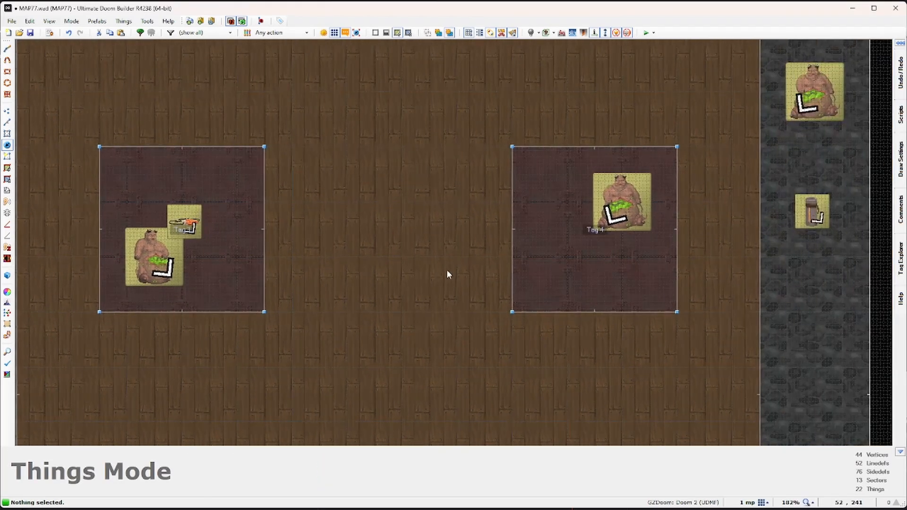
right_click(581, 235)
right_click(584, 238)
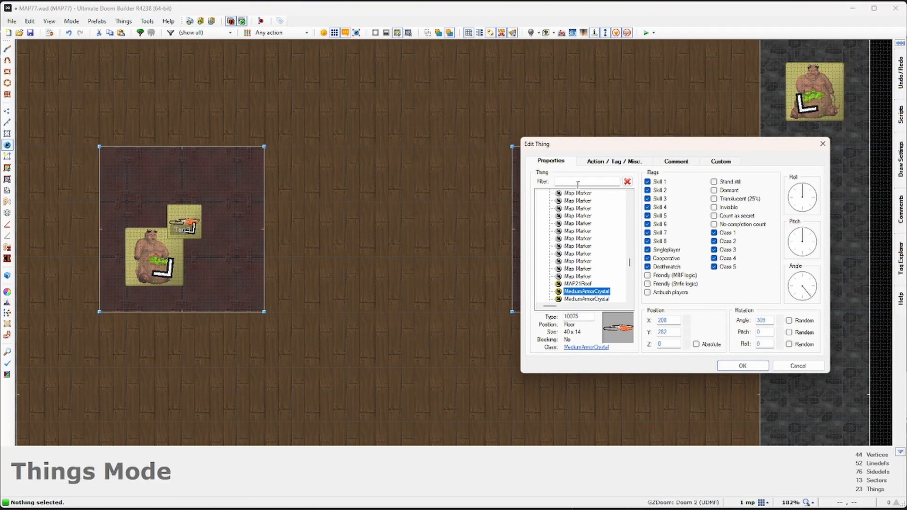
type("pwoer")
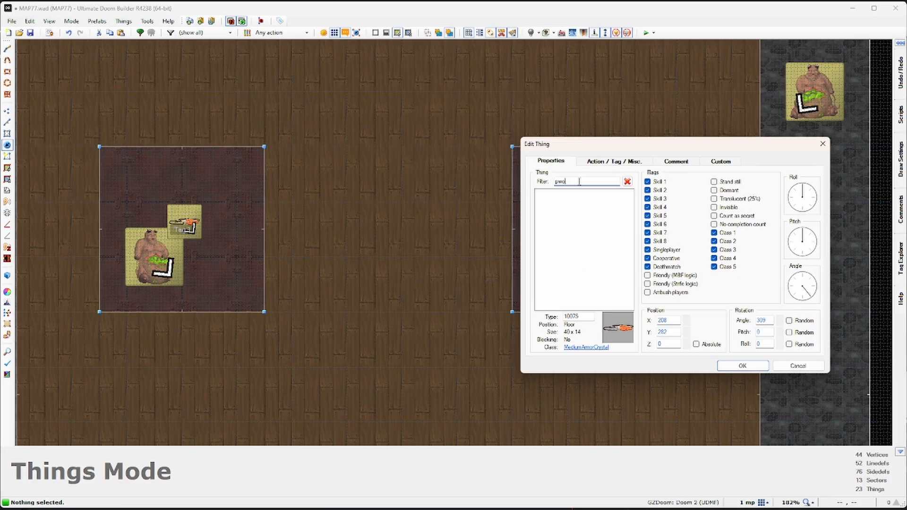
key("BackSpace")
key("BackSpace")
type("o")
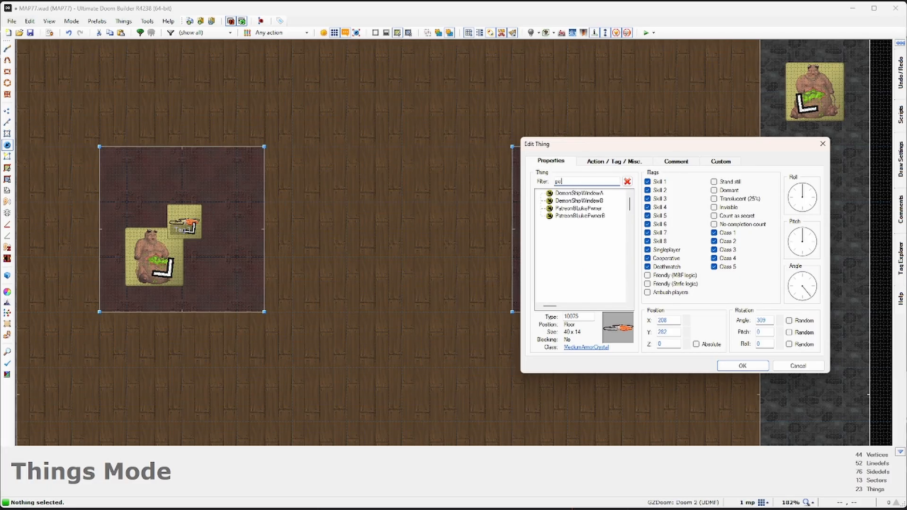
type("wer")
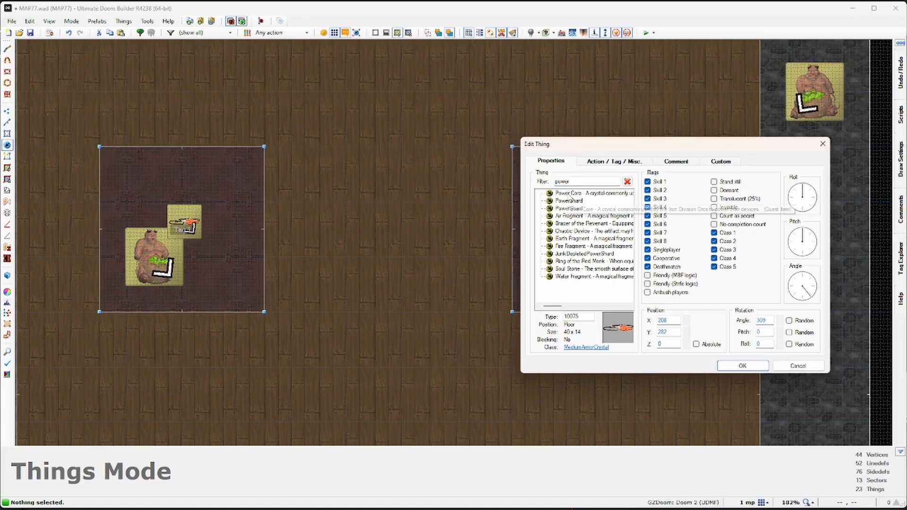
left_click(569, 193)
left_click(735, 369)
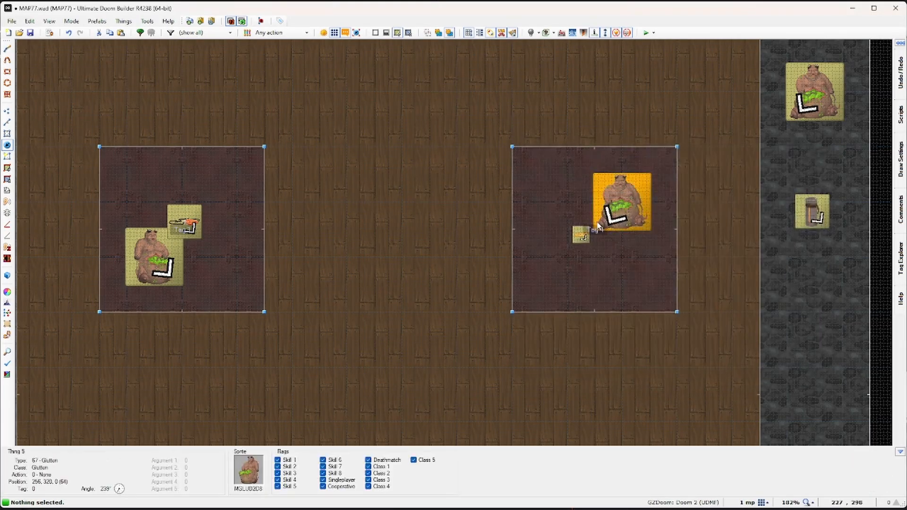
Step: Centre the room in view and save the map with Ctrl+S
scroll(589, 243, "up", 4)
scroll(569, 220, "down", 7)
scroll(568, 218, "down", 3)
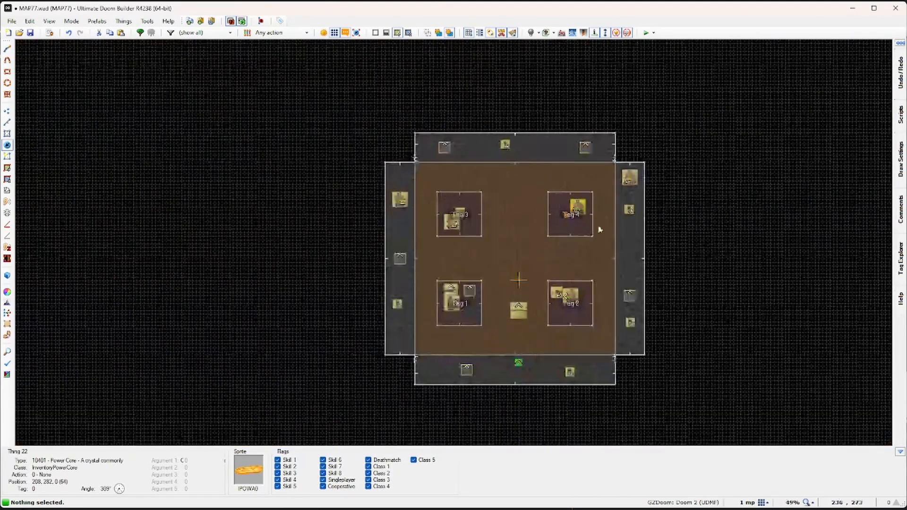
scroll(706, 252, "up", 1)
middle_click_drag(705, 252, 703, 236)
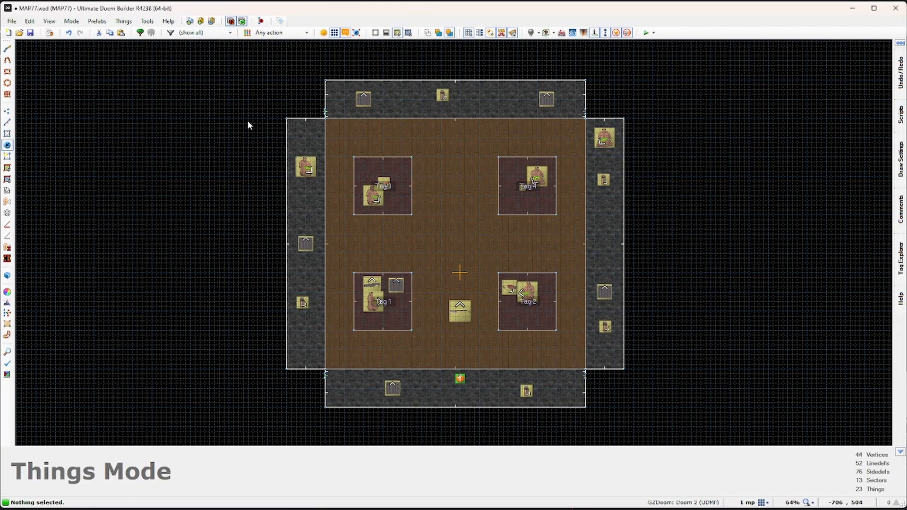
key("ctrl+s")
Step: Launch the map in Hedon, grab a Spike Mag, and respawn after the Gluttons kill you
left_click(647, 34)
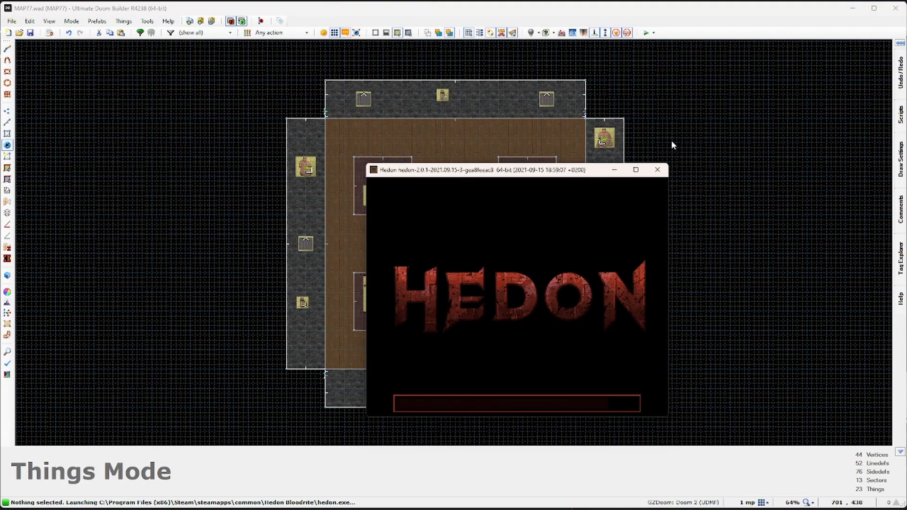
key("w")
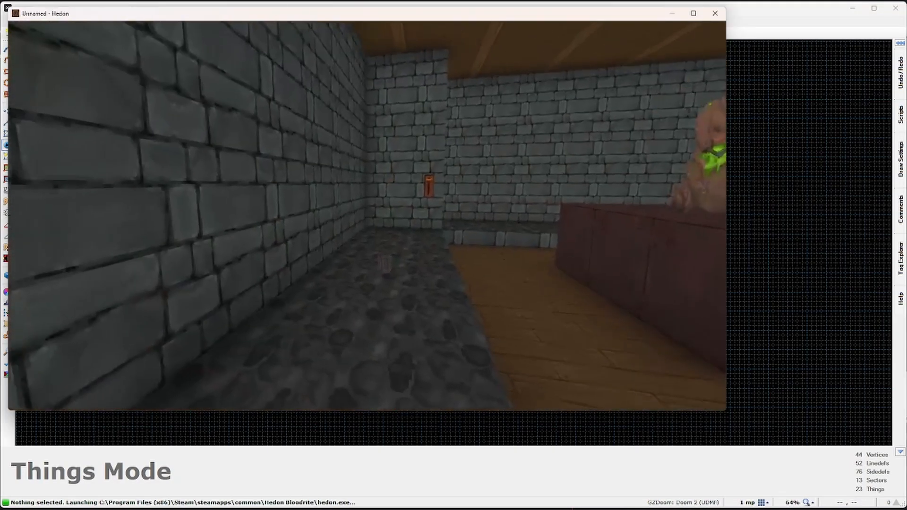
key("w")
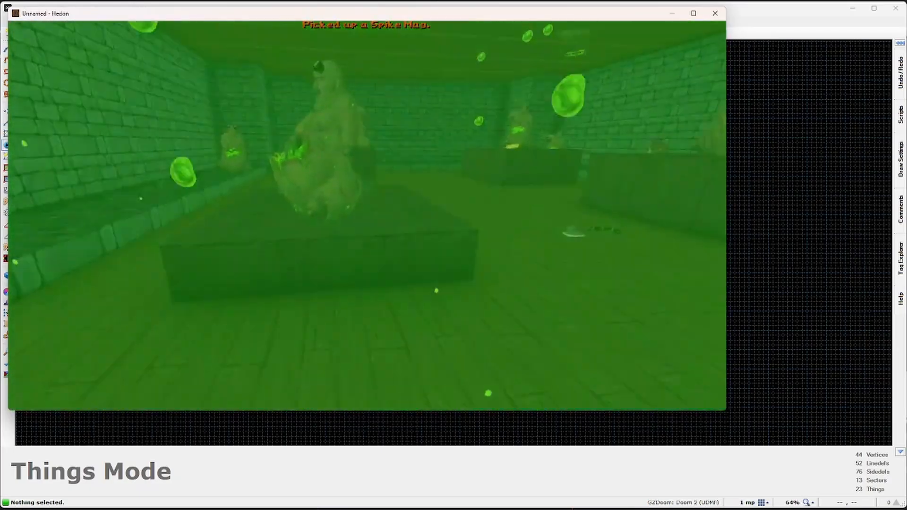
key("e")
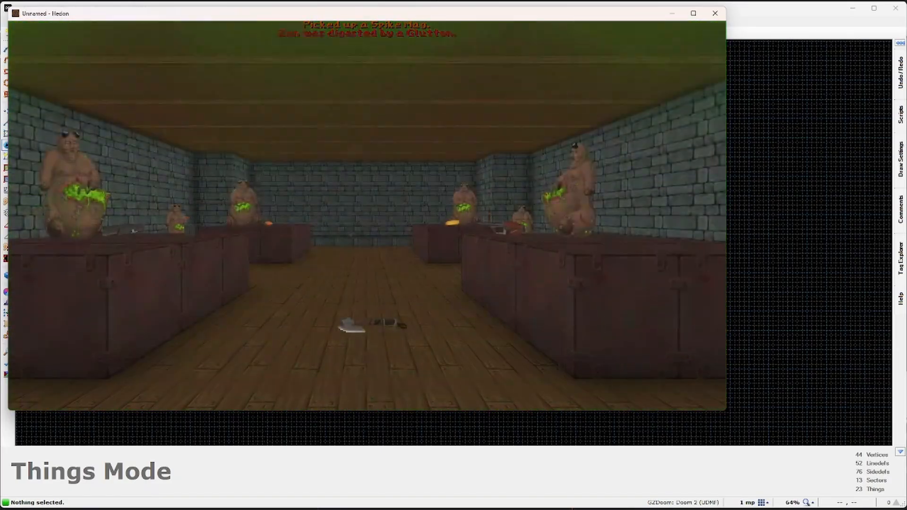
key("w")
key("e")
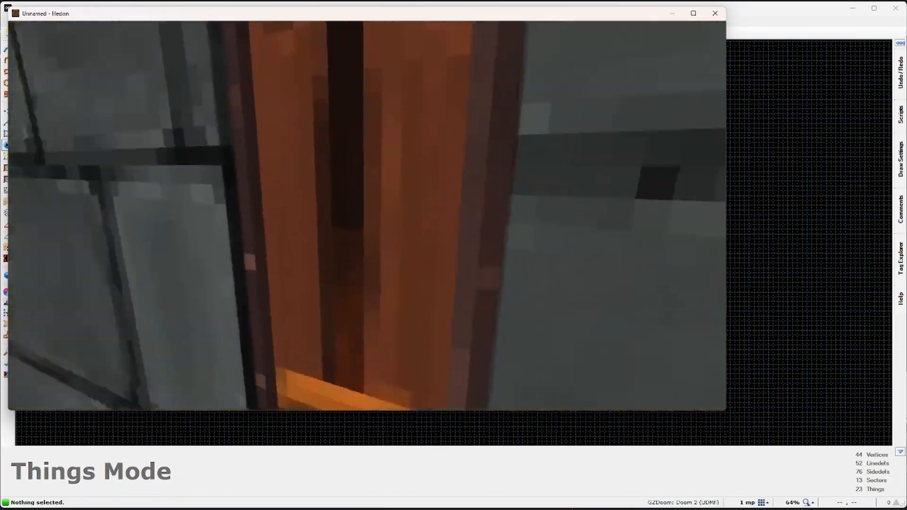
Step: Run along the cobbled strip collecting ammo and pick up the Spike Gun by the wall
key("w")
key("e")
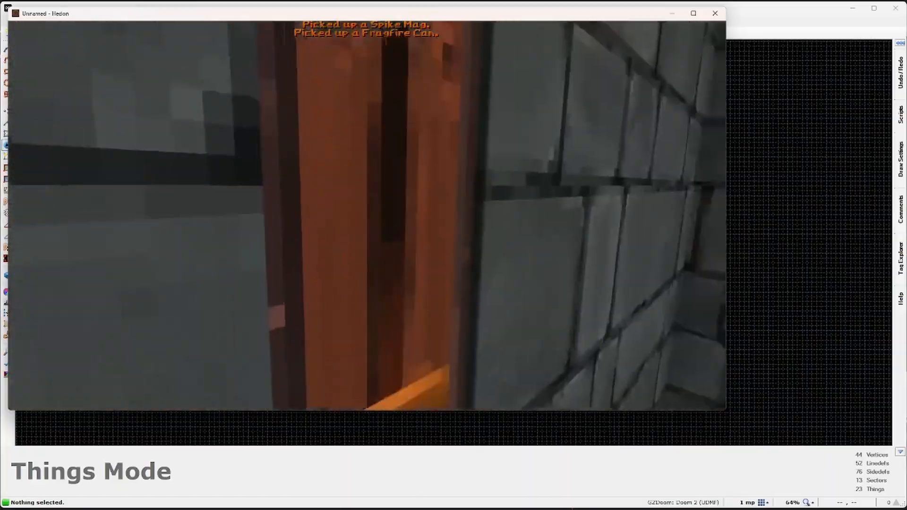
key("w")
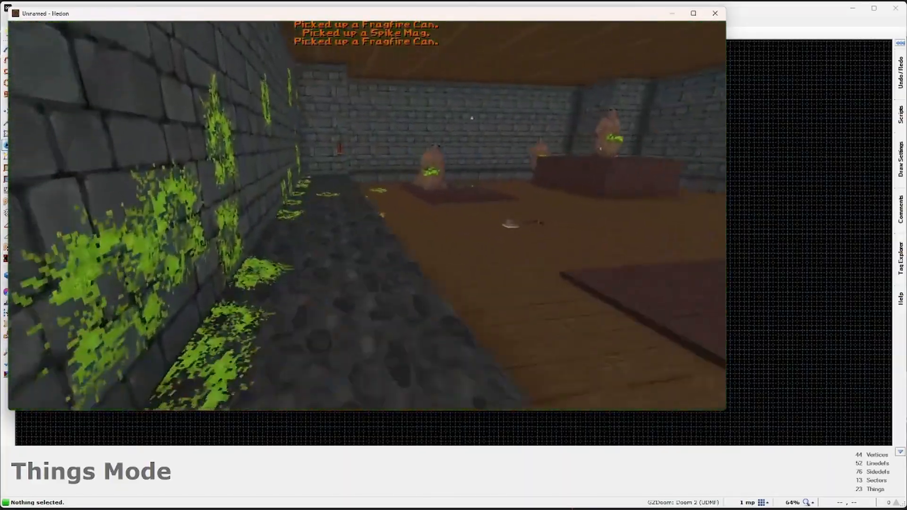
key("w")
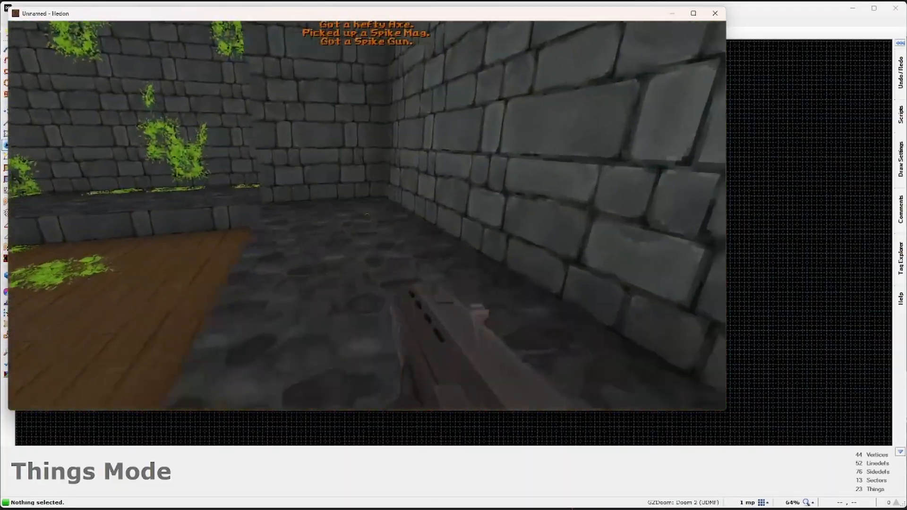
key("s")
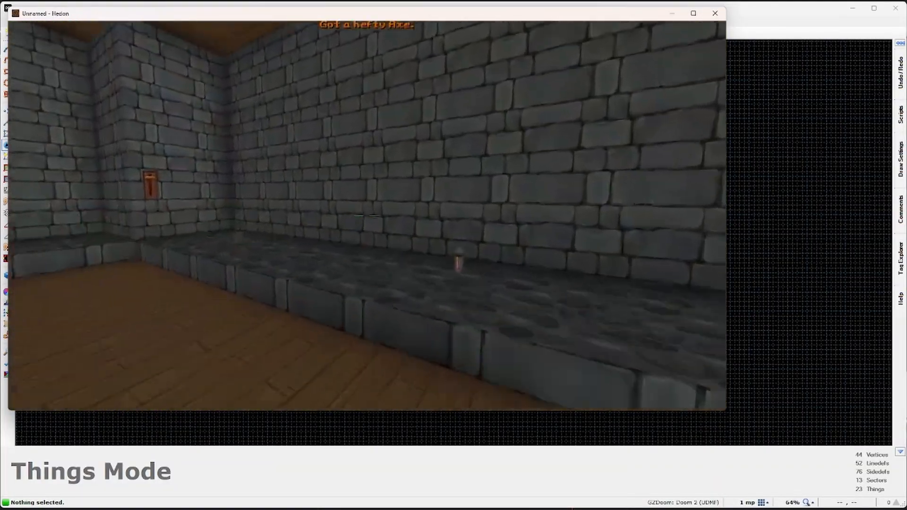
Step: Flip the orange wall switch, collect a second Fragfire Can, respawn, and bring up the menu
key("w")
key("e")
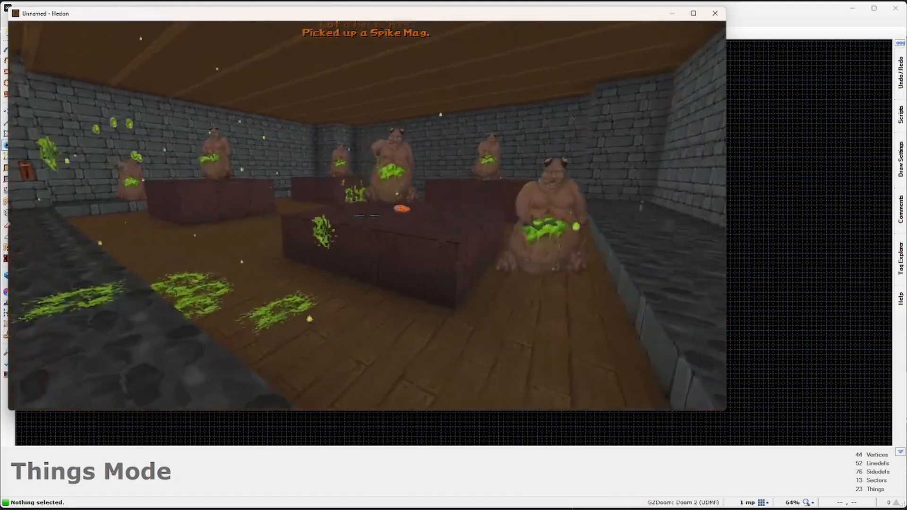
key("w")
key("w")
key("e")
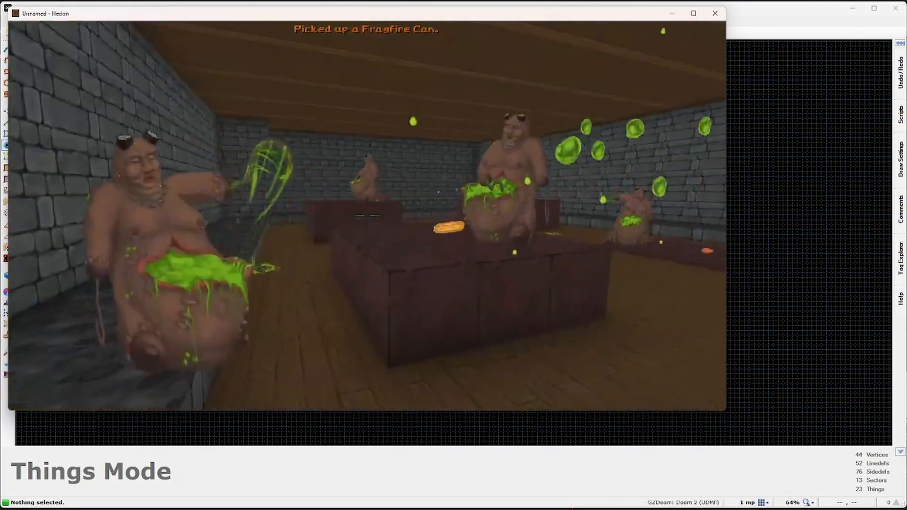
key("w")
key("w")
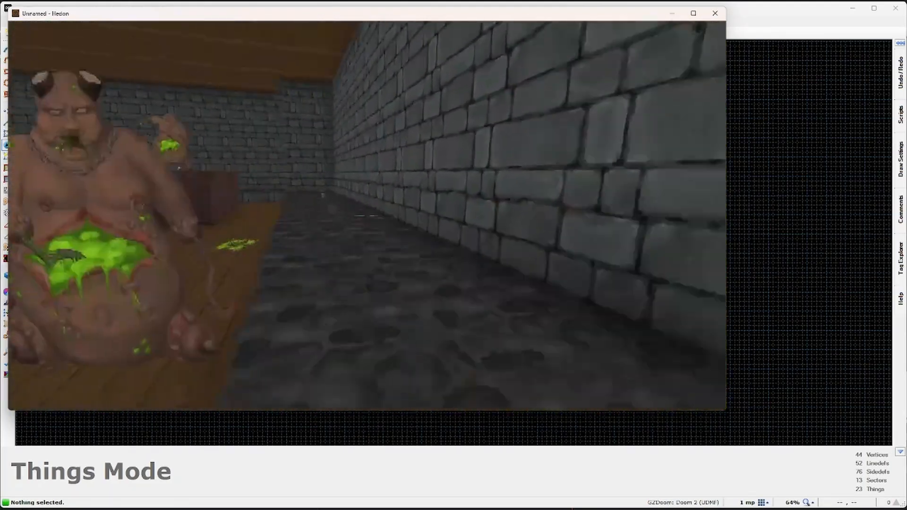
key("w")
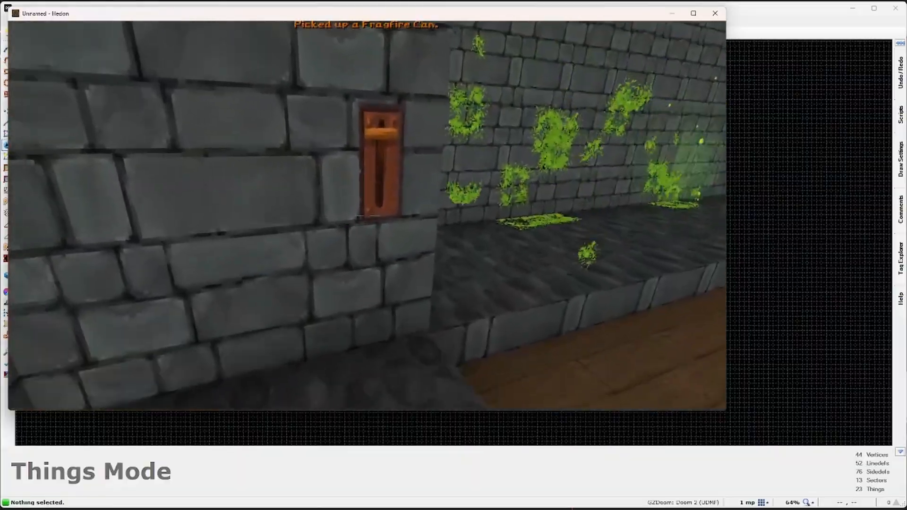
key("w")
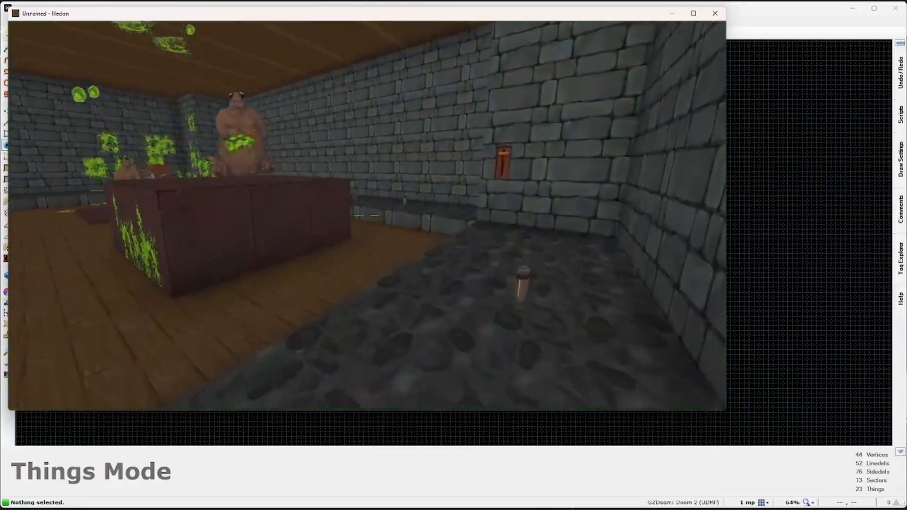
key("w")
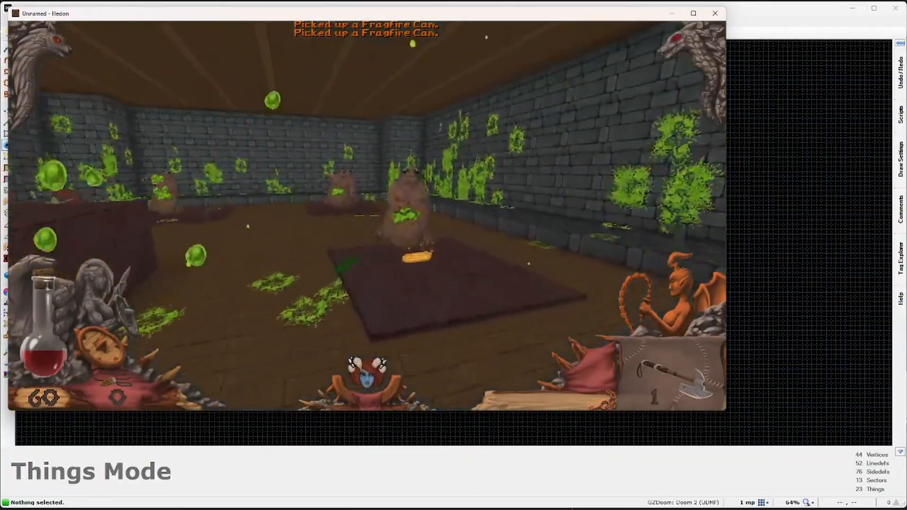
key("space")
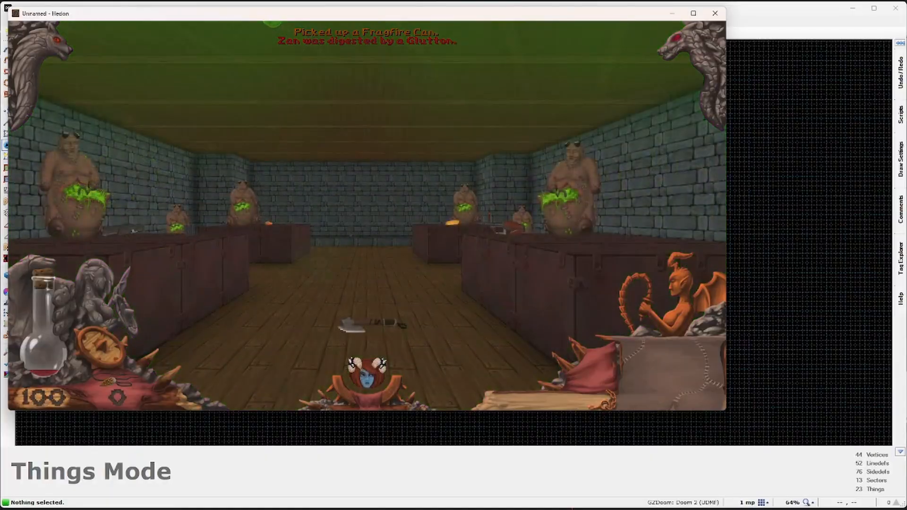
key("Escape")
Step: Close Hedon, switch to Draw Lines mode, and set the grid to 16
left_click(715, 14)
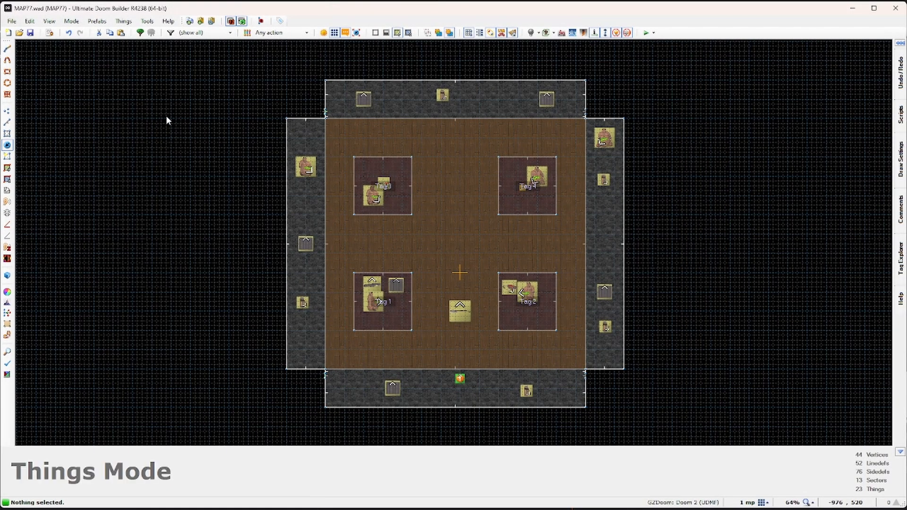
left_click(7, 49)
scroll(429, 146, "up", 4)
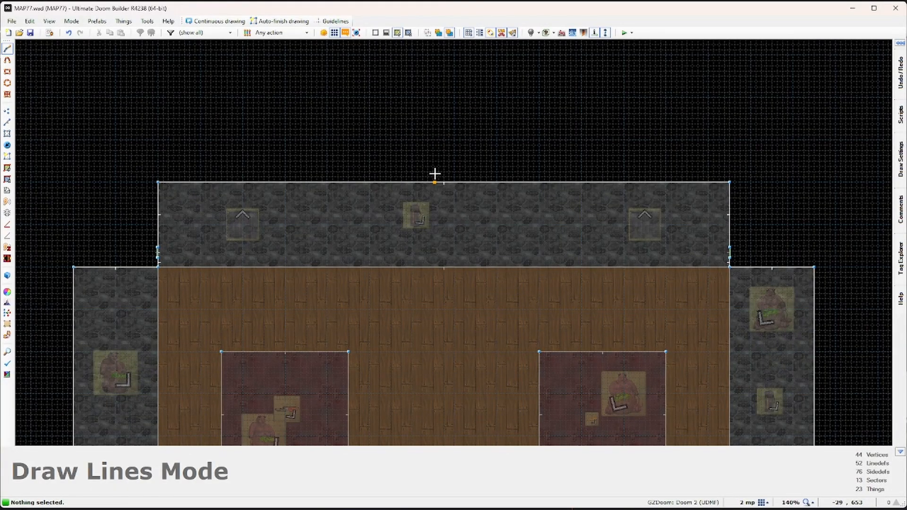
key("bracketright")
key("bracketright")
key("bracketright")
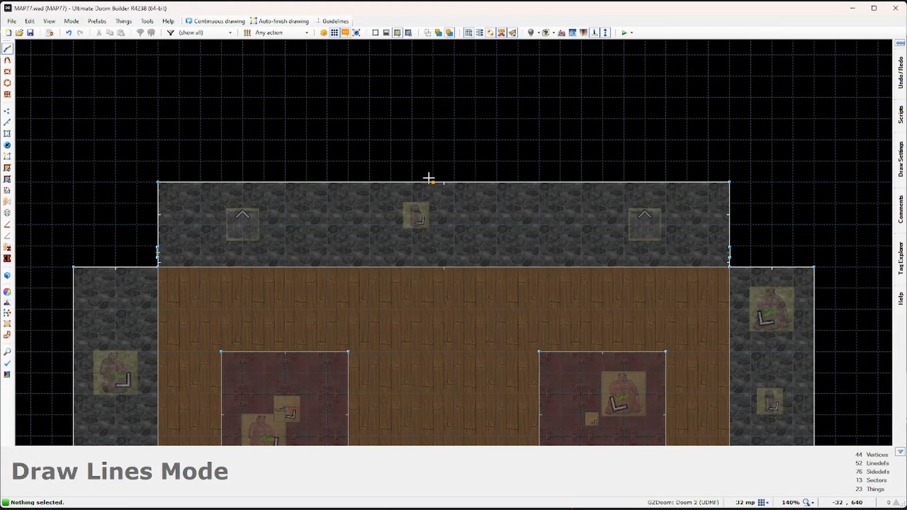
Step: Draw the L-shaped corridor from the top wall: 96, 1088, 416, 128 and 288-unit edges
left_click(417, 179)
left_click(474, 182)
scroll(481, 117, "down", 4)
middle_click_drag(473, 289, 474, 304)
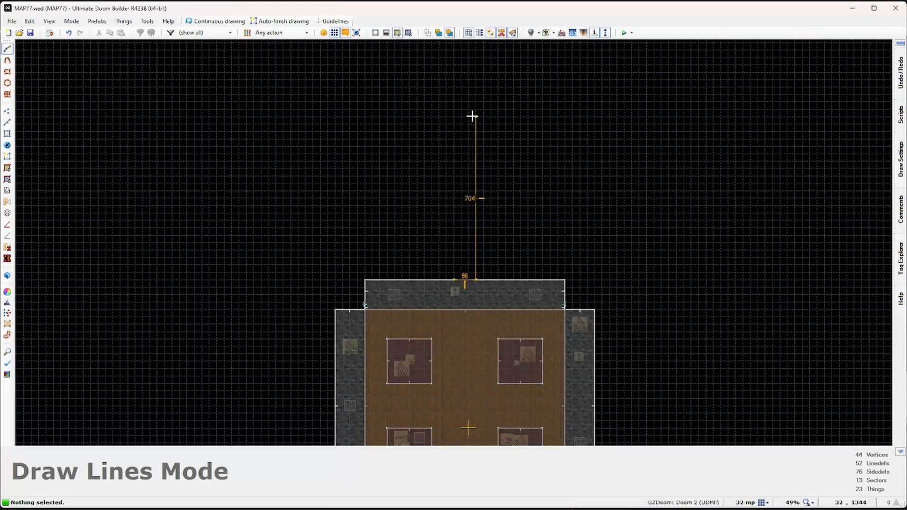
middle_click_drag(472, 116, 473, 189)
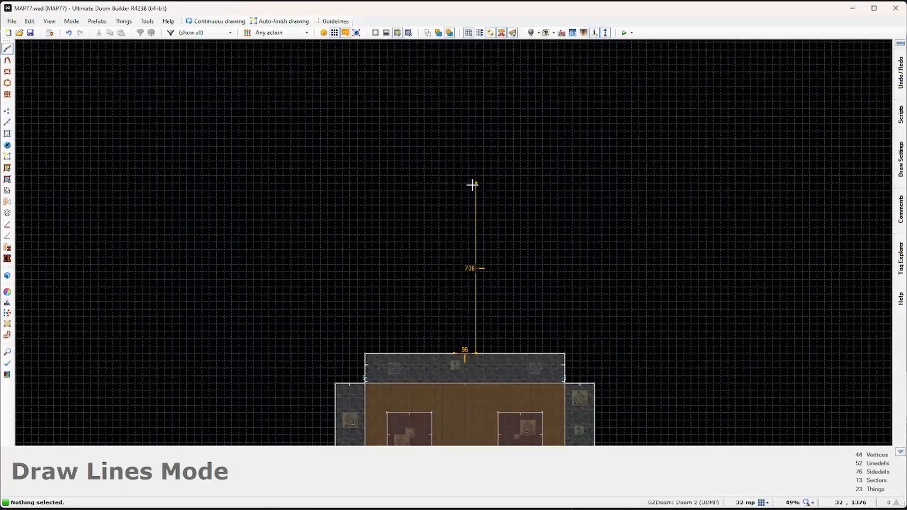
left_click(475, 101)
left_click(379, 101)
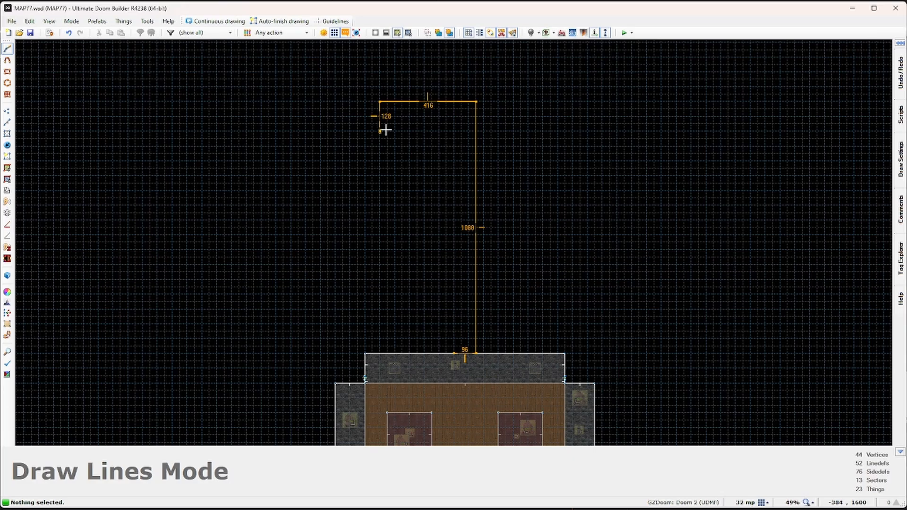
left_click(380, 132)
left_click(447, 132)
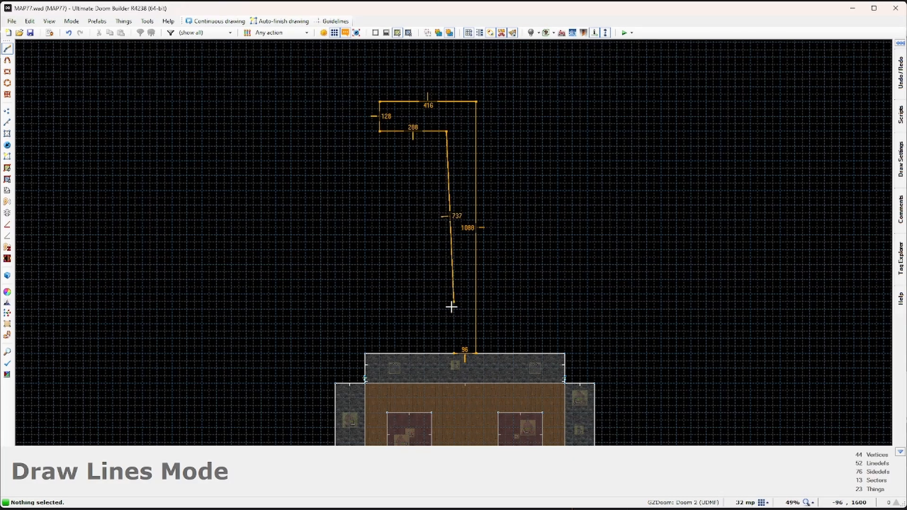
left_click(446, 353)
mouse_move(485, 328)
middle_mouse_down()
mouse_move(483, 281)
mouse_move(490, 329)
middle_mouse_up()
left_click(8, 49)
scroll(540, 168, "up", 3)
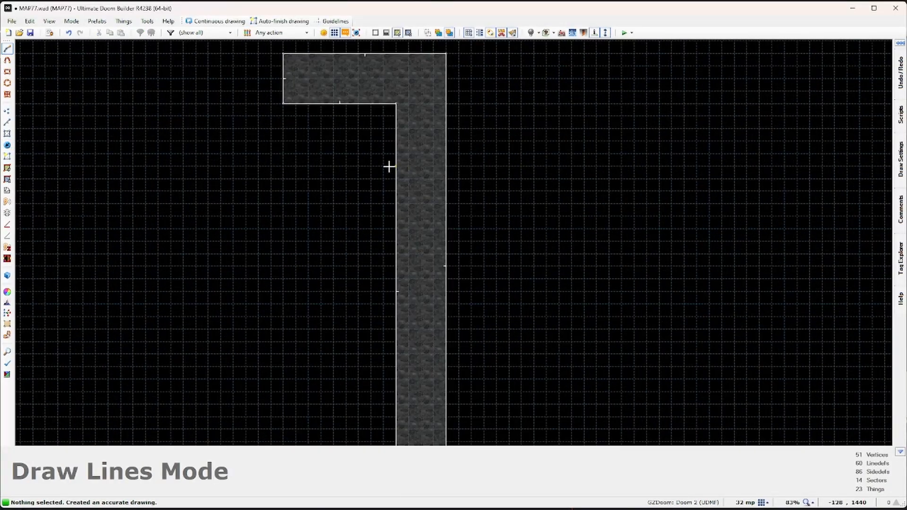
Step: Draw a line across the corridor and give it action 243 End Normal on player walk-over
left_click(395, 178)
left_click(445, 179)
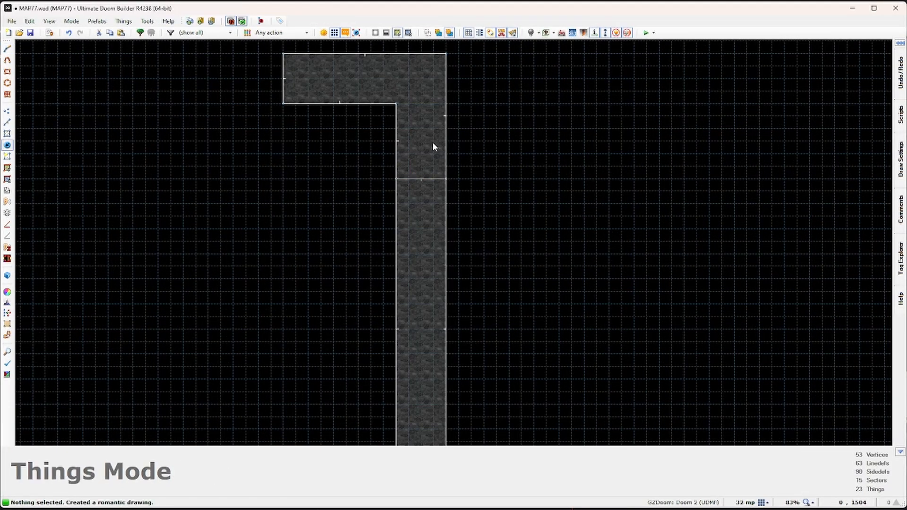
left_click(8, 122)
left_click(427, 178)
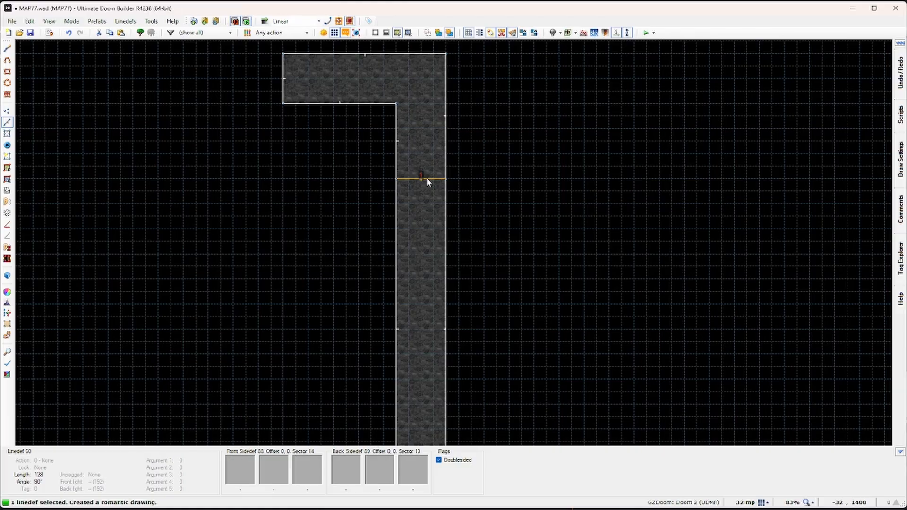
right_click(426, 178)
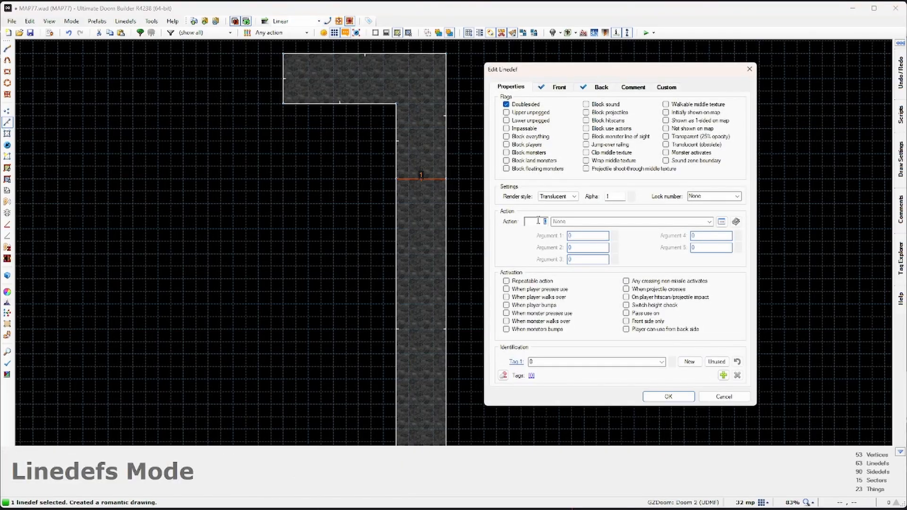
type("243")
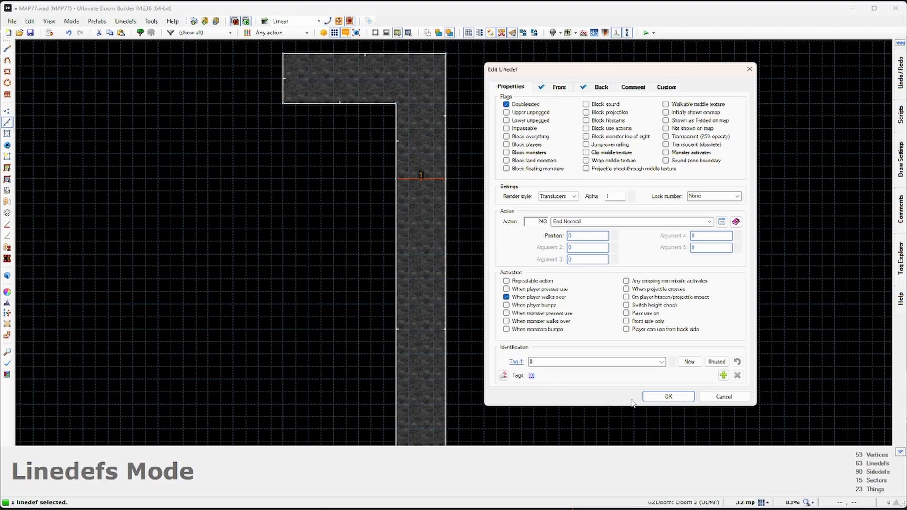
left_click(668, 397)
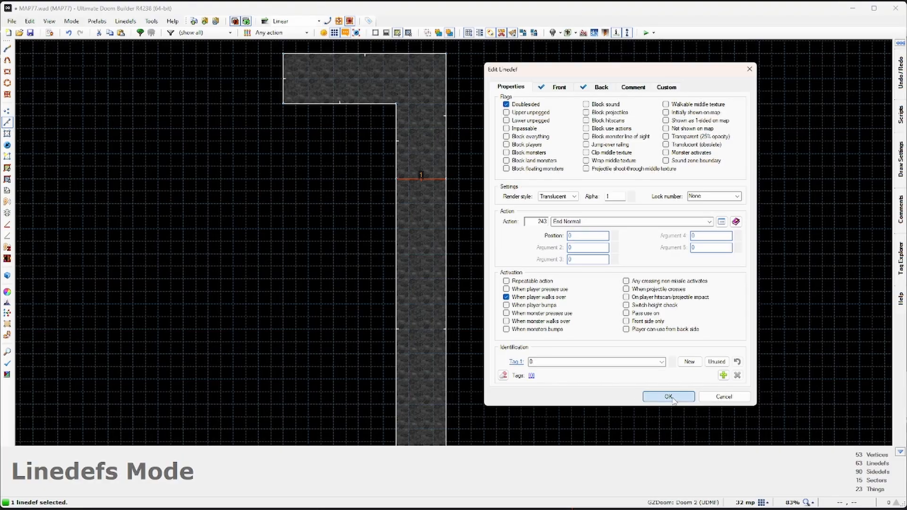
Step: Insert an IDBannerExit thing on the corridor's exit line, facing 270 degrees
left_click(7, 146)
scroll(394, 196, "up", 2)
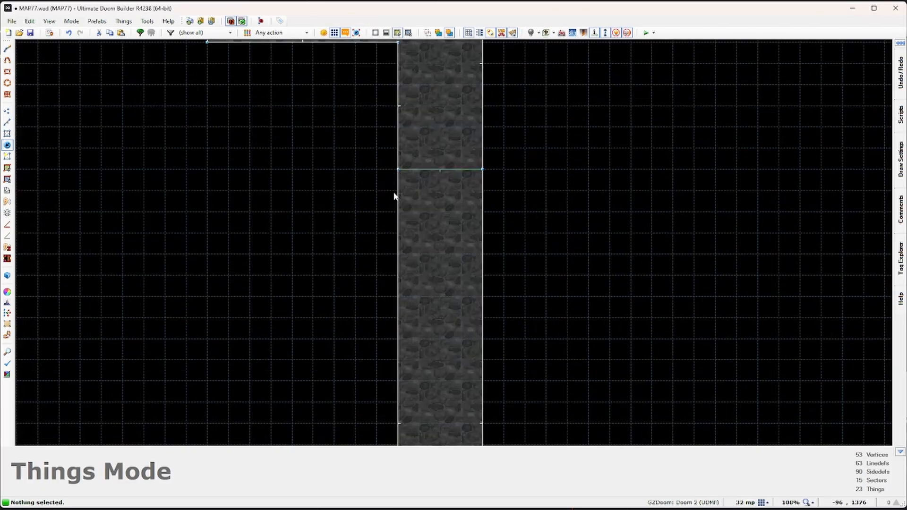
key("Insert")
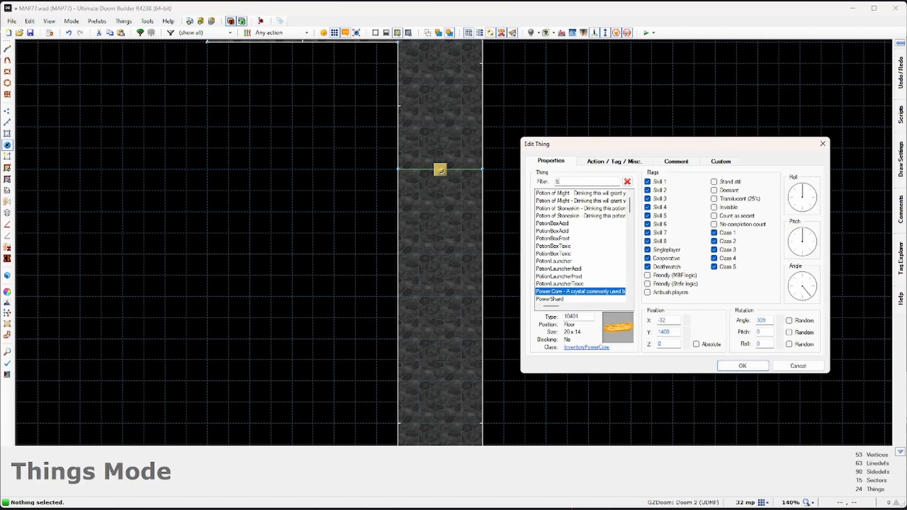
type("Exit")
left_click(571, 193)
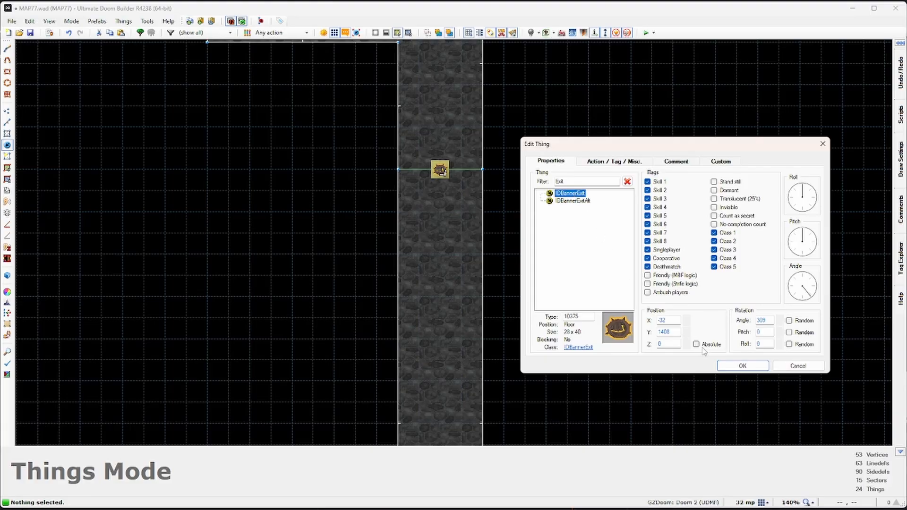
left_click(805, 301)
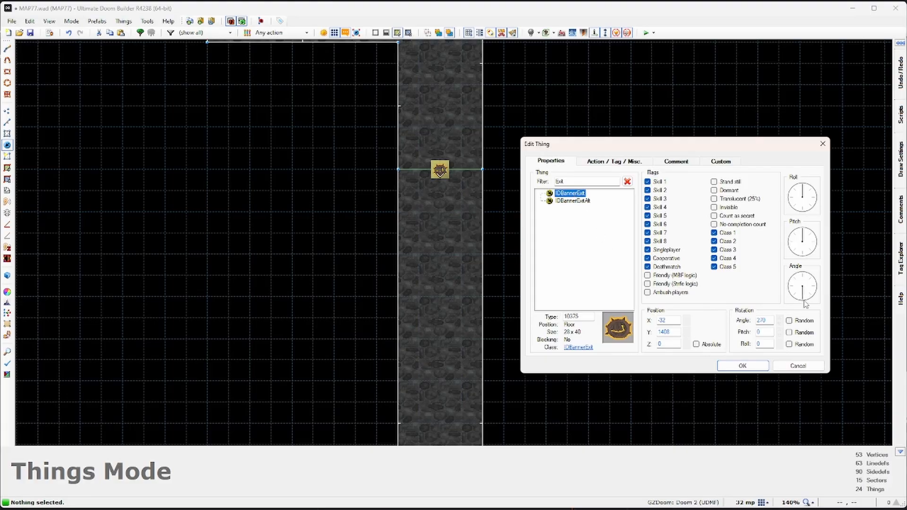
left_click(757, 366)
Step: In Visual Mode, raise the exit banner thing off the floor
key("w")
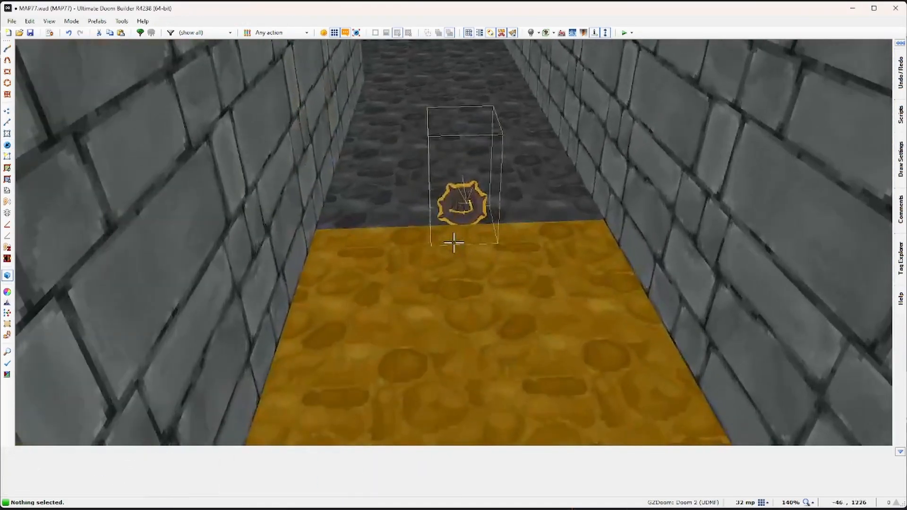
left_click(454, 243)
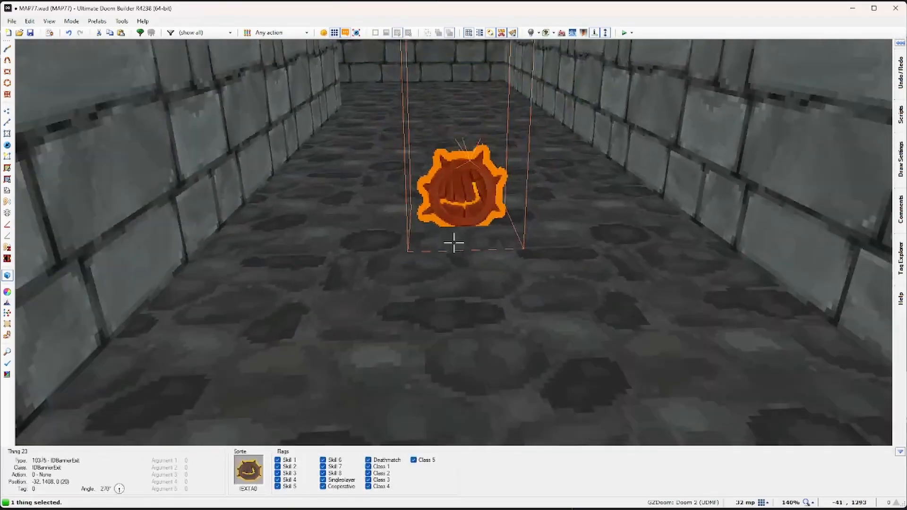
scroll(453, 243, "up", 4)
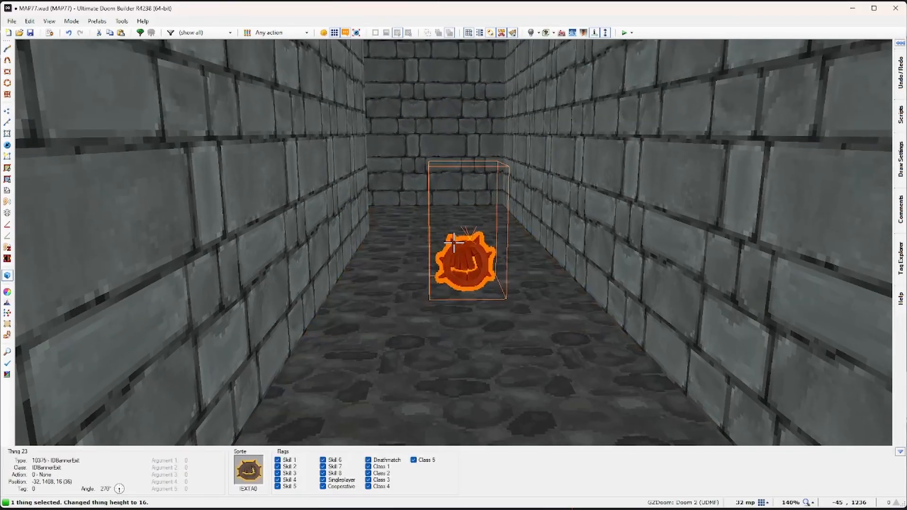
key("d")
Step: Set the banner to height 24 and lower both corridor ceiling sections to 128
key("d")
scroll(453, 242, "down", 1)
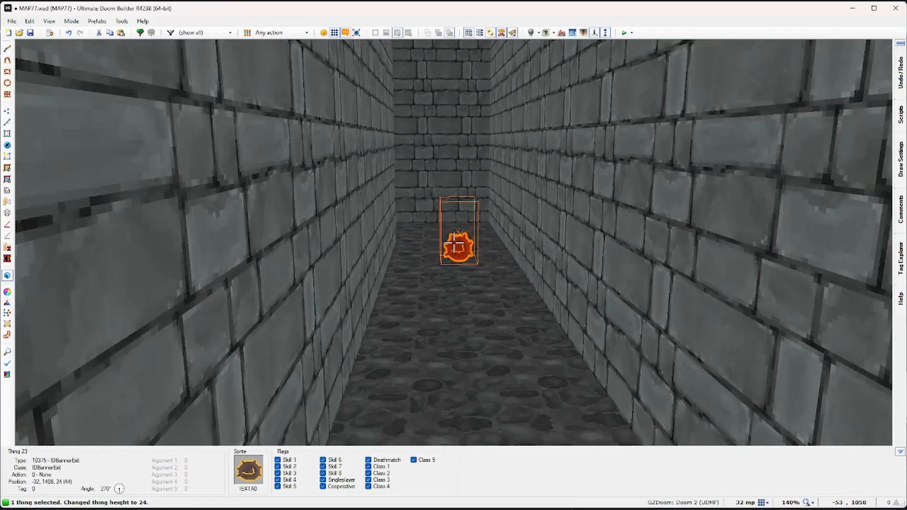
left_click(453, 243)
left_click(454, 243, "shift")
key("d")
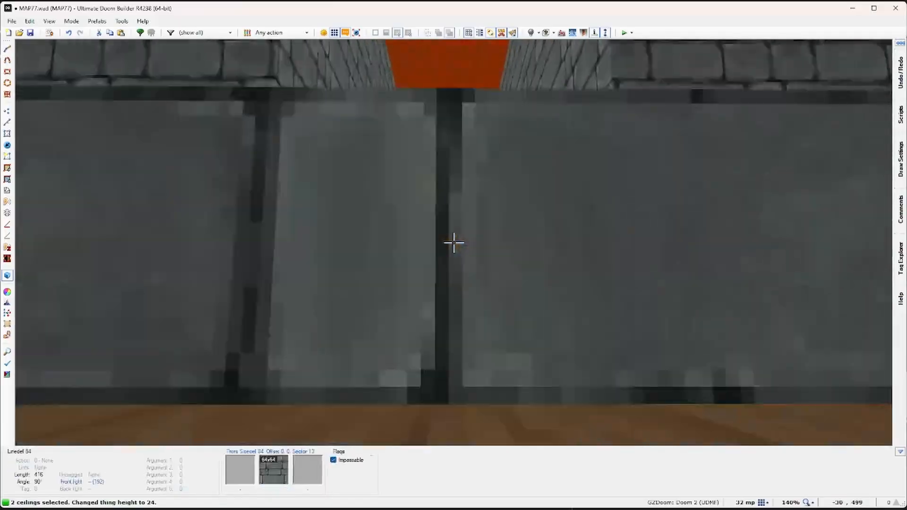
scroll(454, 242, "down", 16)
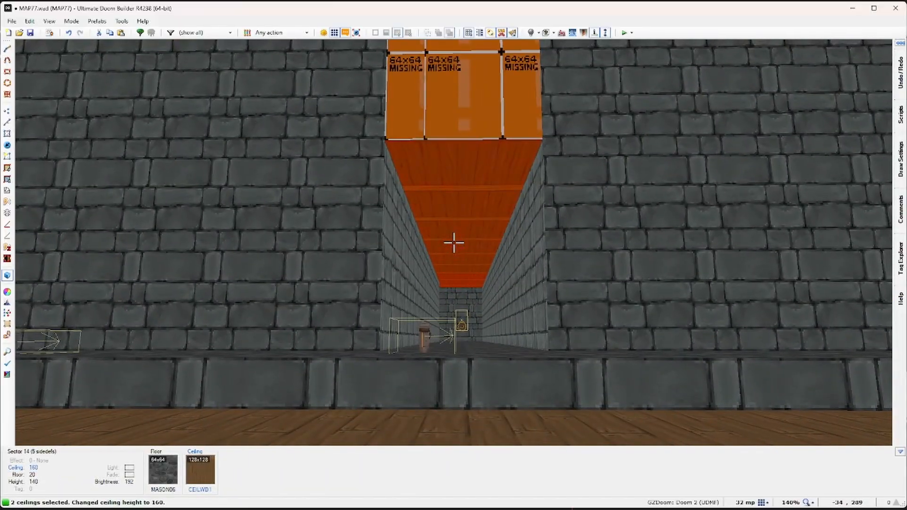
key("c")
Step: Fill the missing corridor wall textures with MASON1_B
key("ctrl+c")
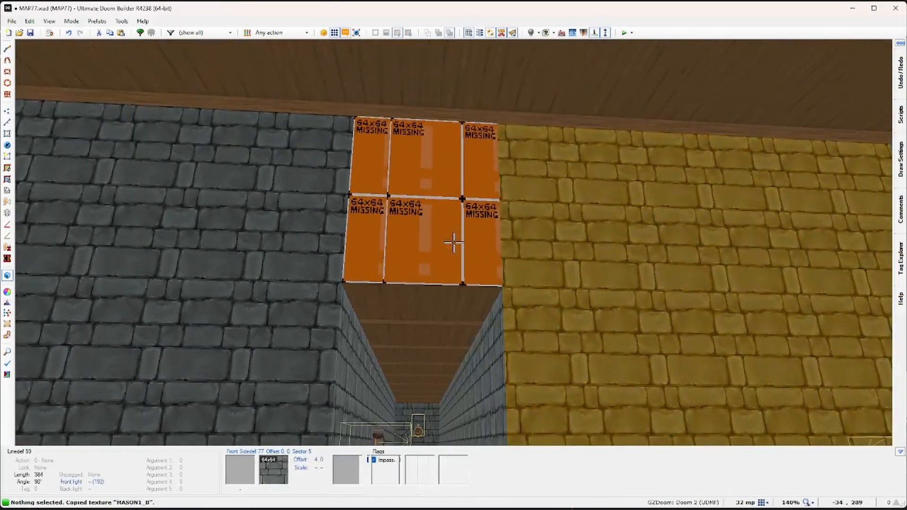
key("ctrl+v")
key("ctrl+v")
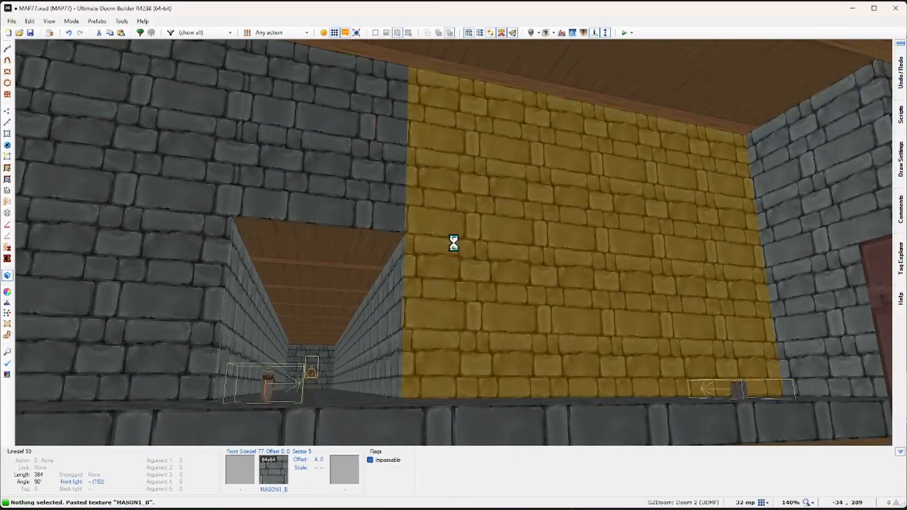
key("y")
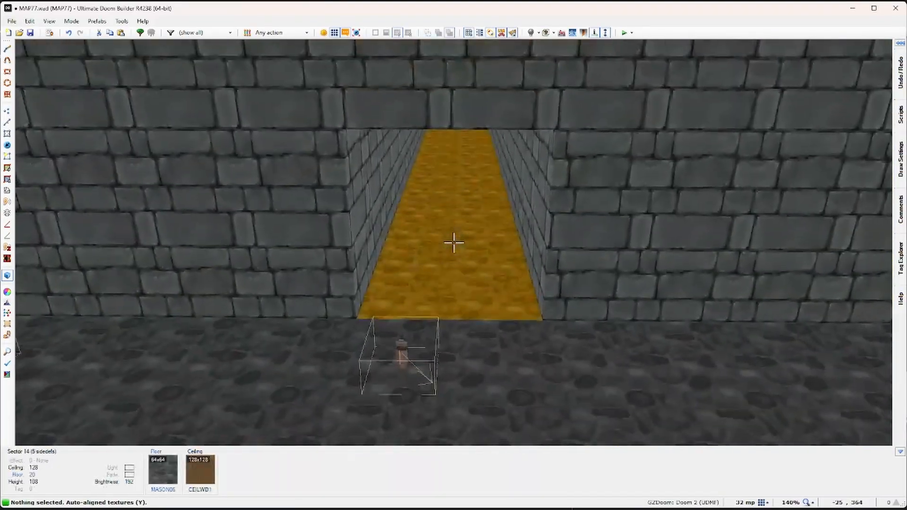
Step: Back in 2D, merge the stray corridor vertex into the corner and select every sector
key("w")
scroll(427, 187, "up", 5)
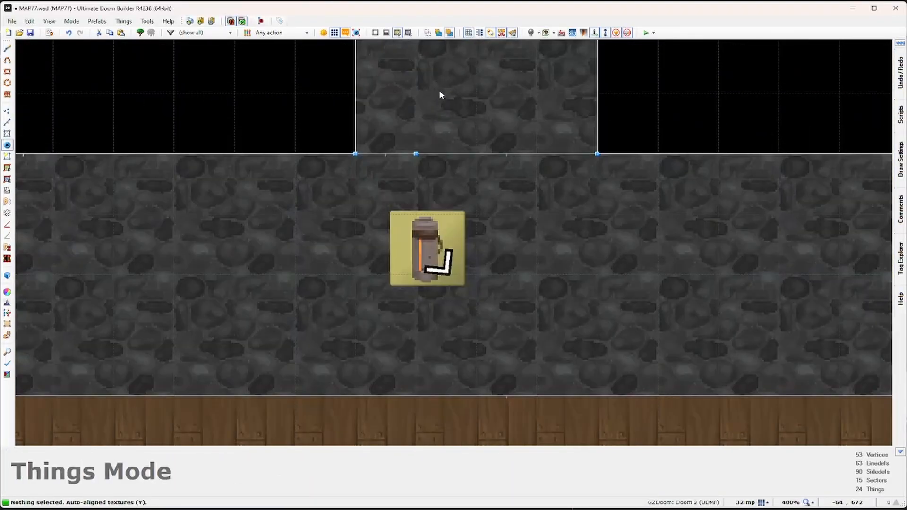
left_click(11, 113)
right_click_drag(414, 157, 369, 155)
scroll(482, 191, "down", 3)
scroll(482, 194, "down", 10)
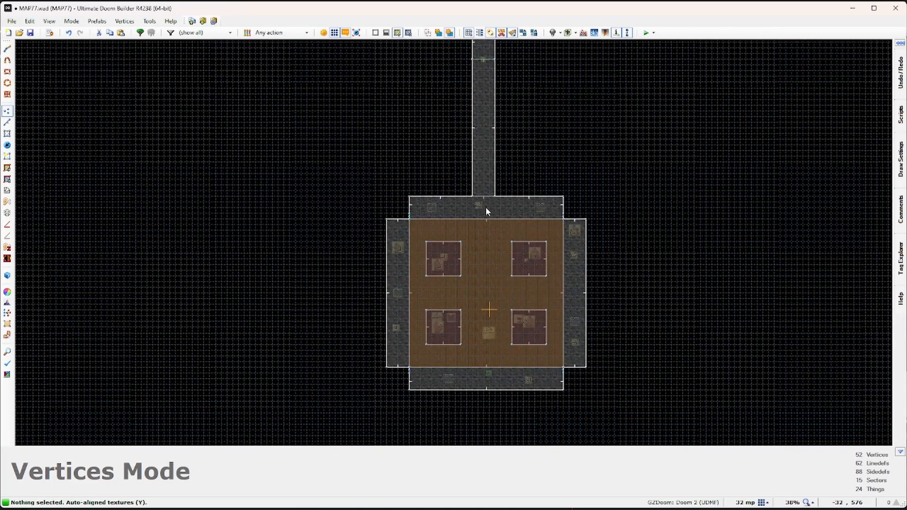
scroll(467, 239, "down", 1)
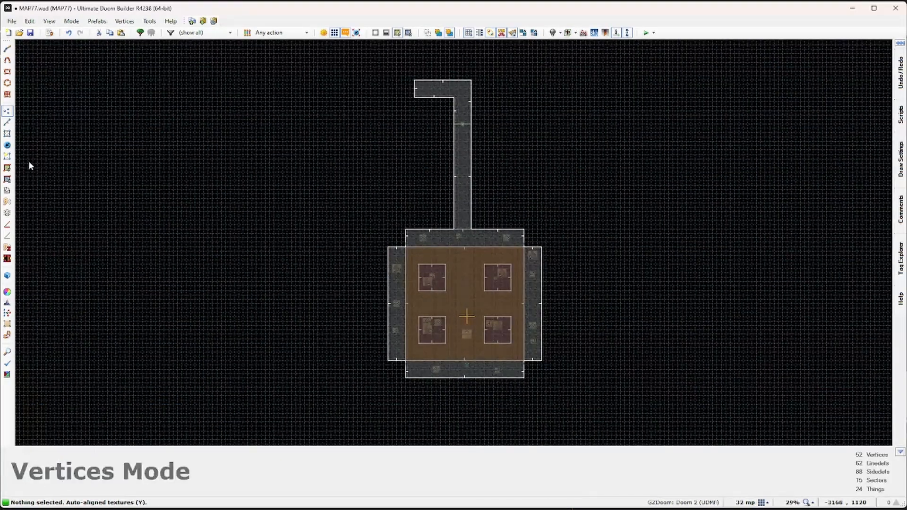
left_click(7, 134)
left_click_drag(332, 56, 602, 428)
Step: Give all selected sectors the near-black 010101 fade colour, then deselect and recentre the room
right_click(463, 186)
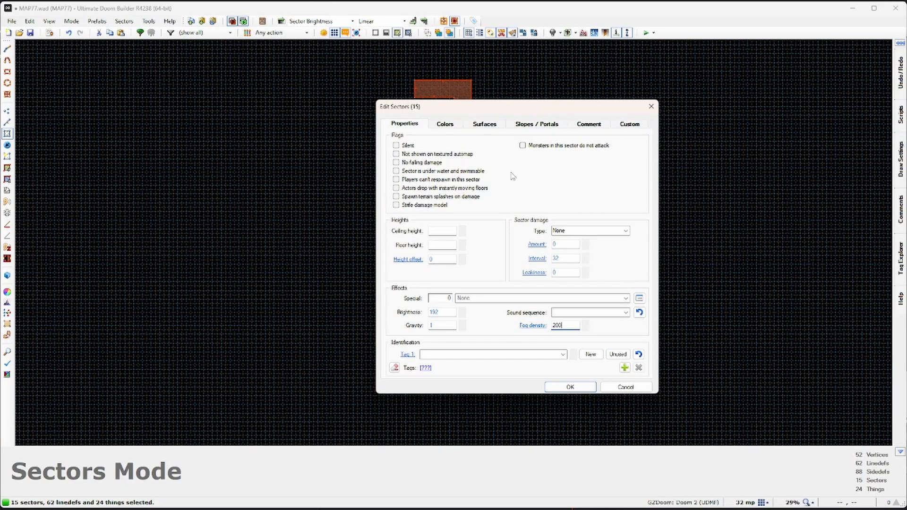
left_click(445, 125)
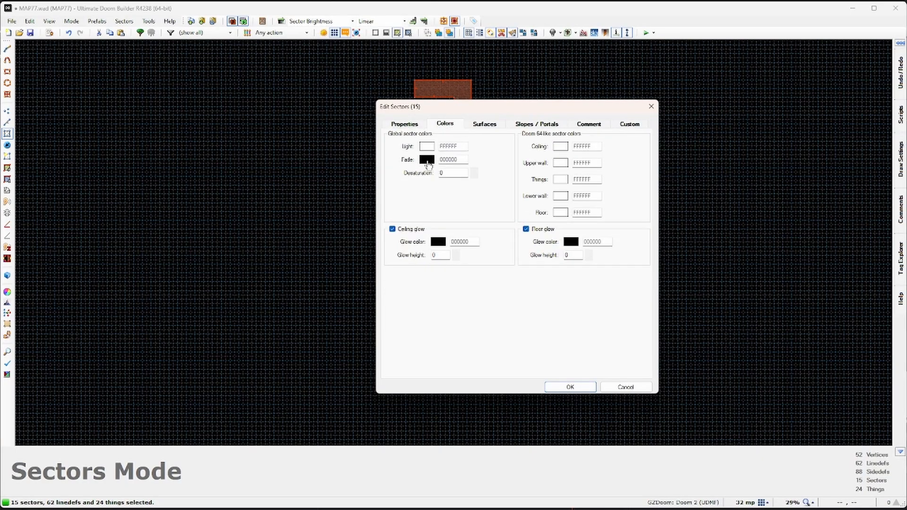
left_click(427, 160)
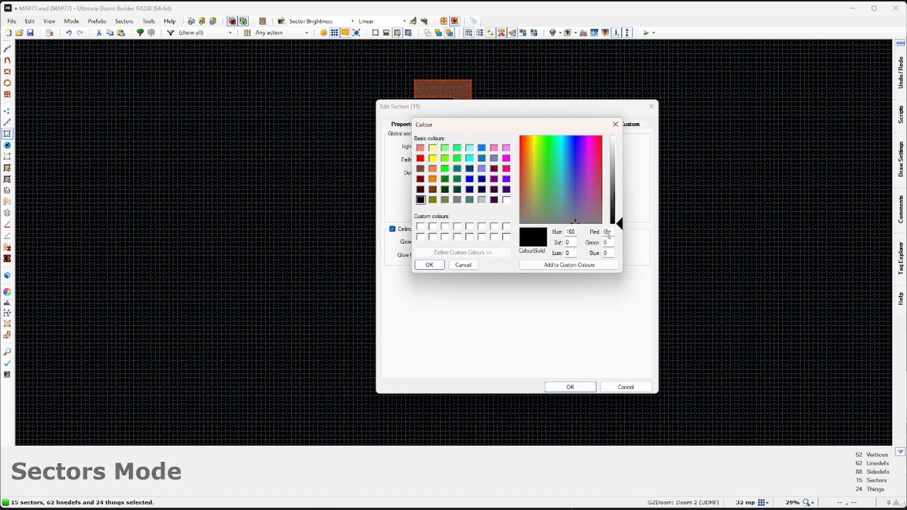
type("1")
double_click(611, 242)
type("10")
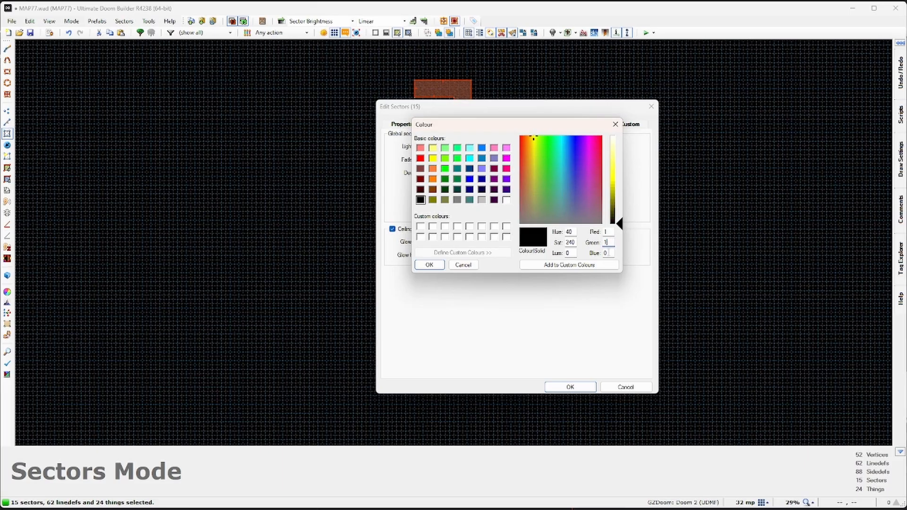
type("1")
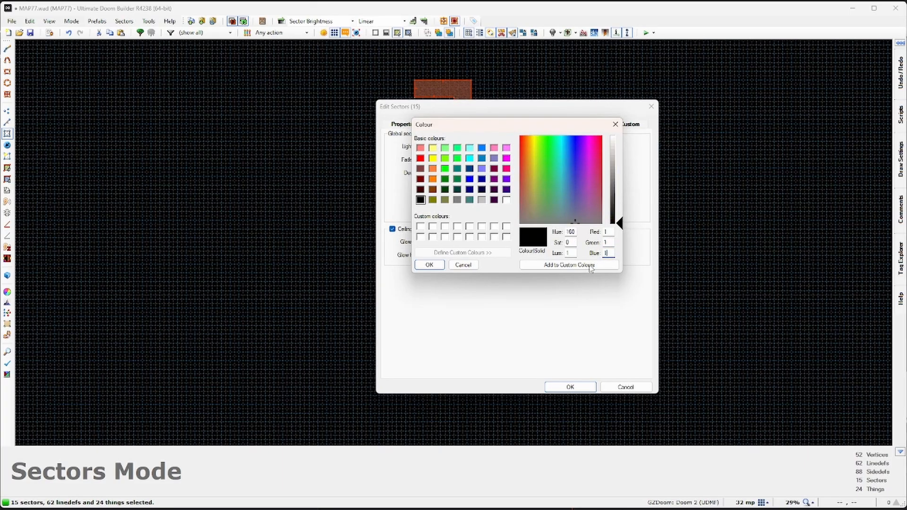
left_click(429, 264)
left_click(571, 387)
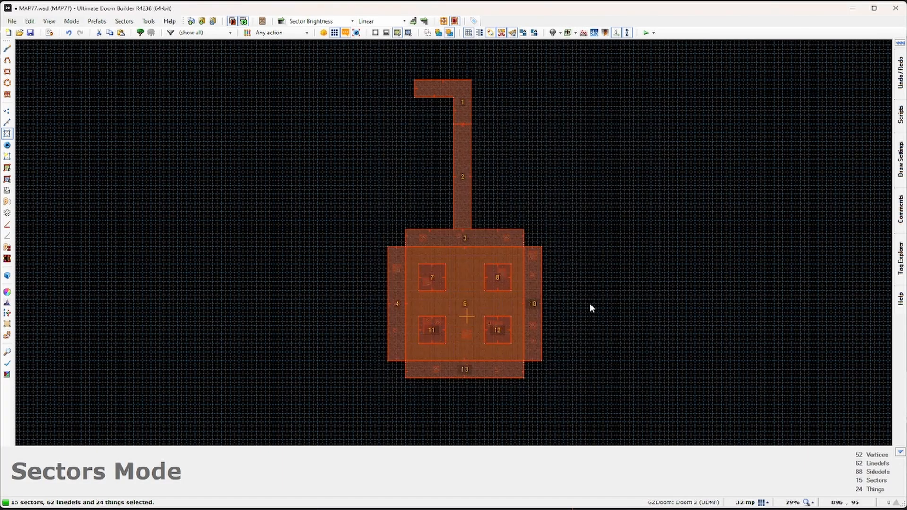
left_click(590, 302)
scroll(589, 304, "up", 3)
middle_click_drag(589, 304, 622, 268)
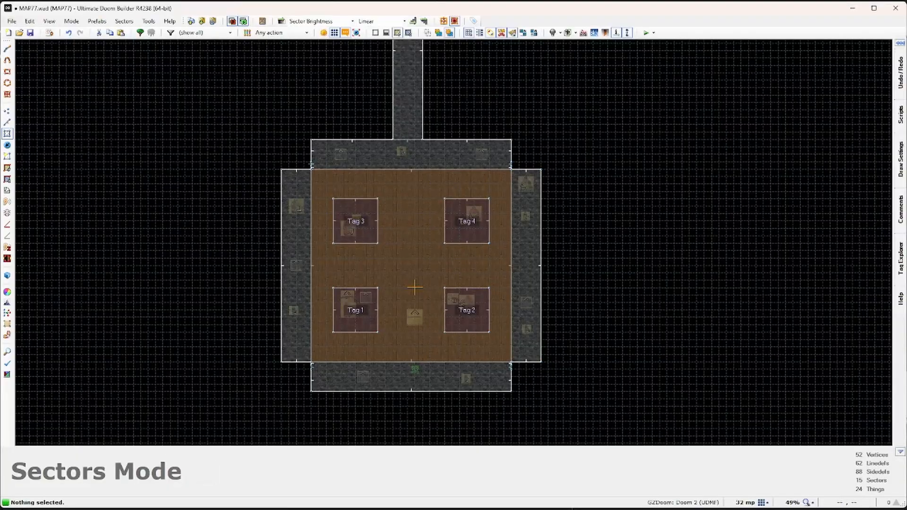
Step: Delete the two stray things beside the room, save MAP77.wad, and test it in Hedon
left_click(7, 146)
left_click(297, 206)
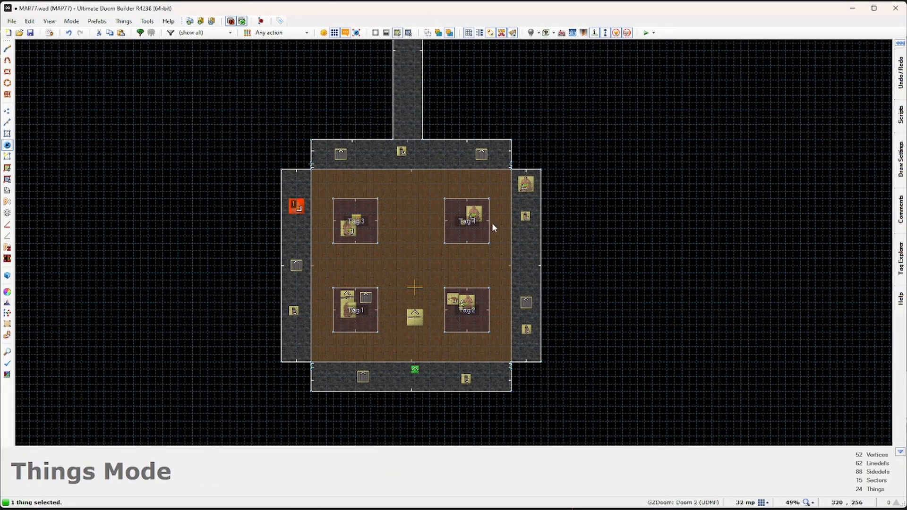
key("Delete")
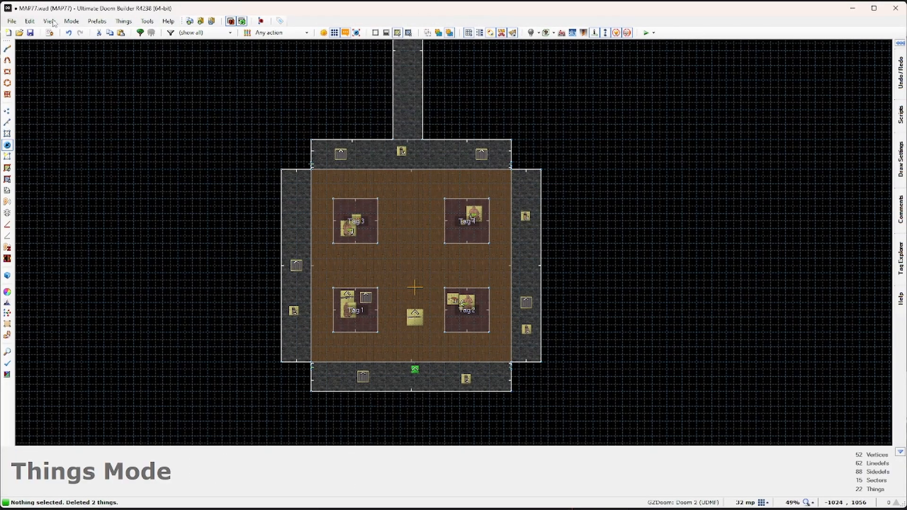
left_click(35, 34)
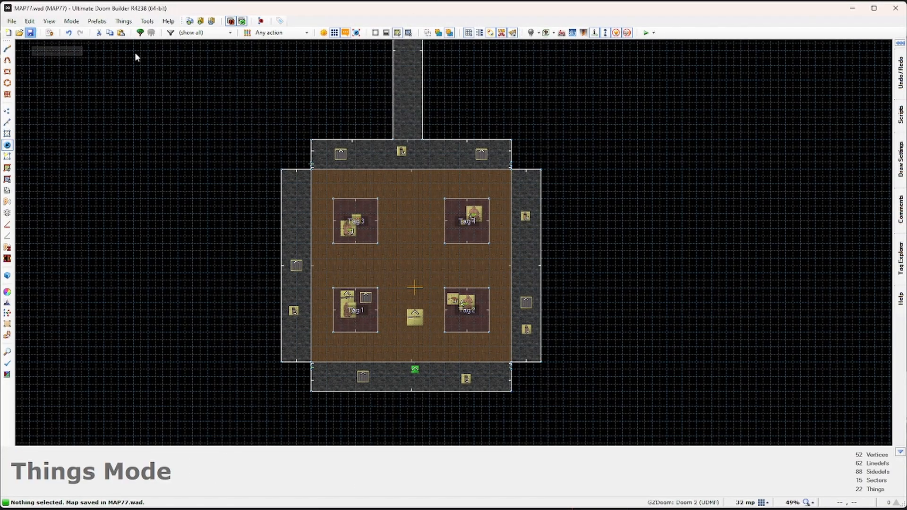
left_click(646, 33)
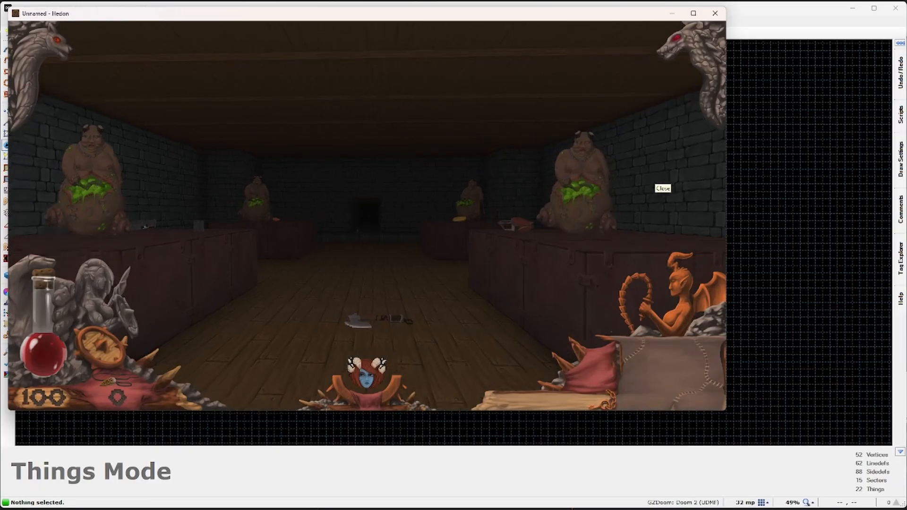
Step: Walk through the rooms collecting a Fragfire Can, Spike Mag, the Fragfire Gun and more cans
key("w")
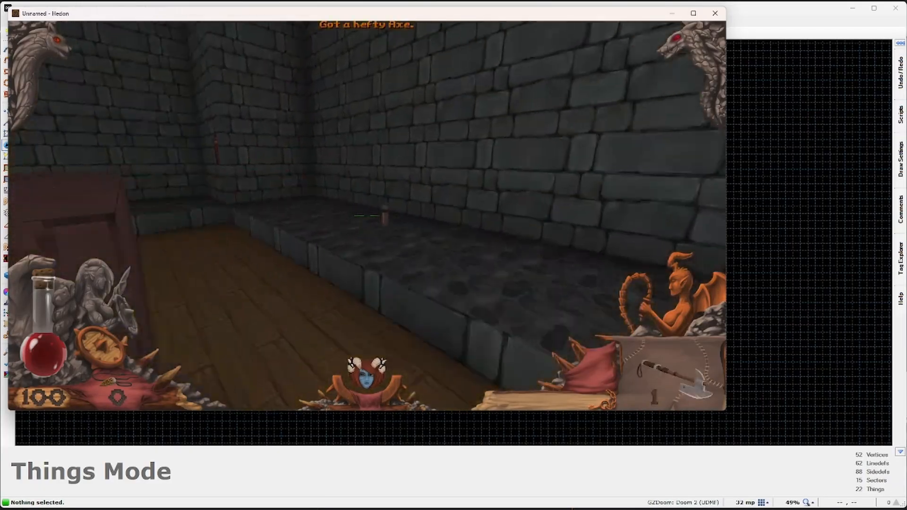
key("w")
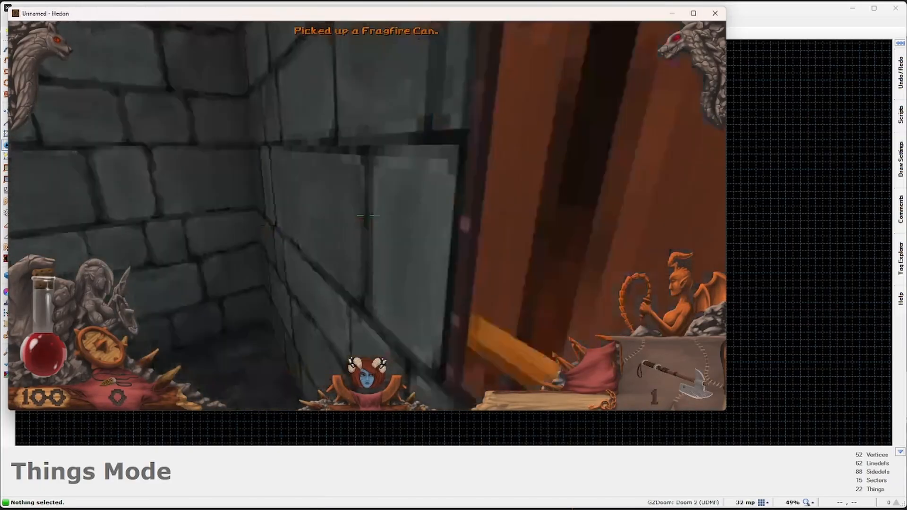
key("w")
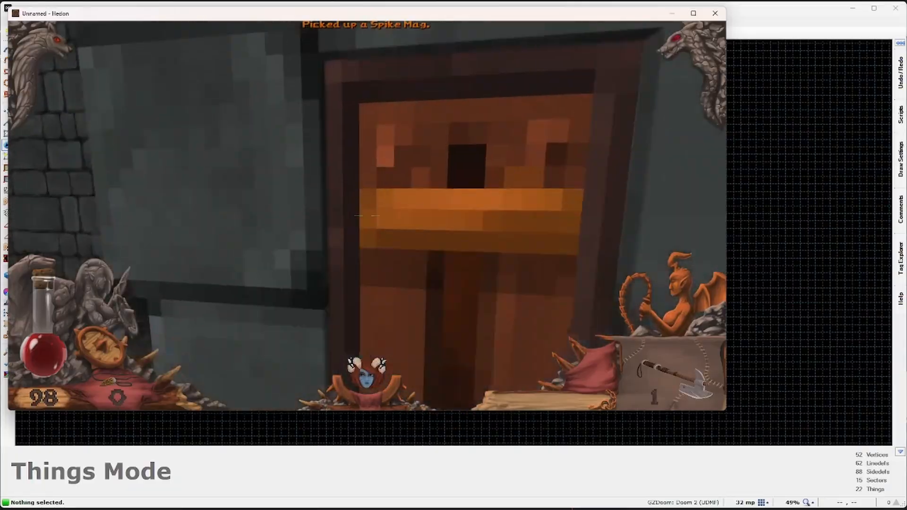
key("w")
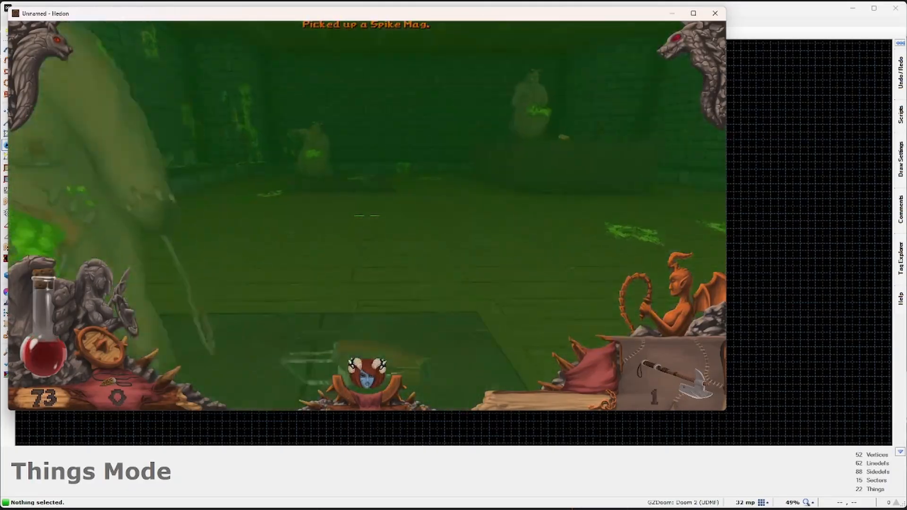
key("w")
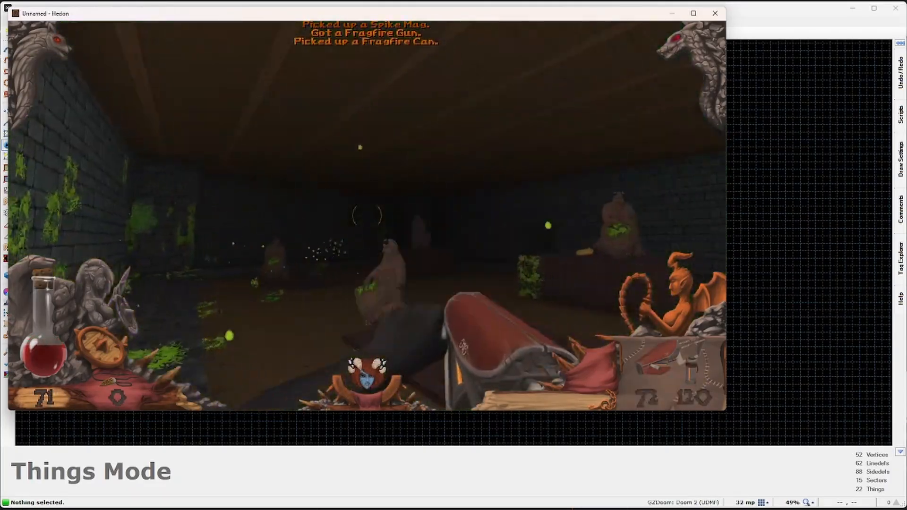
Step: Fire the Fragfire Gun at the attacking monsters until its ammo runs out
key("s")
left_click(367, 215)
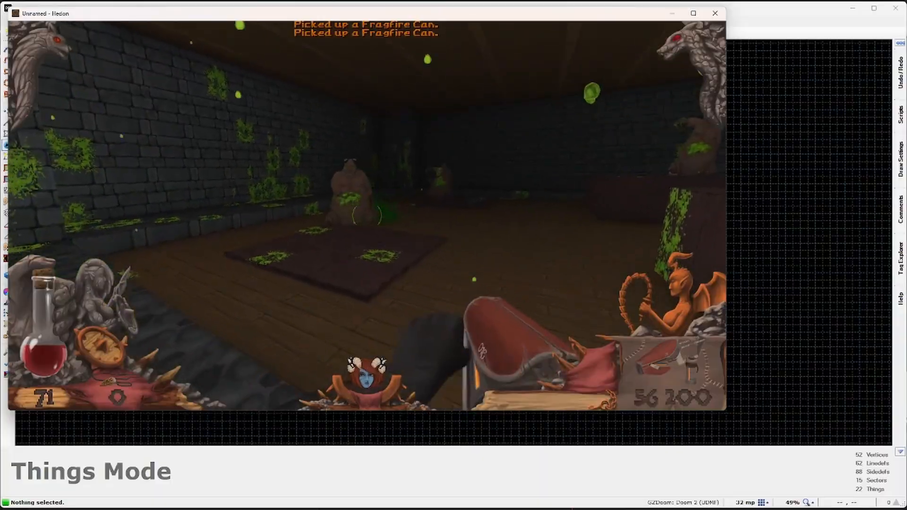
left_click(367, 216)
key("w")
left_click(367, 215)
left_click(367, 216)
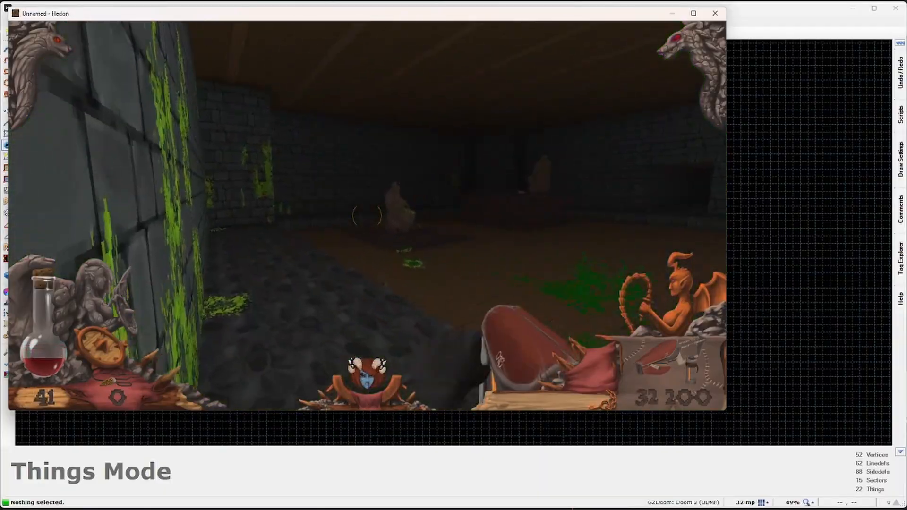
left_click(368, 216)
left_click(367, 216)
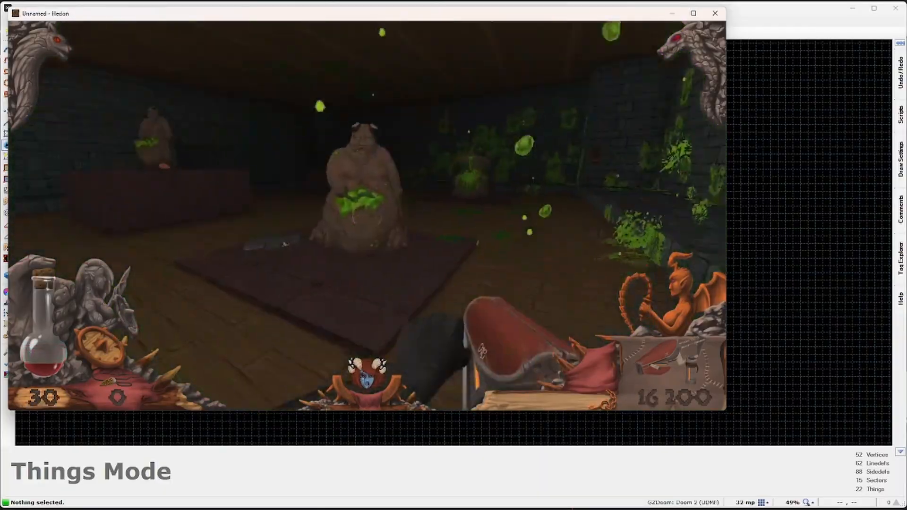
left_click(367, 216)
left_click(367, 215)
key("d")
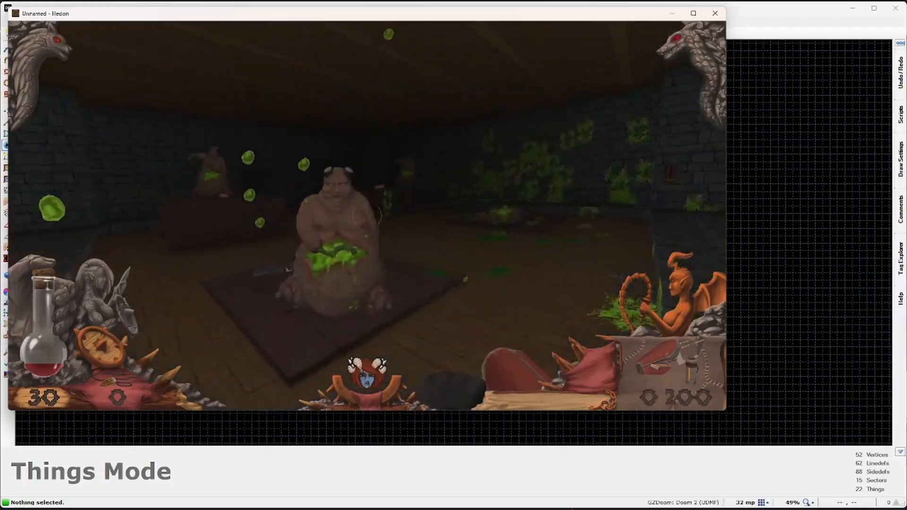
Step: Strafe around the statues while shooting and killing the remaining enemies
left_click(367, 215)
key("d")
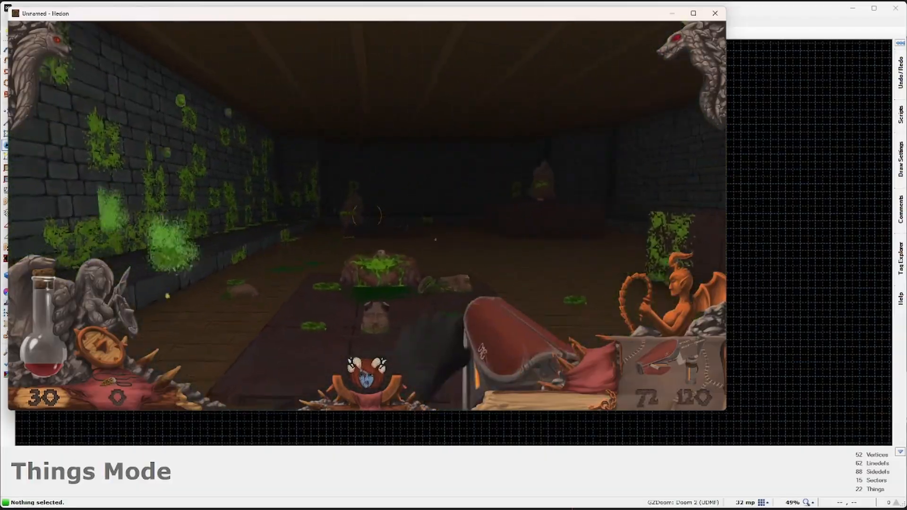
key("d")
left_click(367, 215)
left_click(367, 216)
left_click(367, 215)
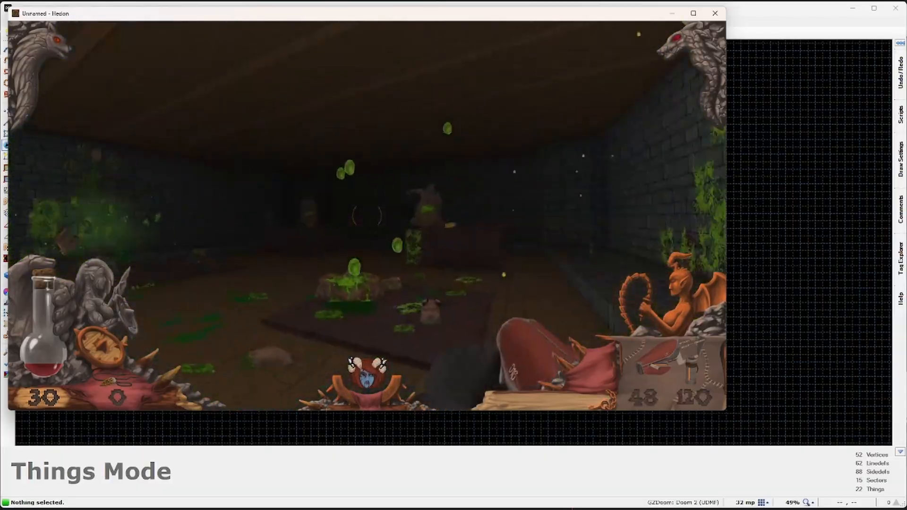
left_click(367, 216)
left_click(367, 215)
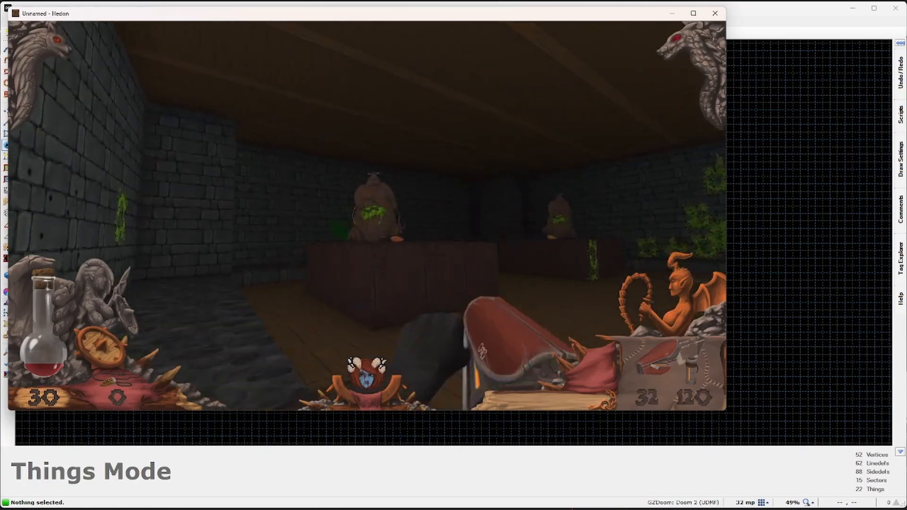
left_click(367, 216)
left_click(368, 216)
left_click(367, 215)
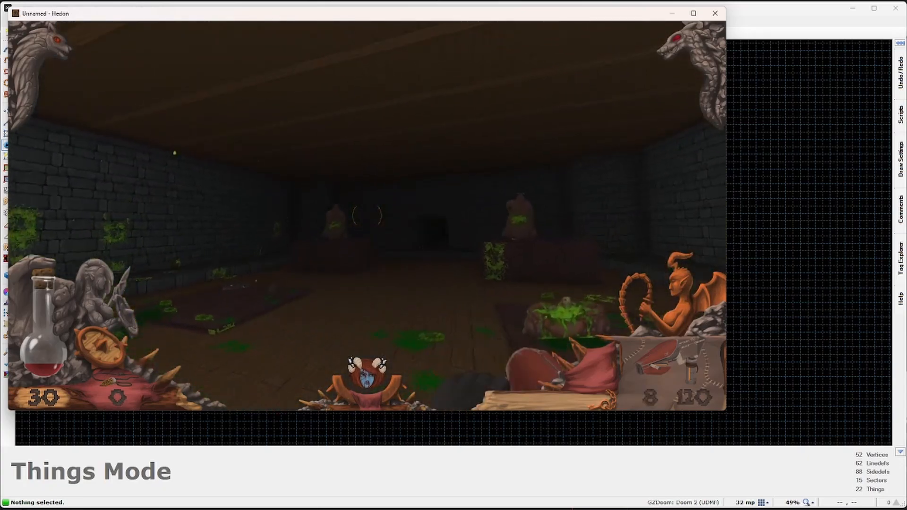
left_click(367, 216)
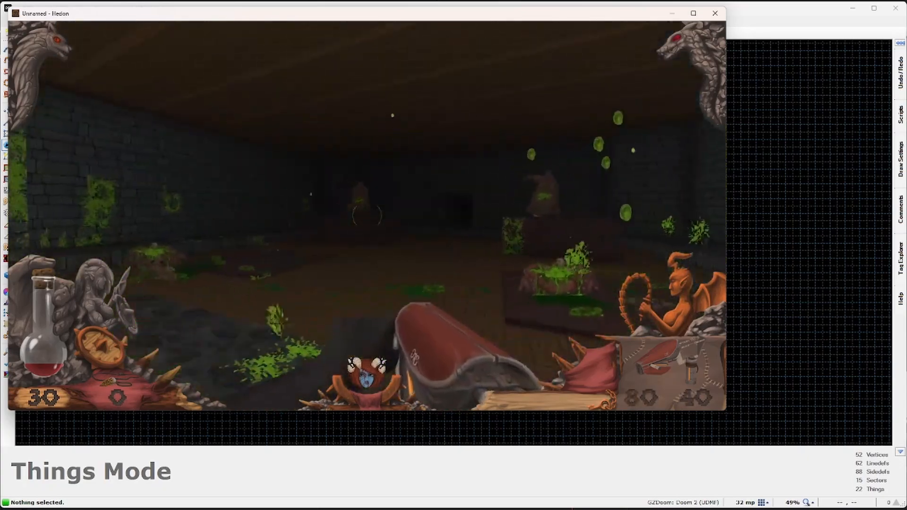
Step: Advance with the reloaded Fragfire Gun, pick up the Spike Gun, and fire it at enemies
left_click(367, 216)
left_click(367, 216)
left_click(367, 215)
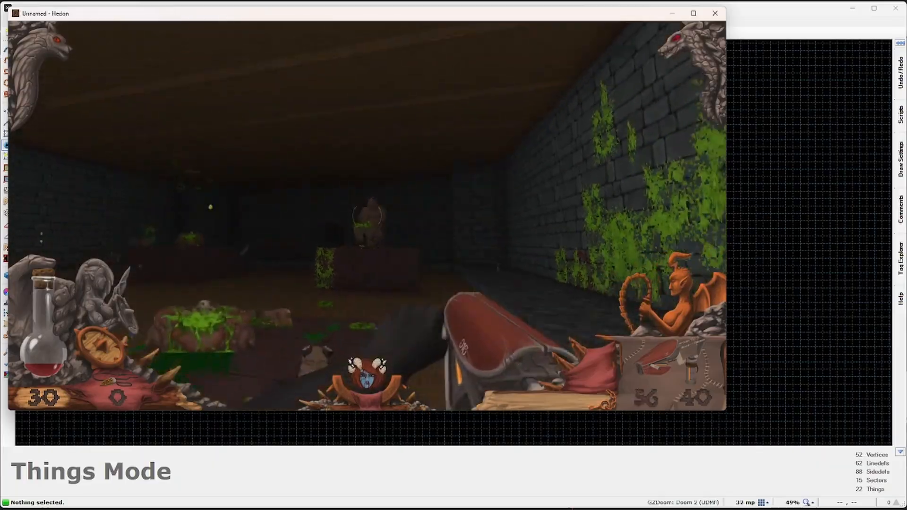
left_click(367, 215)
left_click(367, 216)
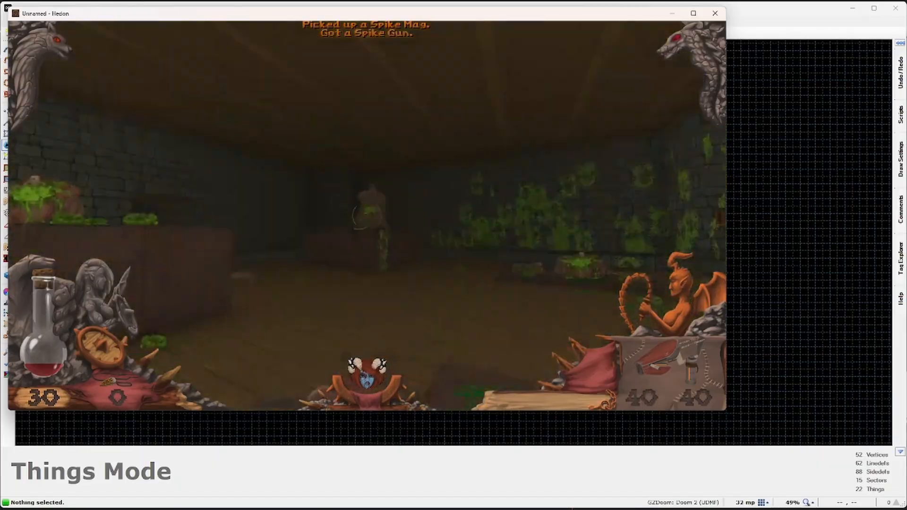
key("r")
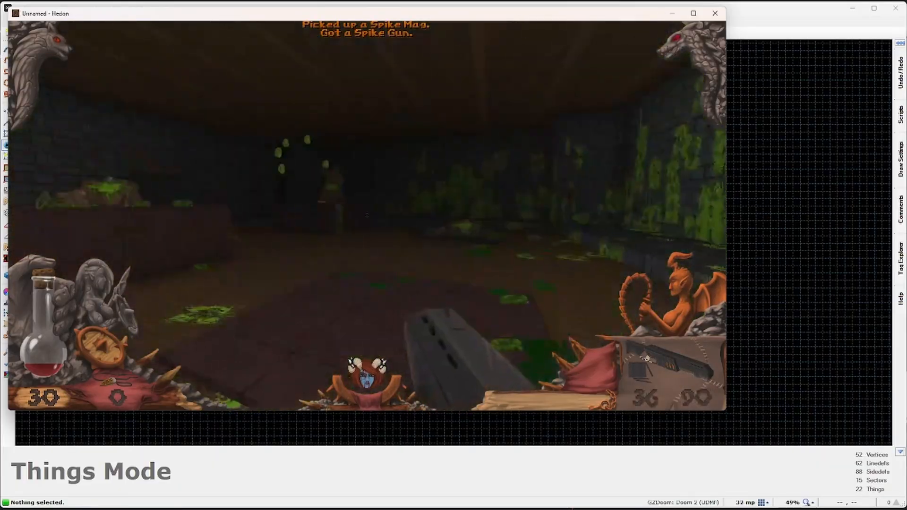
left_click_drag(367, 216, 367, 215)
key("r")
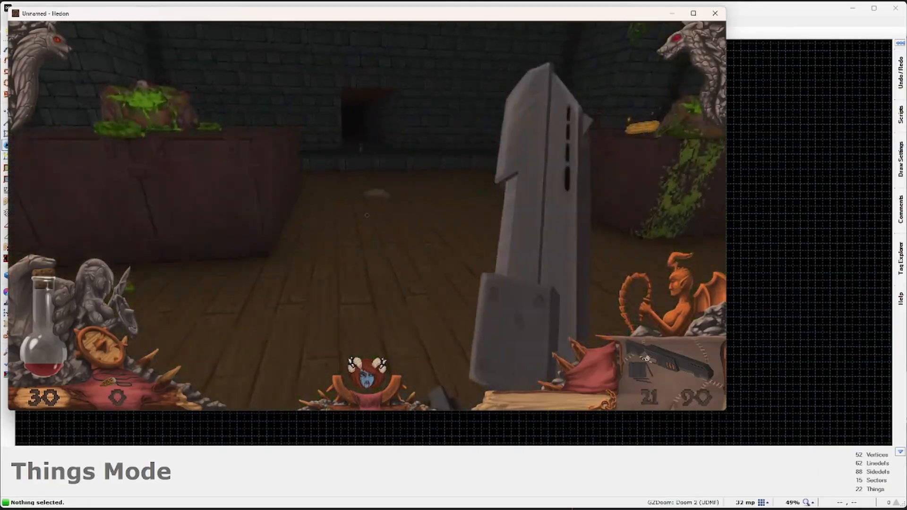
Step: Flip the wall switch, collect the Power Core and Armor Amulet, reach the exit, and close Hedon
key("w")
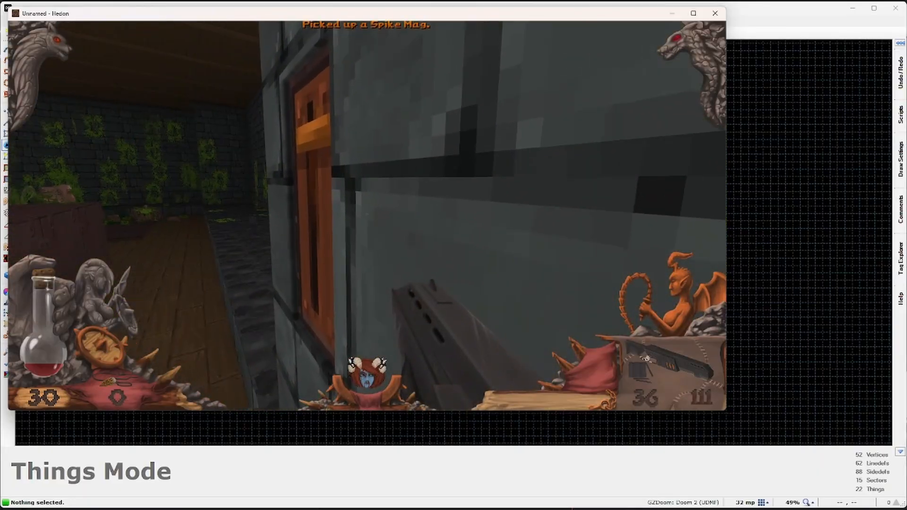
key("w")
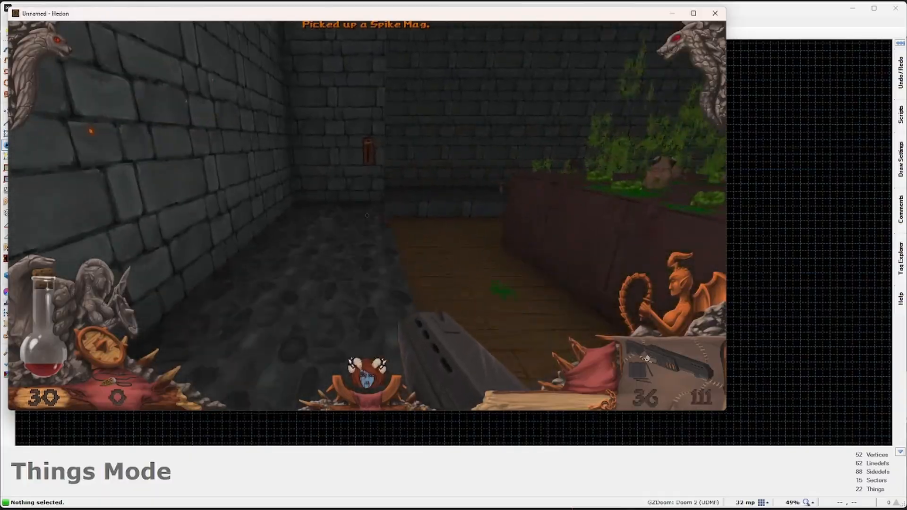
key("w")
key("e")
key("w")
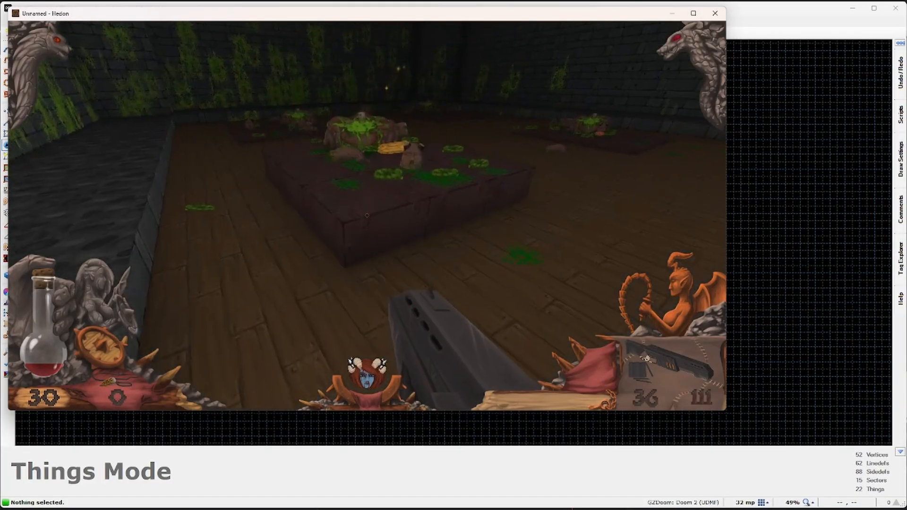
key("w")
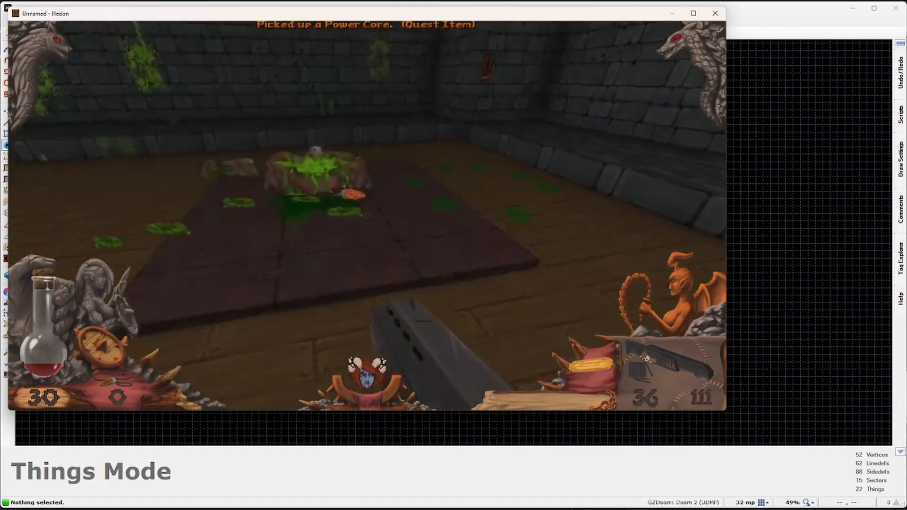
key("w")
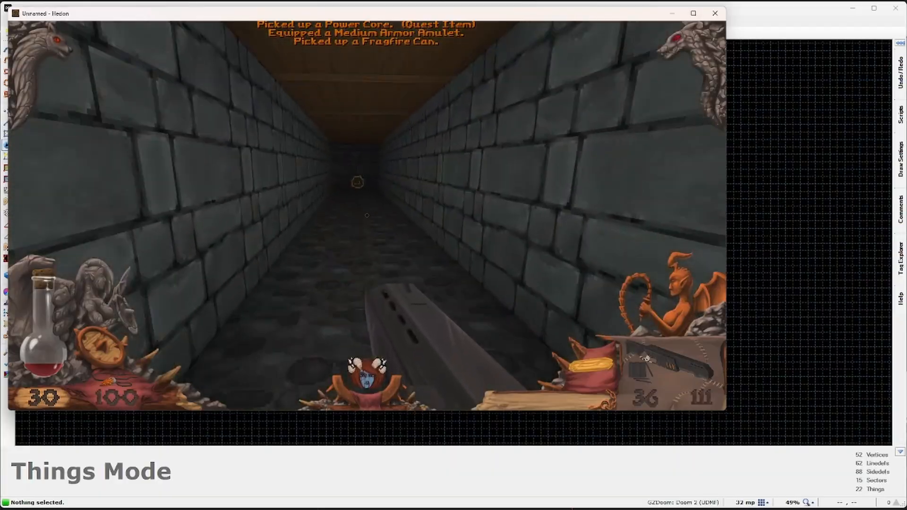
key("w")
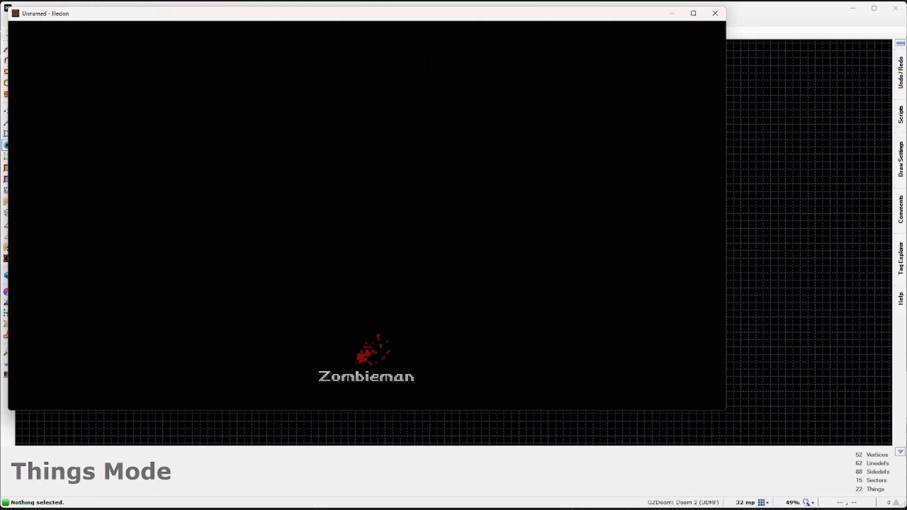
key("Escape")
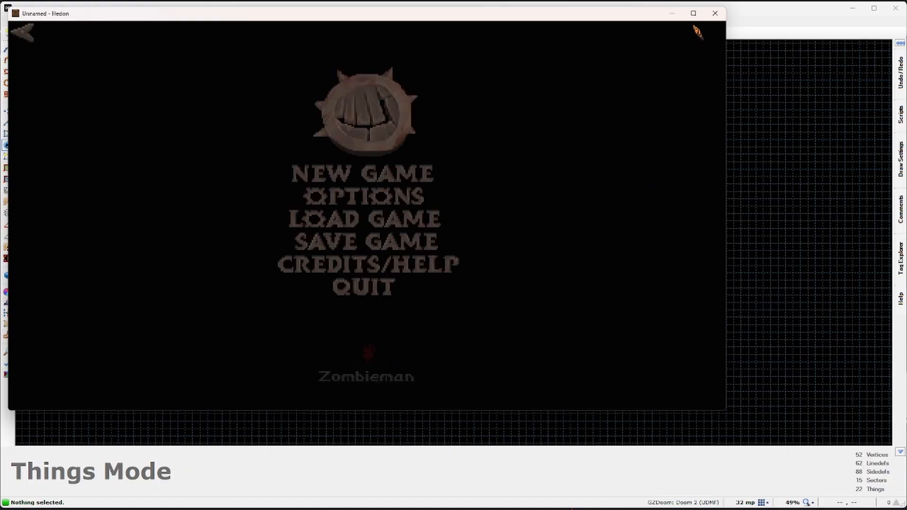
left_click(717, 14)
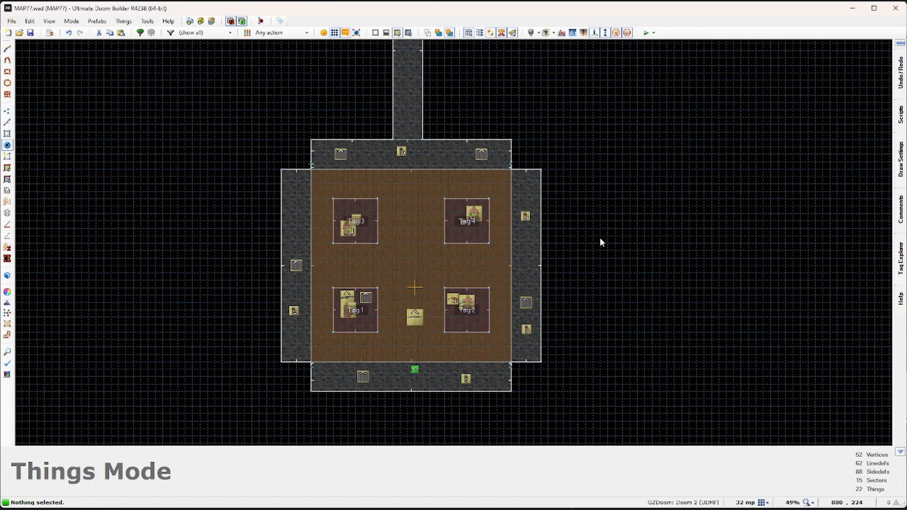
scroll(402, 289, "up", 1)
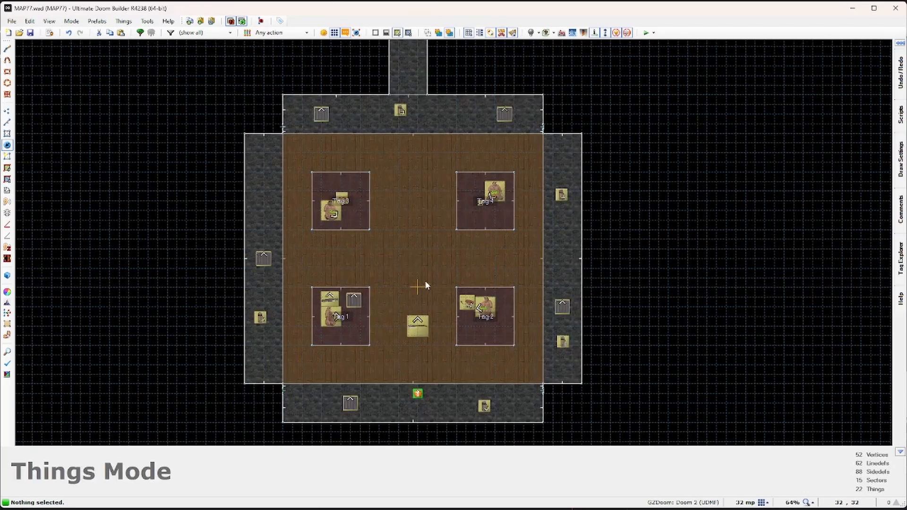
middle_click_drag(416, 254, 435, 246)
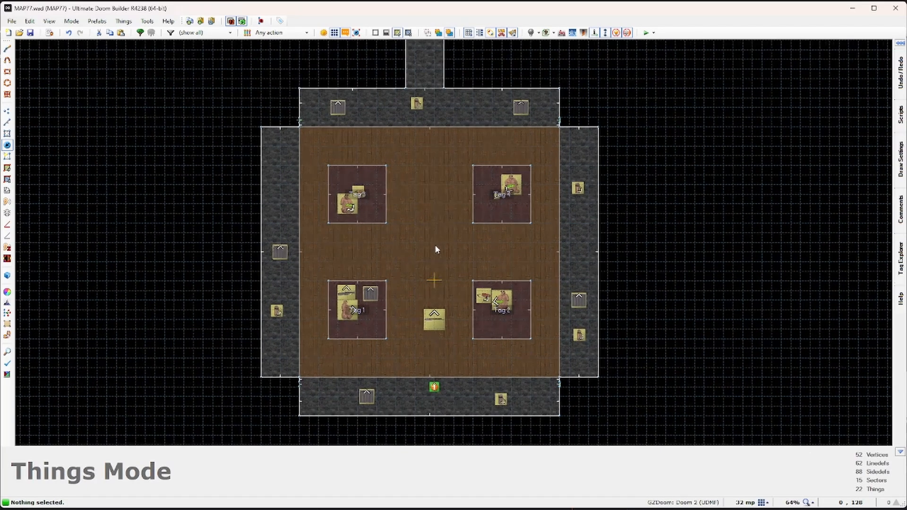